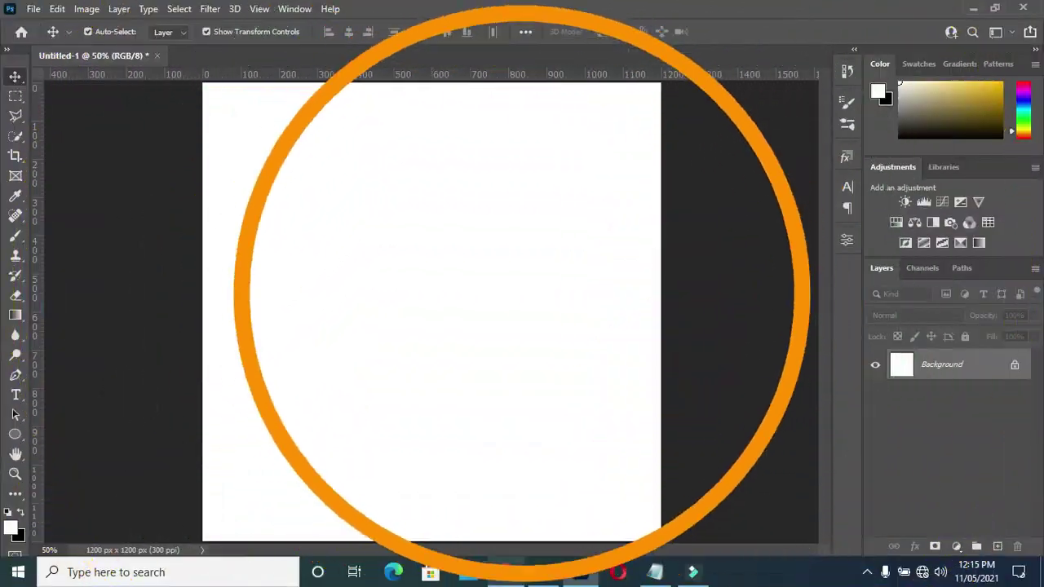
# Place the blue 'images' texture and scale it to cover nearly all of the 1200 × 1200 canvas.
pyautogui.click(534, 574)
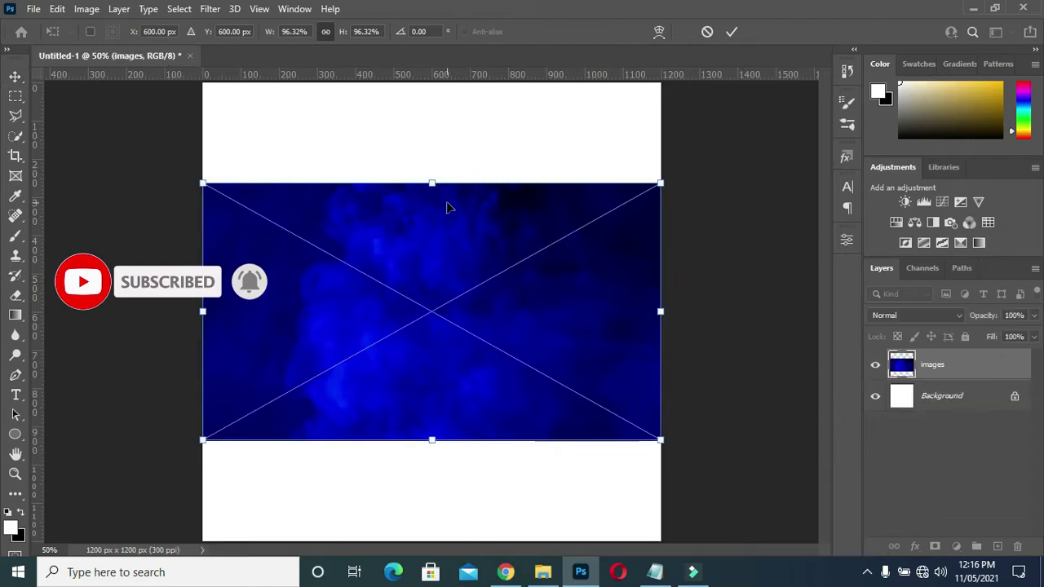
pyautogui.moveTo(431, 183); pyautogui.dragTo(434, 48)
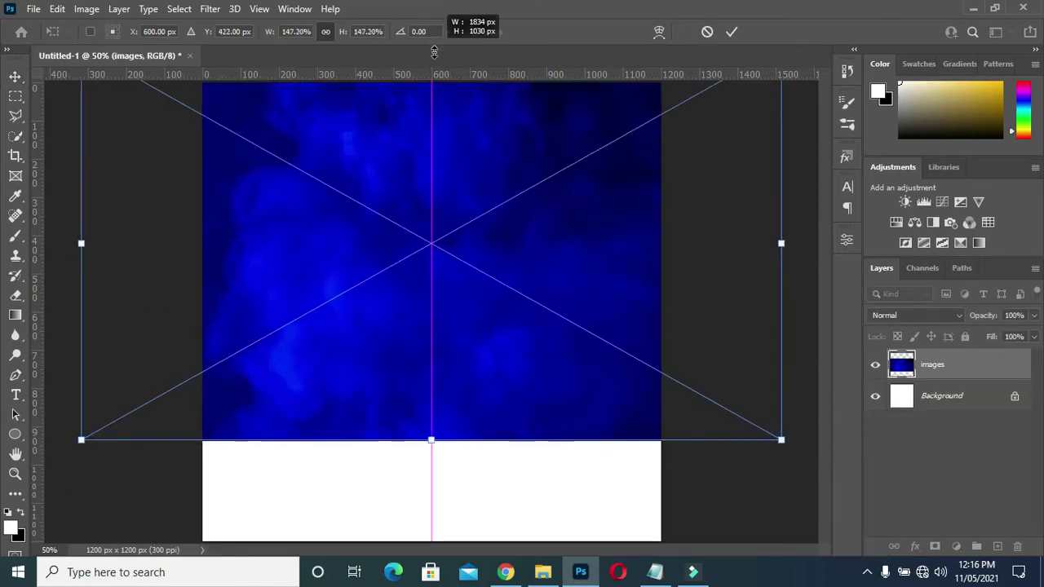
pyautogui.moveTo(466, 215)
pyautogui.mouseDown()
pyautogui.moveTo(463, 291)
pyautogui.moveTo(466, 274)
pyautogui.mouseUp()
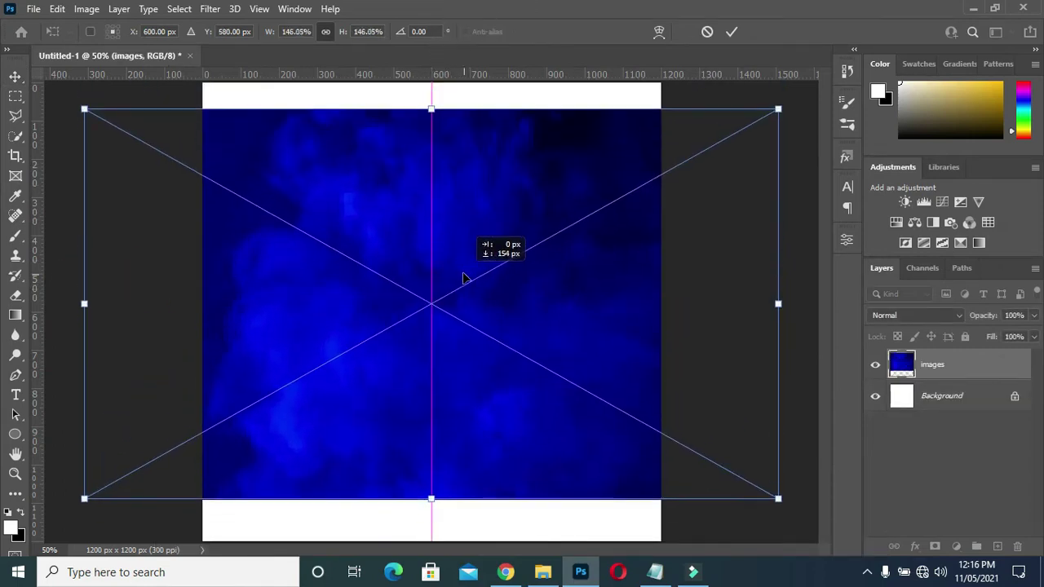
pyautogui.moveTo(431, 103); pyautogui.dragTo(430, 26)
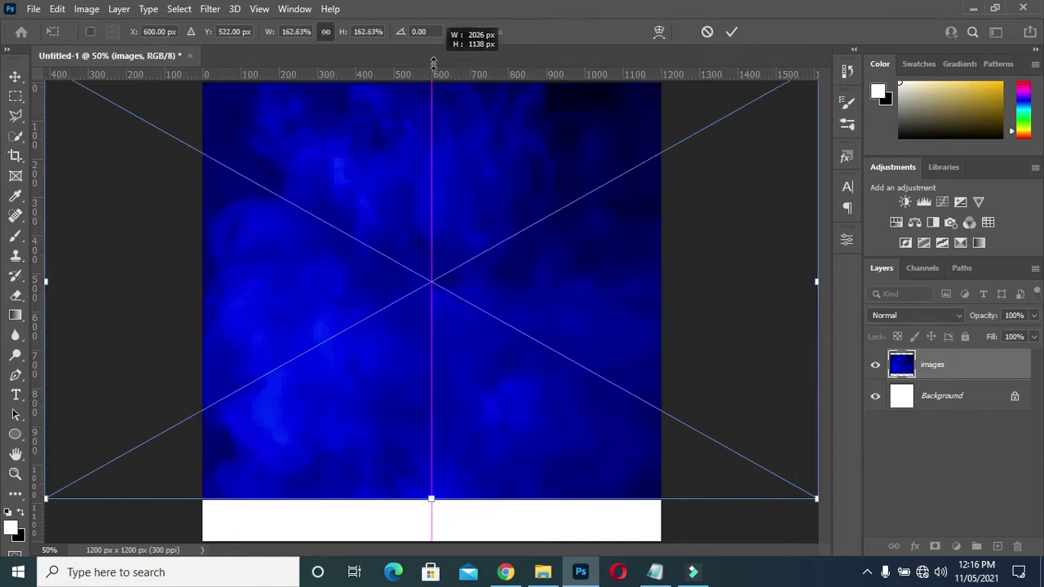
pyautogui.click(733, 32)
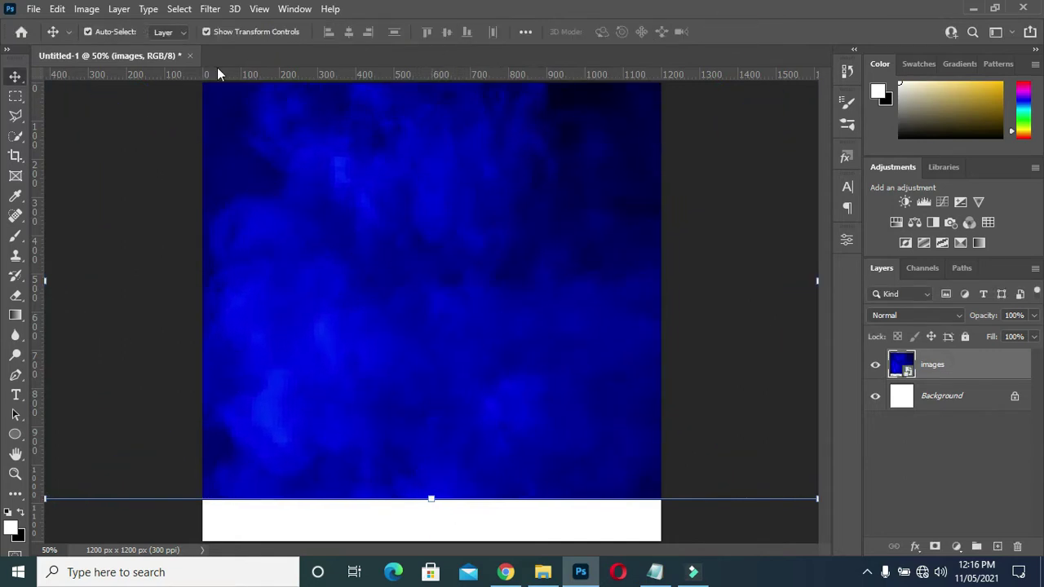
pyautogui.click(212, 10)
pyautogui.moveTo(218, 205)
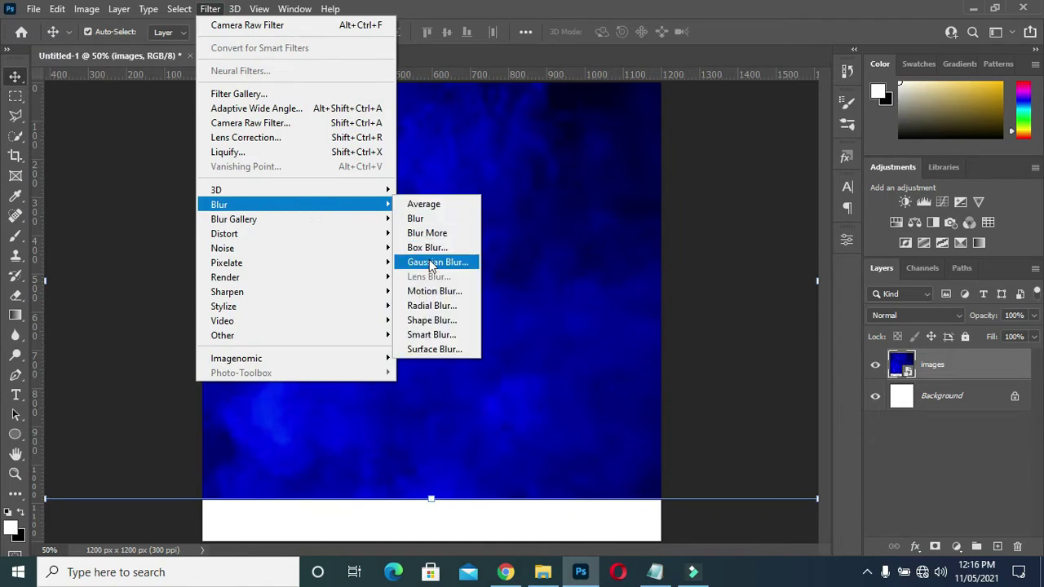
# Apply a 24.9 px Gaussian Blur smart filter to the blue background layer.
pyautogui.click(432, 264)
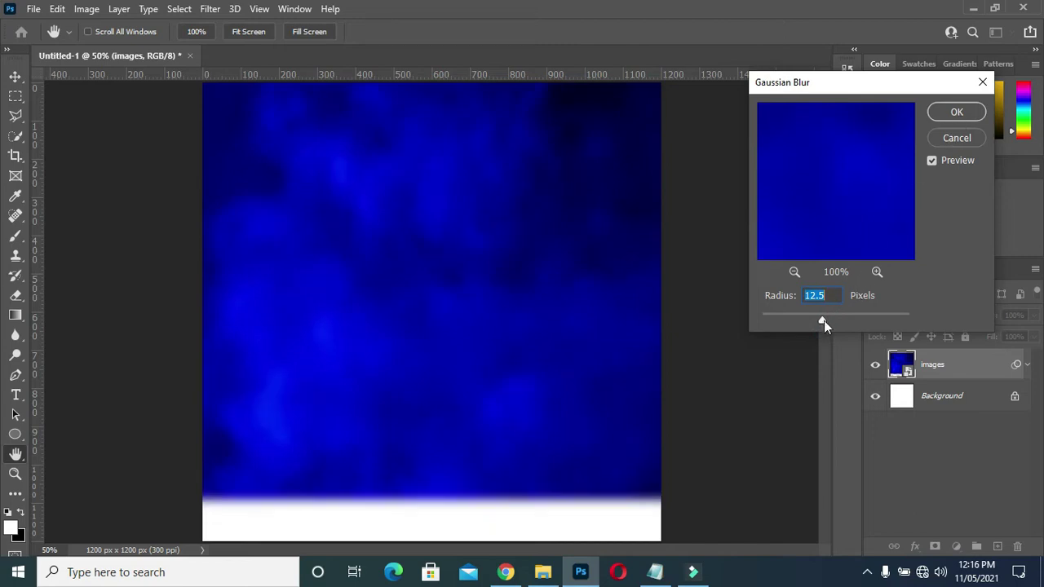
pyautogui.moveTo(826, 320); pyautogui.dragTo(832, 322)
pyautogui.moveTo(827, 320); pyautogui.dragTo(828, 320)
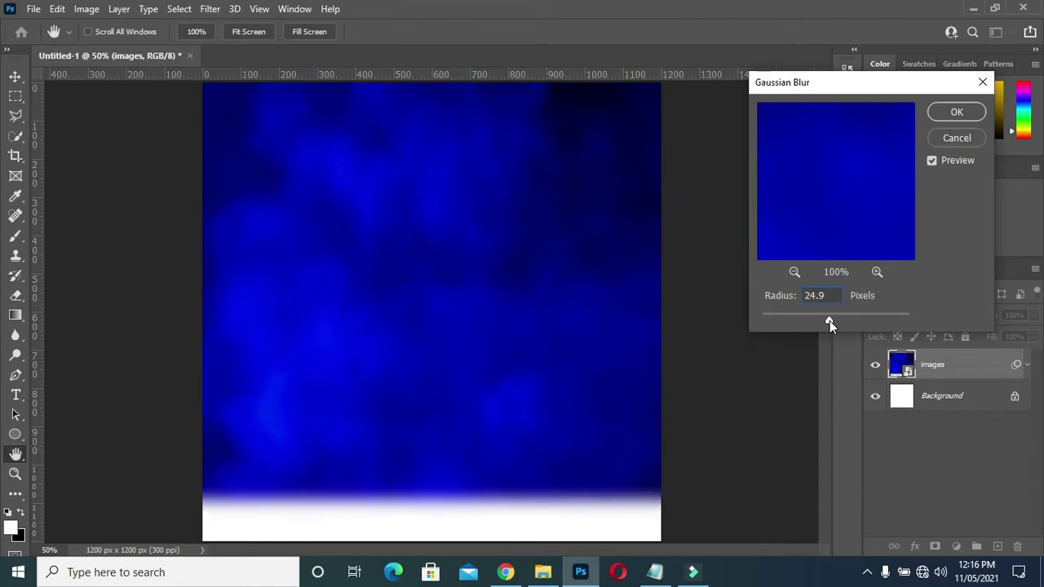
pyautogui.click(950, 113)
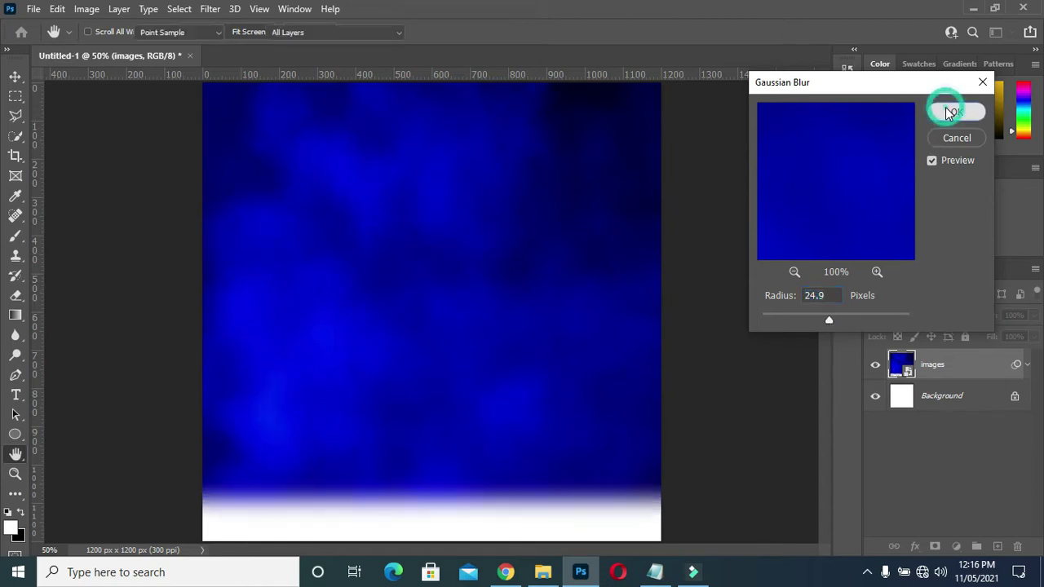
# Shift the blurred background slightly sideways and collapse its Smart Filters row.
pyautogui.moveTo(517, 252); pyautogui.dragTo(471, 256)
pyautogui.moveTo(569, 216); pyautogui.dragTo(579, 217)
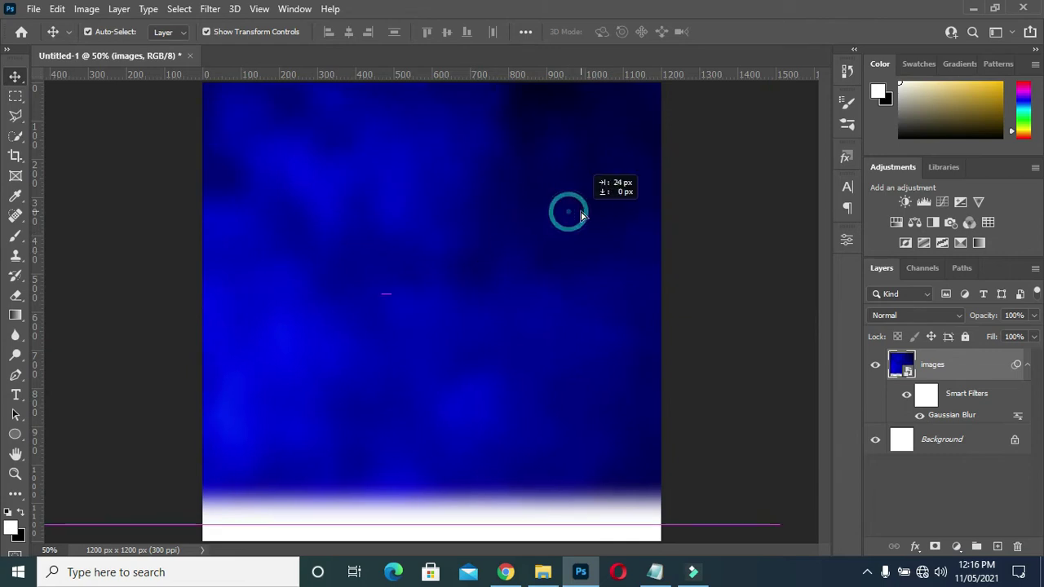
pyautogui.click(807, 121)
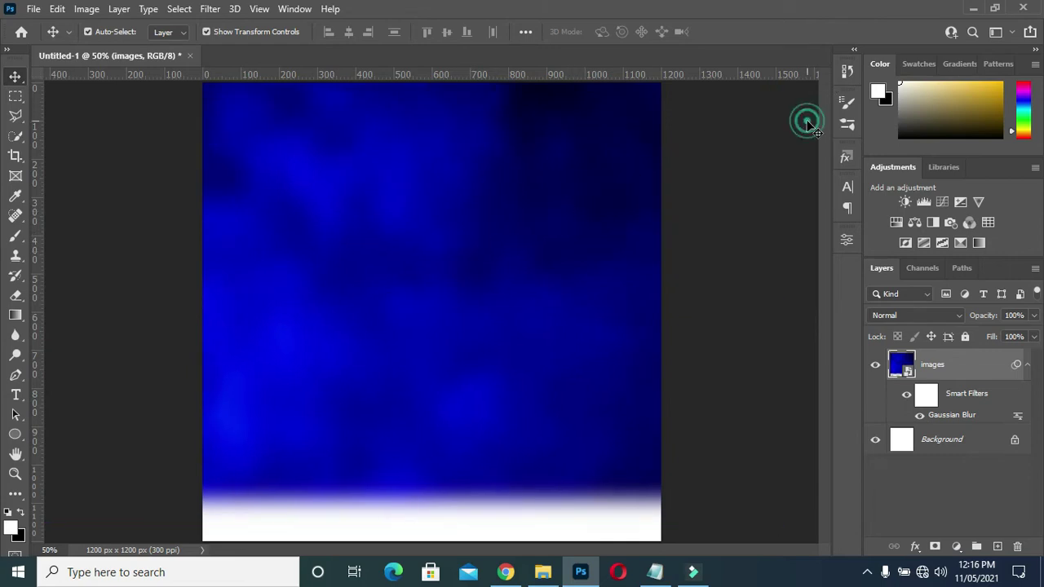
pyautogui.click(1028, 367)
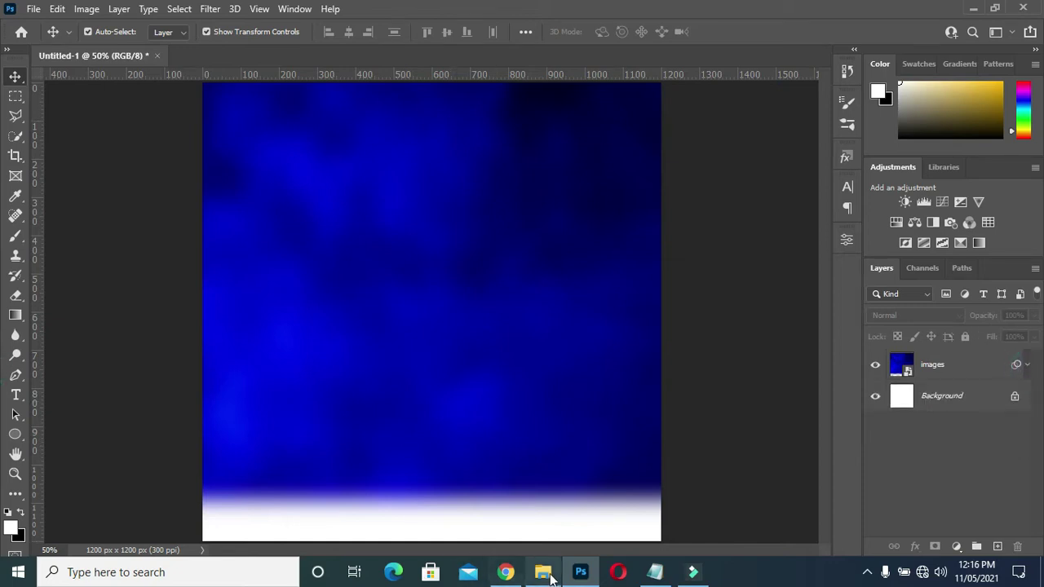
# Place the NKpQvSdXNs bubbles image and stretch it over the full canvas height.
pyautogui.click(543, 571)
pyautogui.click(849, 229)
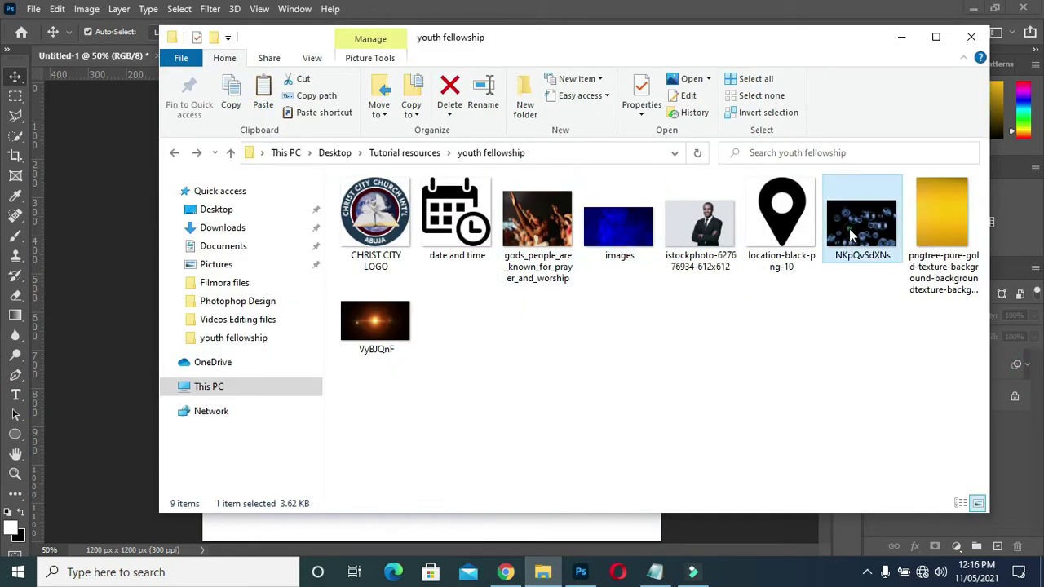
pyautogui.click(115, 375)
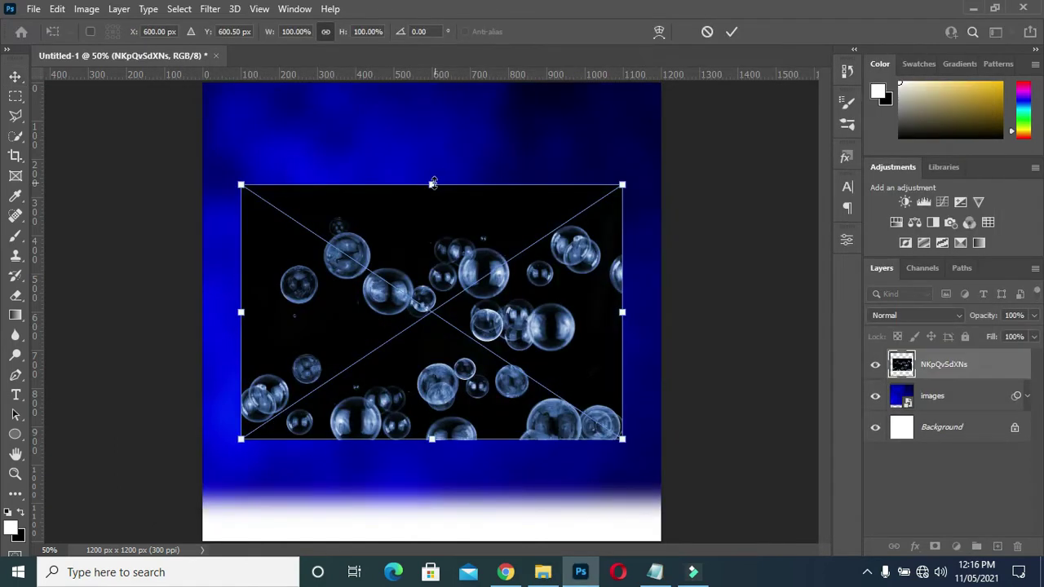
pyautogui.moveTo(433, 184); pyautogui.dragTo(432, 46)
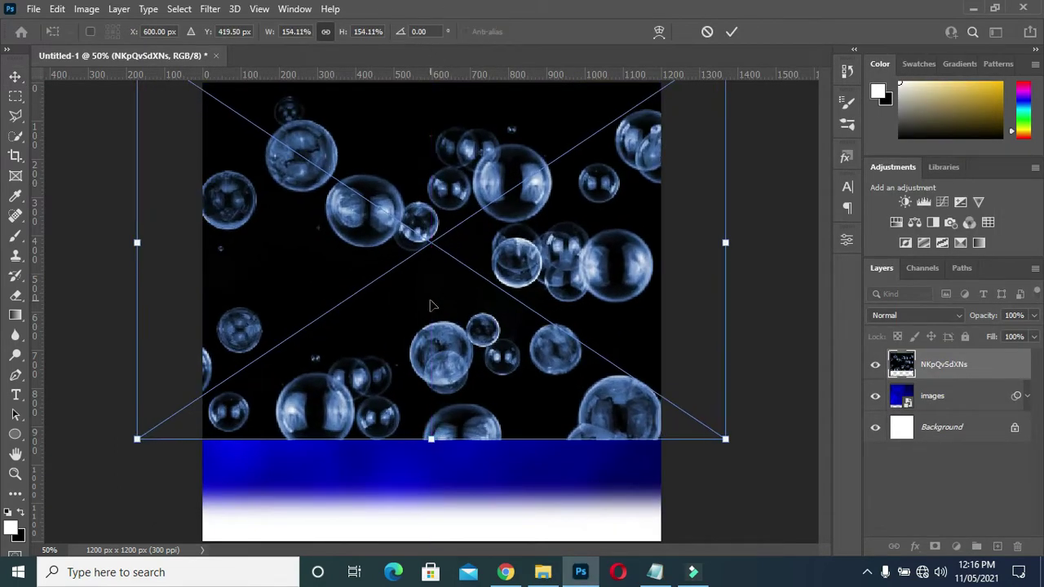
pyautogui.moveTo(429, 438); pyautogui.dragTo(431, 512)
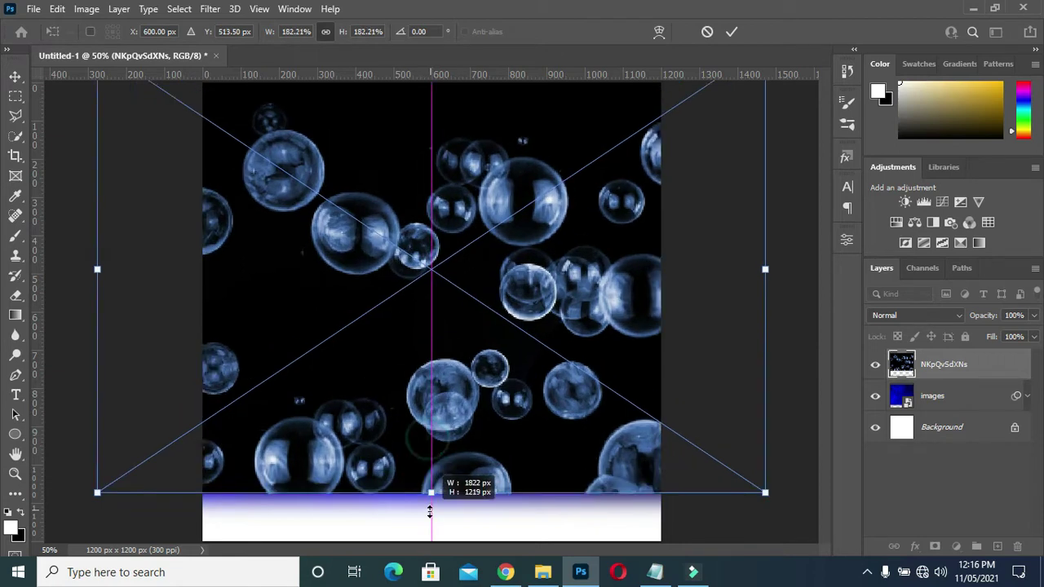
pyautogui.press('Return')
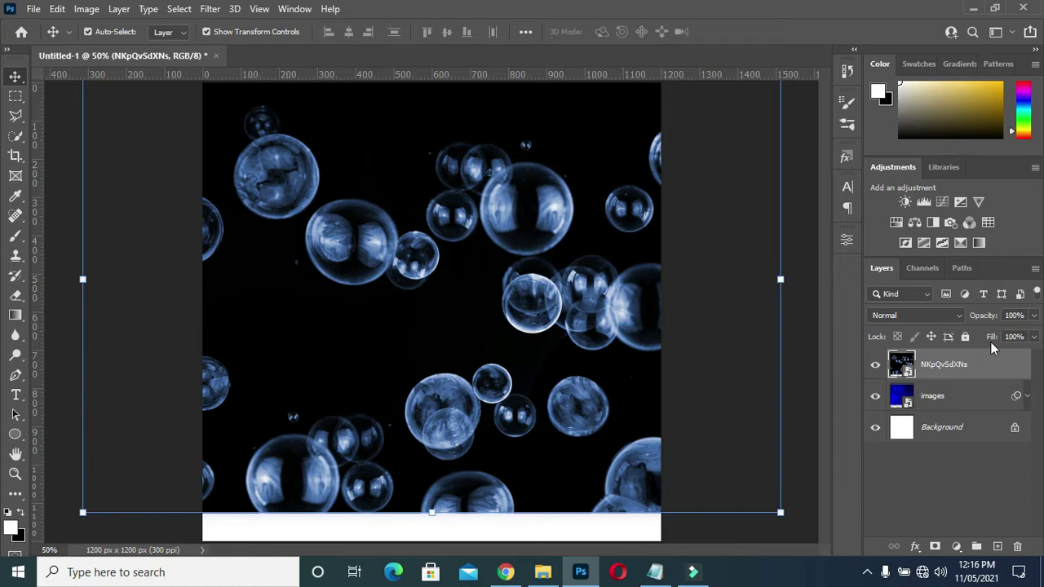
# Set the bubbles layer to Soft Light blend mode at 85% opacity.
pyautogui.click(942, 318)
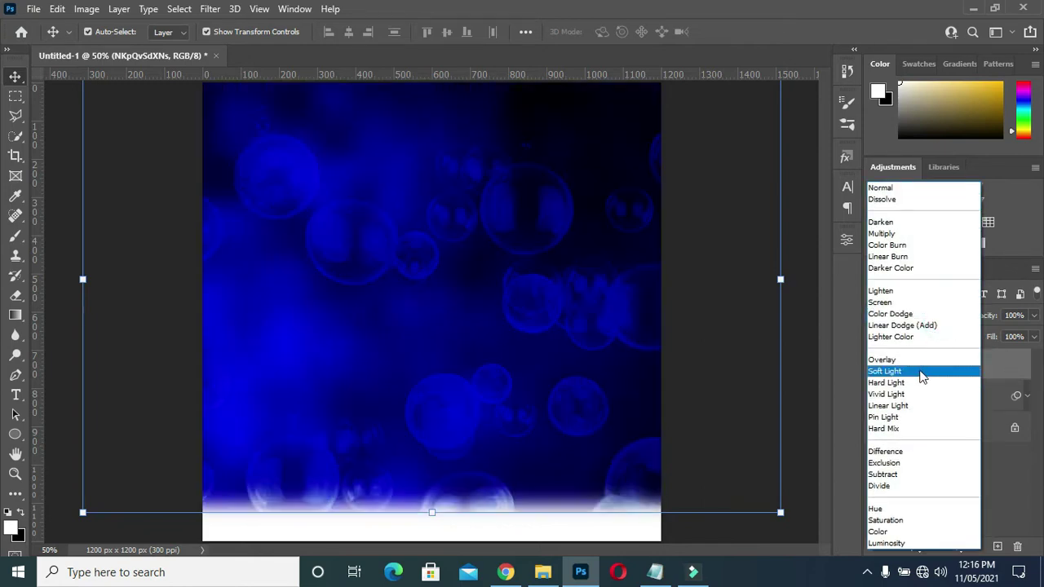
pyautogui.click(920, 375)
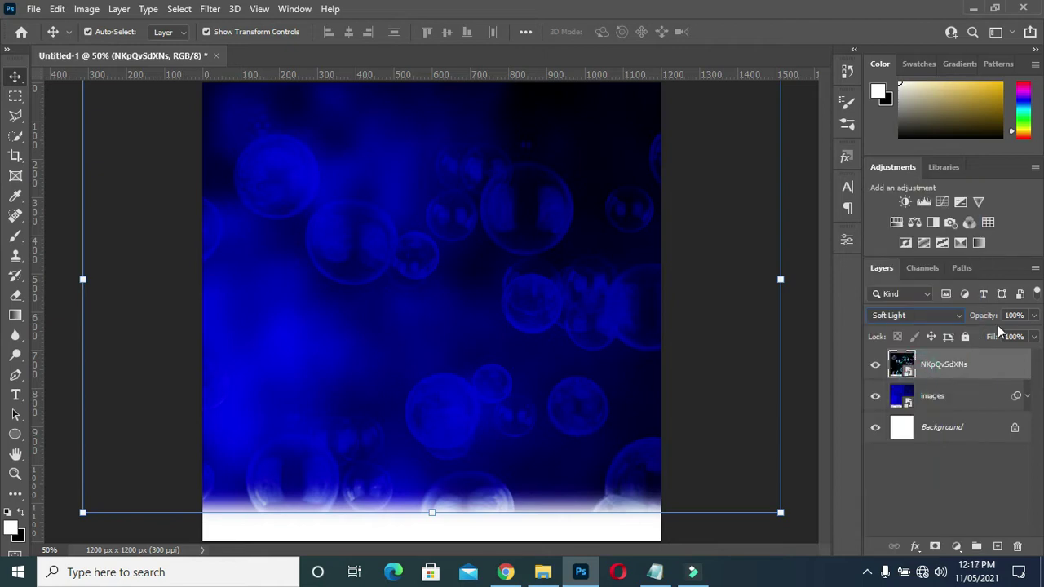
pyautogui.moveTo(990, 322); pyautogui.dragTo(984, 322)
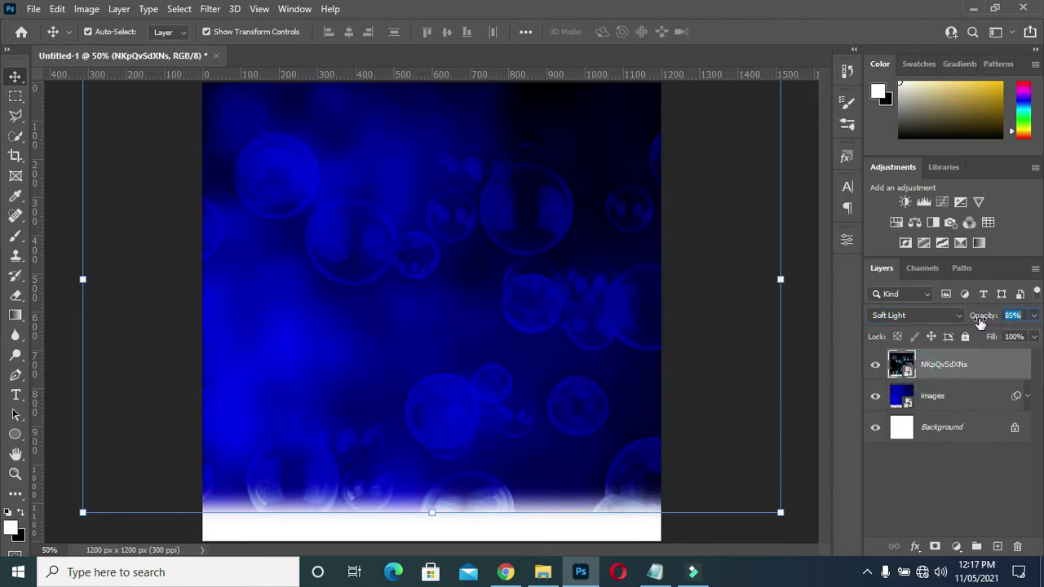
pyautogui.click(805, 353)
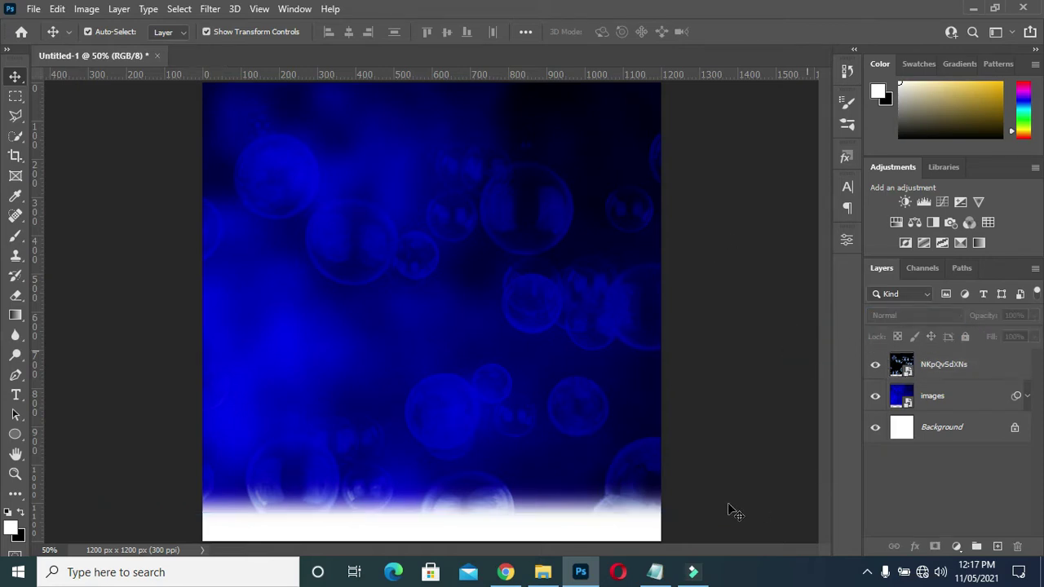
pyautogui.click(542, 571)
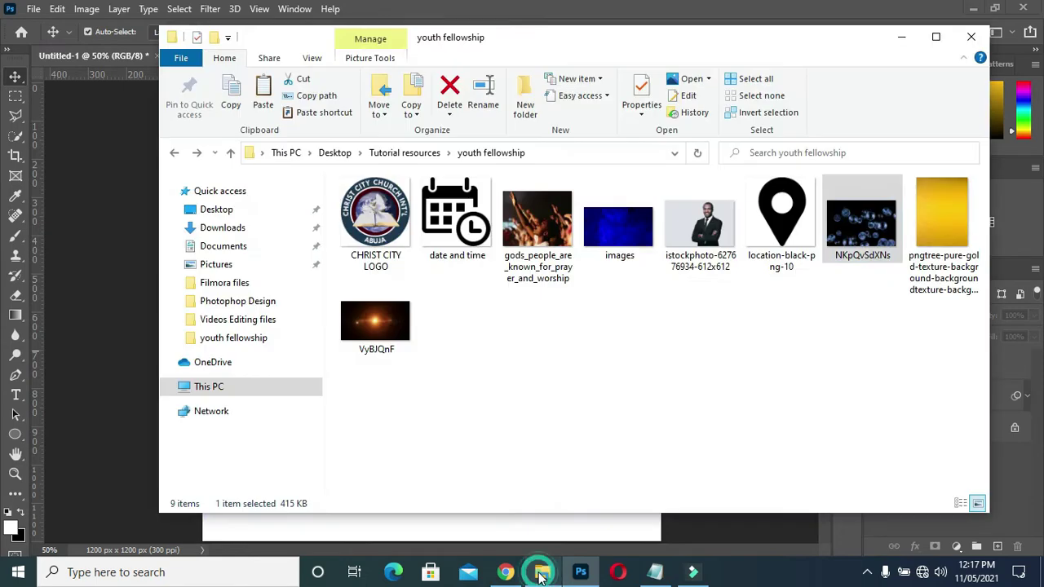
# Place the worship crowd photo at 48% scale in the flyer's upper right.
pyautogui.click(536, 233)
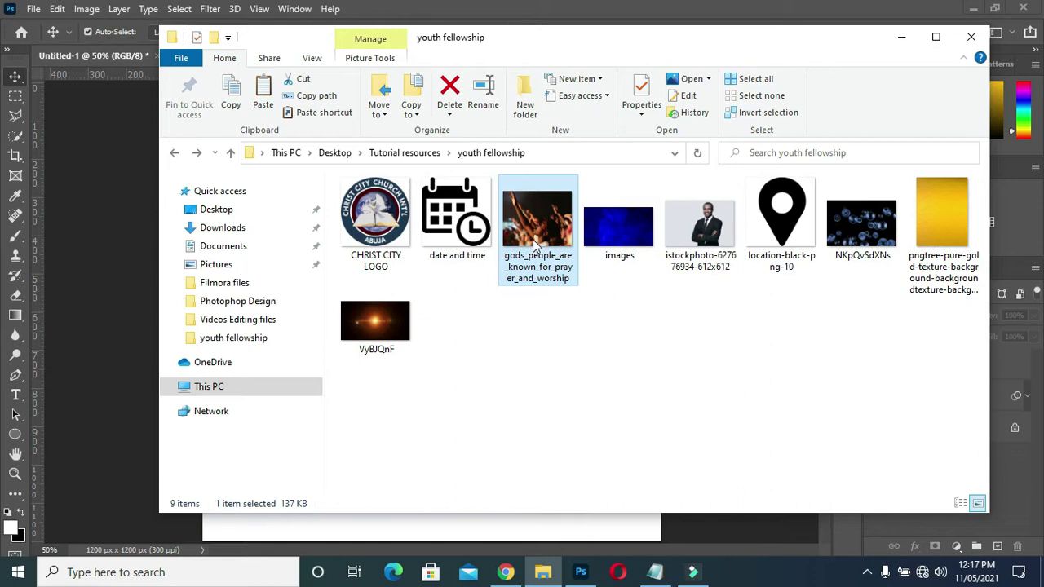
pyautogui.moveTo(535, 244); pyautogui.dragTo(139, 276)
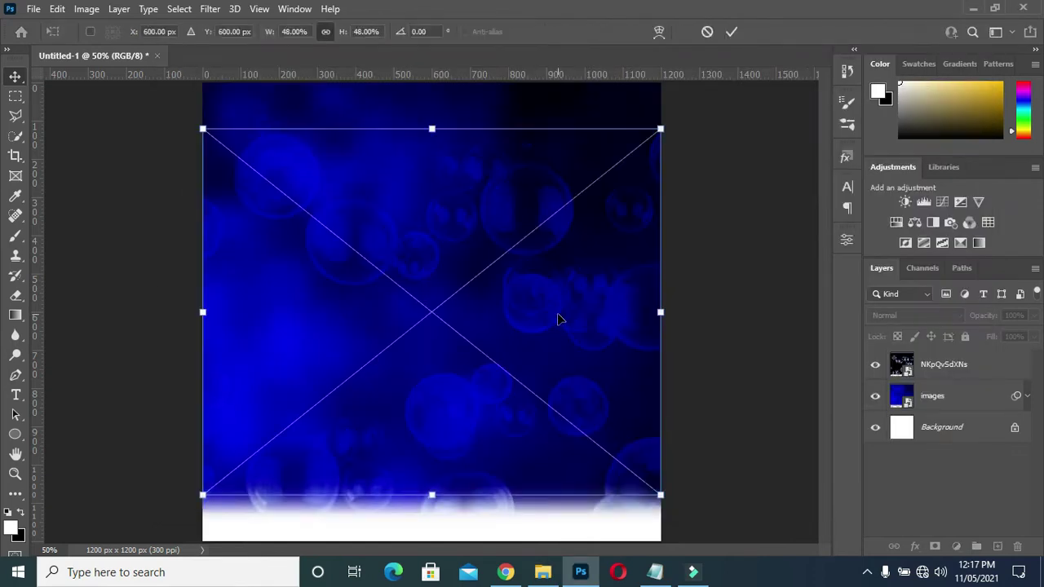
pyautogui.moveTo(522, 312)
pyautogui.mouseDown()
pyautogui.moveTo(593, 231)
pyautogui.moveTo(636, 225)
pyautogui.mouseUp()
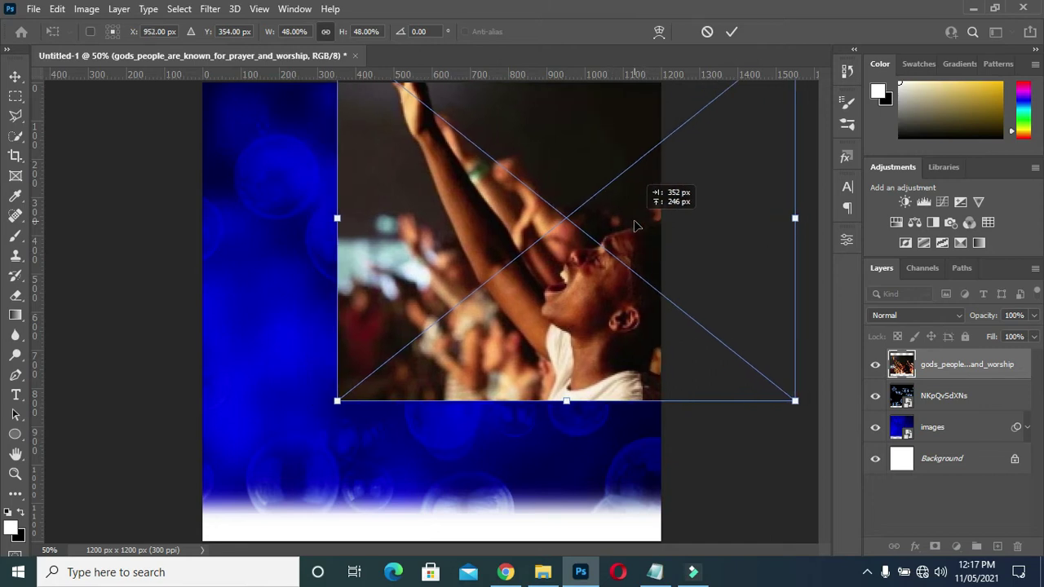
pyautogui.moveTo(635, 226); pyautogui.dragTo(637, 229)
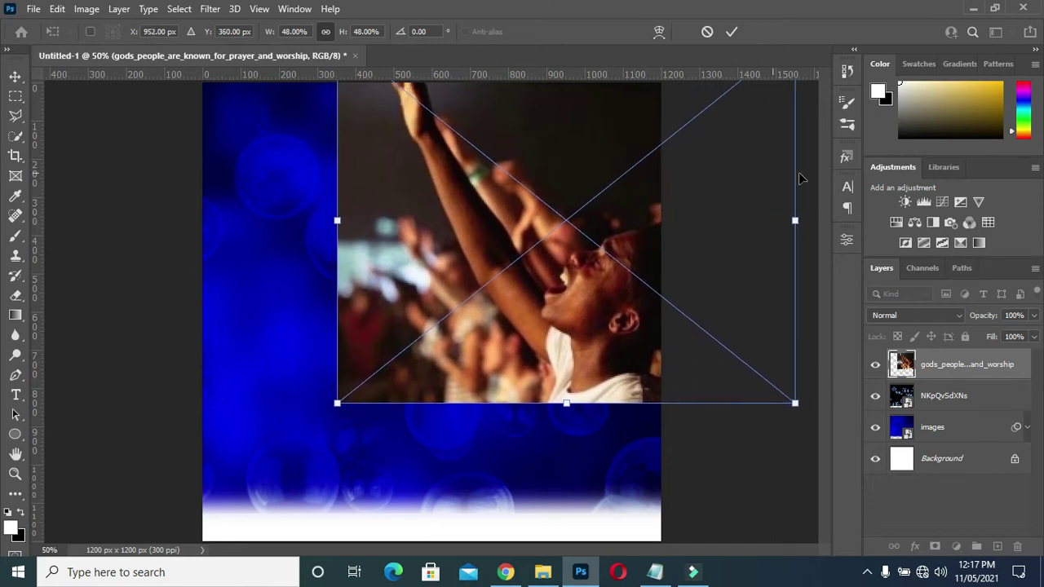
pyautogui.click(732, 31)
# Nudge the worship photo slightly lower and to the left.
pyautogui.moveTo(592, 211); pyautogui.dragTo(586, 248)
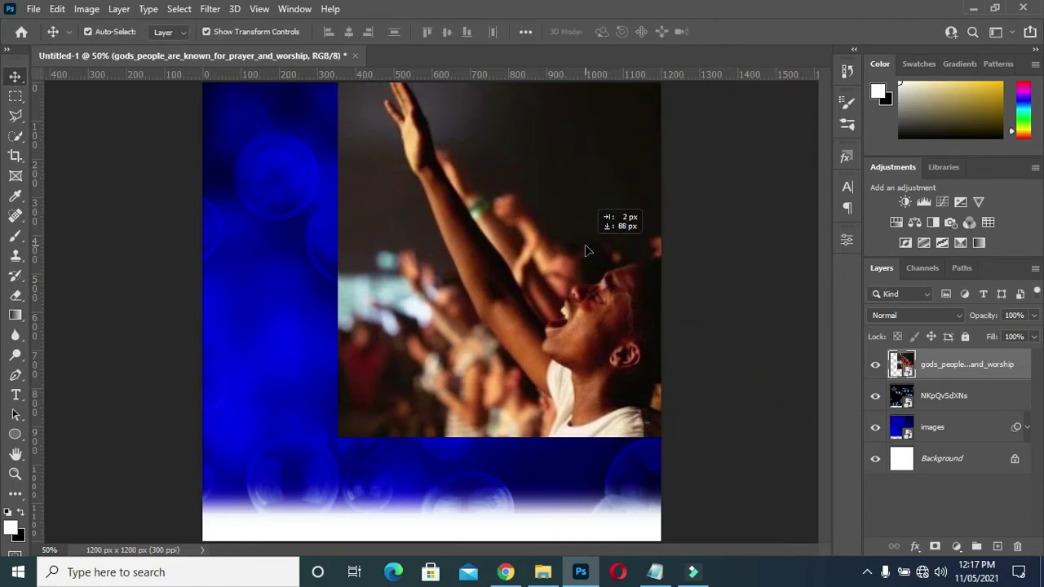
pyautogui.moveTo(586, 249); pyautogui.dragTo(587, 229)
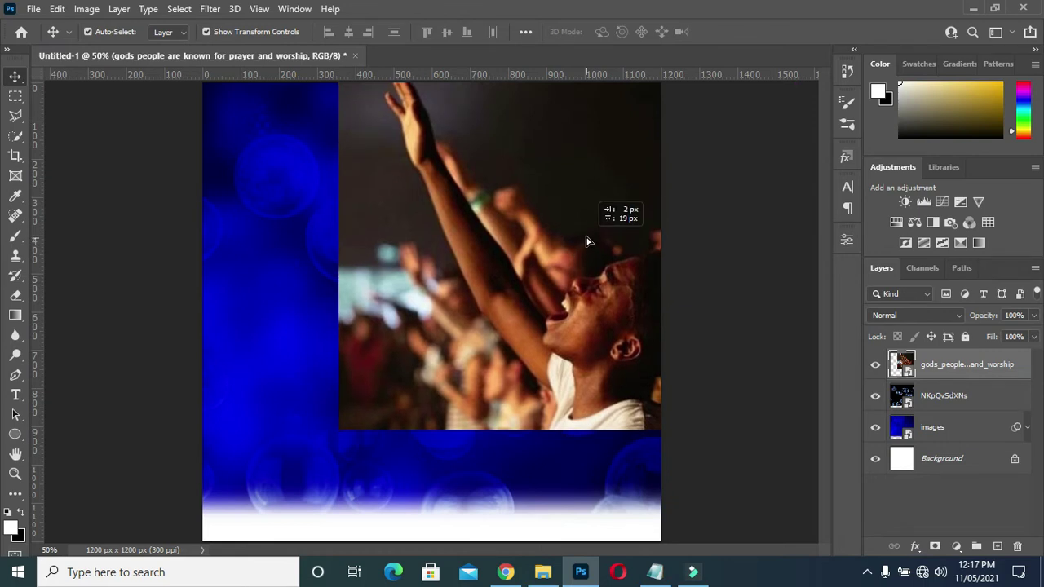
pyautogui.moveTo(587, 230); pyautogui.dragTo(582, 227)
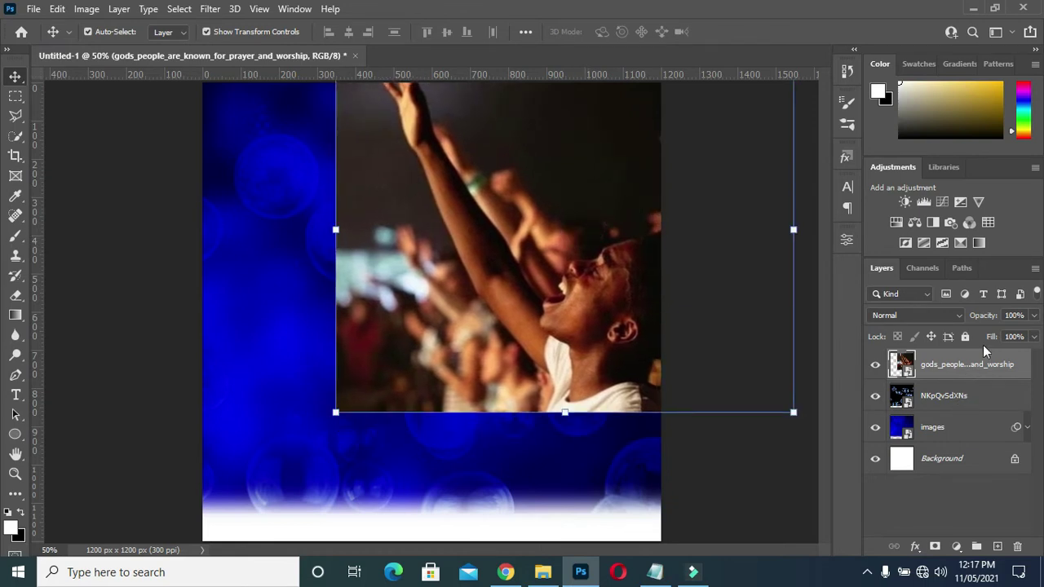
# Set the worship photo layer to Exclusion blend mode at 53% opacity.
pyautogui.click(912, 315)
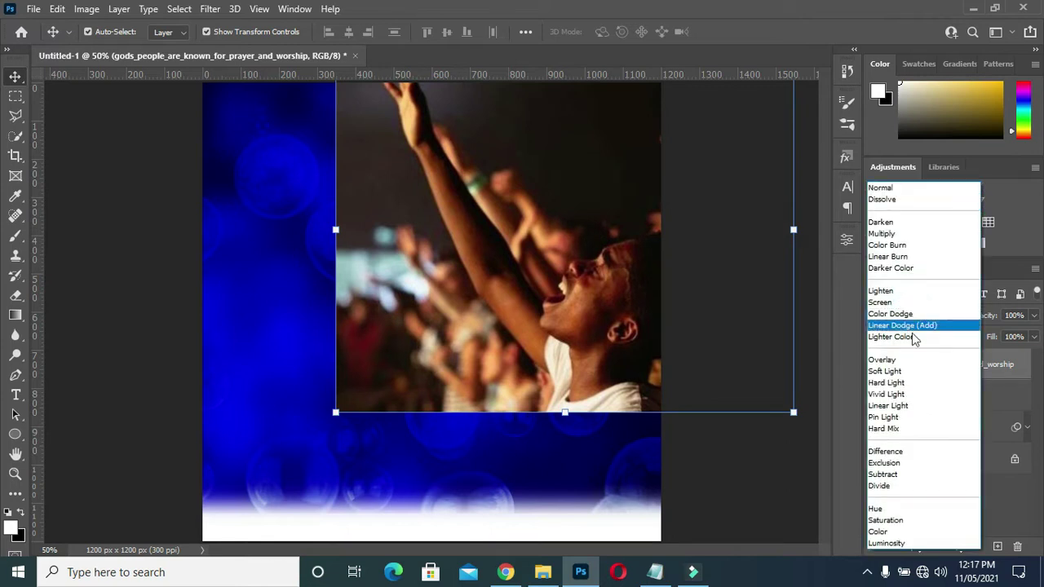
pyautogui.click(903, 463)
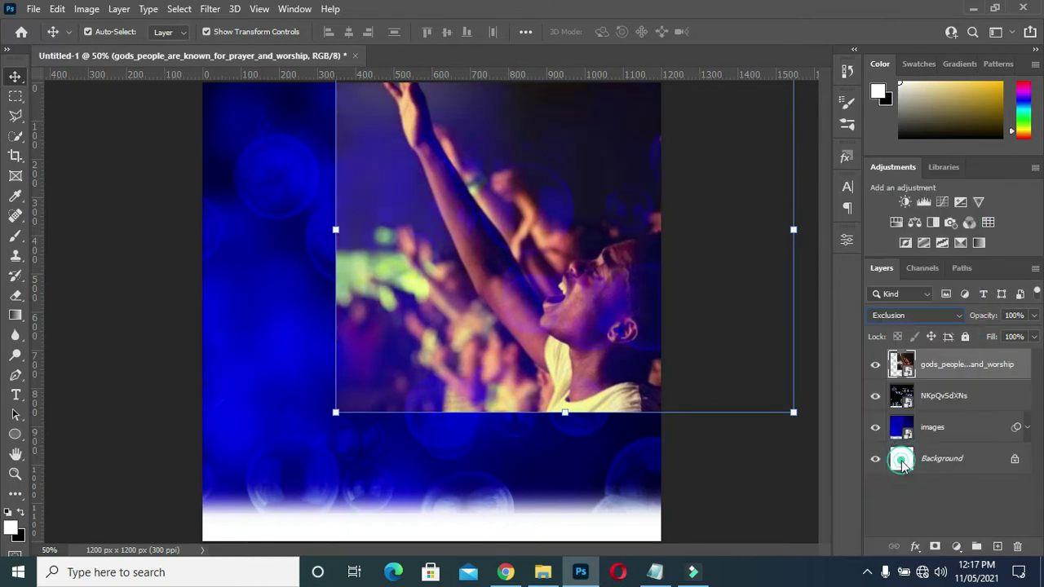
pyautogui.moveTo(993, 320); pyautogui.dragTo(964, 322)
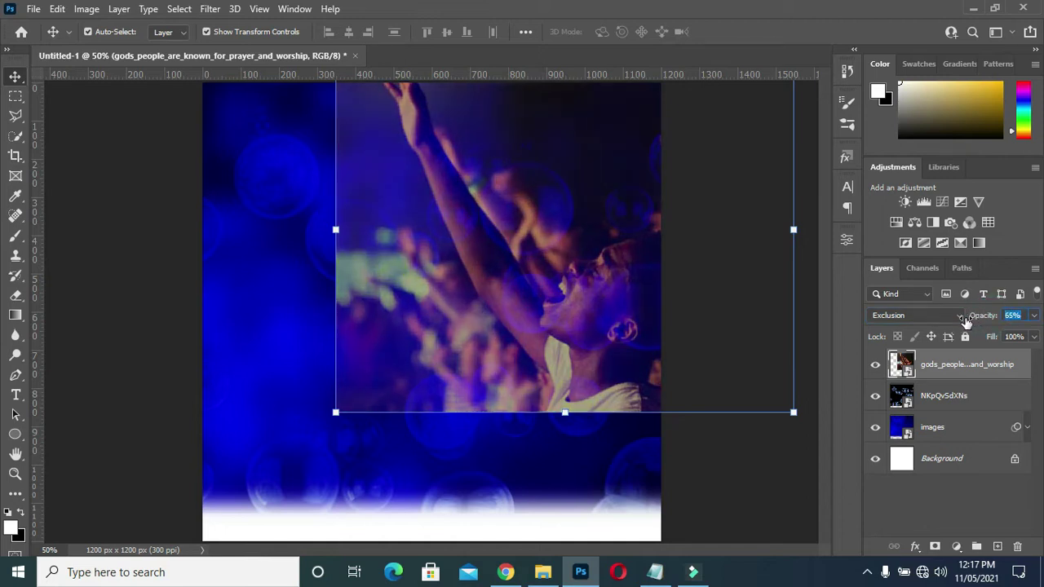
pyautogui.press('Down')
pyautogui.moveTo(959, 323); pyautogui.dragTo(958, 322)
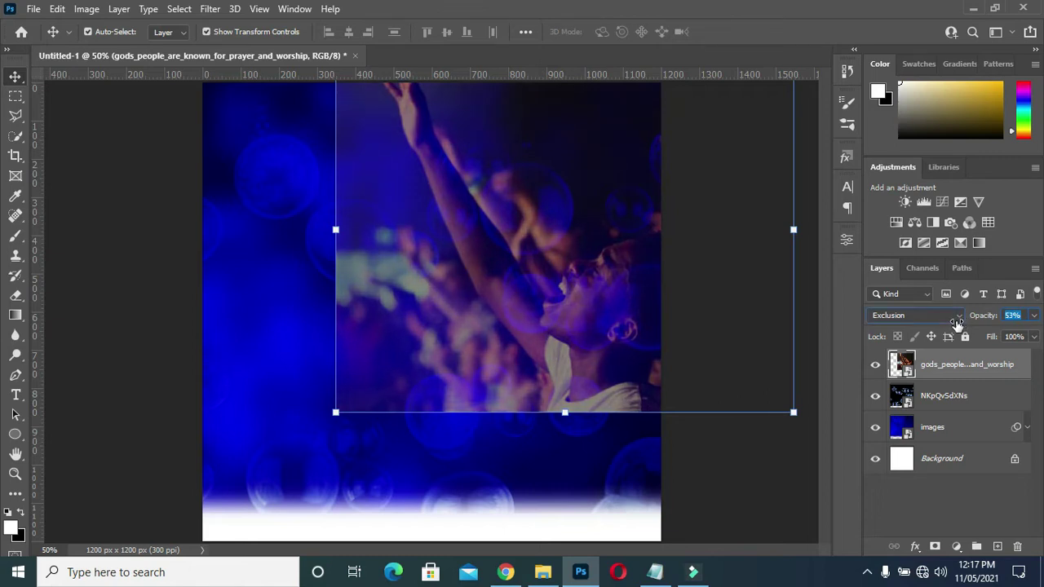
pyautogui.click(774, 455)
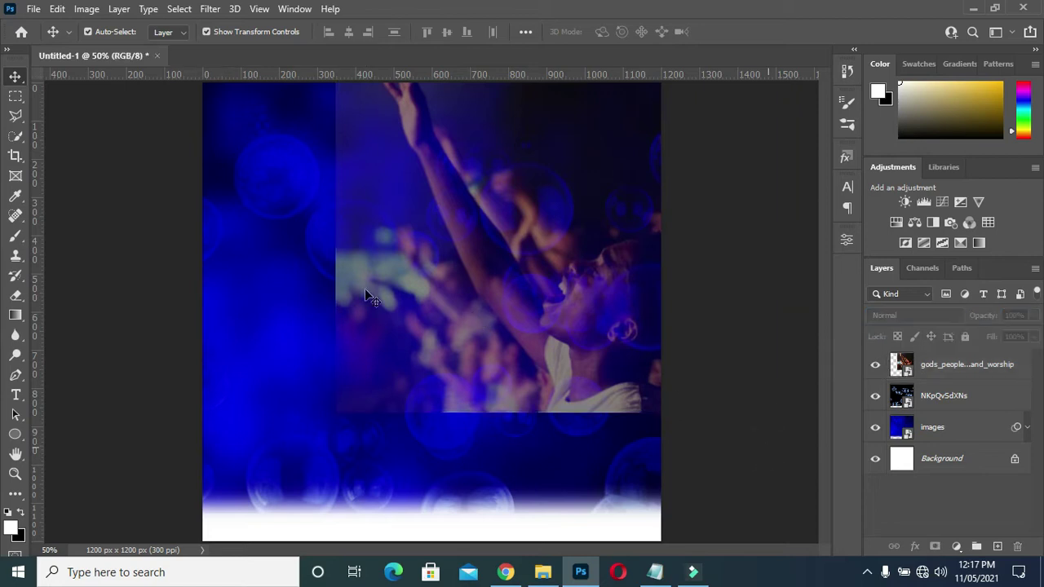
pyautogui.click(922, 364)
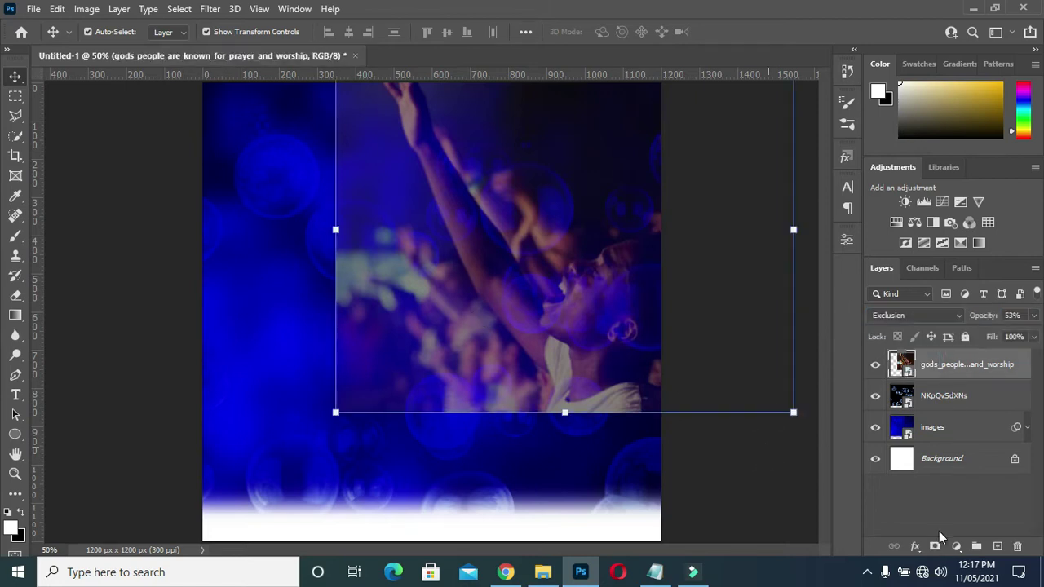
# Add a layer mask to the worship photo and paint out its left and bottom edges, keeping the raised hands.
pyautogui.click(935, 546)
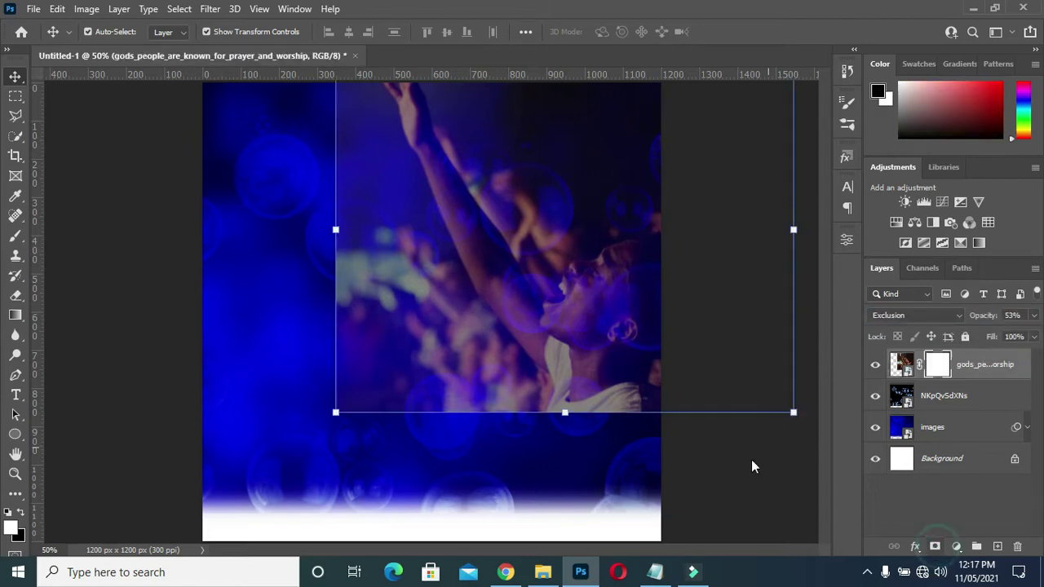
pyautogui.click(15, 237)
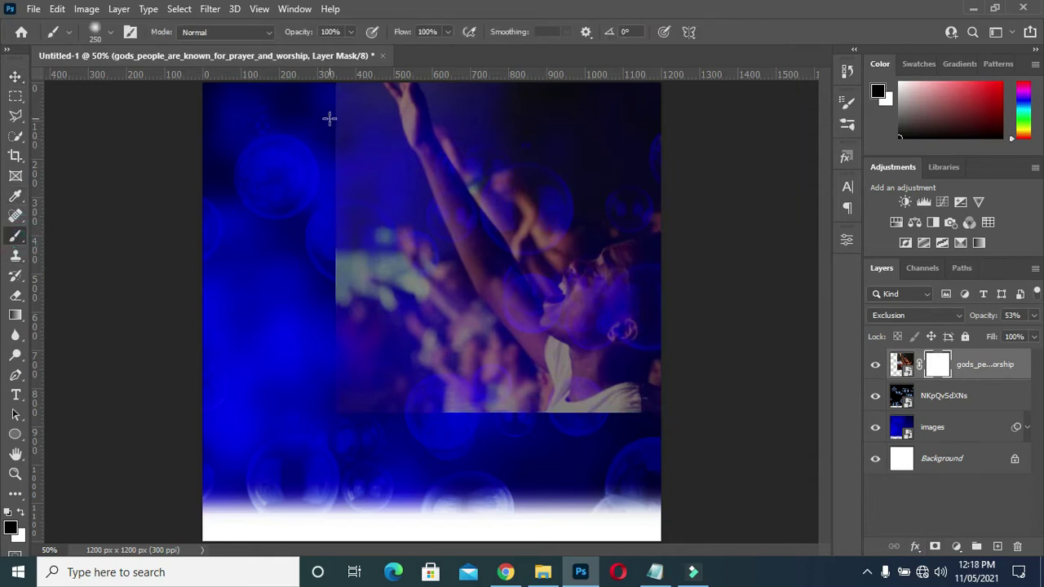
pyautogui.moveTo(333, 98)
pyautogui.mouseDown()
pyautogui.moveTo(334, 251)
pyautogui.moveTo(526, 469)
pyautogui.moveTo(510, 427)
pyautogui.moveTo(676, 436)
pyautogui.moveTo(498, 454)
pyautogui.moveTo(390, 438)
pyautogui.mouseUp()
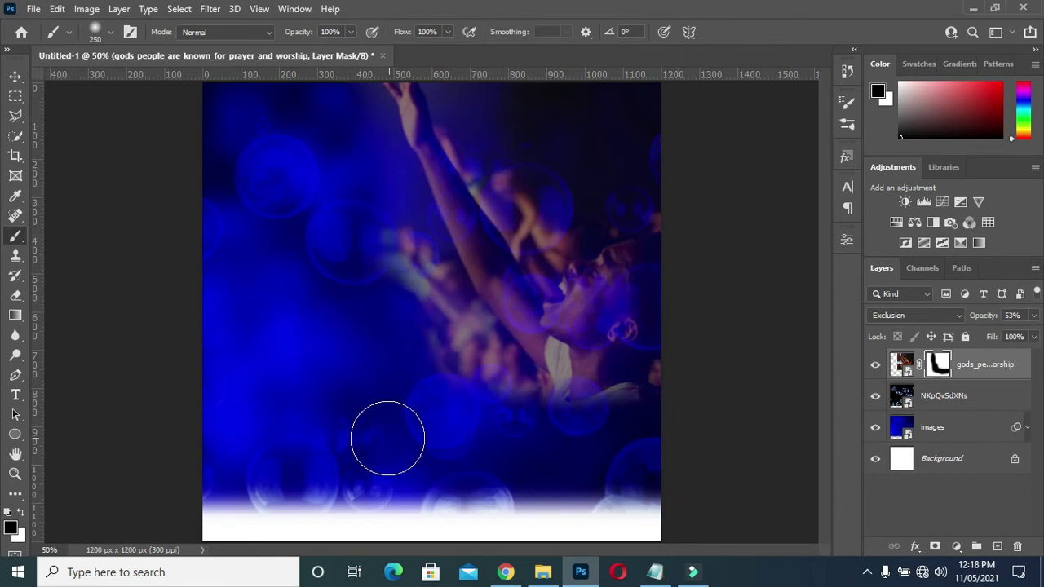
pyautogui.press('x')
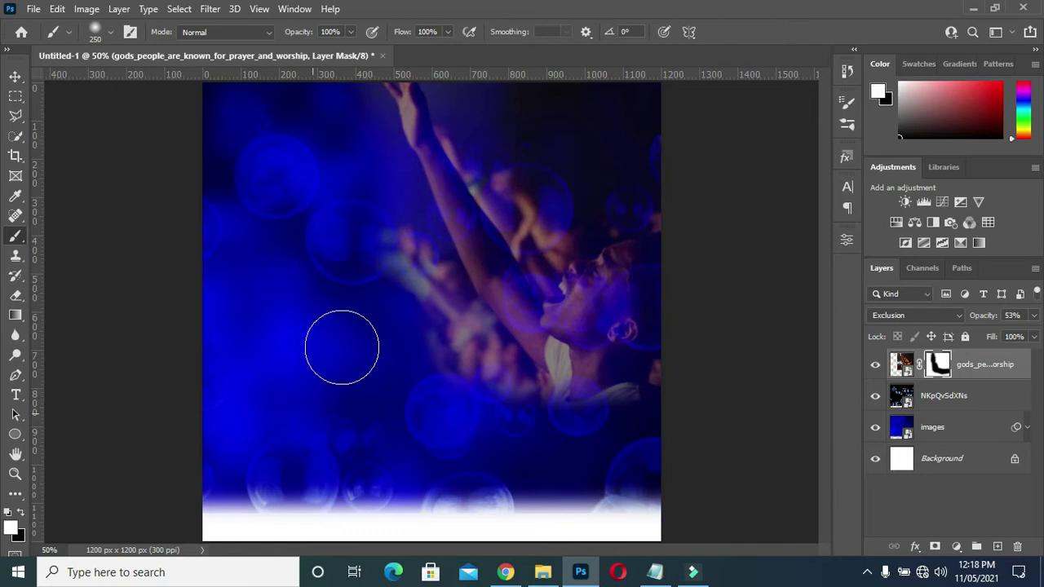
pyautogui.moveTo(391, 247)
pyautogui.mouseDown()
pyautogui.moveTo(393, 338)
pyautogui.moveTo(433, 389)
pyautogui.moveTo(323, 342)
pyautogui.mouseUp()
pyautogui.press('x')
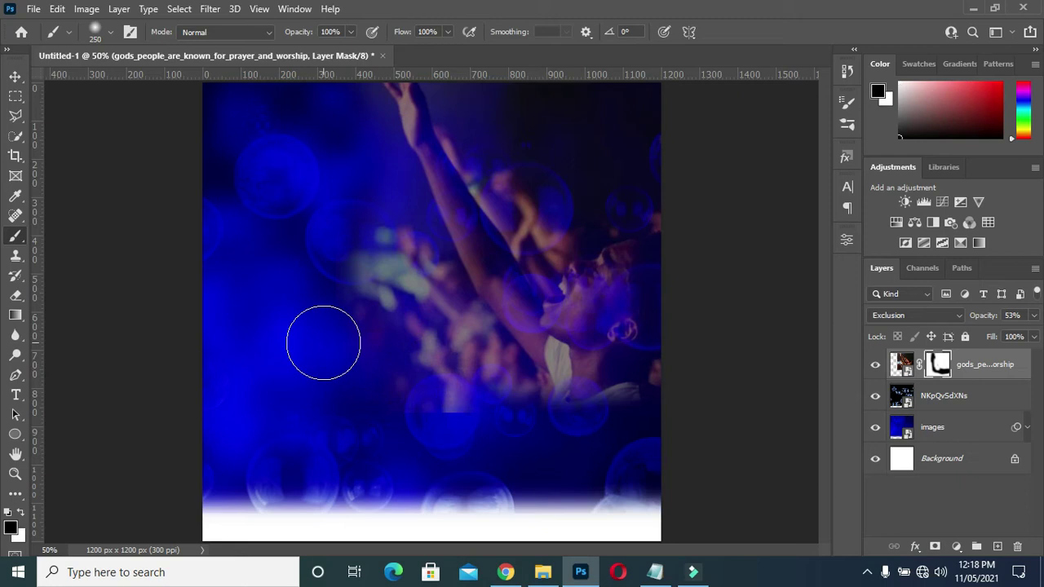
pyautogui.moveTo(329, 280); pyautogui.dragTo(350, 357)
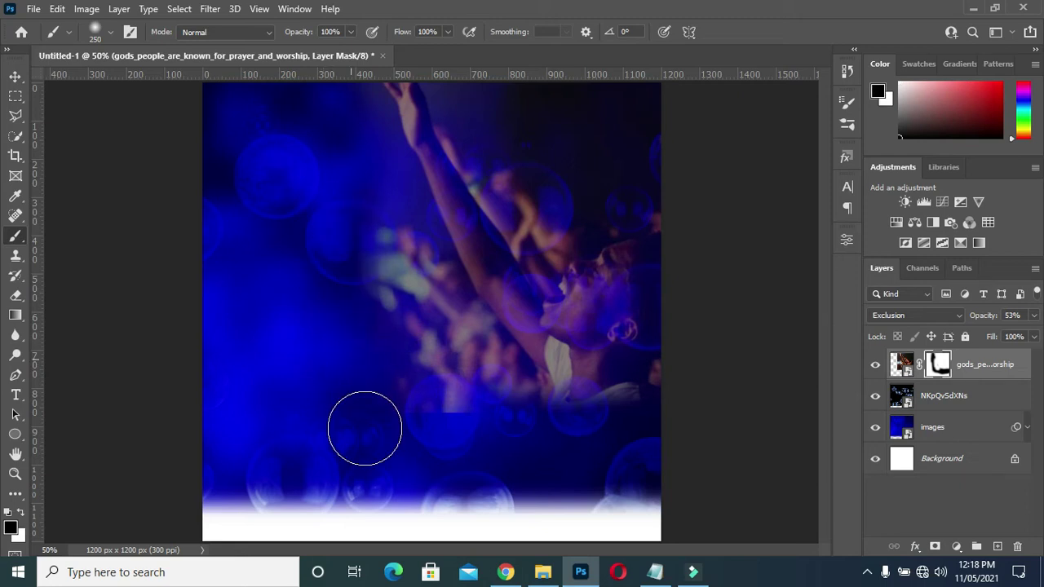
pyautogui.moveTo(417, 415); pyautogui.dragTo(750, 365)
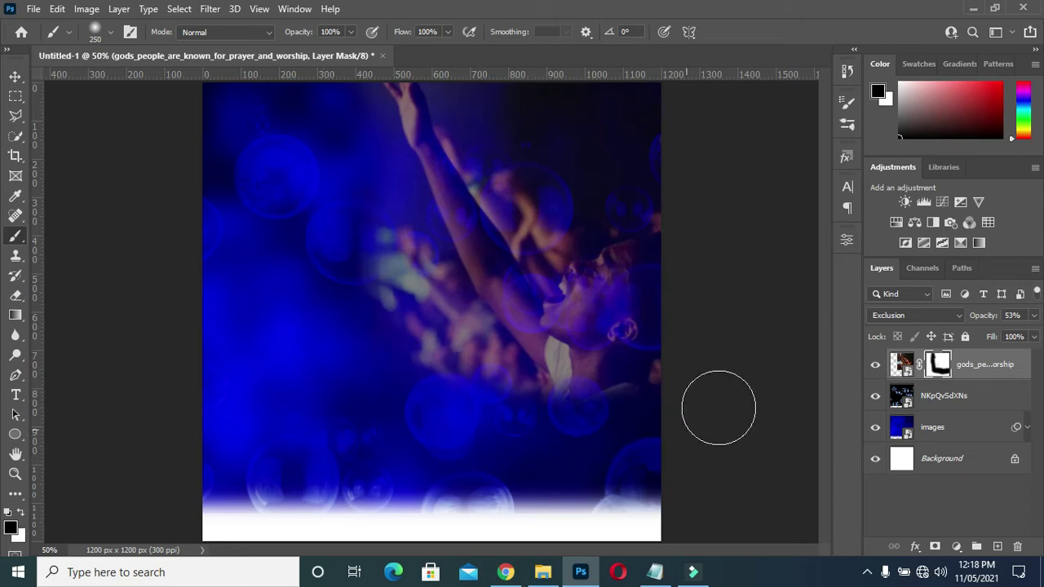
pyautogui.click(16, 77)
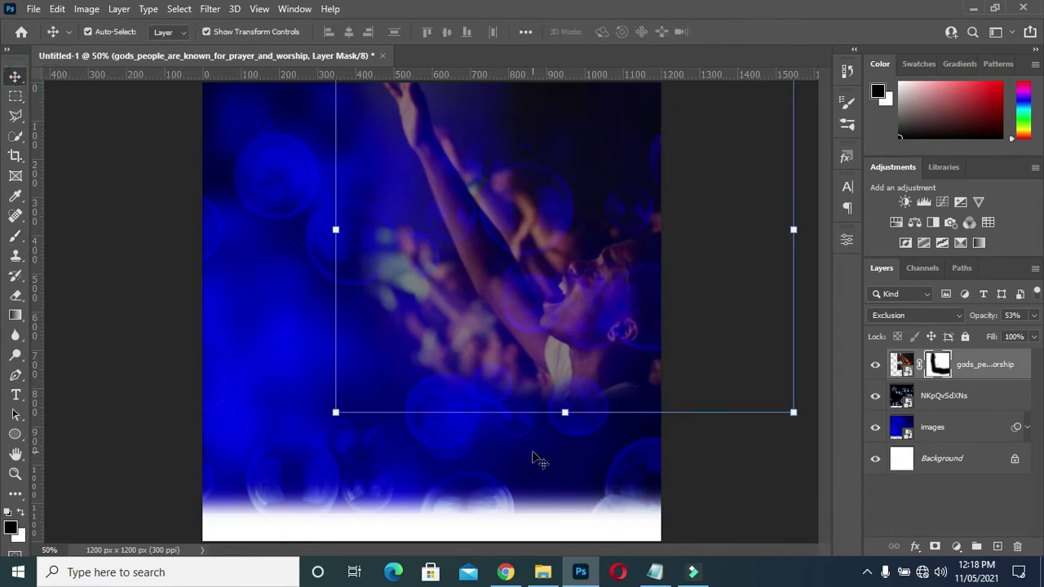
pyautogui.click(14, 433)
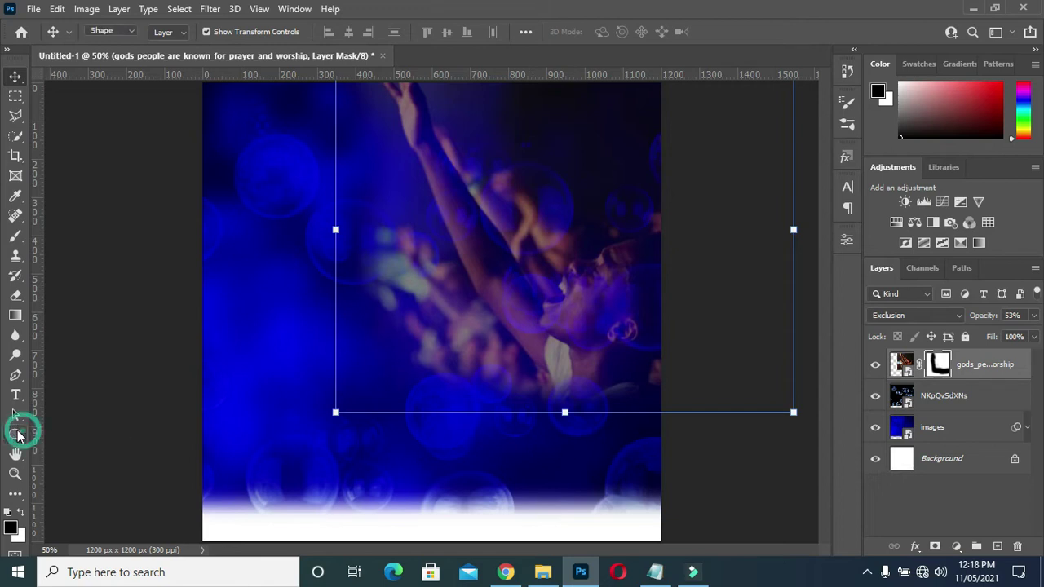
# Draw a white Rectangle 1 band across the bottom of the flyer.
pyautogui.click(69, 437)
pyautogui.moveTo(150, 477)
pyautogui.mouseDown()
pyautogui.moveTo(759, 546)
pyautogui.moveTo(717, 559)
pyautogui.mouseUp()
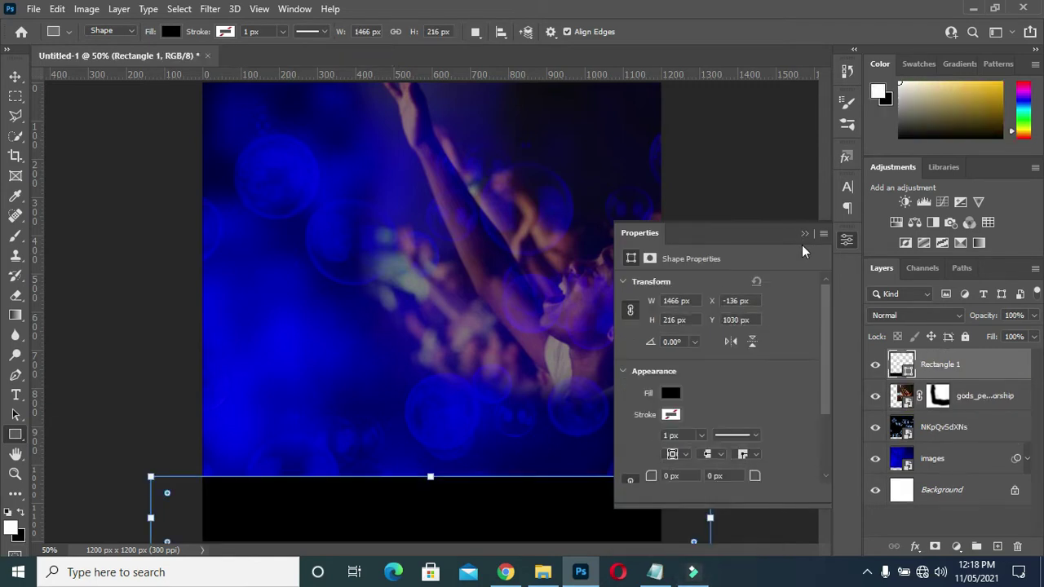
pyautogui.click(671, 395)
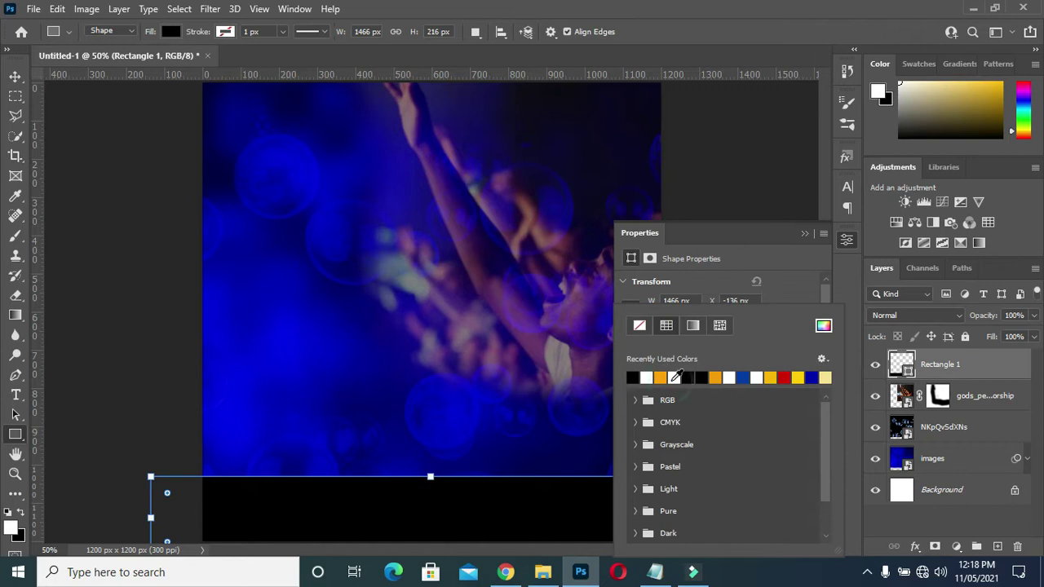
pyautogui.click(675, 377)
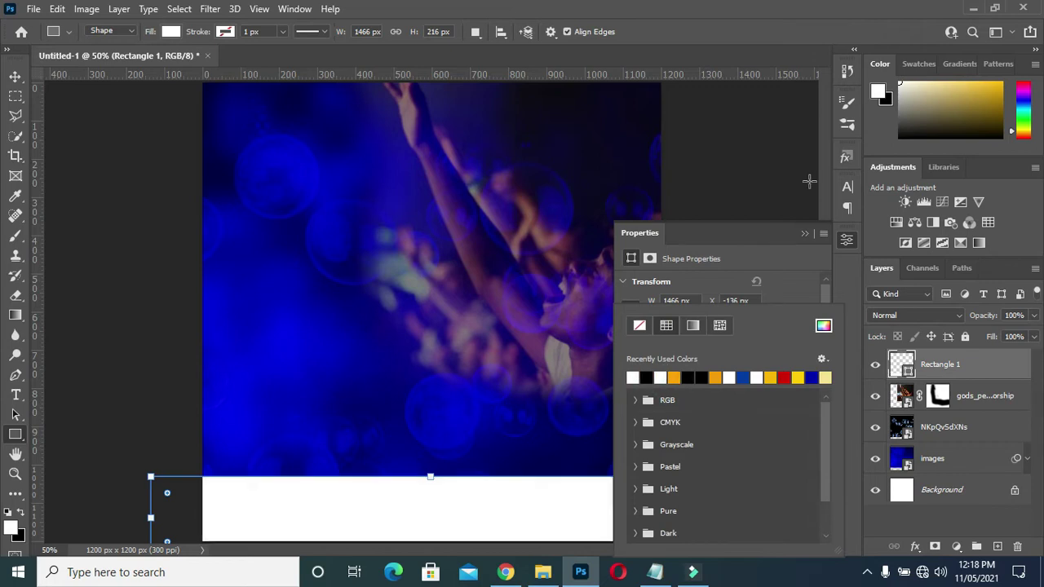
pyautogui.click(803, 235)
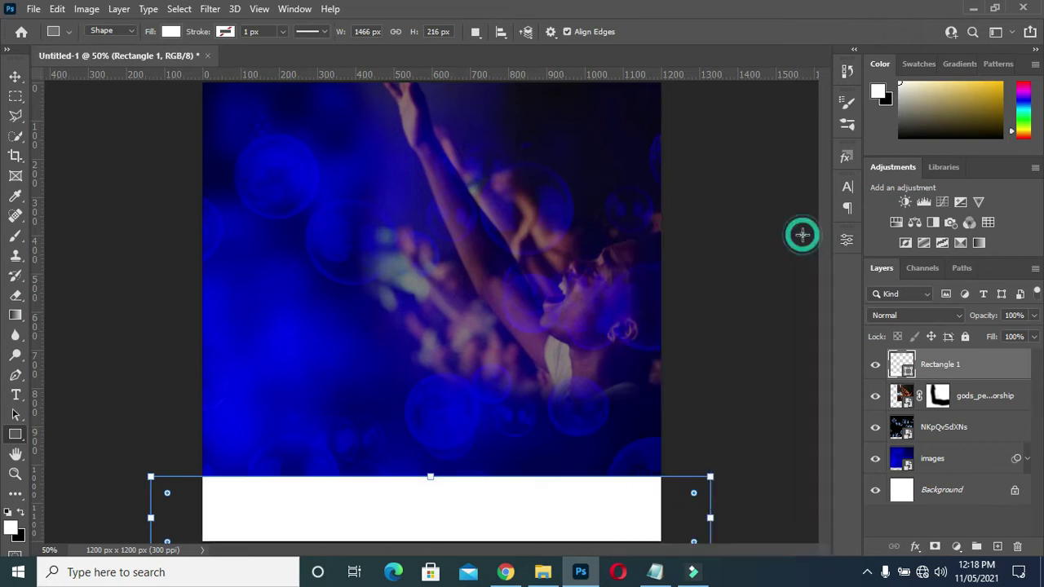
pyautogui.click(15, 76)
pyautogui.click(109, 221)
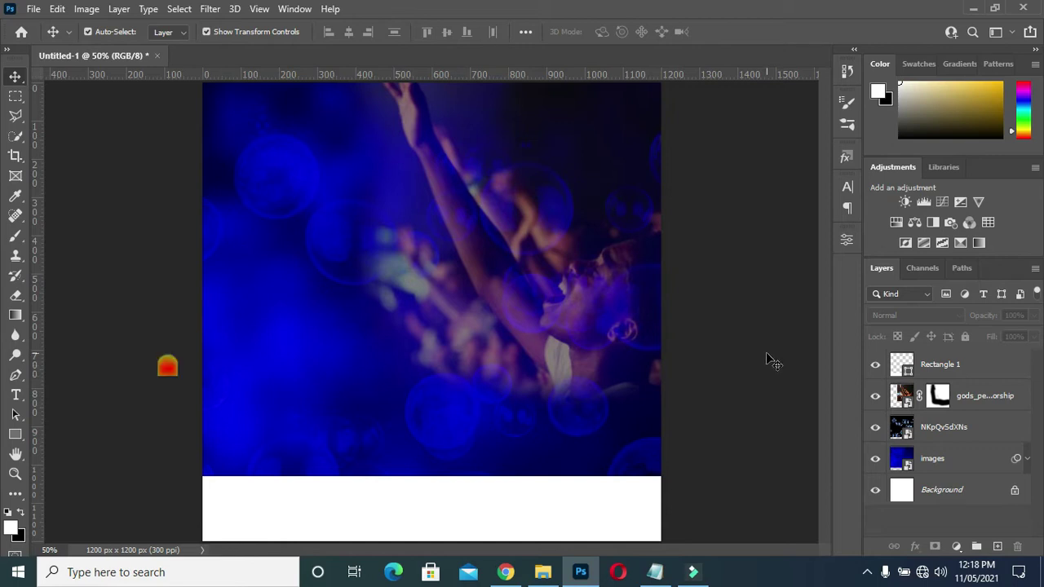
# Place the CHRIST CITY LOGO image onto the flyer.
pyautogui.click(538, 573)
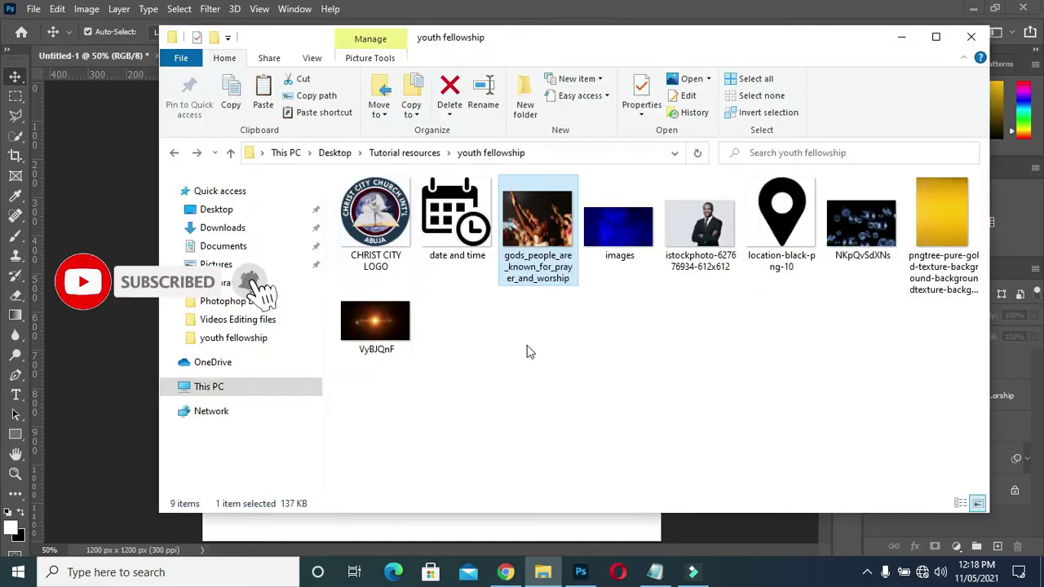
pyautogui.click(367, 212)
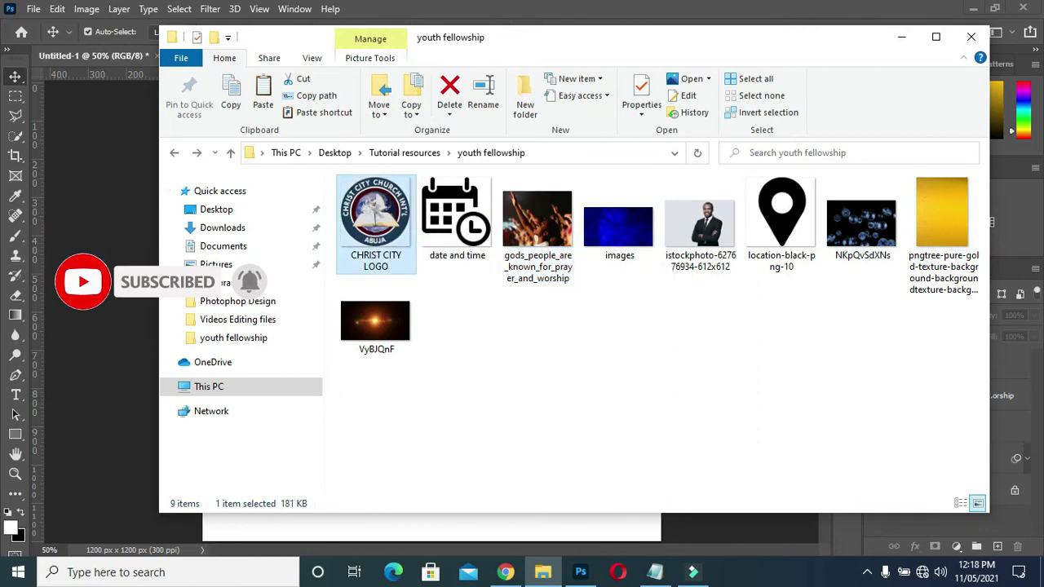
pyautogui.moveTo(375, 216); pyautogui.dragTo(99, 257)
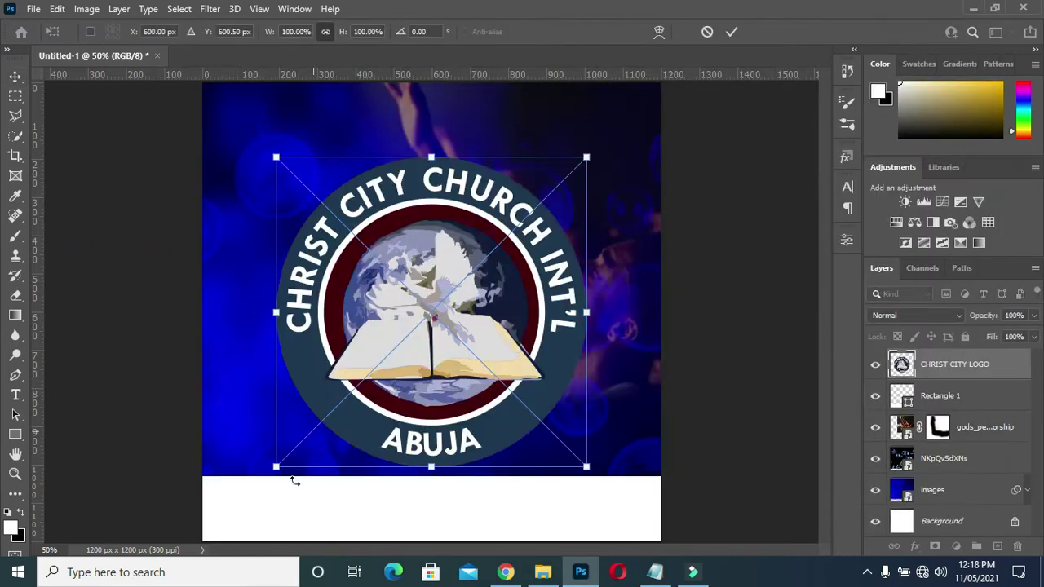
# Scale the CHRIST CITY LOGO to 12.73% and move it to the top-right corner.
pyautogui.moveTo(276, 467)
pyautogui.mouseDown()
pyautogui.moveTo(472, 231)
pyautogui.moveTo(517, 223)
pyautogui.mouseUp()
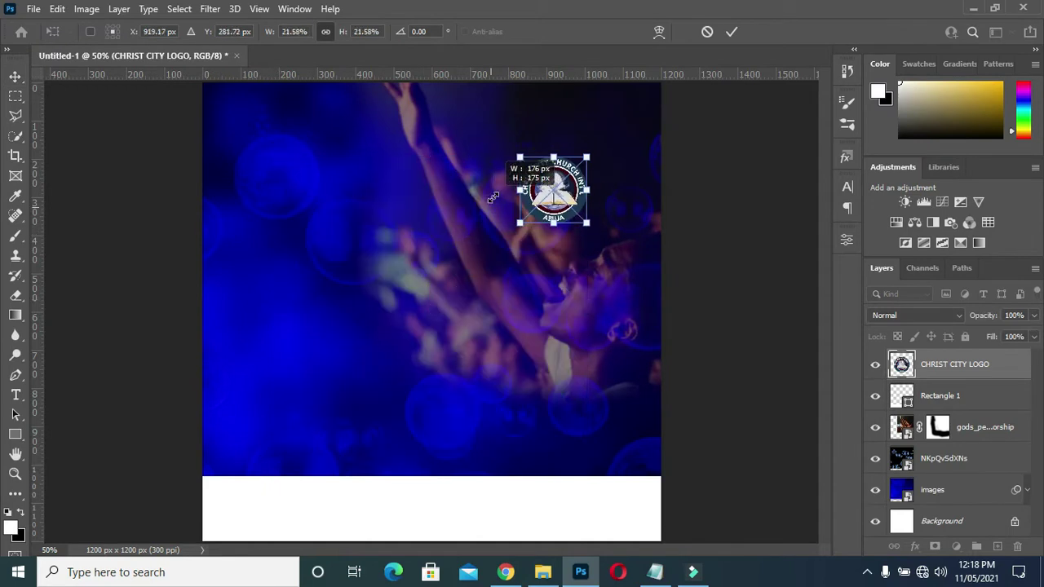
pyautogui.moveTo(579, 194); pyautogui.dragTo(462, 140)
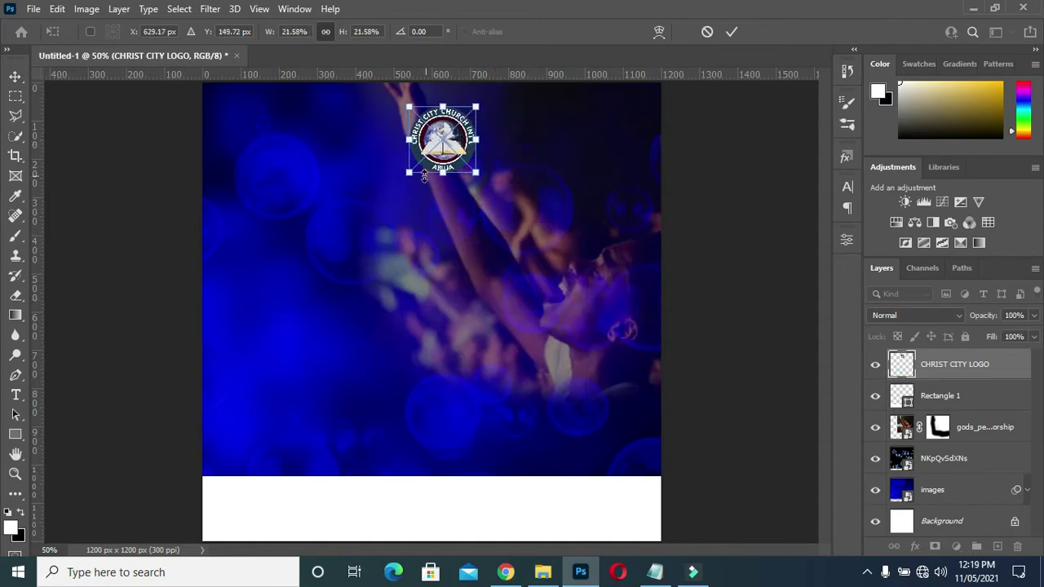
pyautogui.moveTo(407, 174); pyautogui.dragTo(425, 153)
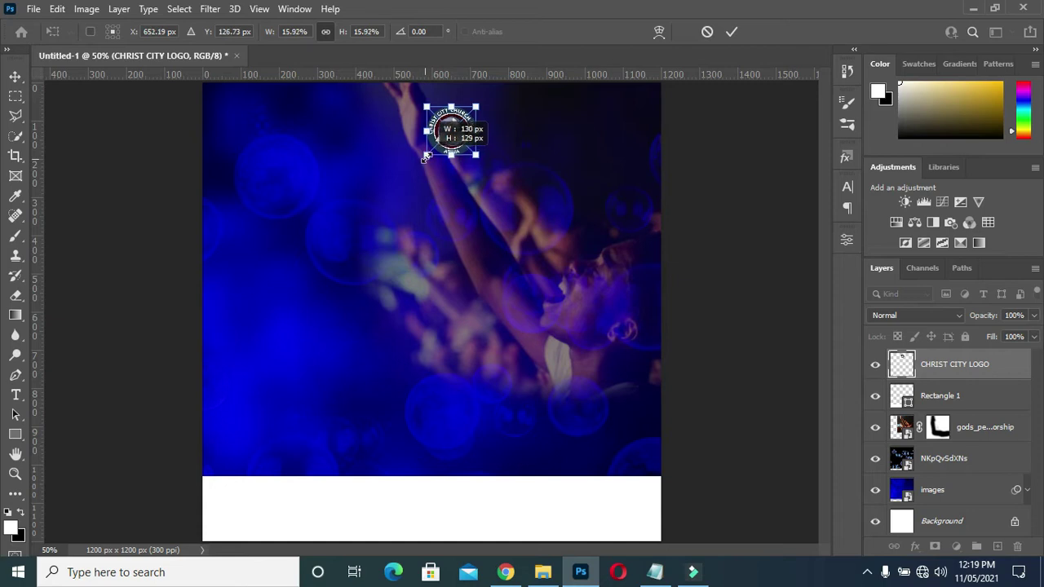
pyautogui.moveTo(426, 153)
pyautogui.mouseDown()
pyautogui.moveTo(557, 103)
pyautogui.moveTo(573, 121)
pyautogui.mouseUp()
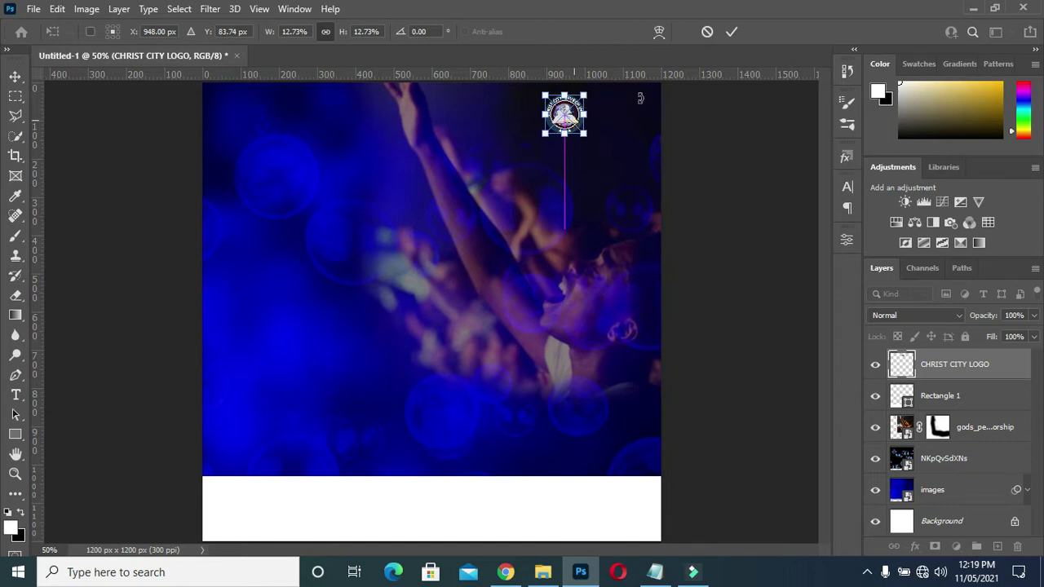
pyautogui.click(729, 32)
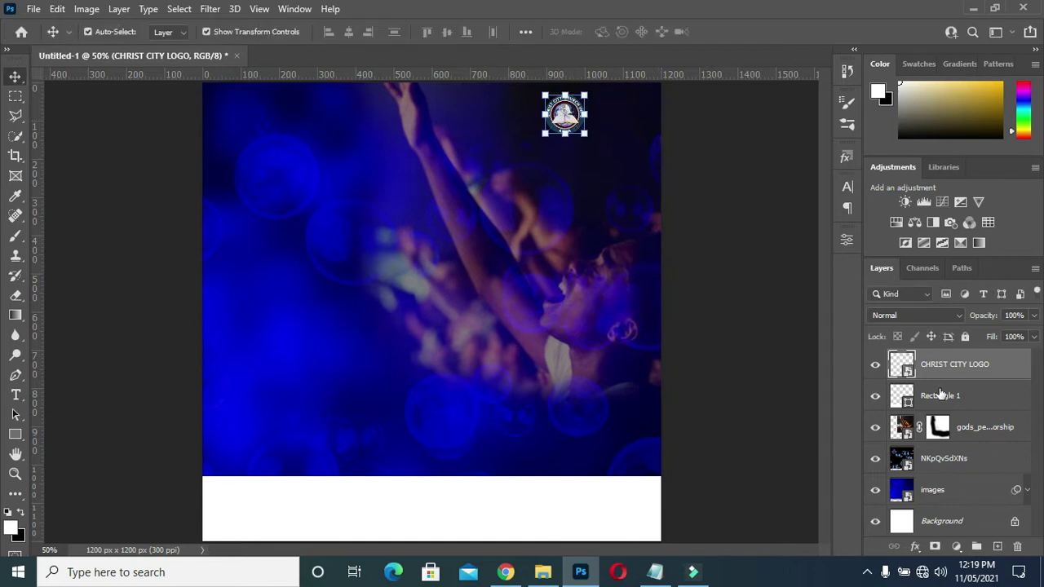
pyautogui.click(939, 397)
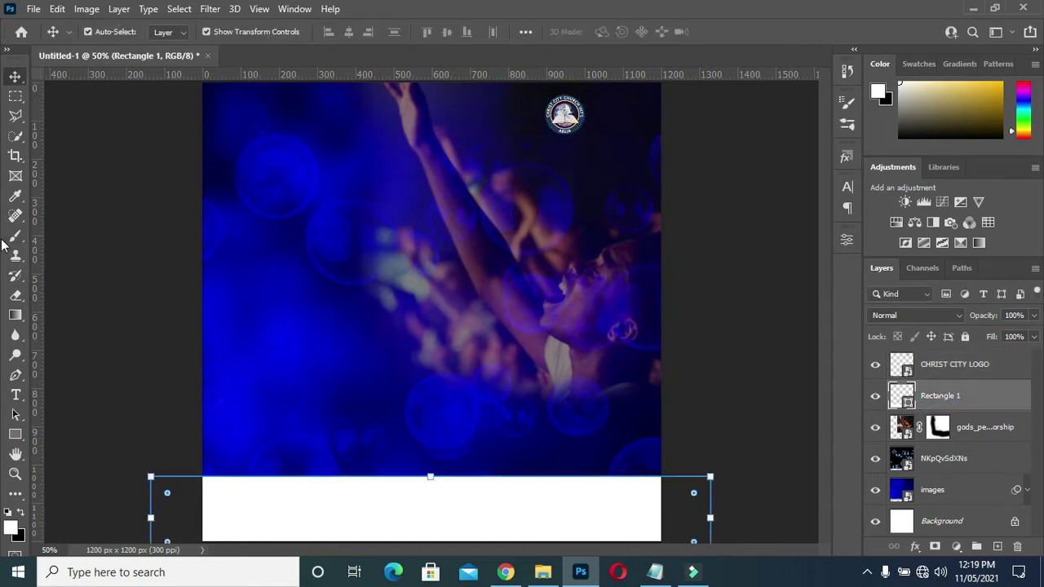
# Draw a white 146 × 184 px Rectangle 2 behind the logo with a 52 px rounded bottom-left corner.
pyautogui.click(15, 433)
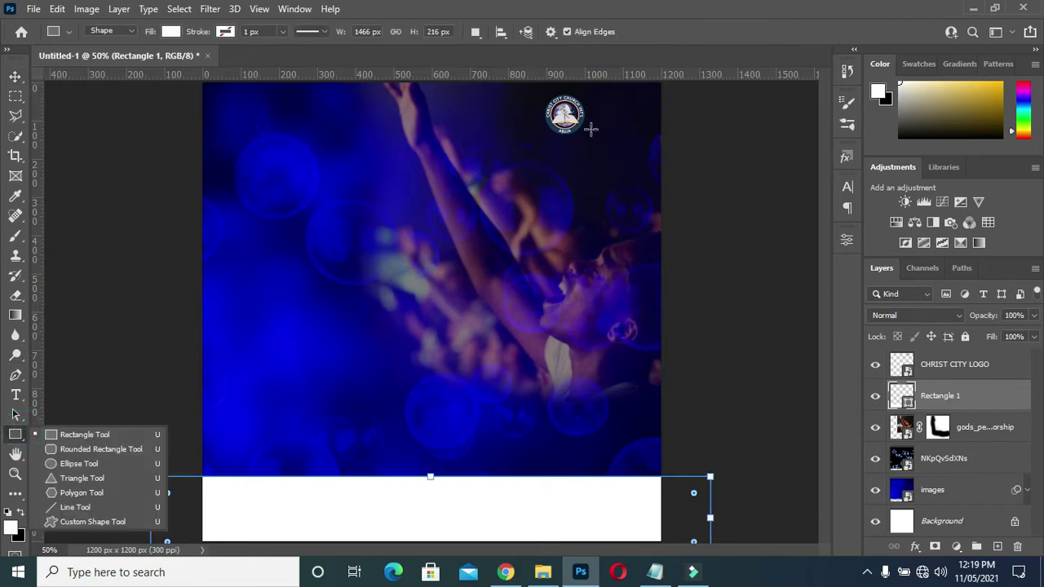
pyautogui.moveTo(592, 140); pyautogui.dragTo(537, 70)
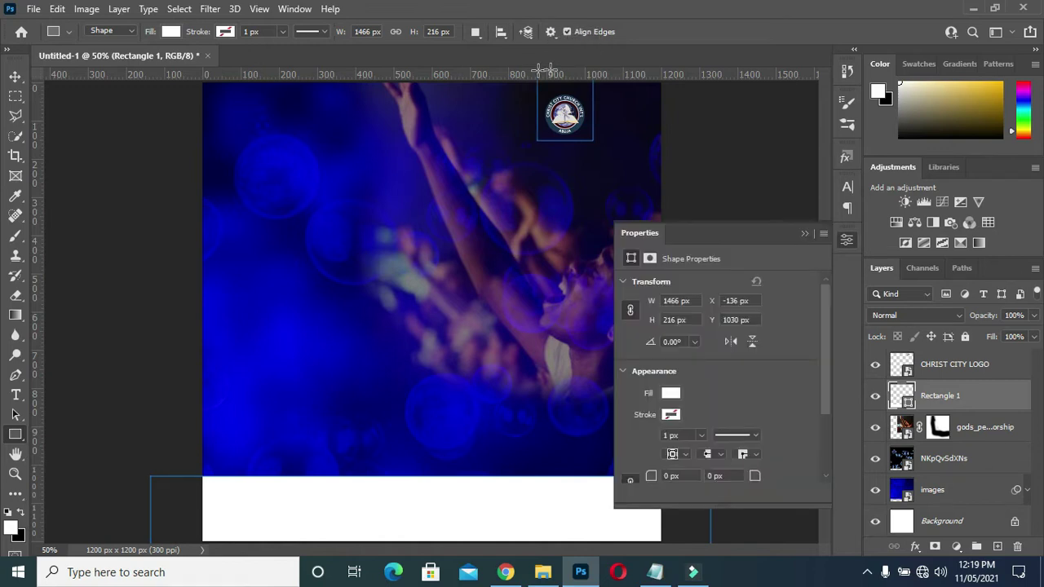
pyautogui.scroll(-2, 681, 442)
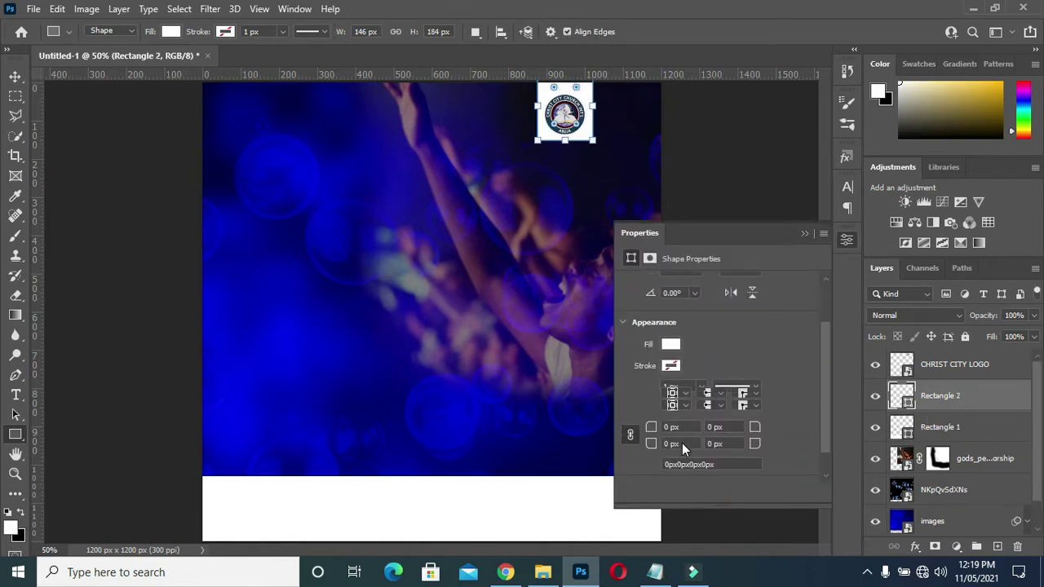
pyautogui.click(628, 391)
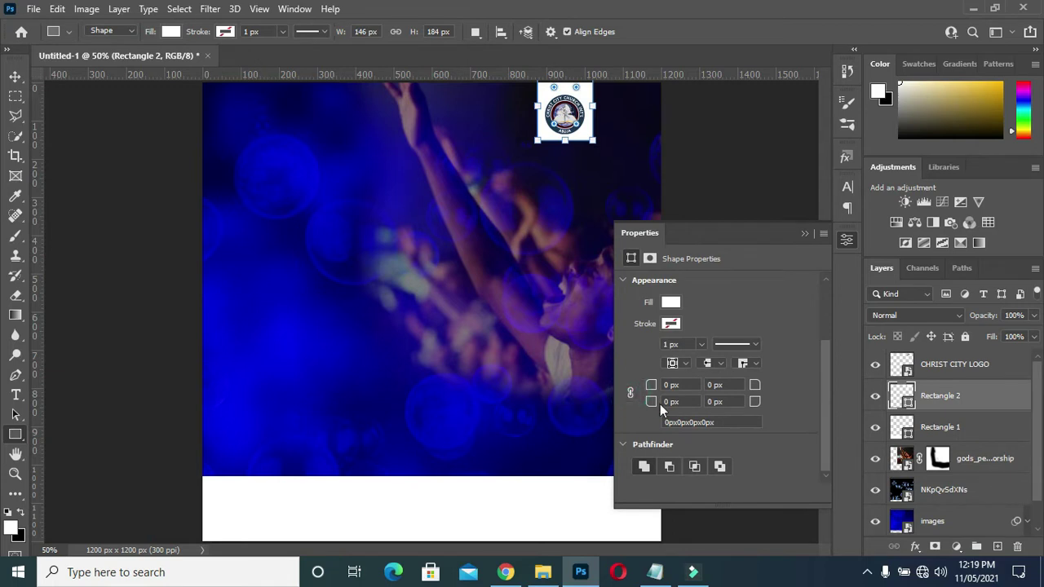
pyautogui.moveTo(651, 406); pyautogui.dragTo(692, 415)
pyautogui.click(804, 234)
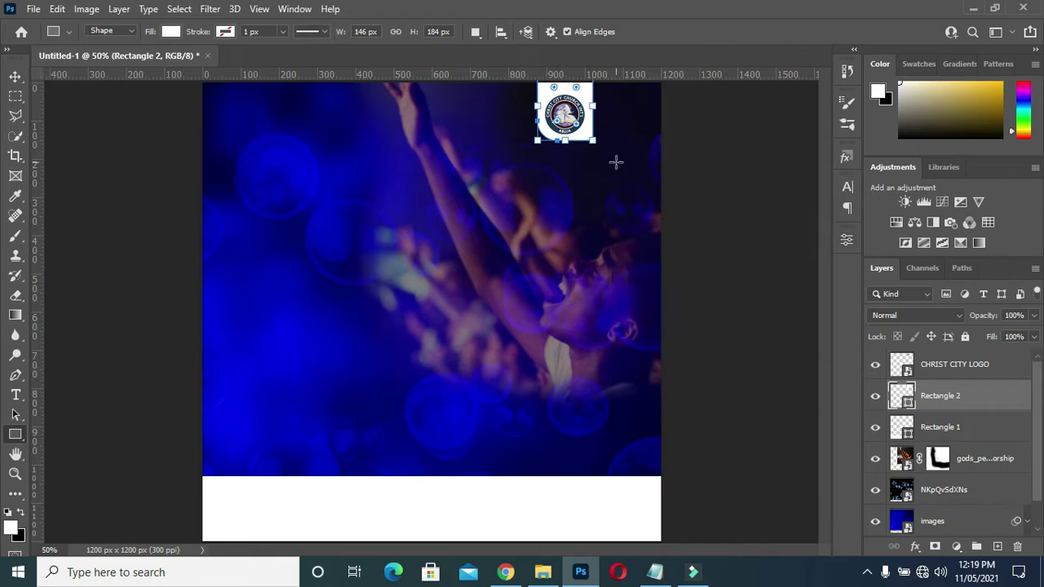
pyautogui.click(15, 77)
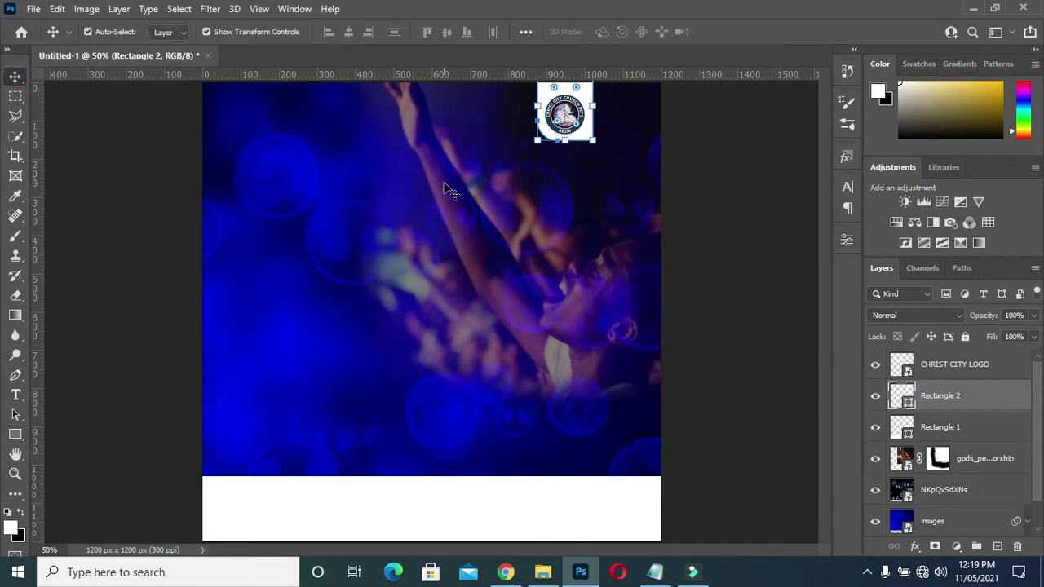
pyautogui.click(727, 163)
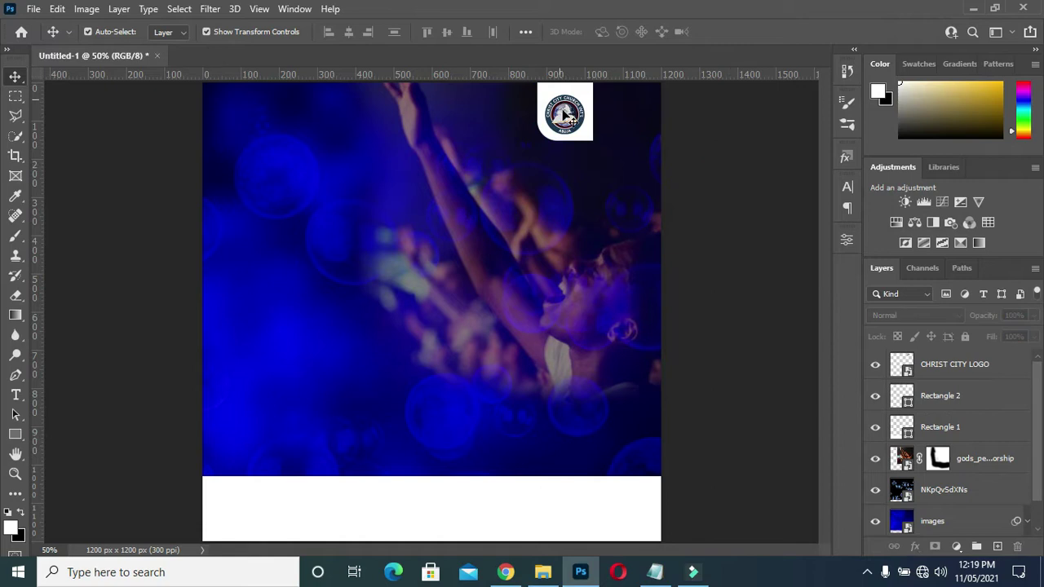
# Add a drop shadow to the logo layer: 54% opacity, 5 px distance, 4% spread, 13 px size.
pyautogui.click(564, 114)
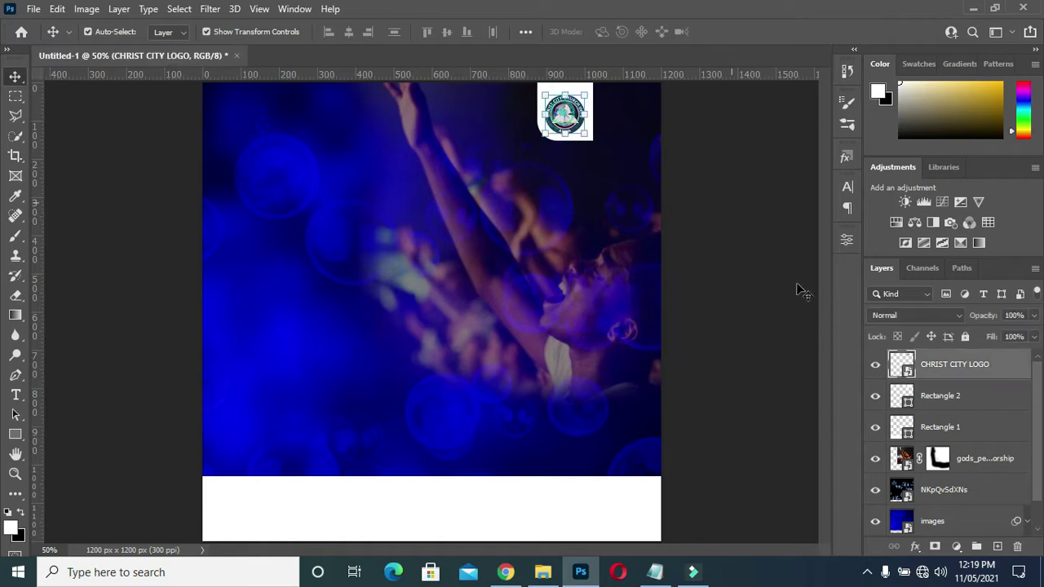
pyautogui.click(915, 546)
pyautogui.click(935, 539)
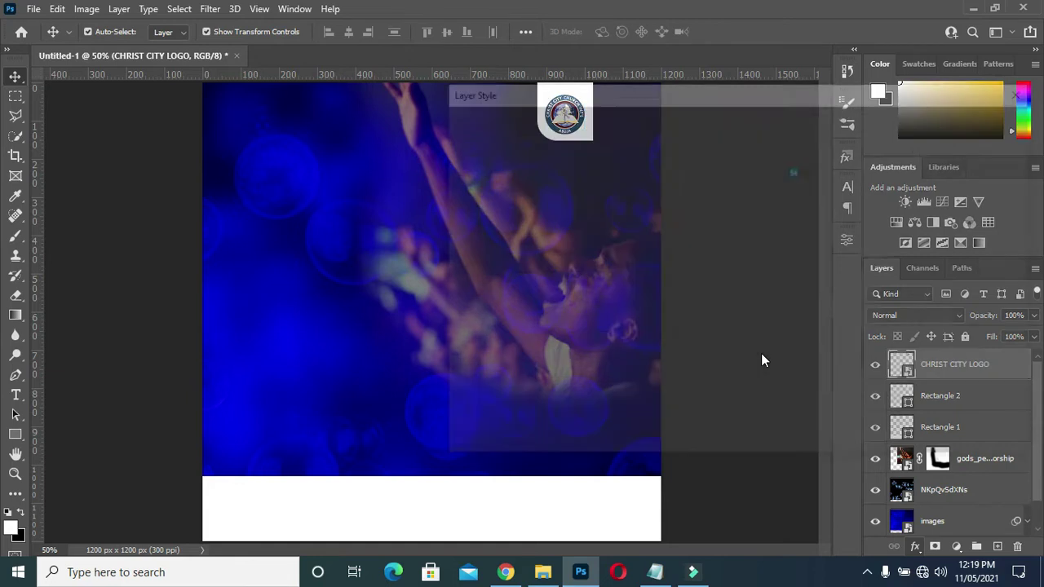
pyautogui.moveTo(730, 96); pyautogui.dragTo(870, 192)
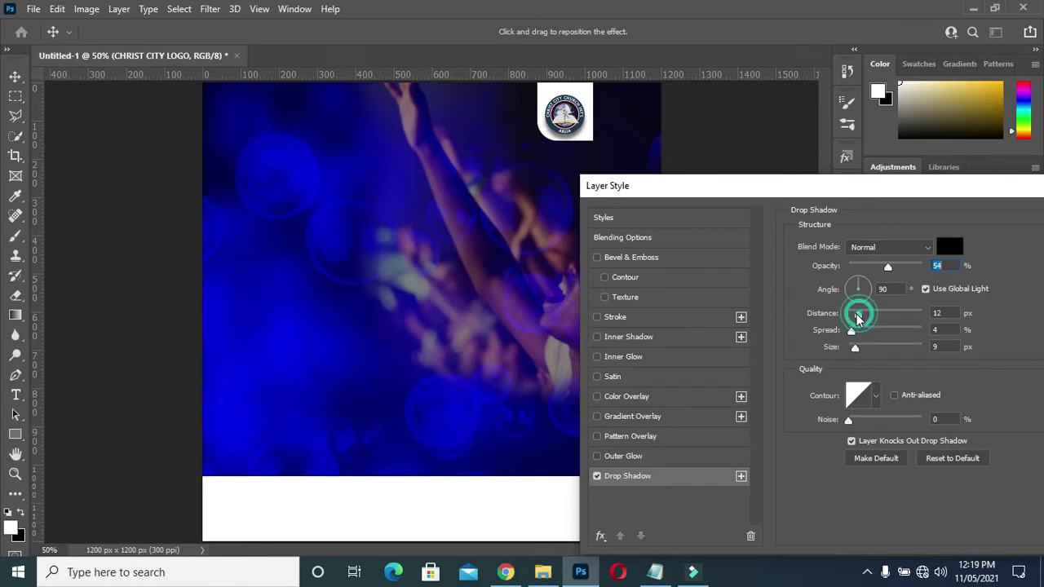
pyautogui.moveTo(860, 315)
pyautogui.mouseDown()
pyautogui.moveTo(851, 316)
pyautogui.moveTo(862, 334)
pyautogui.mouseUp()
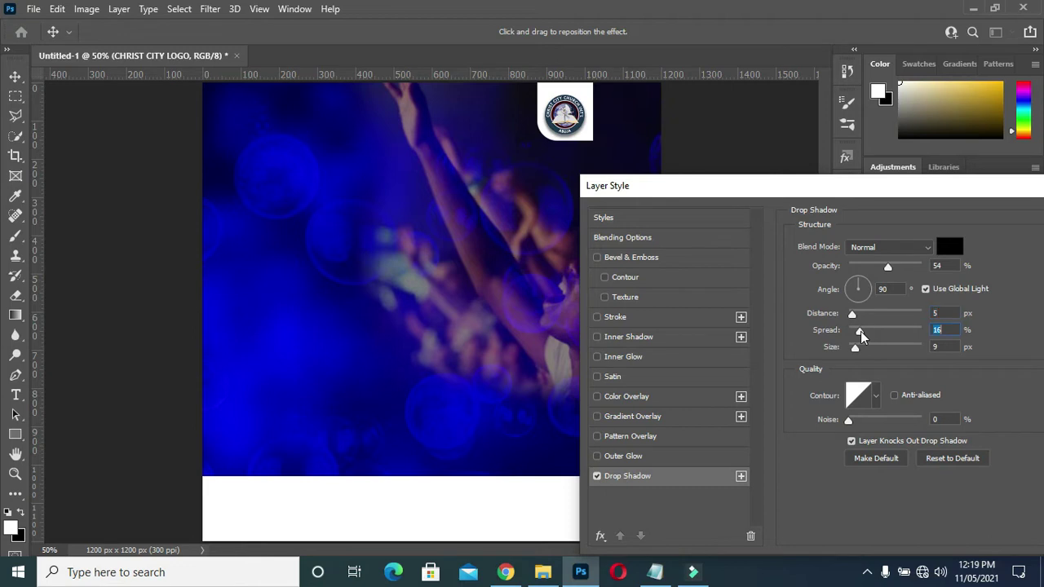
pyautogui.moveTo(863, 334)
pyautogui.mouseDown()
pyautogui.moveTo(851, 335)
pyautogui.moveTo(857, 354)
pyautogui.mouseUp()
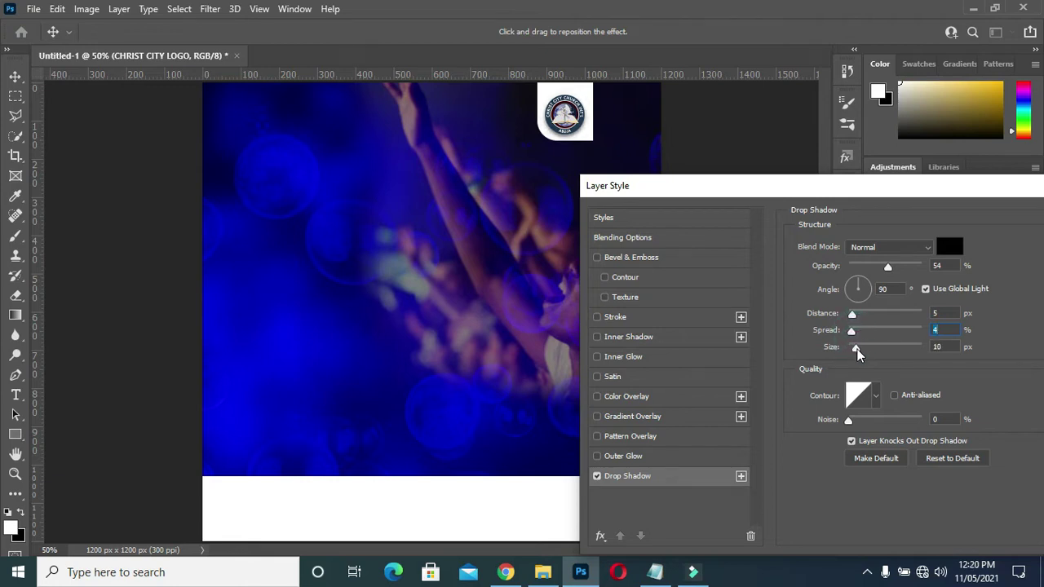
pyautogui.moveTo(858, 353); pyautogui.dragTo(860, 348)
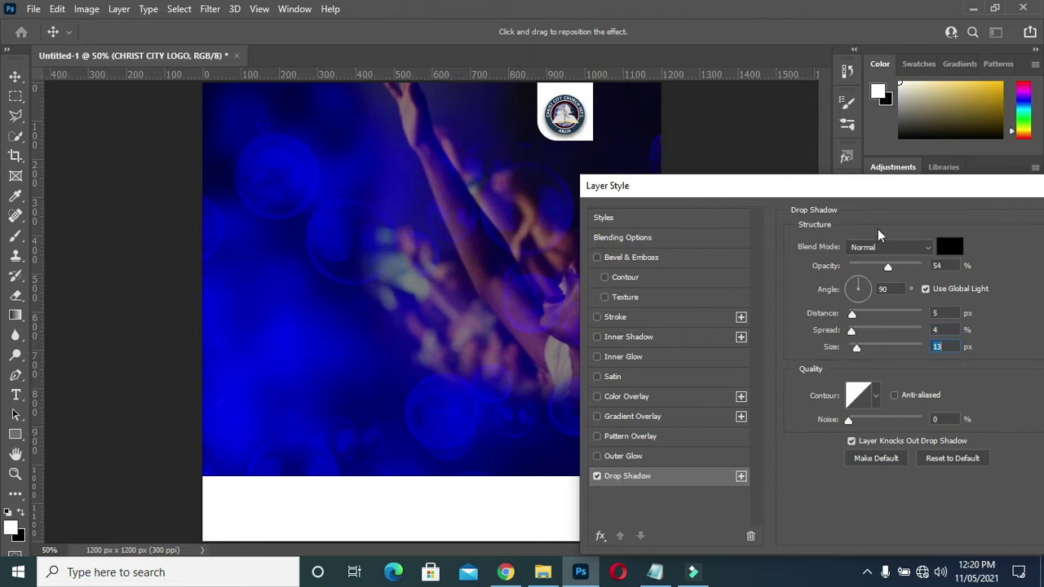
pyautogui.moveTo(844, 193); pyautogui.dragTo(566, 172)
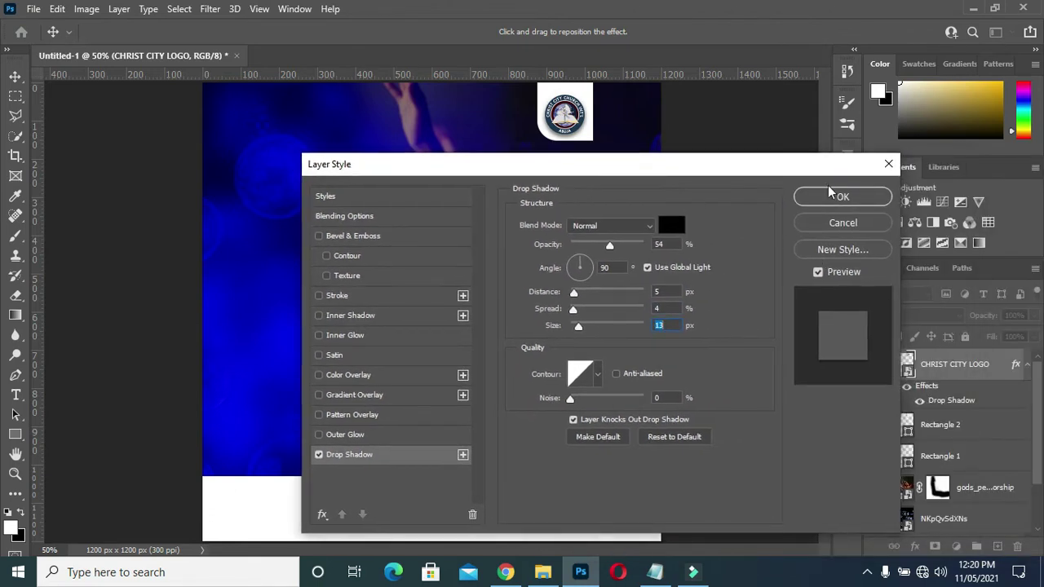
pyautogui.click(842, 199)
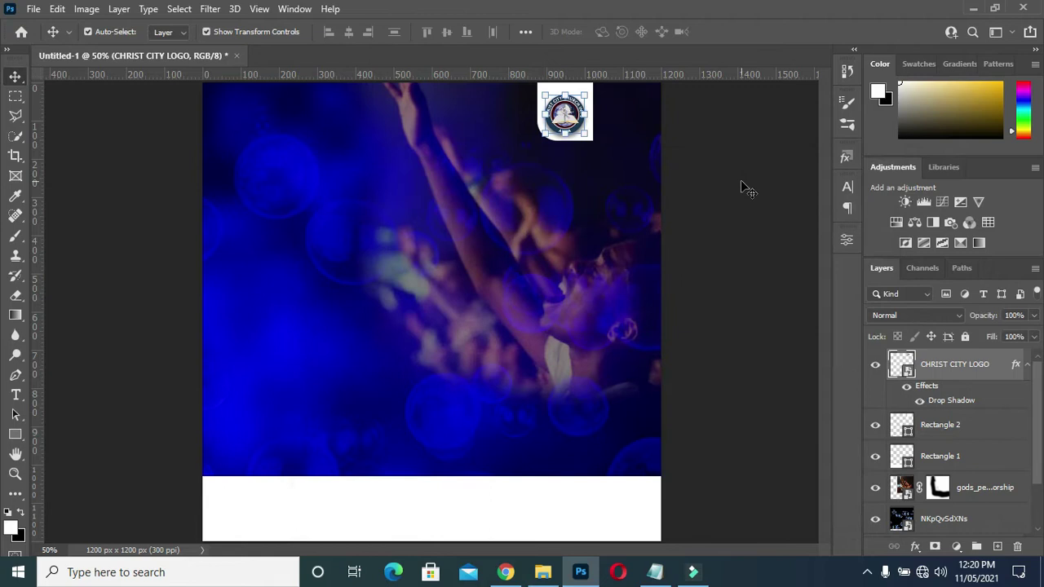
pyautogui.click(742, 188)
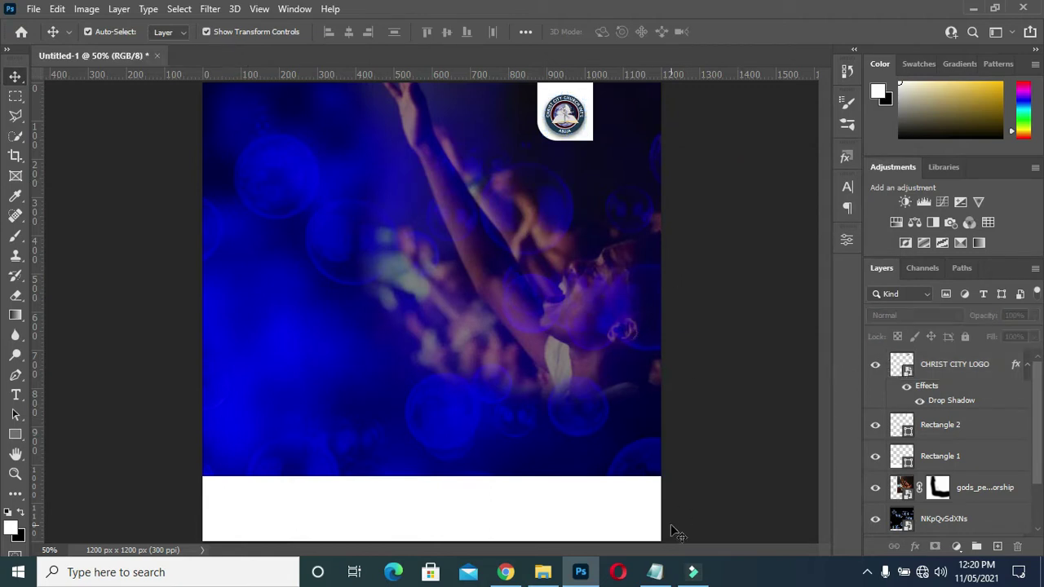
# Copy the CHRIST CITY CHURCH INT'L MINISTRY line from the Notepad flyer text, then return to Photoshop.
pyautogui.click(654, 572)
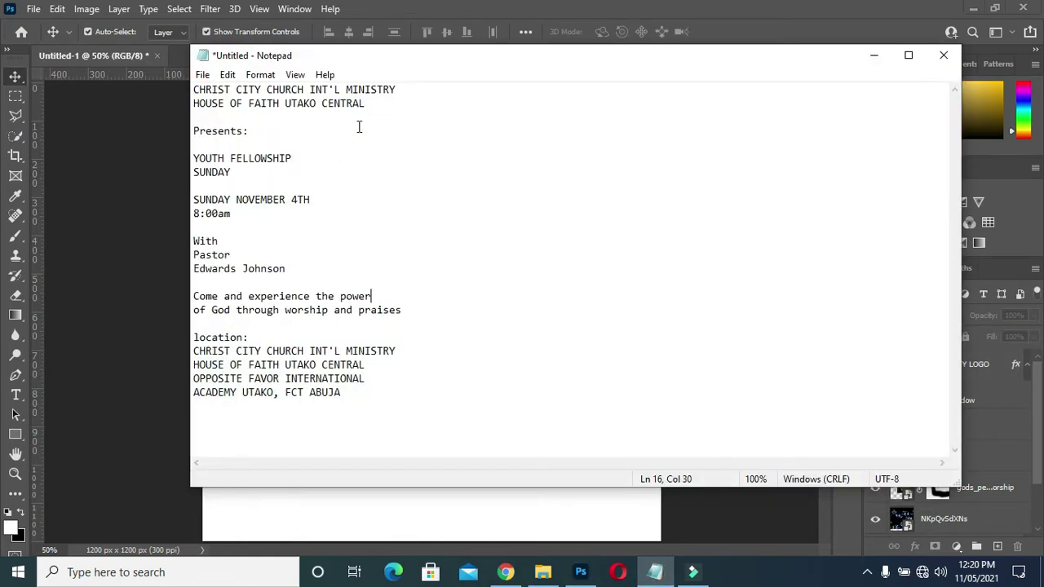
pyautogui.moveTo(368, 107); pyautogui.dragTo(342, 107)
pyautogui.moveTo(193, 89)
pyautogui.mouseDown()
pyautogui.moveTo(396, 88)
pyautogui.moveTo(192, 79)
pyautogui.mouseUp()
pyautogui.click(194, 104)
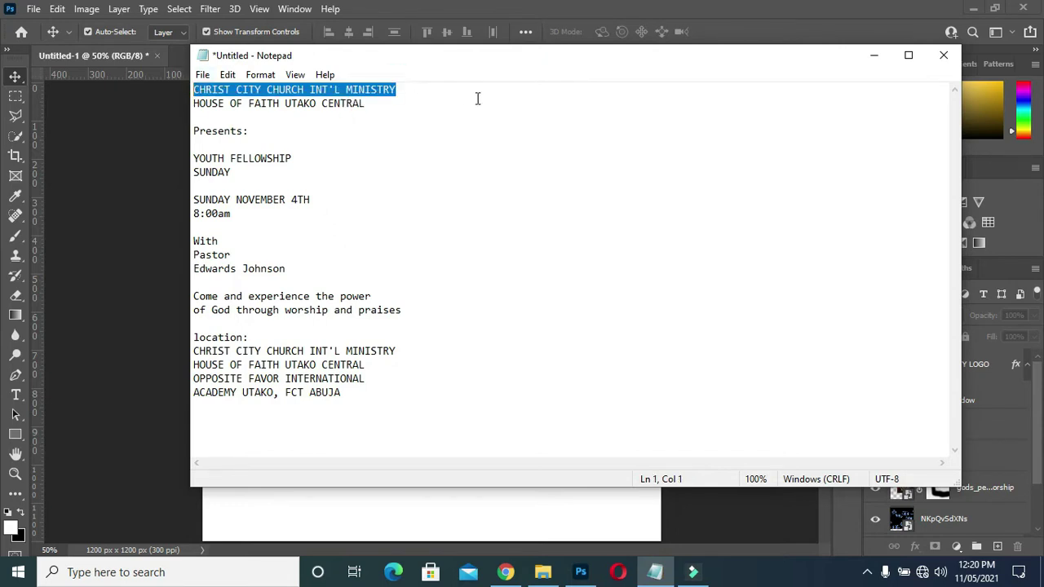
pyautogui.click(873, 55)
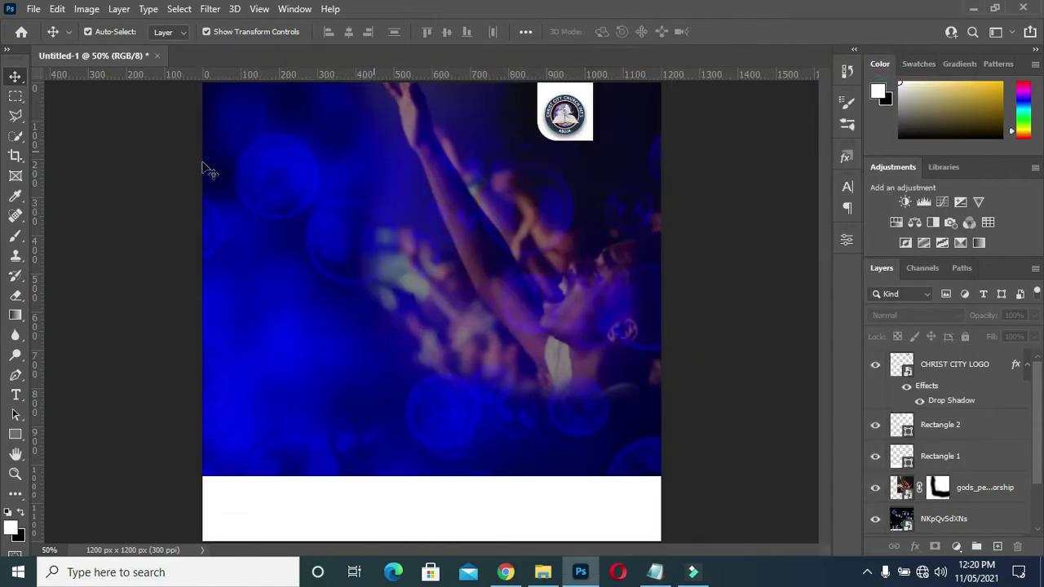
# Paste CHRIST CITY CHURCH INT'L MINISTRY as new text at the top of the flyer.
pyautogui.click(15, 395)
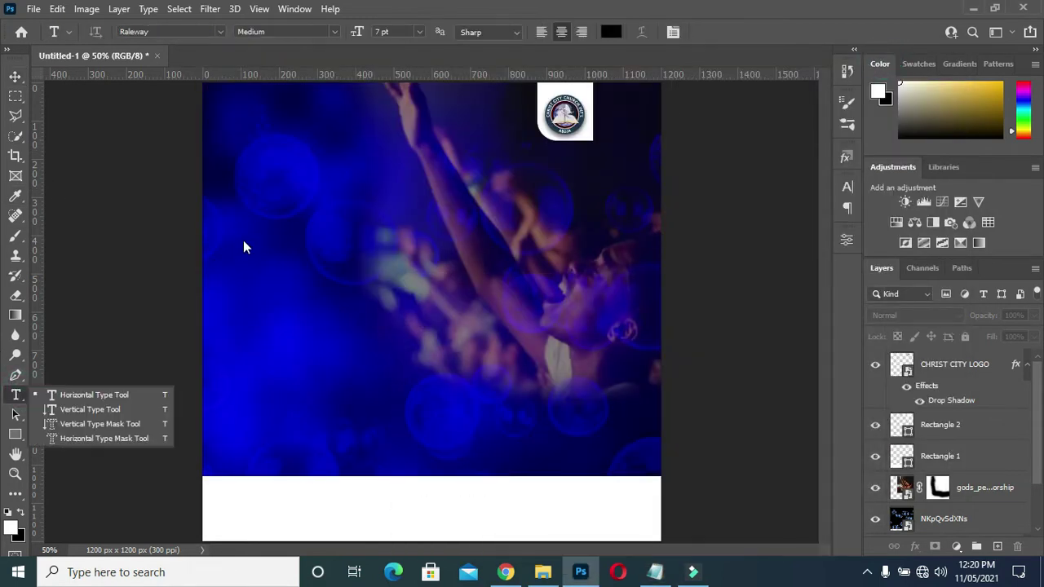
pyautogui.click(292, 104)
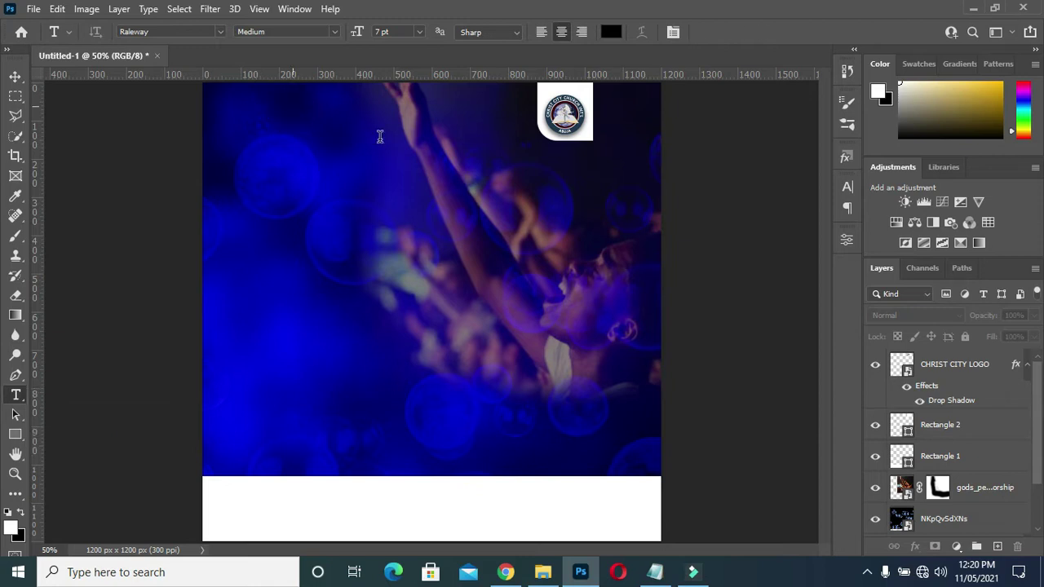
pyautogui.press('BackSpace')
pyautogui.hotkey('ctrl', 'v')
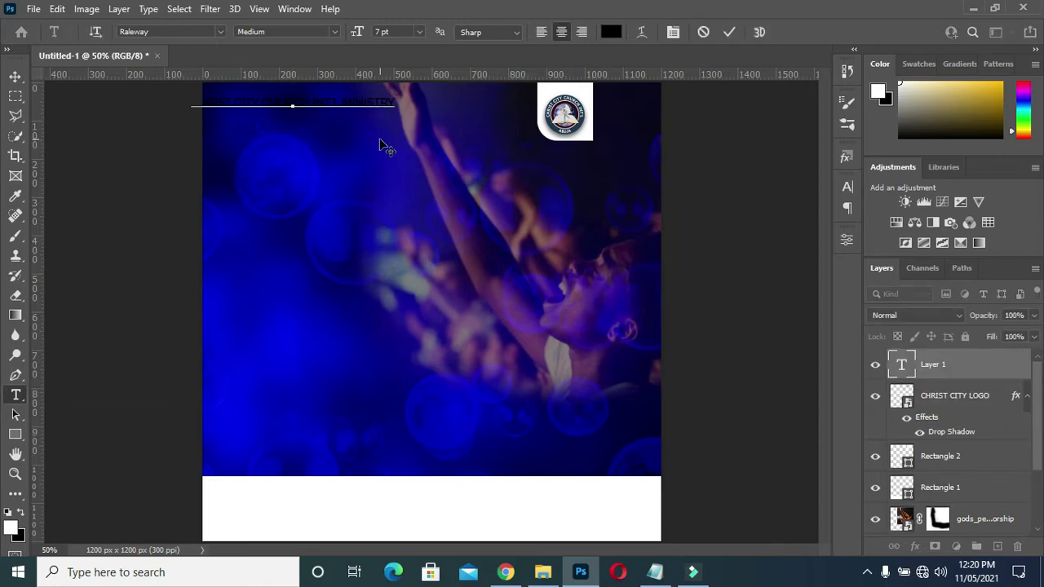
pyautogui.click(729, 32)
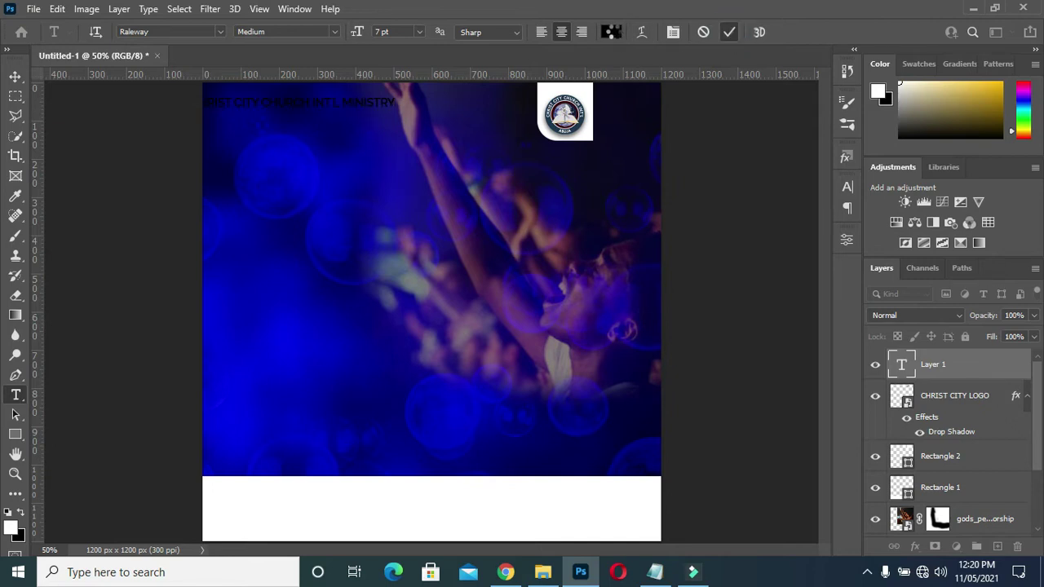
# Make the heading text white and move it right toward the flyer centre.
pyautogui.click(610, 32)
pyautogui.click(637, 141)
pyautogui.click(989, 133)
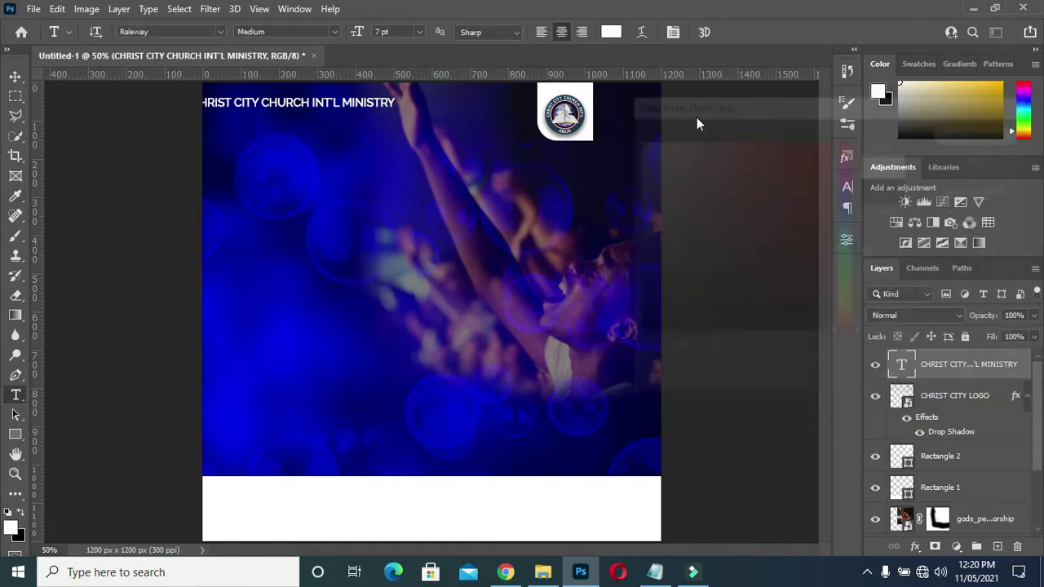
pyautogui.click(15, 76)
pyautogui.moveTo(348, 108)
pyautogui.mouseDown()
pyautogui.moveTo(485, 103)
pyautogui.moveTo(485, 114)
pyautogui.mouseUp()
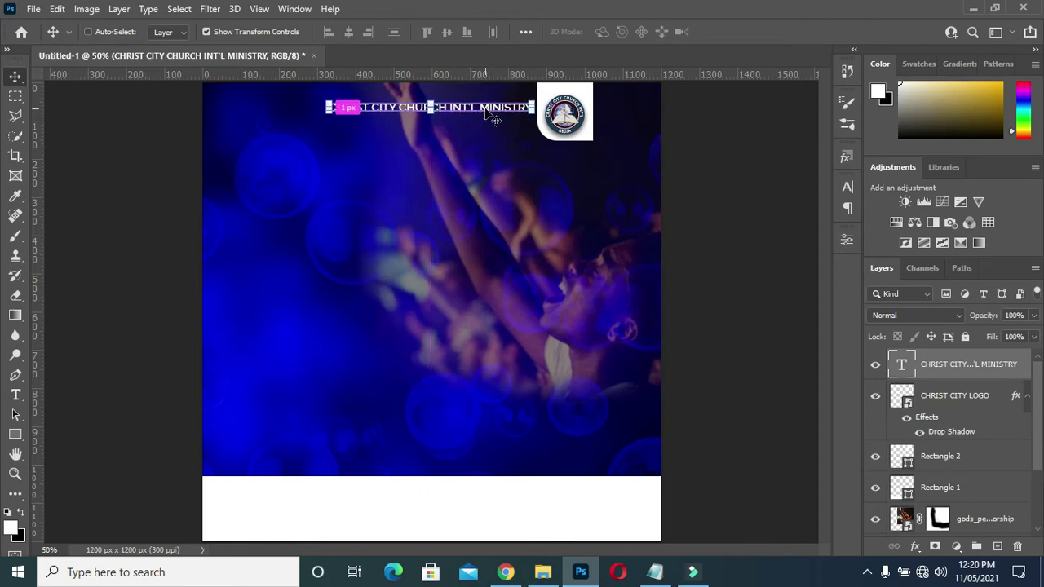
# Duplicate the church name heading layer and nudge the copy just below it.
pyautogui.press('j')
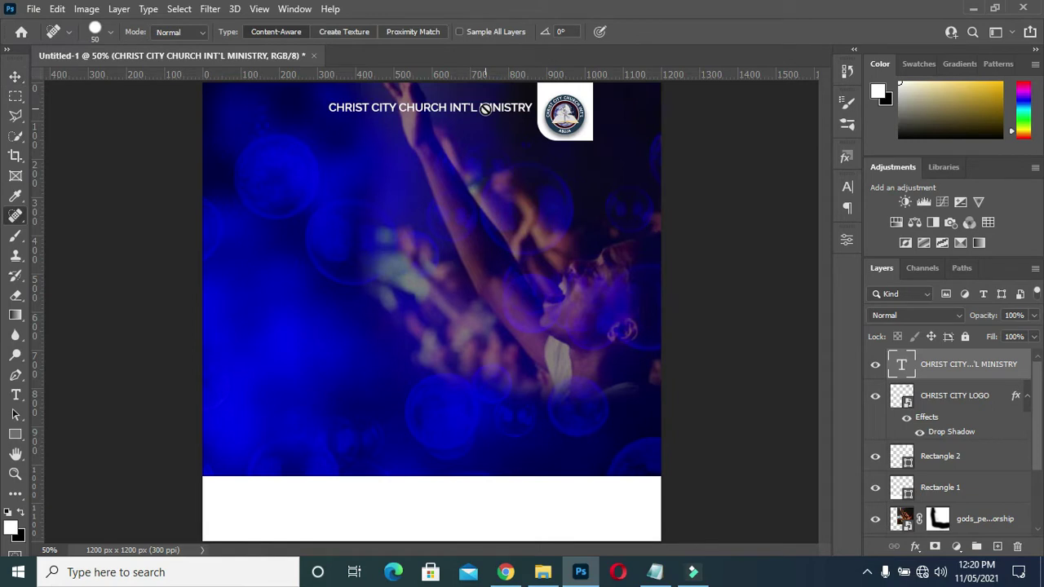
pyautogui.press('v')
pyautogui.hotkey('ctrl', 'j')
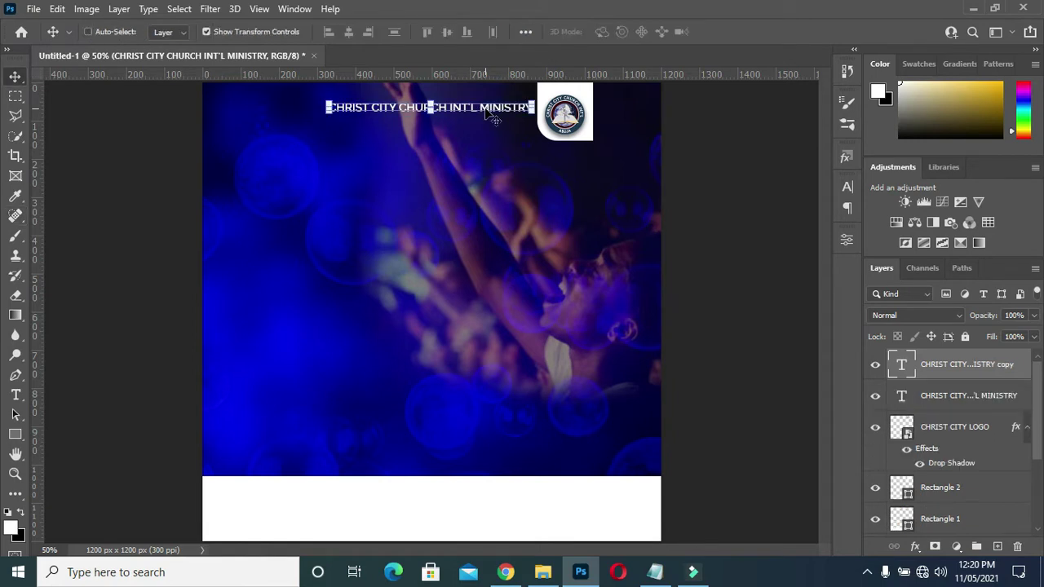
pyautogui.press('Down')
pyautogui.press('Down')
pyautogui.press('Down')
pyautogui.press('Down')
pyautogui.press('Down')
pyautogui.press('Down')
pyautogui.press('Down')
pyautogui.press('Down')
pyautogui.press('Down')
pyautogui.press('Down')
pyautogui.press('Down')
pyautogui.press('Down')
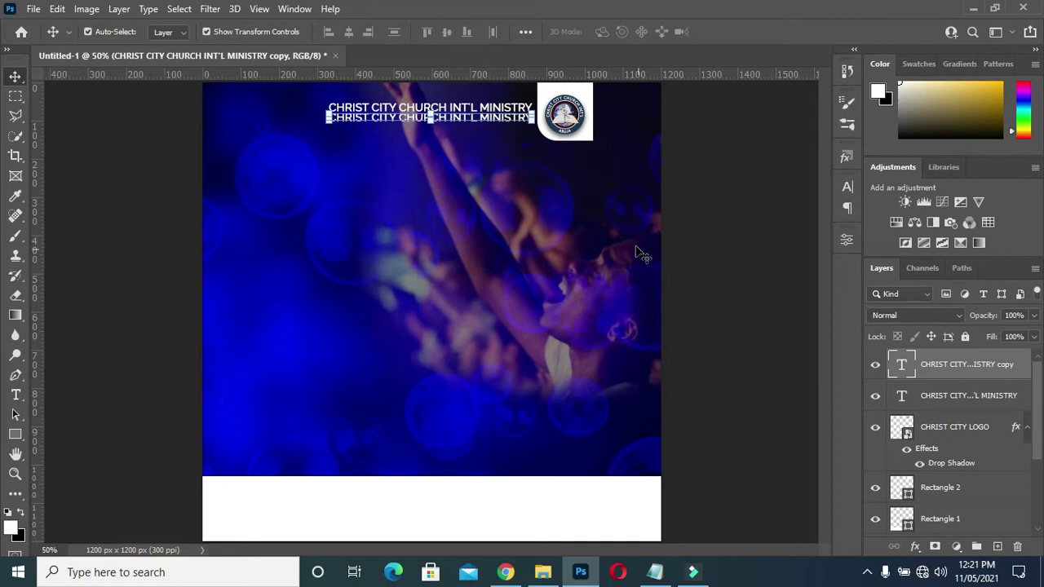
pyautogui.doubleClick(459, 123)
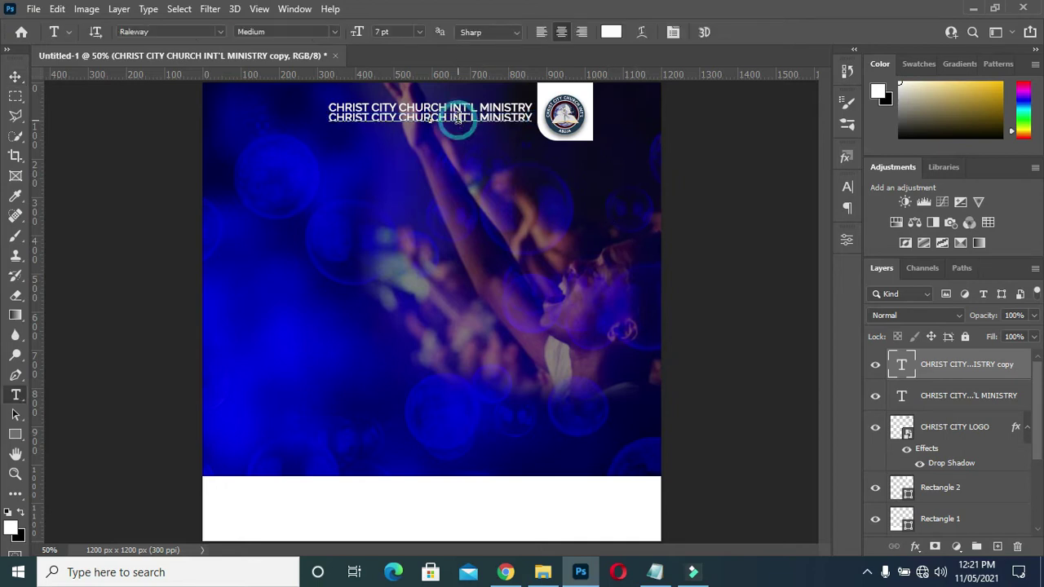
# Replace the duplicate's text with HOUSE OF FAITH UTAKO CENTRAL copied from Notepad.
pyautogui.click(655, 571)
pyautogui.click(316, 104)
pyautogui.moveTo(364, 104); pyautogui.dragTo(193, 105)
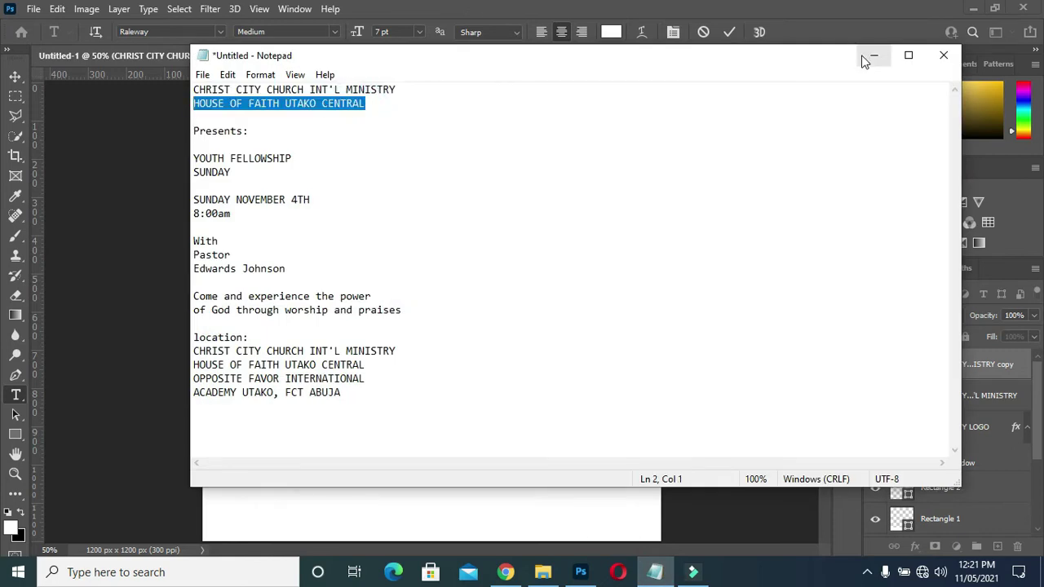
pyautogui.hotkey('ctrl', 'c')
pyautogui.click(874, 55)
pyautogui.hotkey('ctrl', 'v')
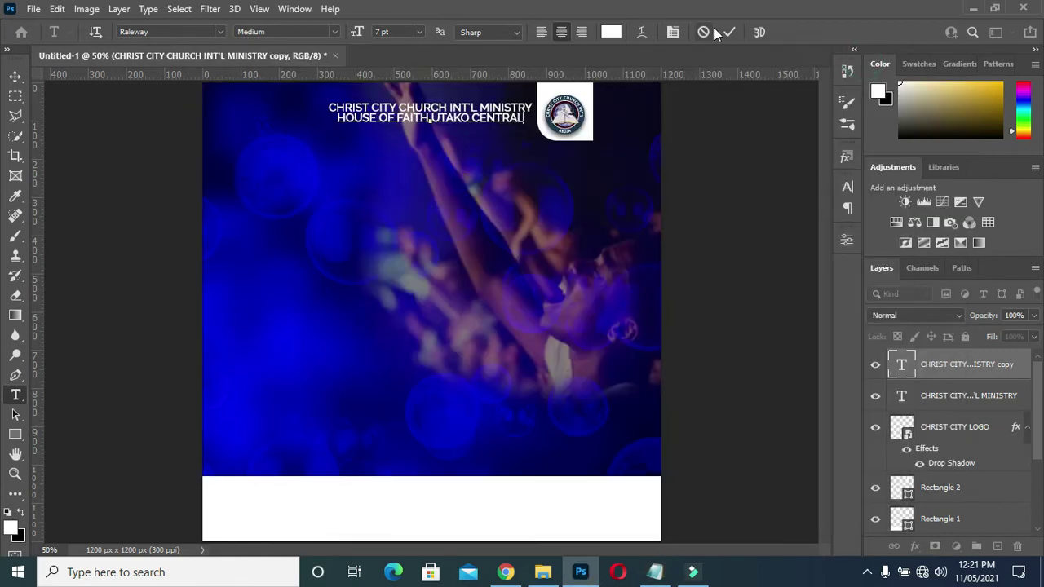
pyautogui.click(728, 32)
pyautogui.click(14, 76)
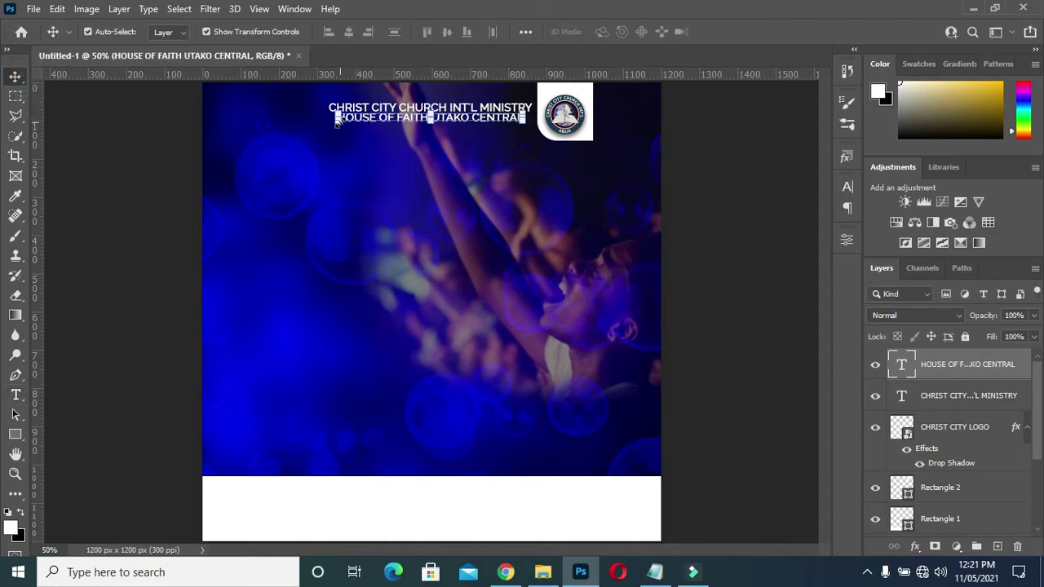
# Widen the HOUSE OF FAITH line slightly and centre the two heading lines on each other.
pyautogui.moveTo(338, 121); pyautogui.dragTo(331, 122)
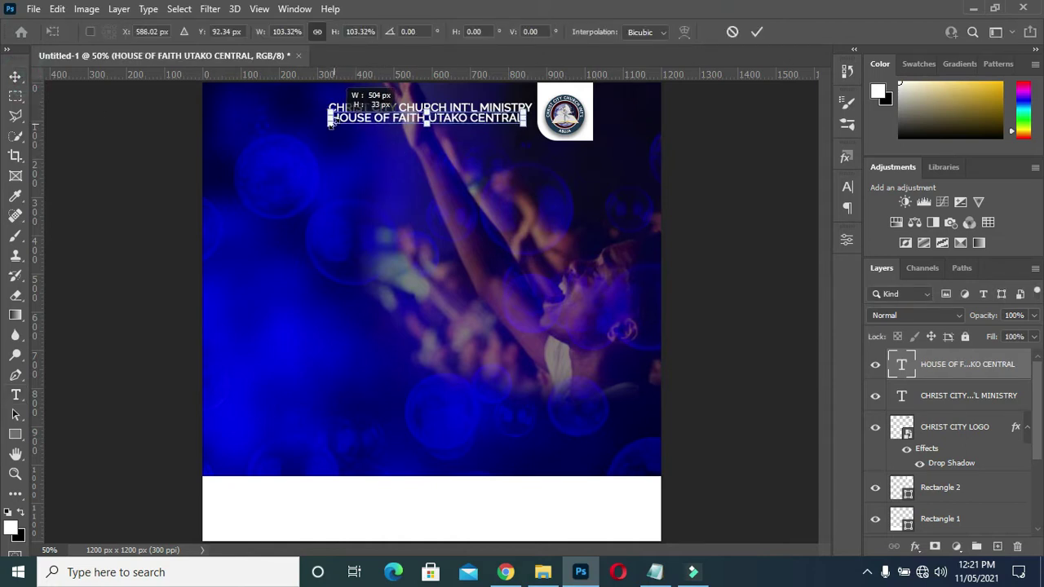
pyautogui.moveTo(524, 124); pyautogui.dragTo(532, 126)
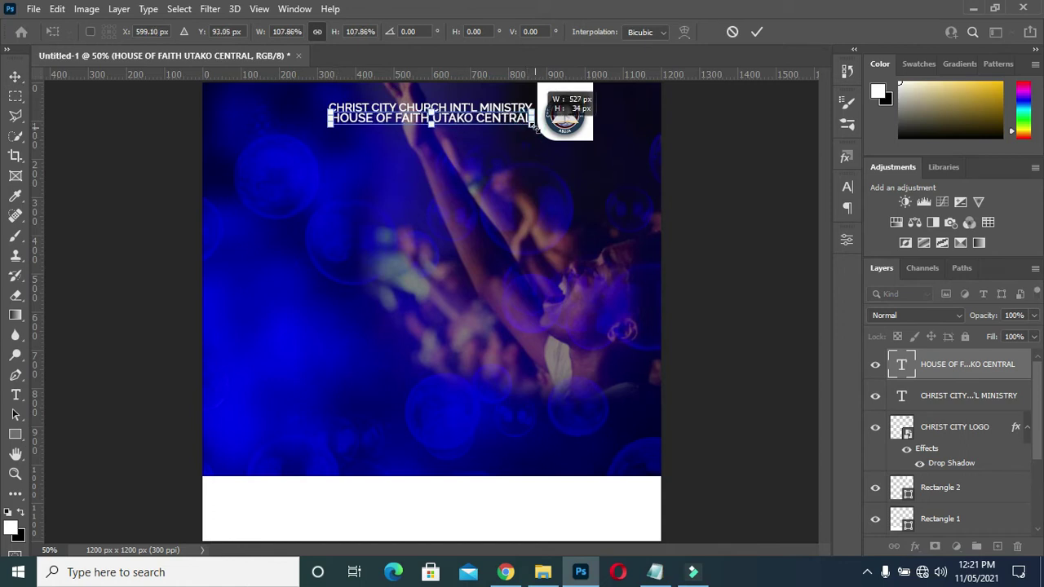
pyautogui.click(757, 32)
pyautogui.click(718, 156)
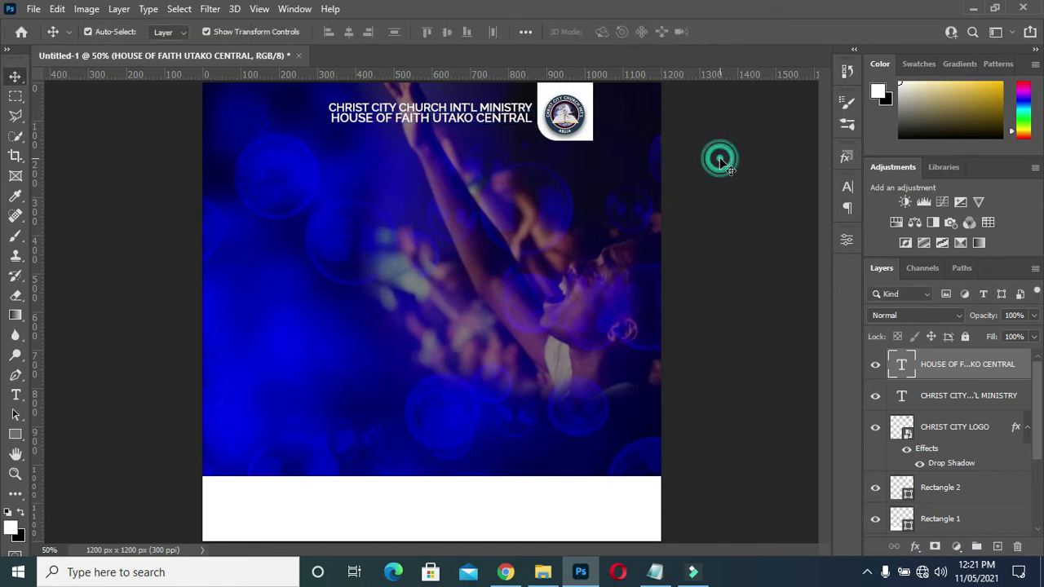
pyautogui.doubleClick(901, 365)
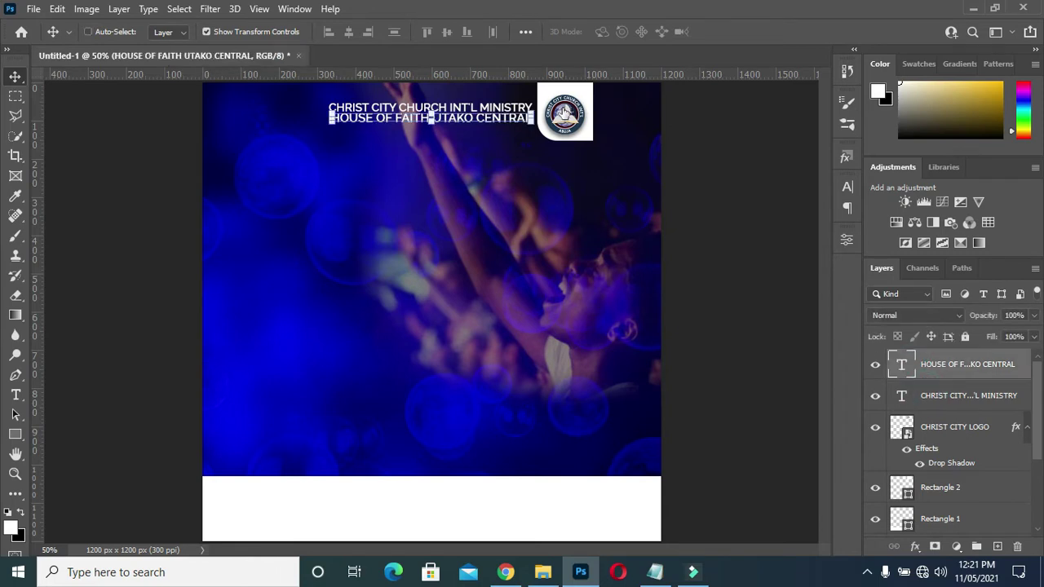
pyautogui.hotkey('alt', 'shift', '[')
pyautogui.click(351, 33)
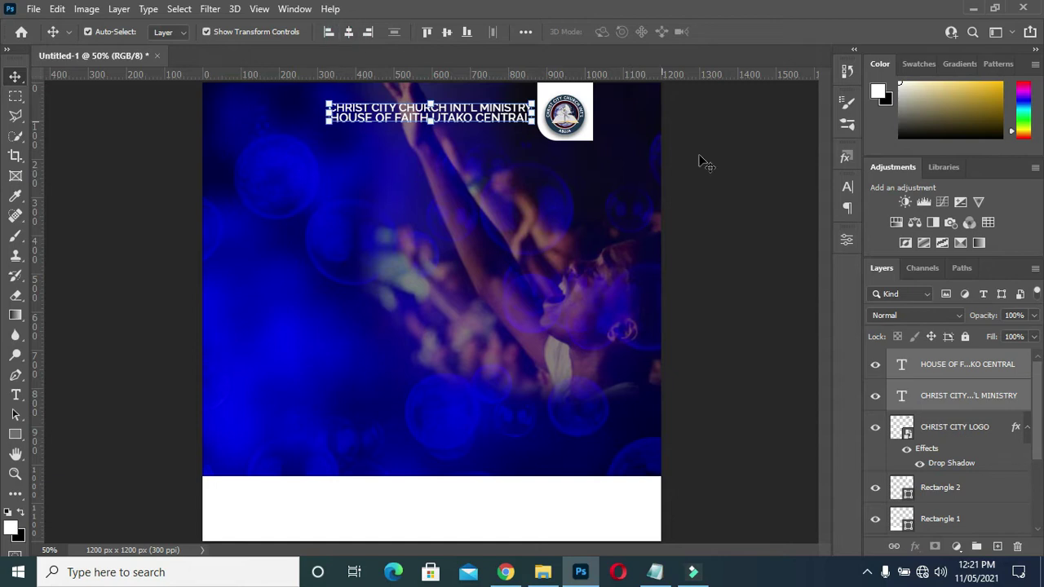
pyautogui.click(732, 179)
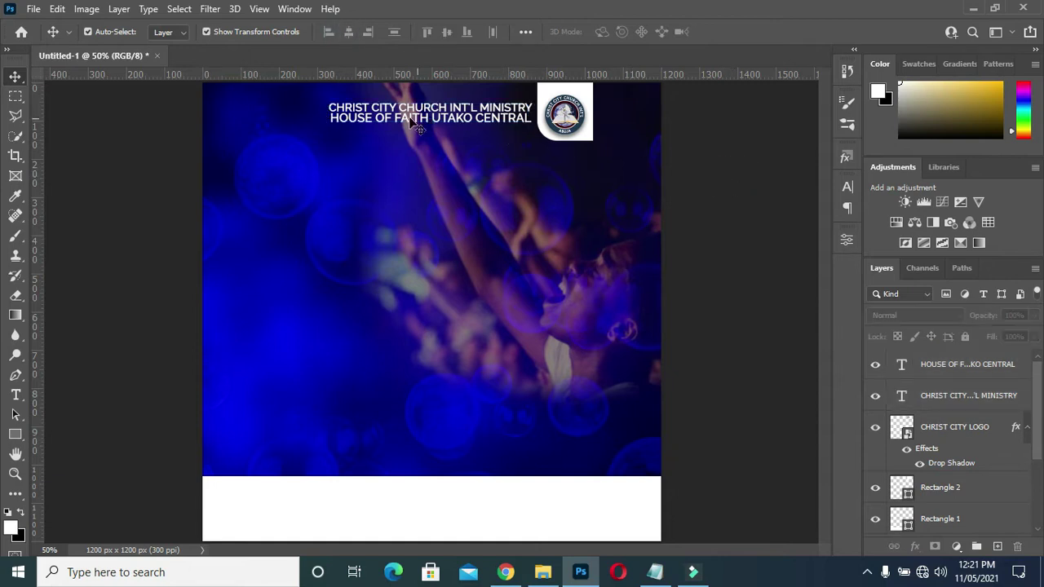
# Scale both header lines together to about 85%, then zoom back out to the whole flyer.
pyautogui.hotkey('ctrl', '+')
pyautogui.moveTo(821, 299); pyautogui.dragTo(819, 201)
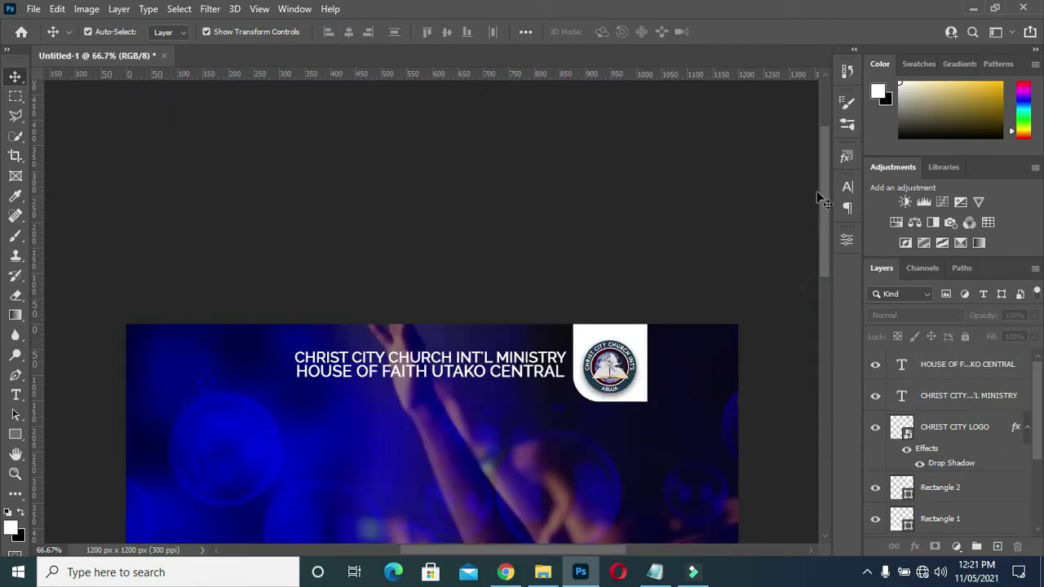
pyautogui.click(342, 376)
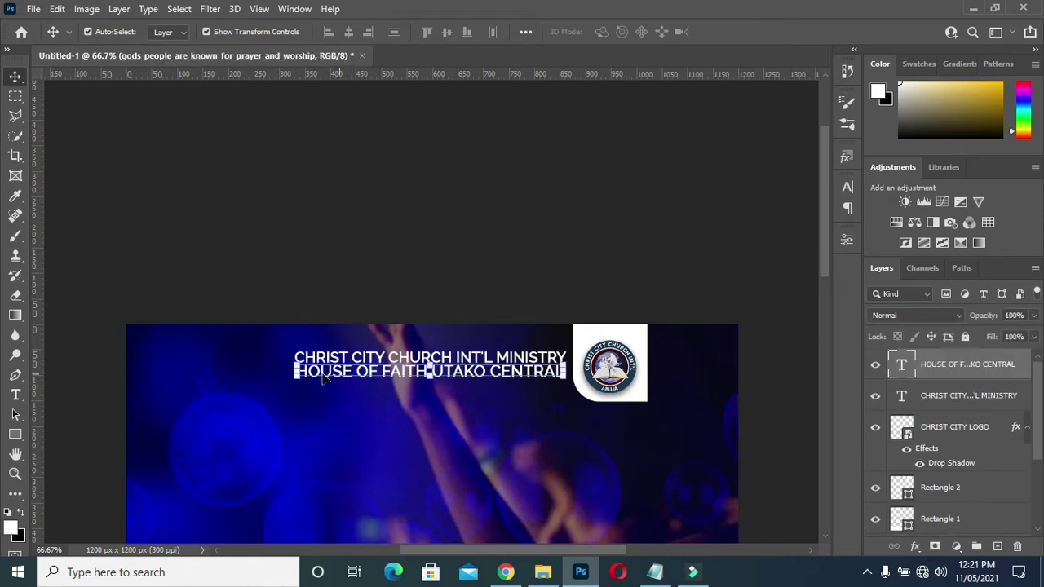
pyautogui.hotkey('ctrl', 't')
pyautogui.moveTo(295, 378); pyautogui.dragTo(293, 378)
pyautogui.press('Return')
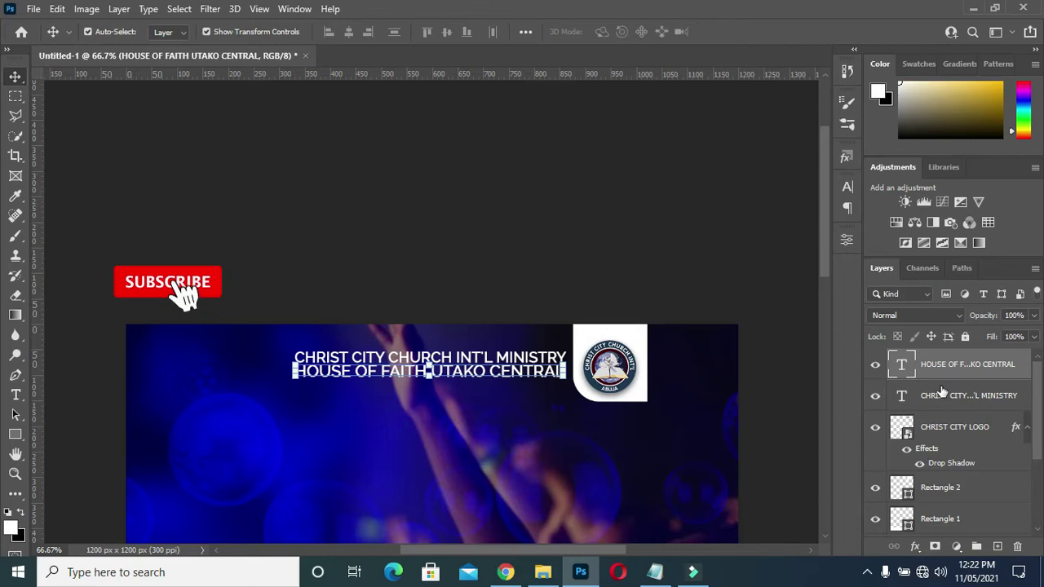
pyautogui.hotkey('shift', 'alt', '[')
pyautogui.moveTo(294, 375); pyautogui.dragTo(335, 376)
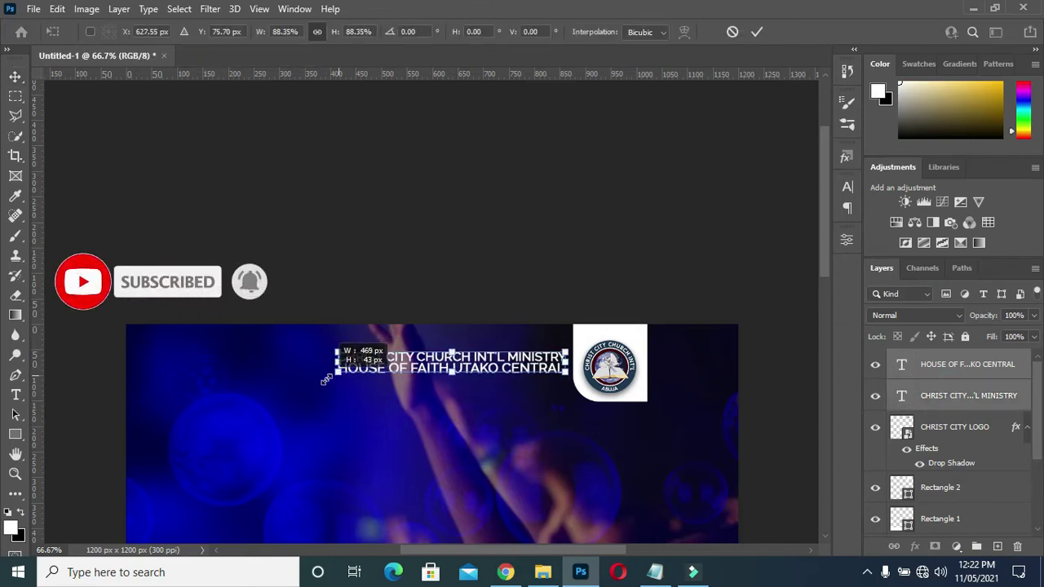
pyautogui.moveTo(336, 376); pyautogui.dragTo(332, 374)
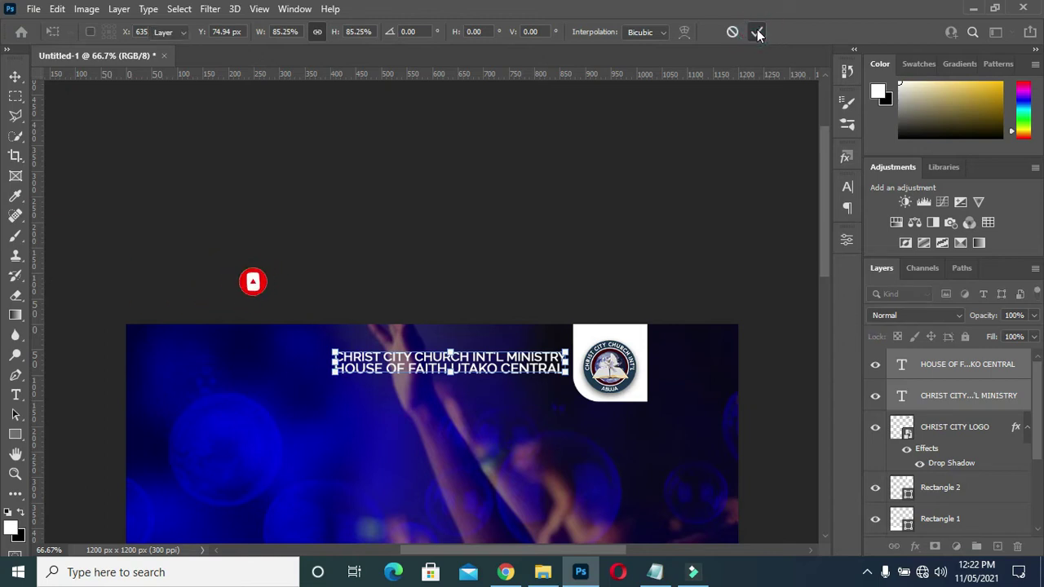
pyautogui.hotkey('ctrl', '0')
pyautogui.click(757, 33)
pyautogui.click(744, 194)
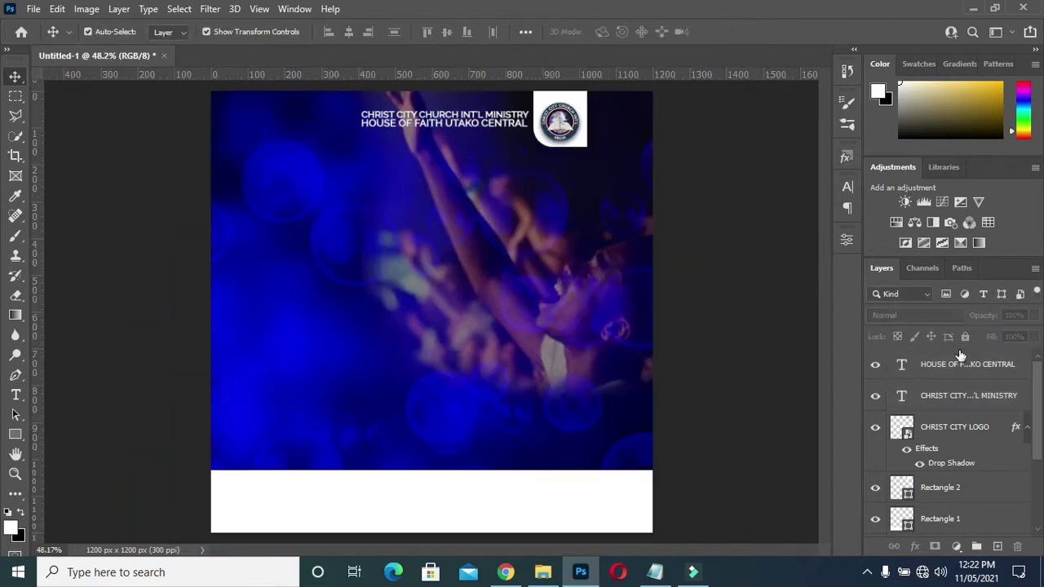
# Group the CHRIST CITY LOGO and Rectangle 2 layers as 'Logo'.
pyautogui.click(979, 431)
pyautogui.click(1028, 434)
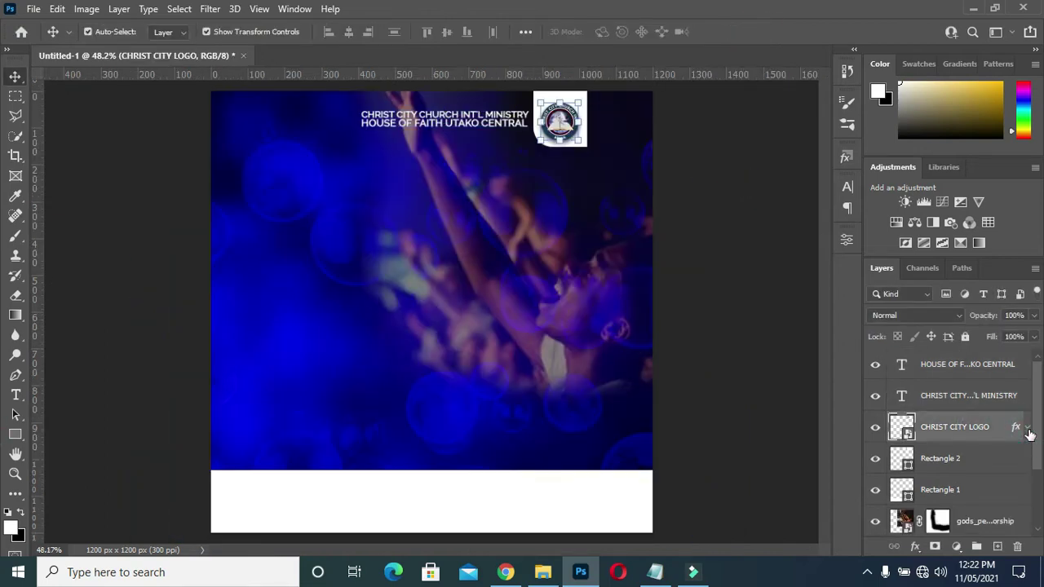
pyautogui.keyDown('shift'); pyautogui.click(955, 461); pyautogui.keyUp('shift')
pyautogui.hotkey('ctrl', 'g')
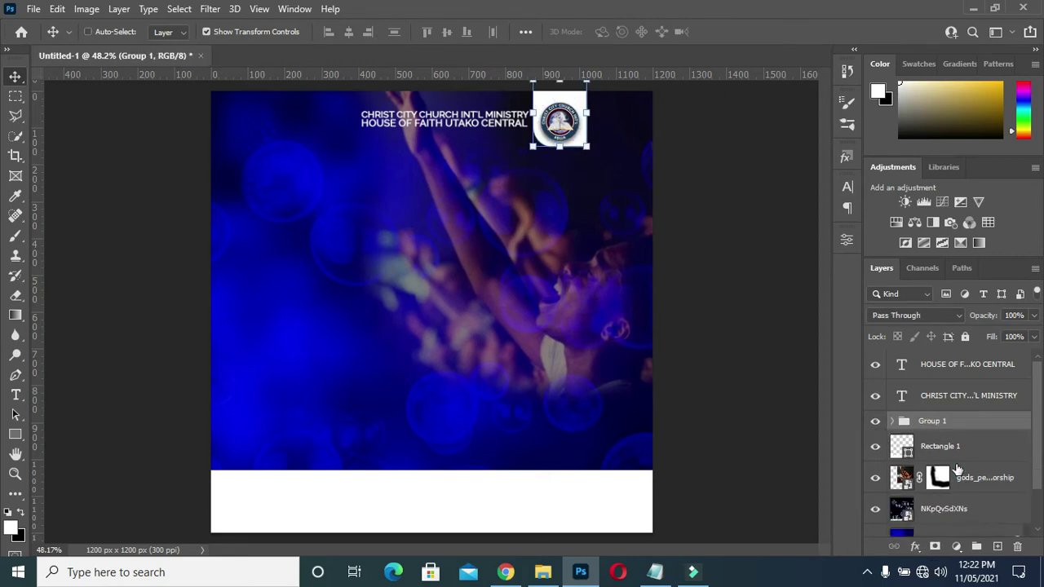
pyautogui.doubleClick(934, 421)
pyautogui.write('Logo')
pyautogui.press('Return')
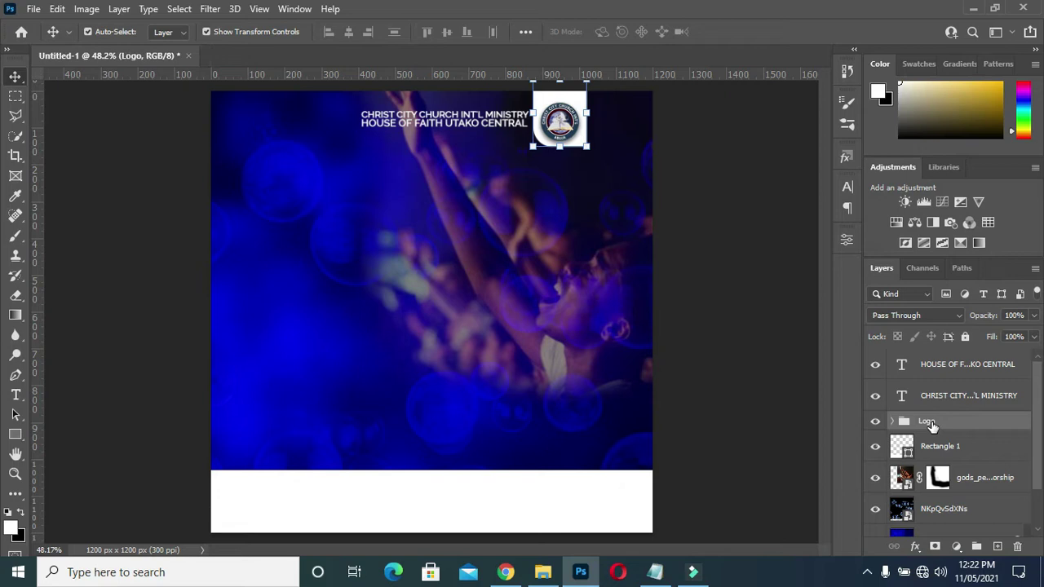
pyautogui.press('Right')
pyautogui.press('Right')
pyautogui.press('Right')
pyautogui.press('Right')
pyautogui.press('Right')
pyautogui.press('Right')
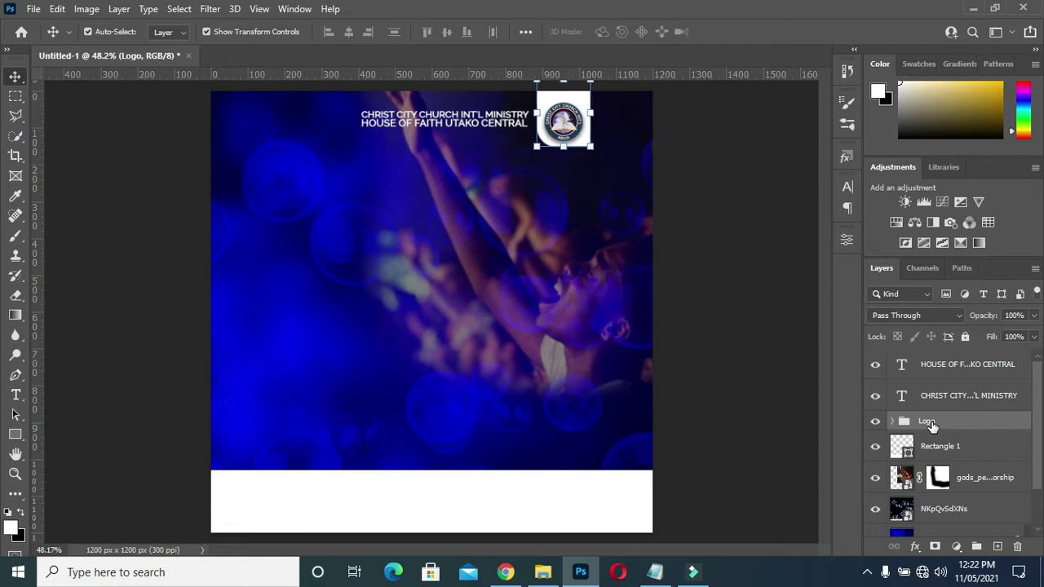
# Group the two header text layers as 'church'.
pyautogui.click(943, 385)
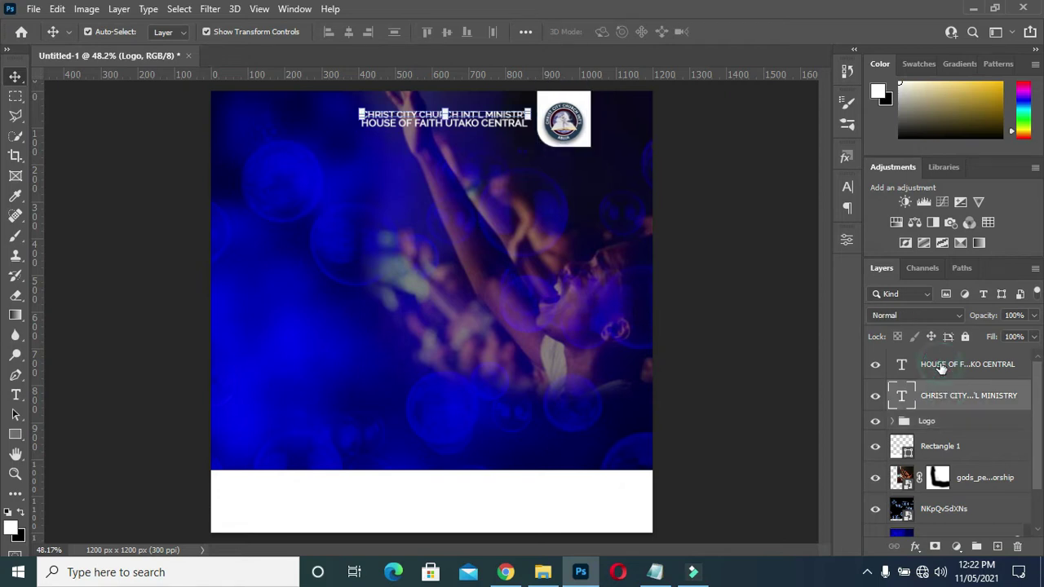
pyautogui.click(942, 367)
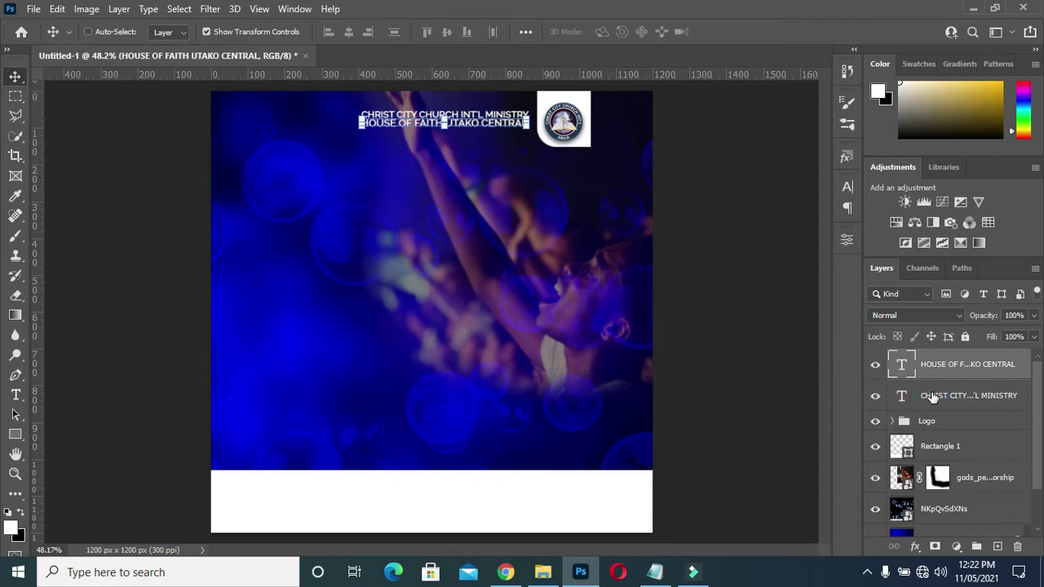
pyautogui.keyDown('shift'); pyautogui.click(932, 396); pyautogui.keyUp('shift')
pyautogui.hotkey('ctrl', 'g')
pyautogui.doubleClick(932, 357)
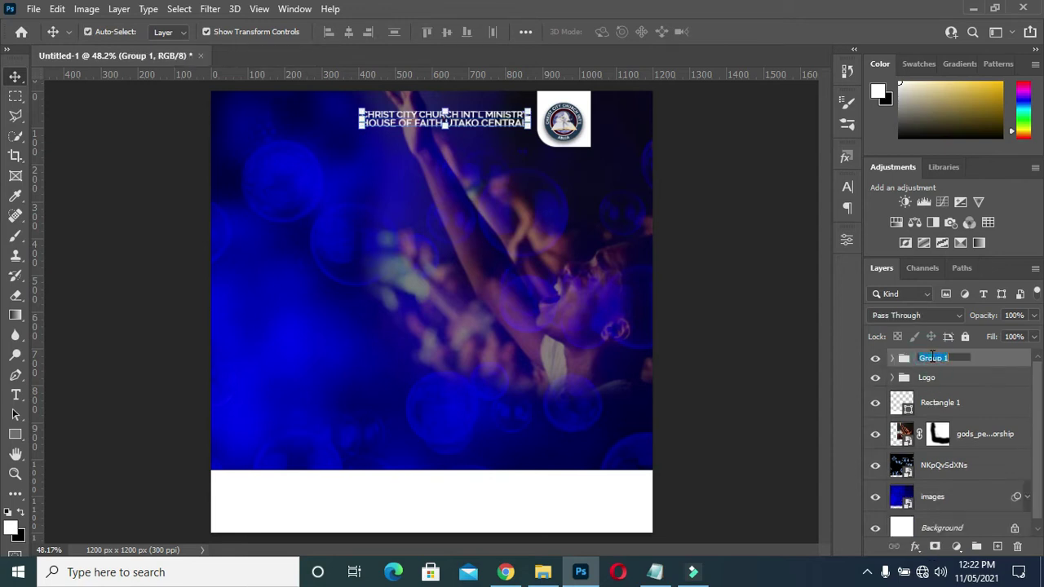
pyautogui.write('church')
pyautogui.press('Return')
# Centre the header horizontally on the canvas and nudge the Logo group left.
pyautogui.hotkey('ctrl', 'a')
pyautogui.click(348, 32)
pyautogui.hotkey('ctrl', 'd')
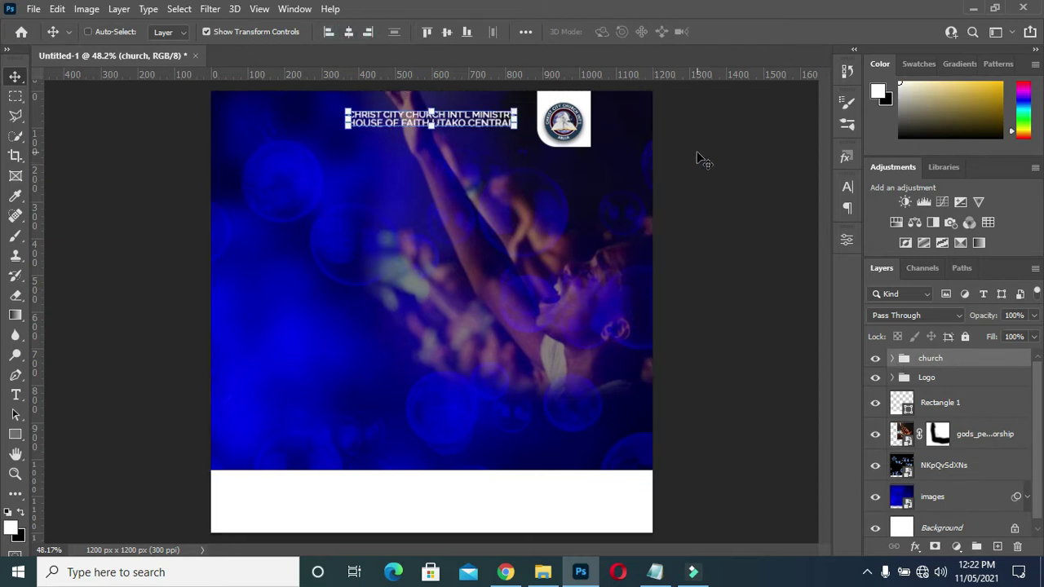
pyautogui.click(934, 378)
pyautogui.press('Left')
pyautogui.press('Left')
pyautogui.press('Left')
pyautogui.press('Left')
pyautogui.press('Left')
pyautogui.press('Left')
pyautogui.press('Left')
pyautogui.press('Left')
pyautogui.press('Left')
pyautogui.click(779, 310)
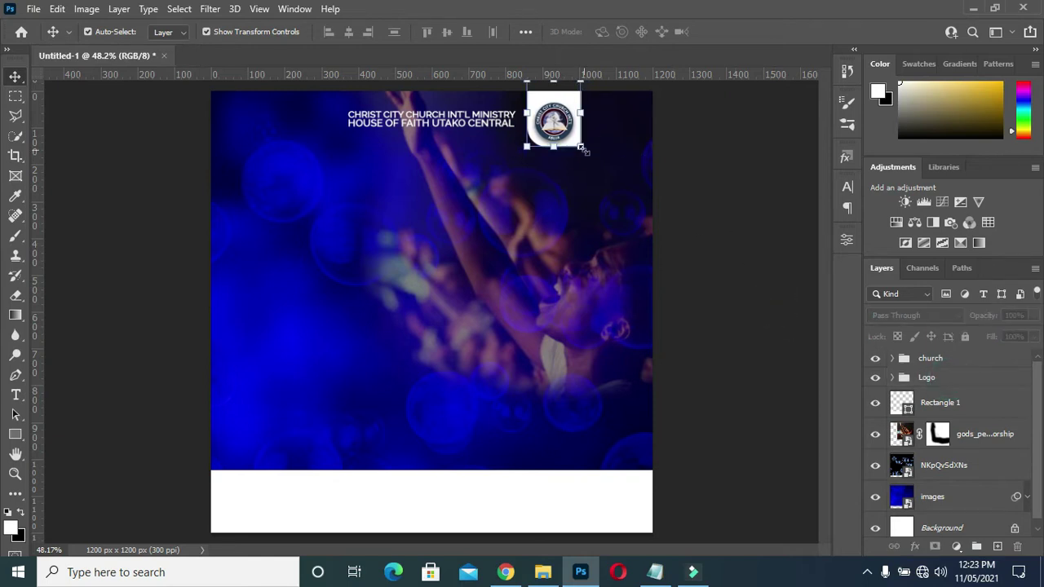
# Shrink the logo slightly.
pyautogui.click(577, 148)
pyautogui.moveTo(579, 147); pyautogui.dragTo(573, 140)
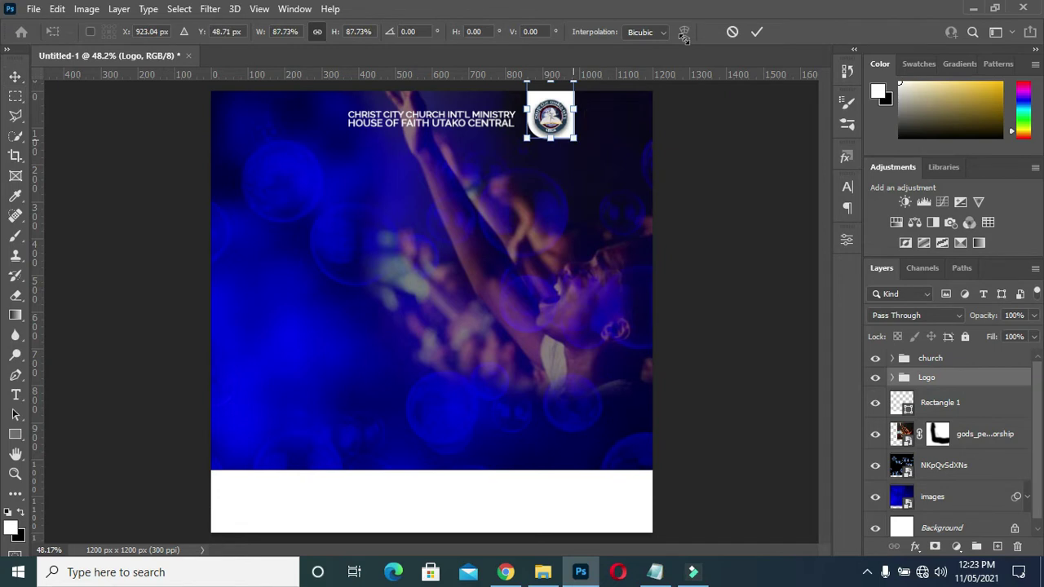
pyautogui.click(757, 32)
pyautogui.click(671, 189)
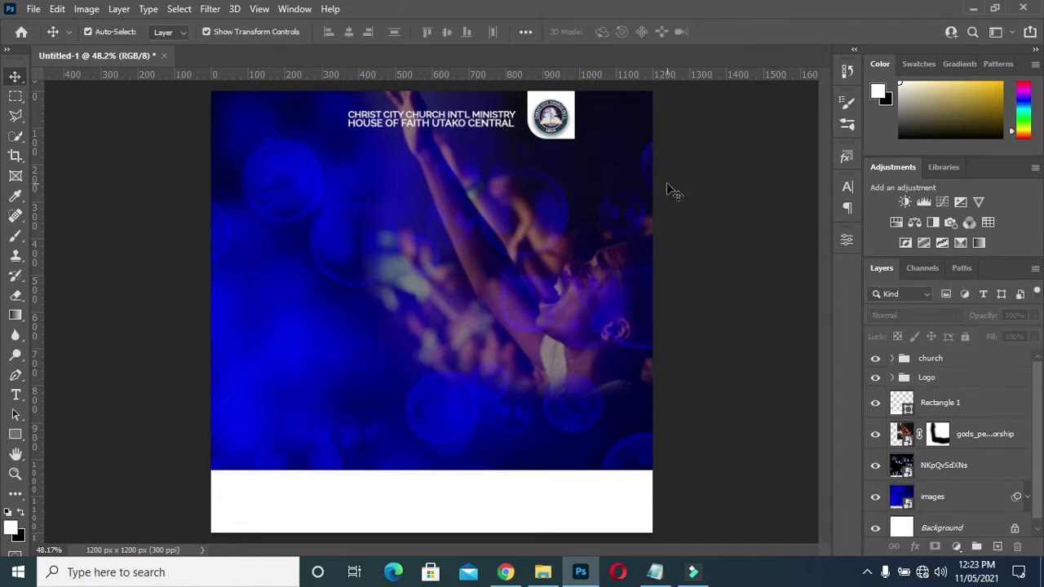
# Look up the word 'Presents:' in the Notepad flyer text.
pyautogui.click(655, 572)
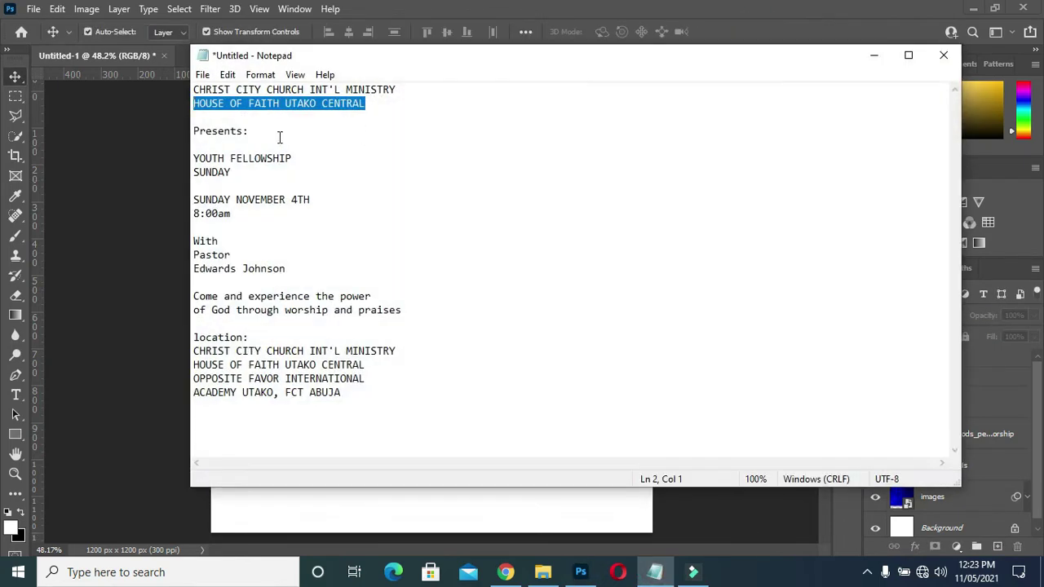
pyautogui.click(204, 144)
pyautogui.moveTo(254, 134); pyautogui.dragTo(195, 131)
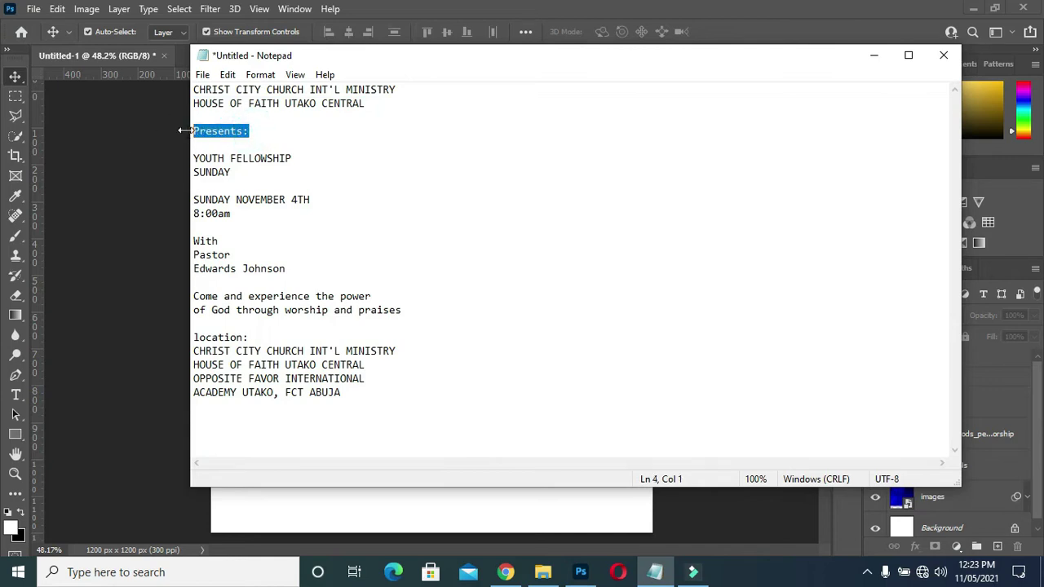
pyautogui.click(873, 54)
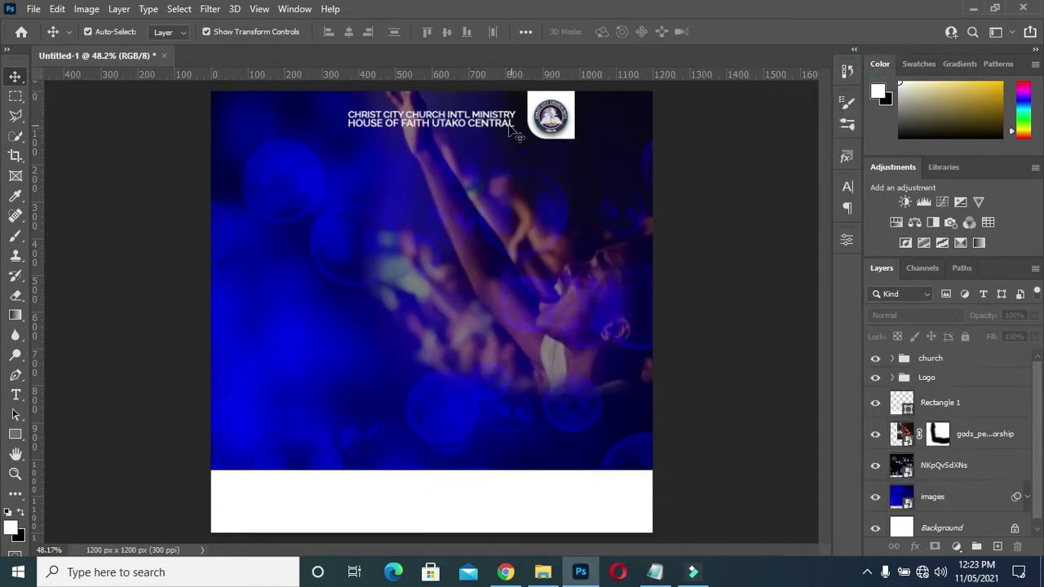
# Duplicate the HOUSE OF FAITH line, move it lower, and retype it as 'Presents:'.
pyautogui.click(479, 128)
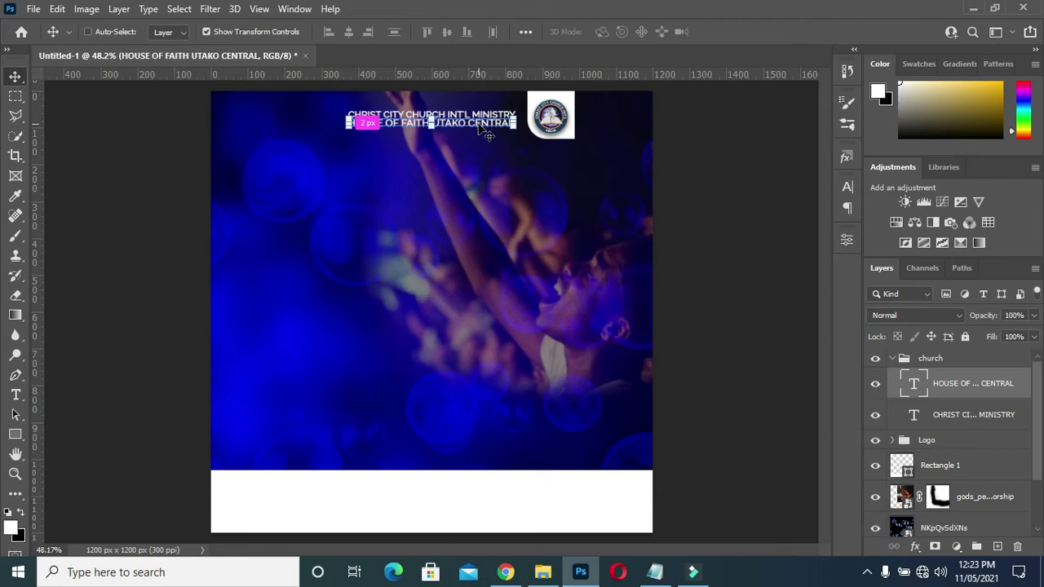
pyautogui.hotkey('ctrl', 'j')
pyautogui.moveTo(476, 125); pyautogui.dragTo(464, 183)
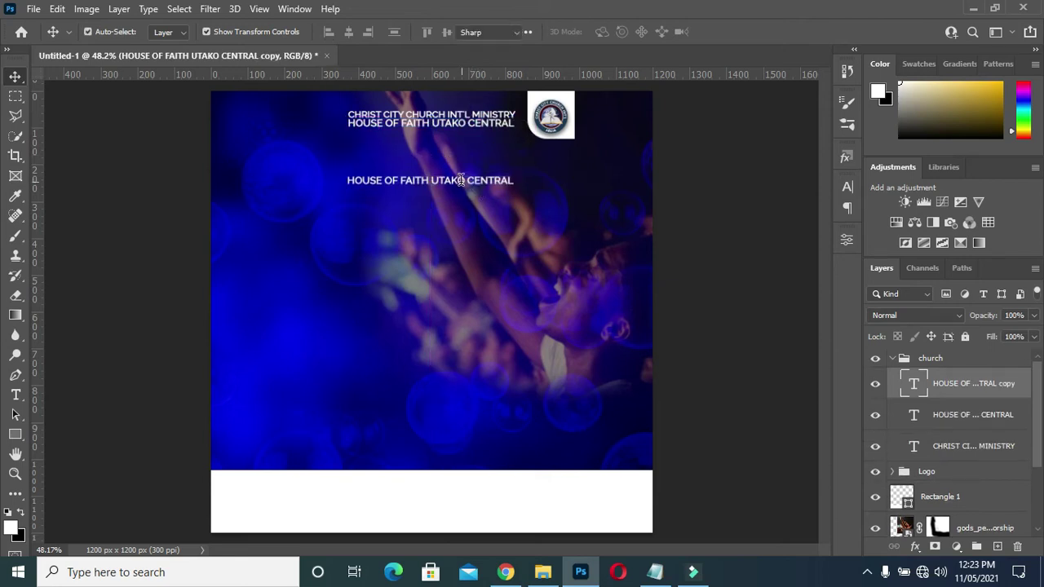
pyautogui.press('t')
pyautogui.hotkey('ctrl', 'a')
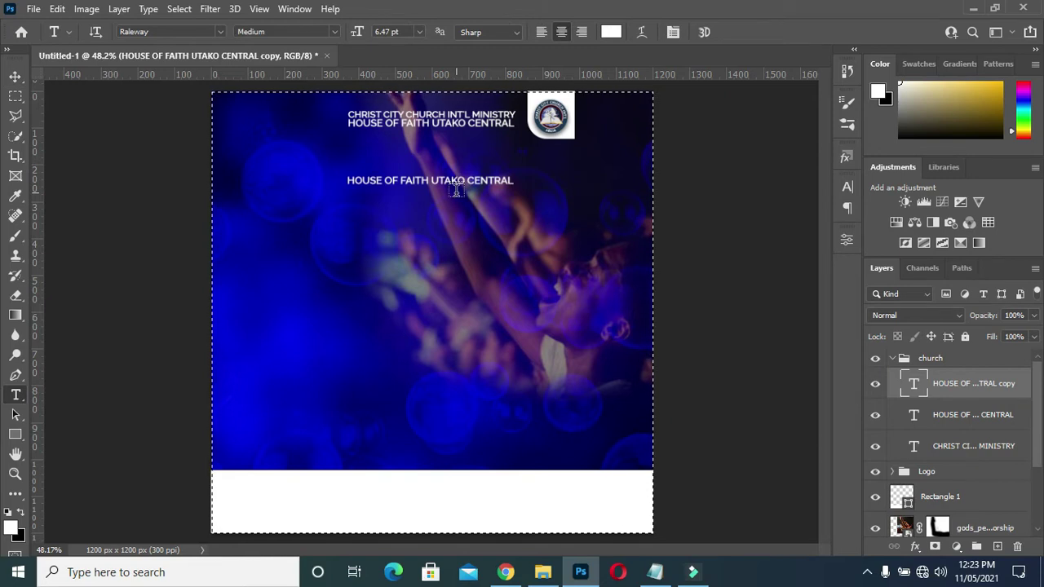
pyautogui.click(451, 179)
pyautogui.hotkey('ctrl', 'a')
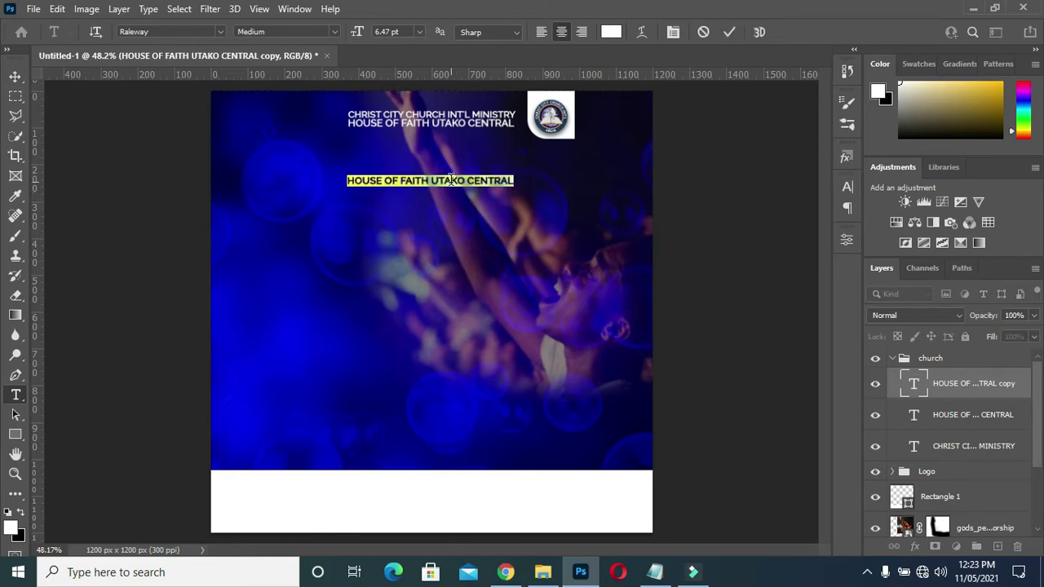
pyautogui.write('Presents:')
pyautogui.click(728, 32)
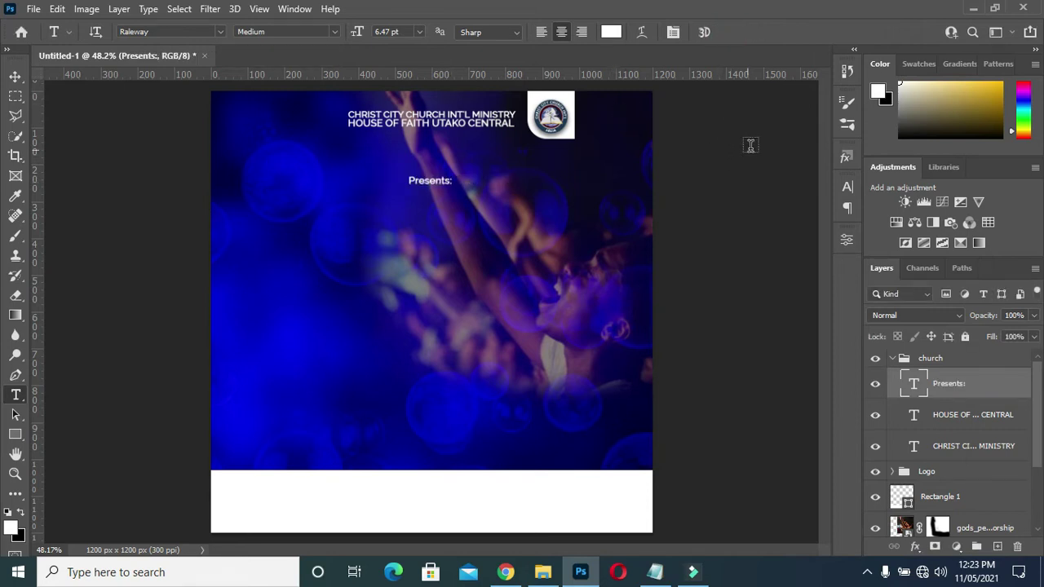
# Widen the Presents: letter spacing to 240 and move the line down slightly.
pyautogui.click(847, 186)
pyautogui.moveTo(767, 244); pyautogui.dragTo(779, 243)
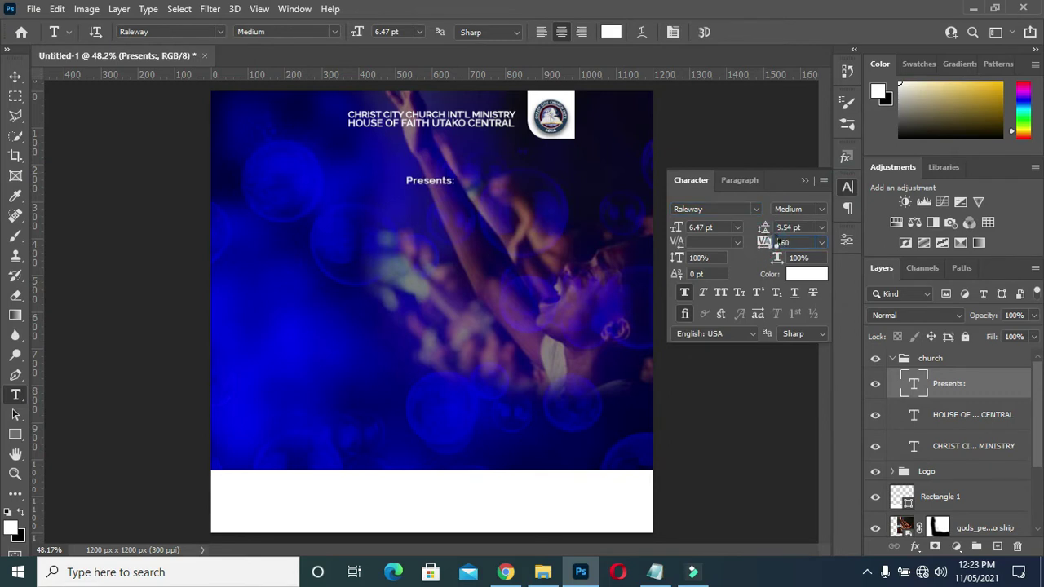
pyautogui.moveTo(771, 241); pyautogui.dragTo(766, 245)
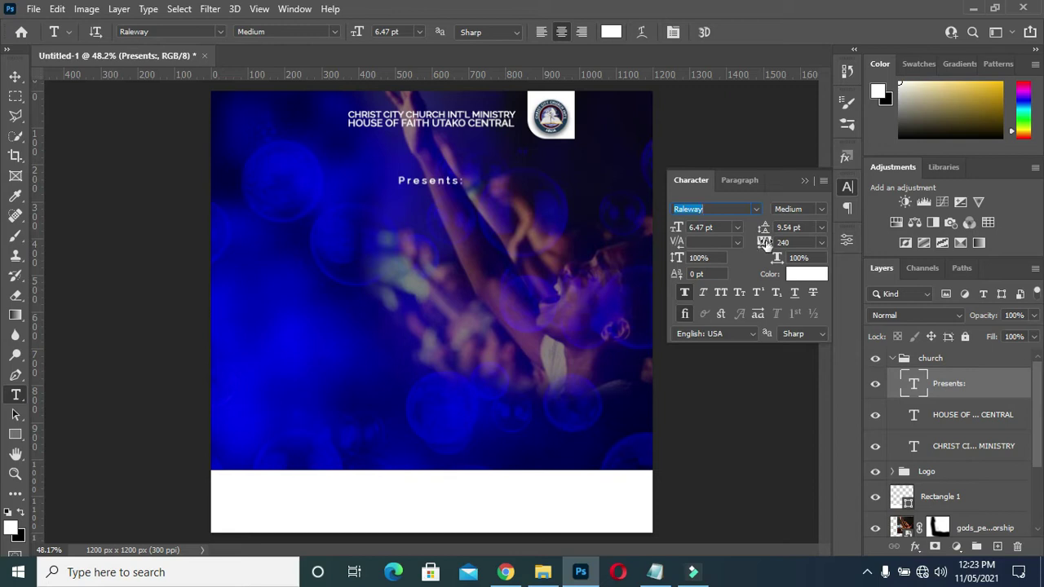
pyautogui.click(14, 76)
pyautogui.moveTo(445, 182); pyautogui.dragTo(445, 191)
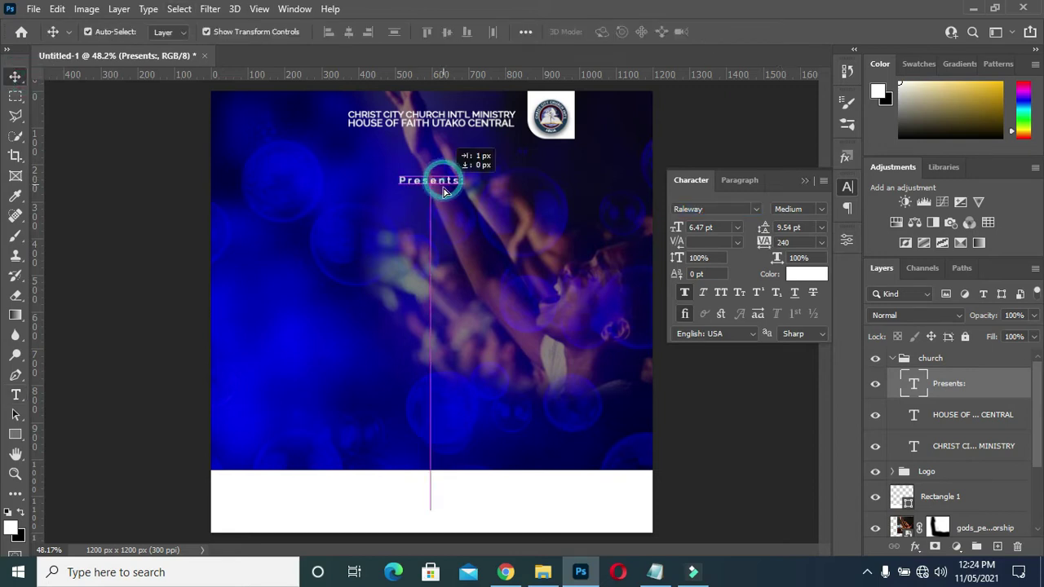
pyautogui.click(803, 181)
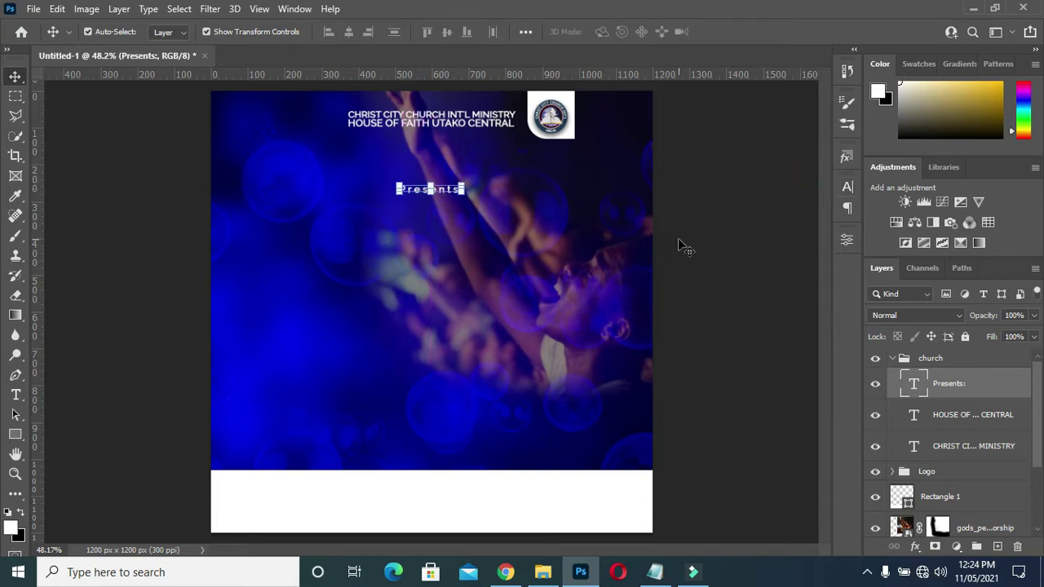
pyautogui.click(428, 198)
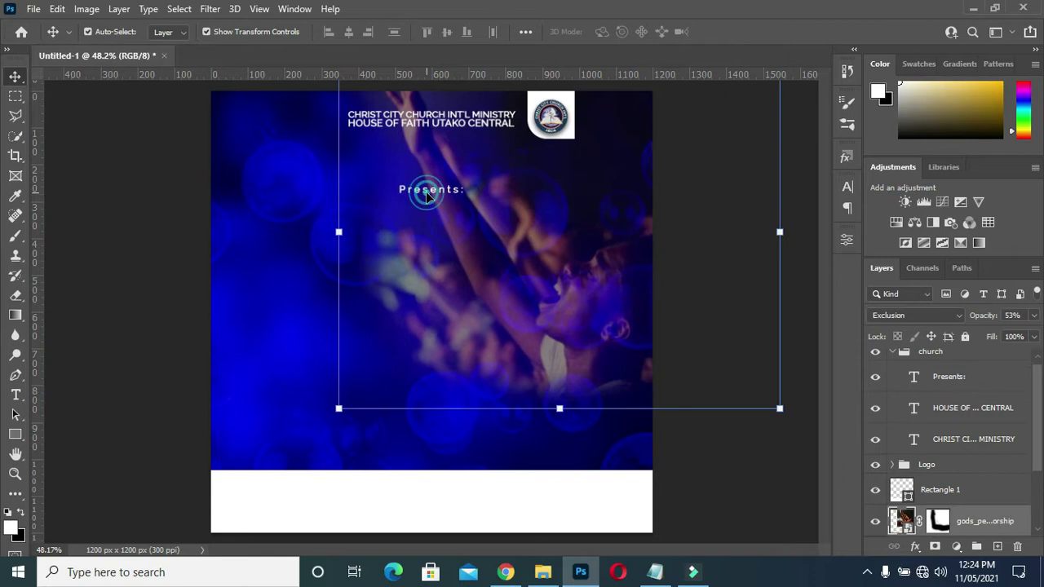
# Set the Presents: text size to 9 pt.
pyautogui.doubleClick(426, 190)
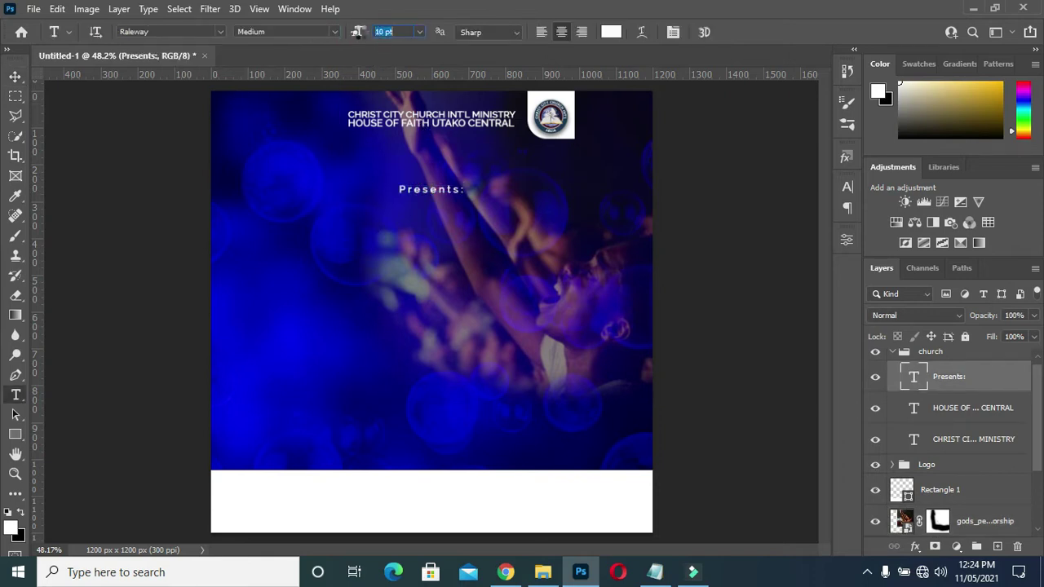
pyautogui.moveTo(358, 31); pyautogui.dragTo(359, 31)
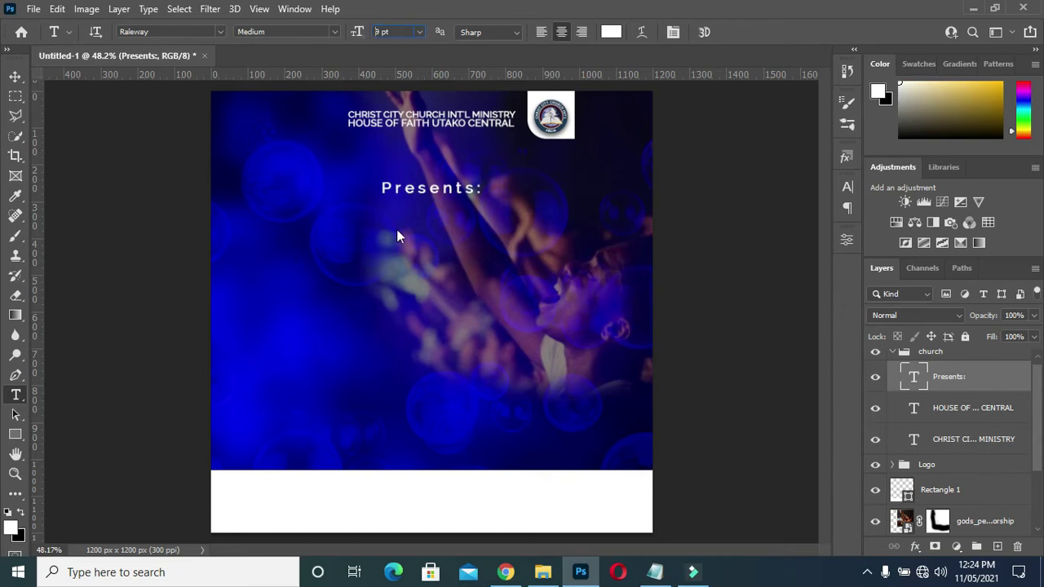
pyautogui.write('9')
pyautogui.press('Return')
pyautogui.click(15, 76)
pyautogui.click(159, 233)
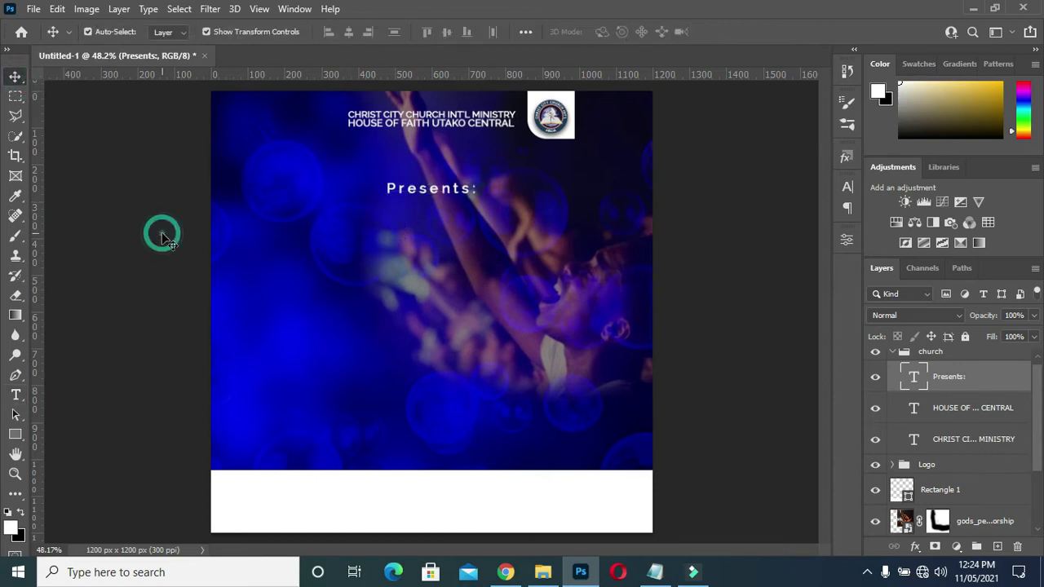
# Tighten the Presents: tracking from 240 to about 120.
pyautogui.click(412, 194)
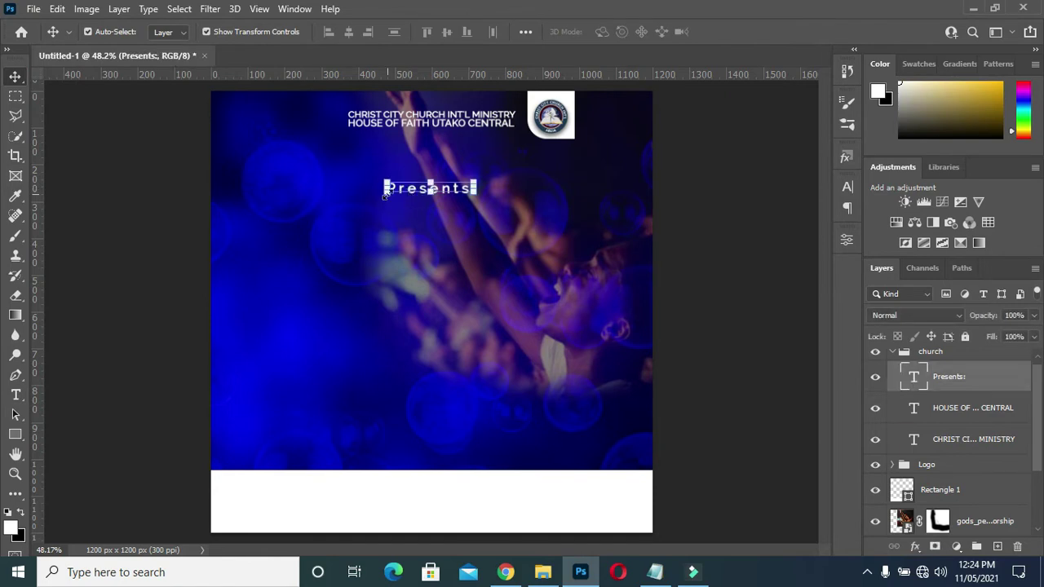
pyautogui.click(848, 188)
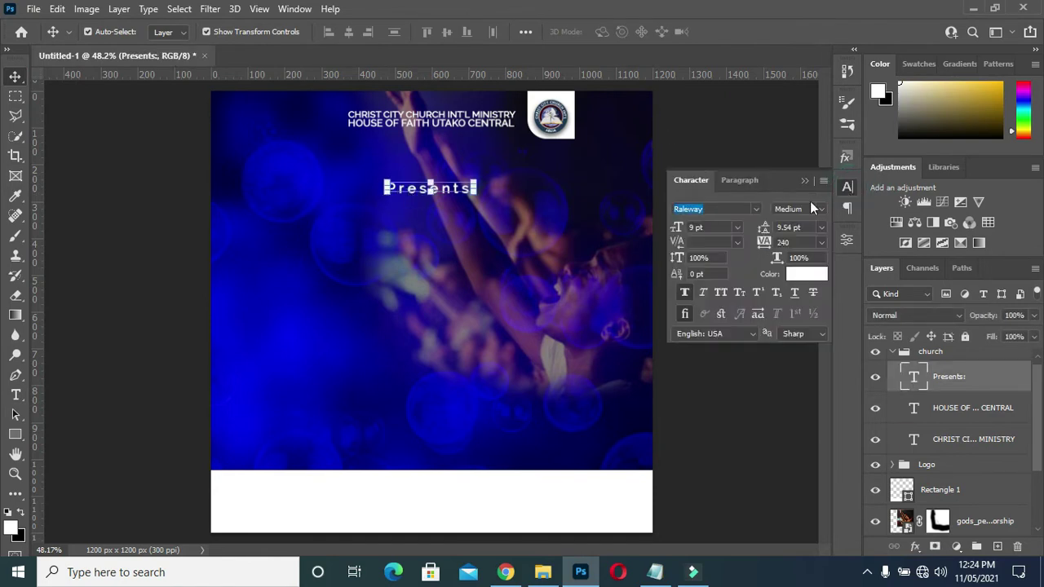
pyautogui.moveTo(764, 245); pyautogui.dragTo(760, 245)
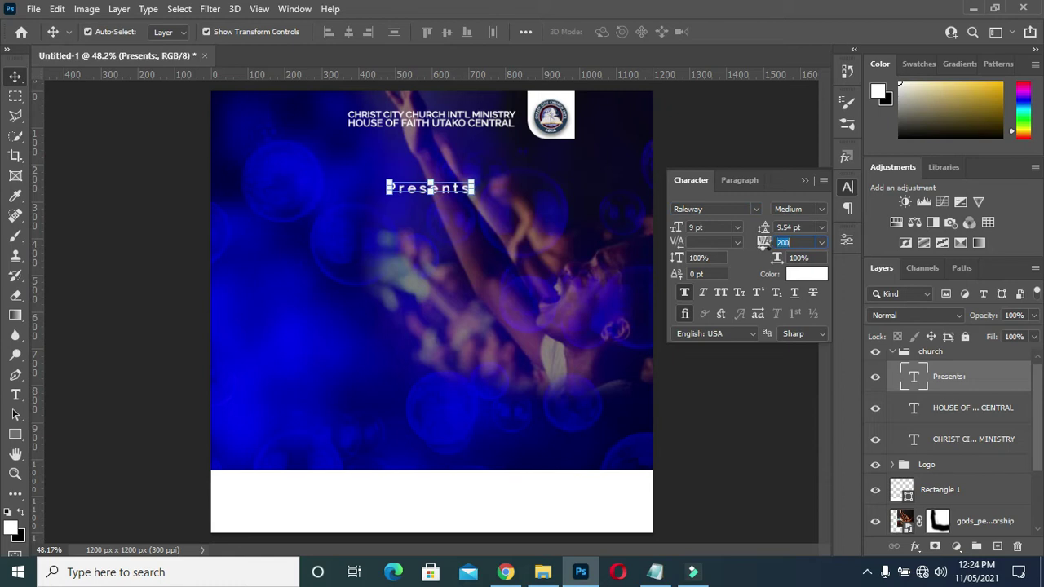
pyautogui.moveTo(764, 244); pyautogui.dragTo(761, 243)
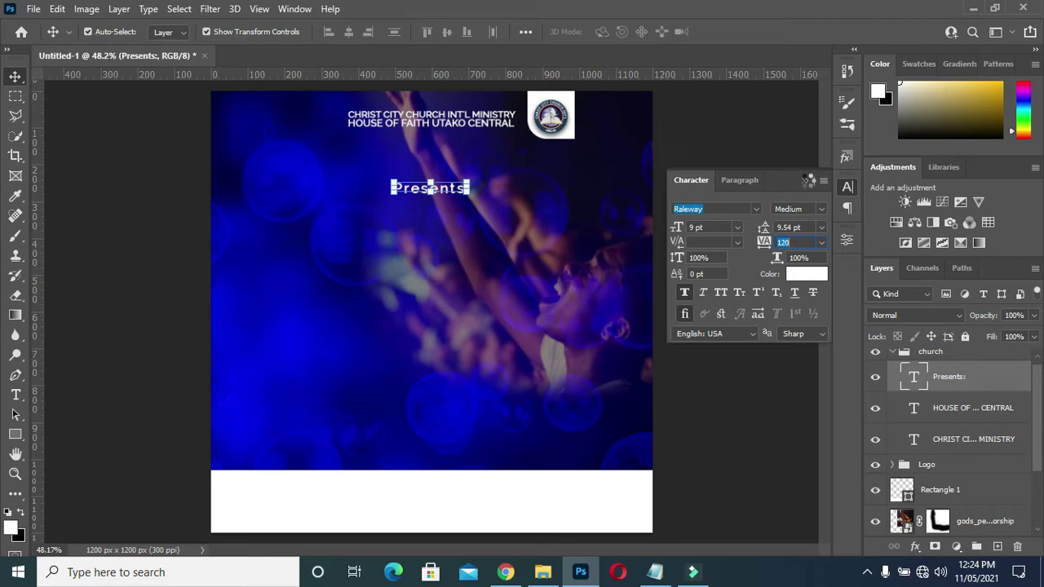
pyautogui.click(804, 180)
pyautogui.click(680, 196)
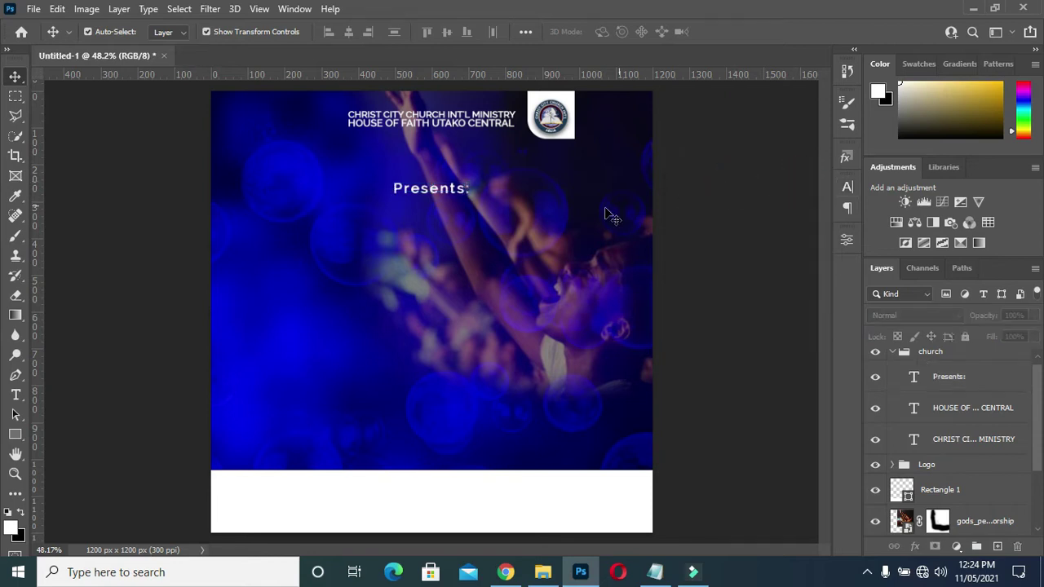
# Copy the YOUTH FELLOWSHIP line from the Notepad flyer text.
pyautogui.click(654, 571)
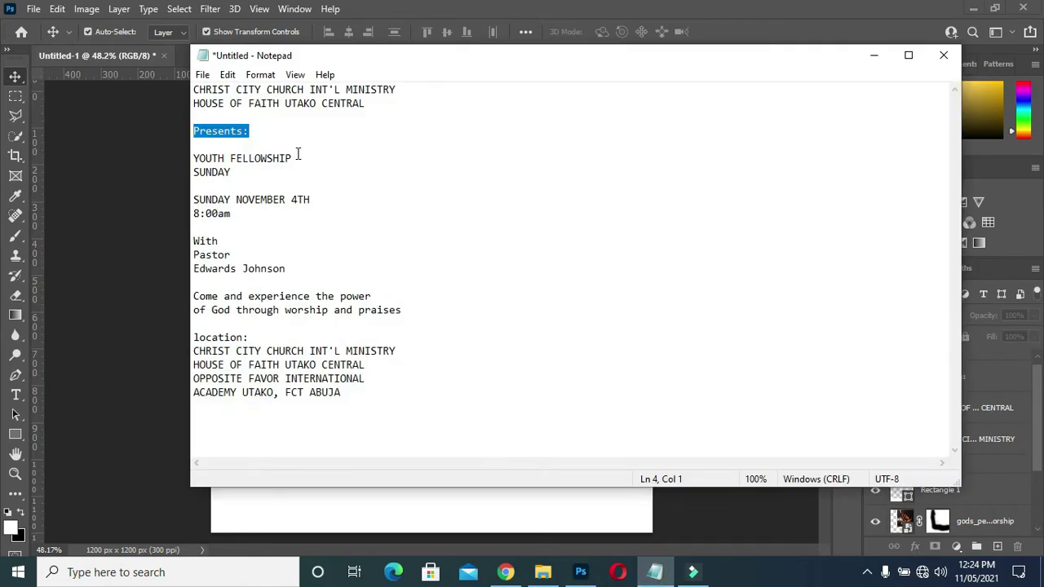
pyautogui.moveTo(297, 156); pyautogui.dragTo(197, 160)
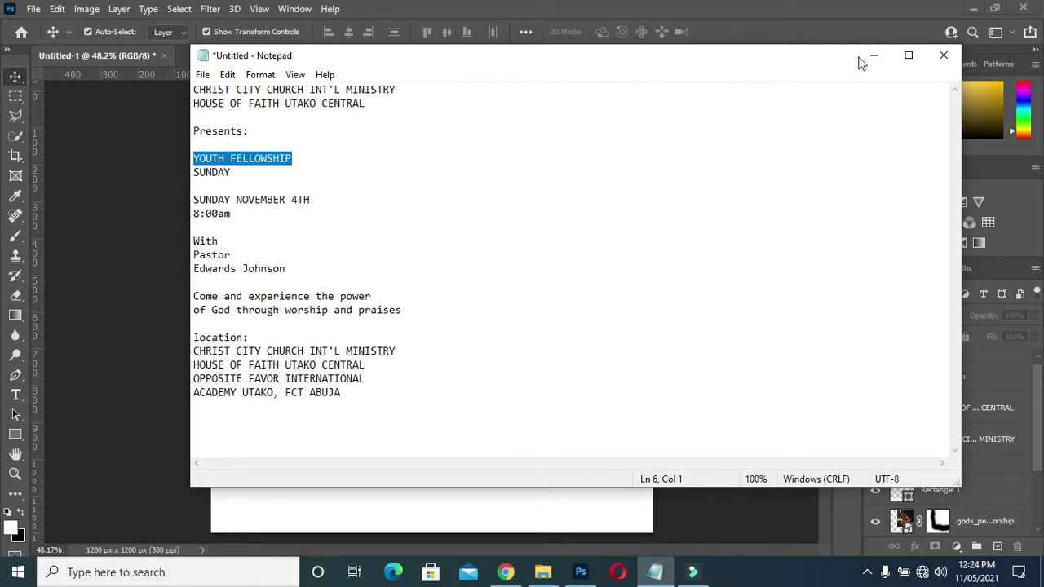
pyautogui.click(873, 54)
# Set the Type tool font to Open Sans Extrabold.
pyautogui.click(15, 397)
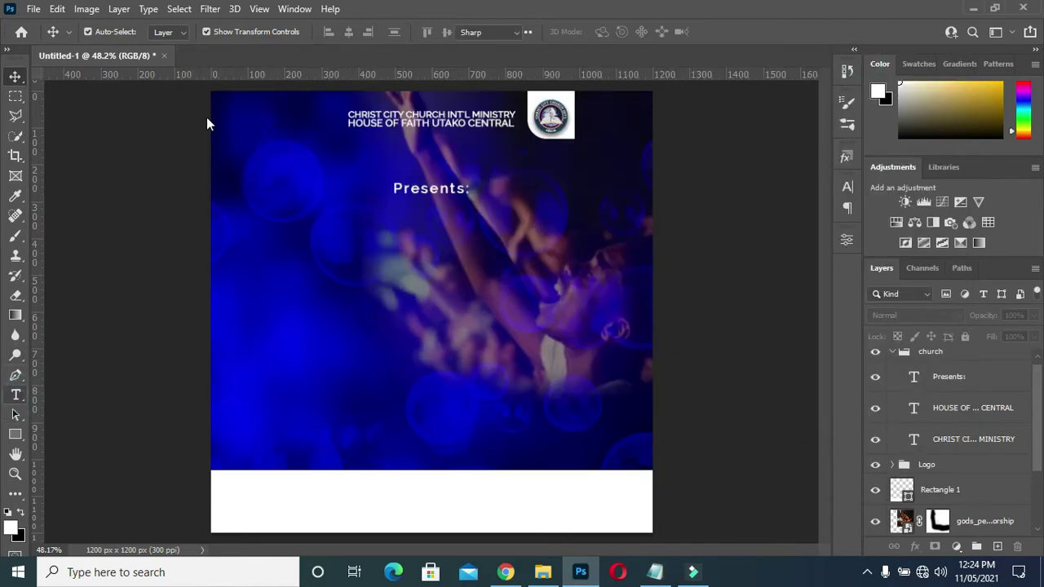
pyautogui.click(220, 31)
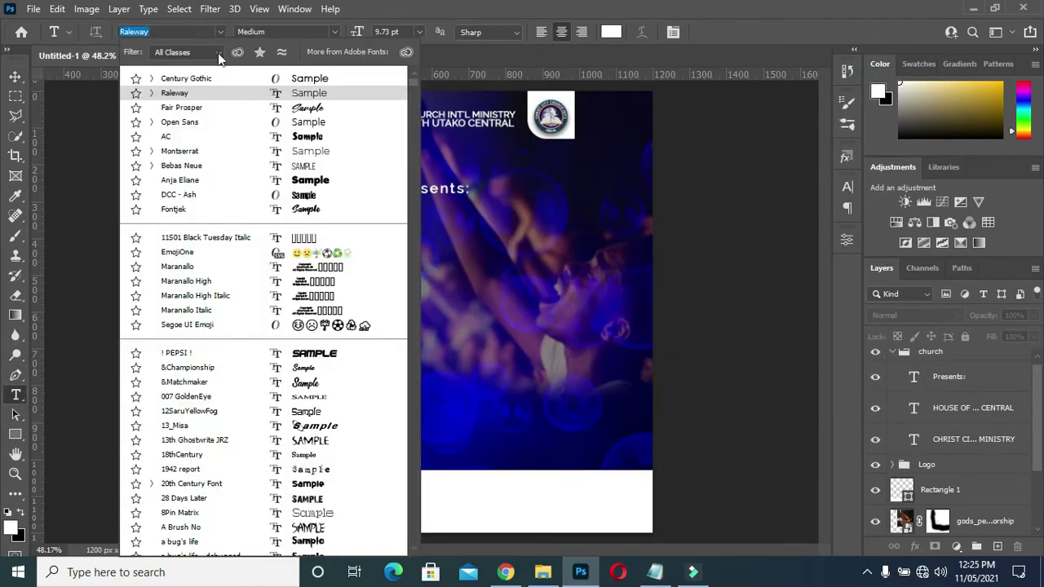
pyautogui.click(191, 124)
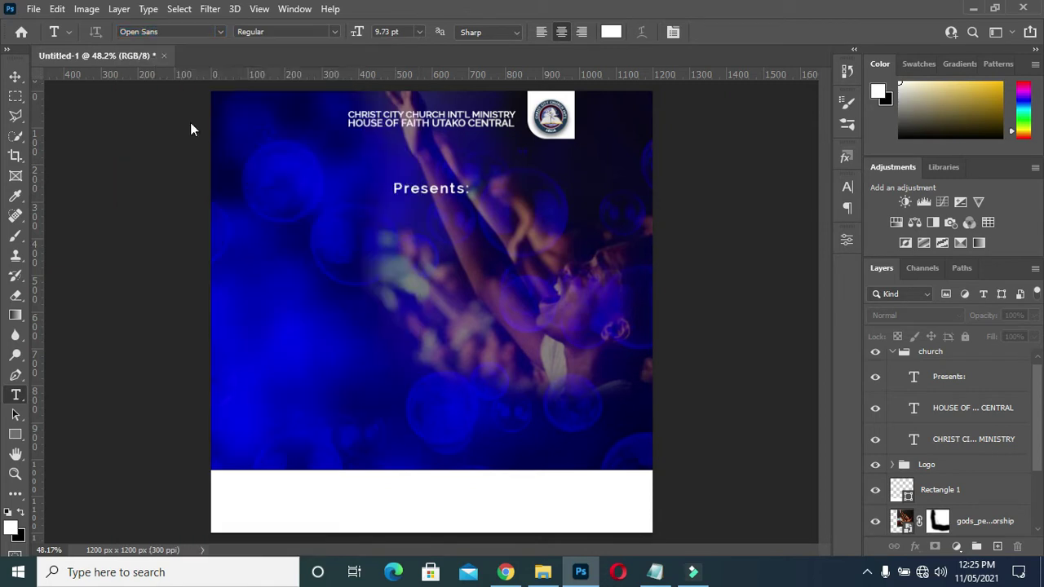
pyautogui.click(337, 29)
pyautogui.click(303, 146)
# Paste YOUTH FELLOWSHIP onto the canvas and centre it below Presents:.
pyautogui.click(300, 313)
pyautogui.hotkey('ctrl', 'v')
pyautogui.hotkey('ctrl', 'h')
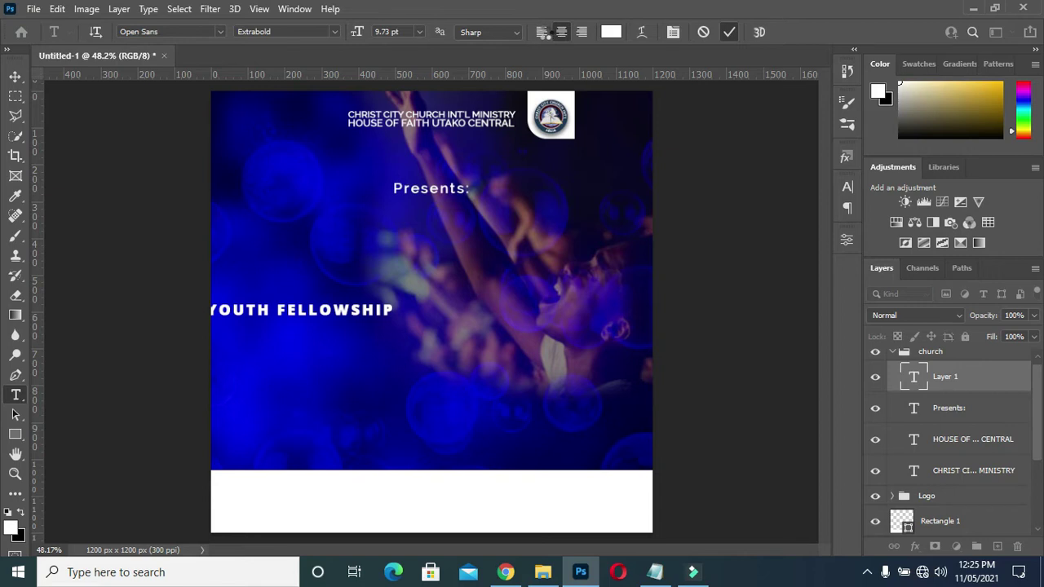
pyautogui.hotkey('ctrl', 'Return')
pyautogui.moveTo(350, 316); pyautogui.dragTo(478, 270)
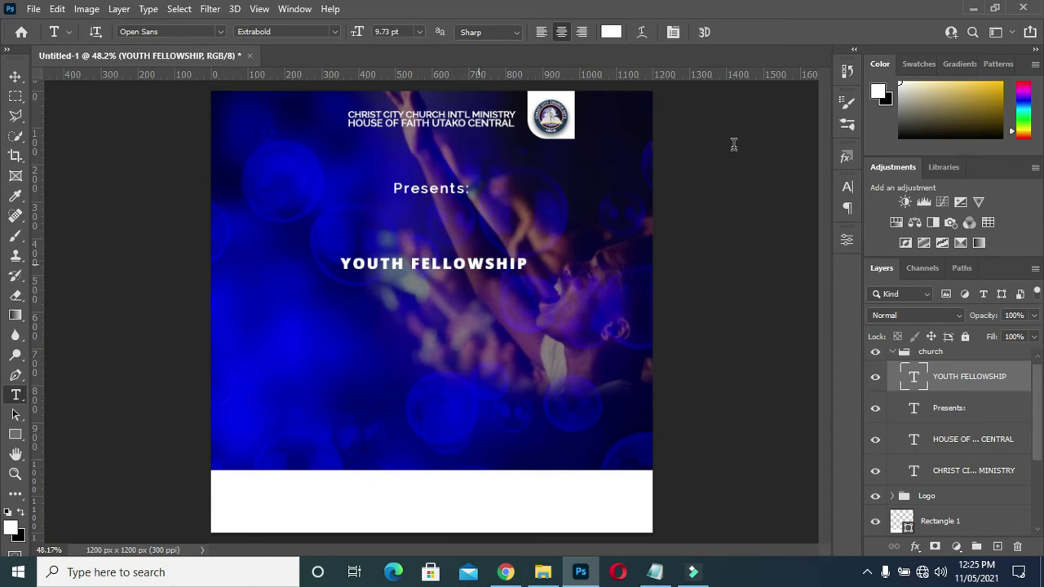
pyautogui.click(846, 187)
# Set the YOUTH FELLOWSHIP tracking to -20.
pyautogui.click(783, 242)
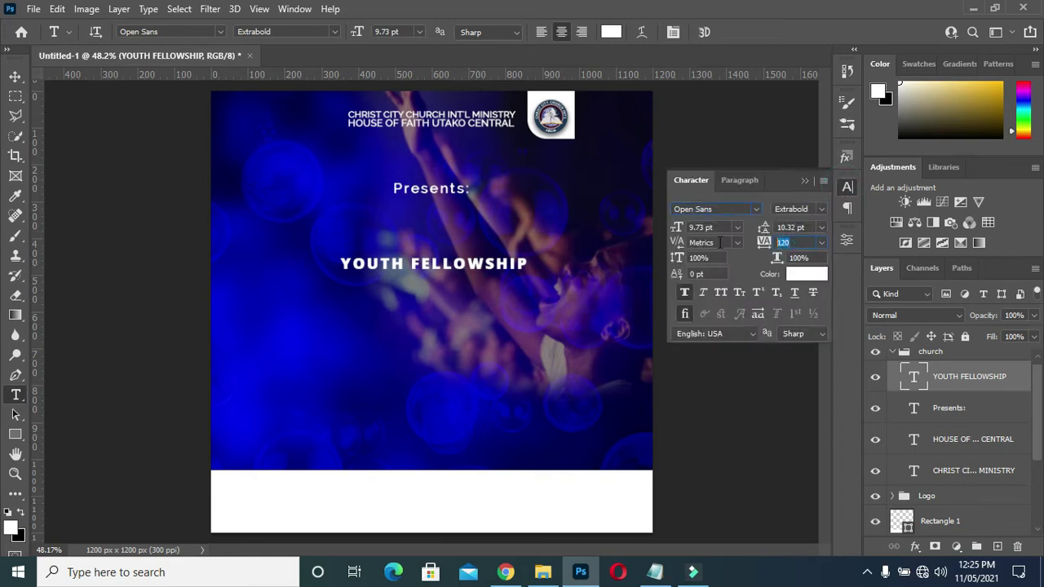
pyautogui.write('0')
pyautogui.press('Return')
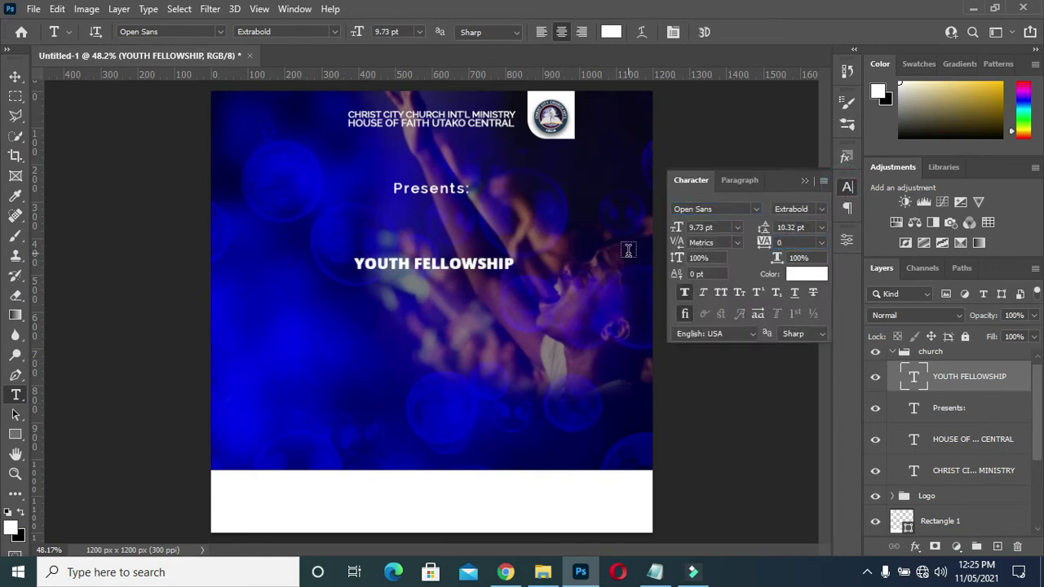
pyautogui.click(789, 239)
pyautogui.write('-')
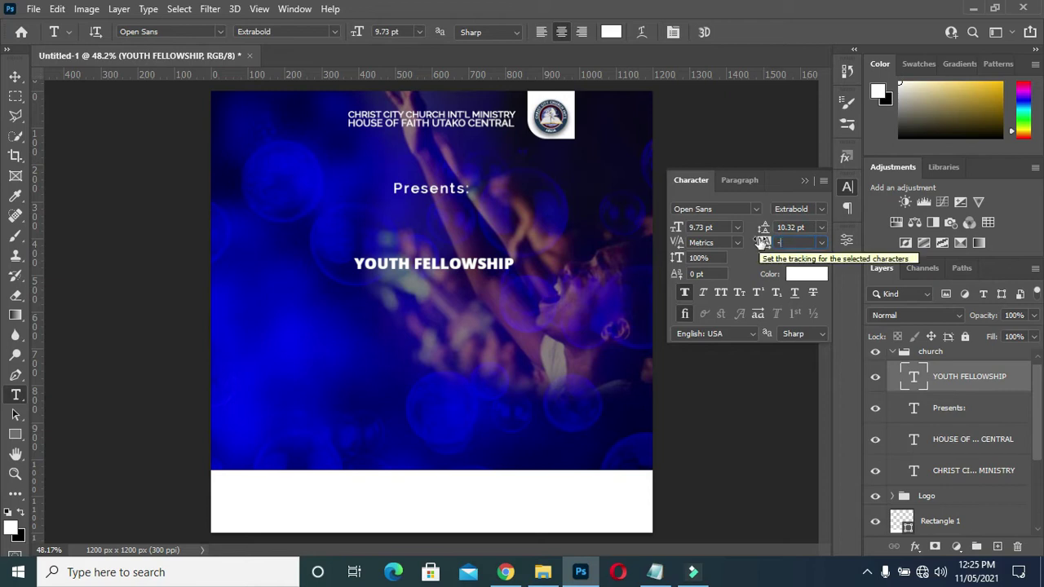
pyautogui.write('20')
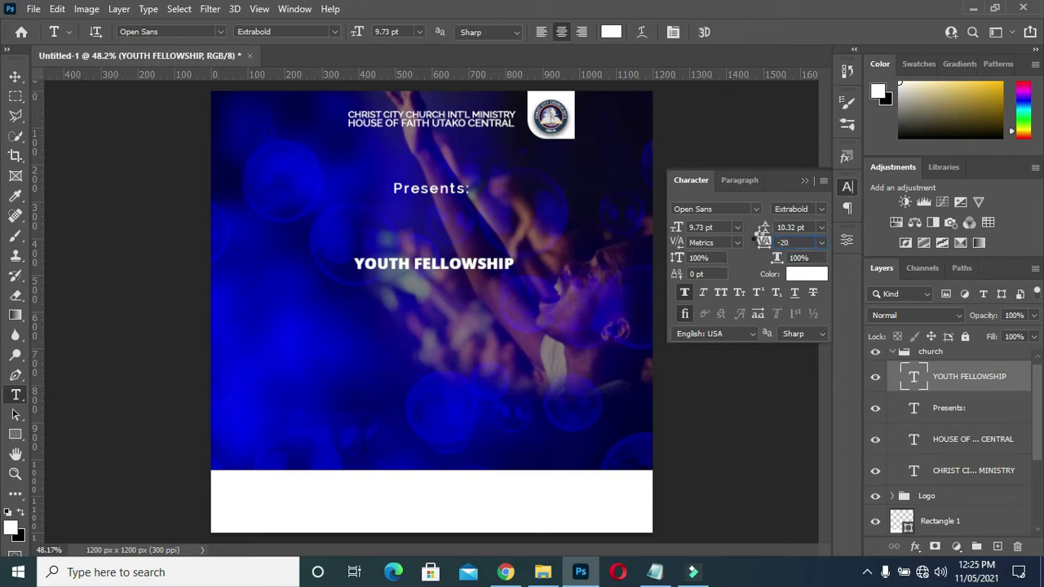
pyautogui.press('Return')
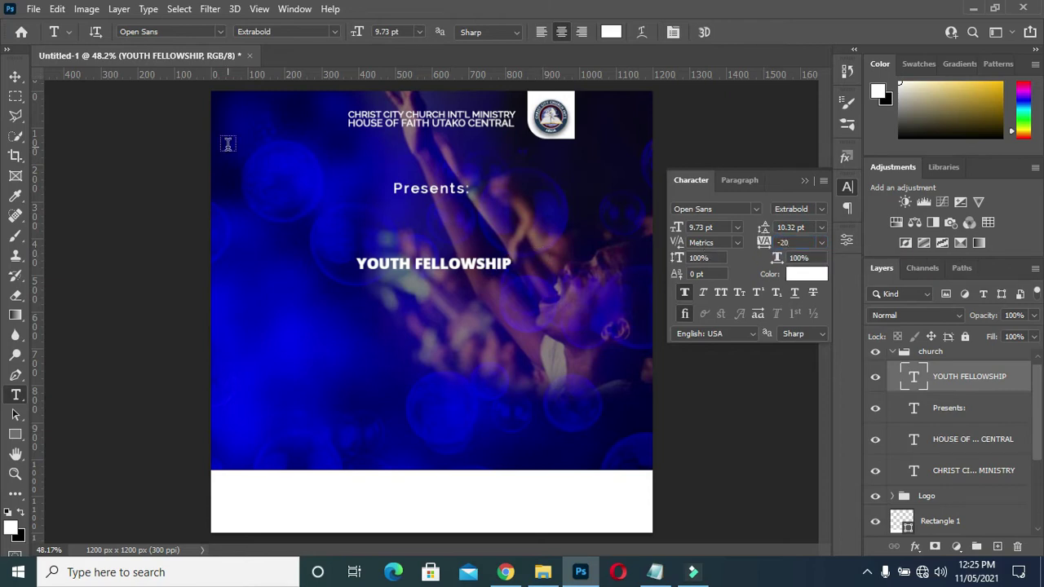
# Enlarge the YOUTH FELLOWSHIP title and centre it horizontally on the page.
pyautogui.click(14, 76)
pyautogui.hotkey('ctrl', 't')
pyautogui.moveTo(587, 329); pyautogui.dragTo(623, 320)
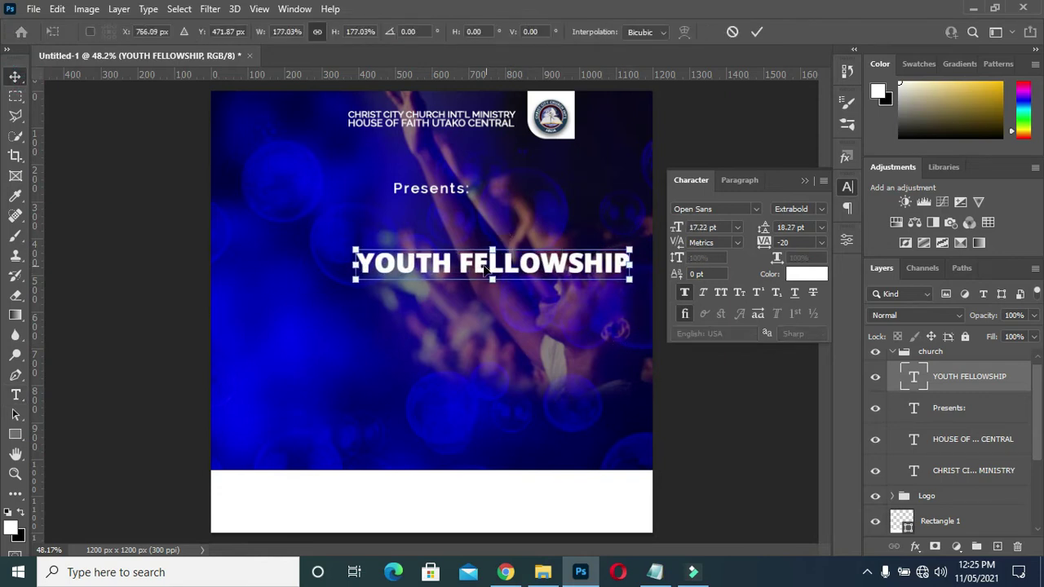
pyautogui.moveTo(355, 282); pyautogui.dragTo(298, 307)
pyautogui.moveTo(462, 274); pyautogui.dragTo(433, 268)
pyautogui.moveTo(598, 279); pyautogui.dragTo(588, 278)
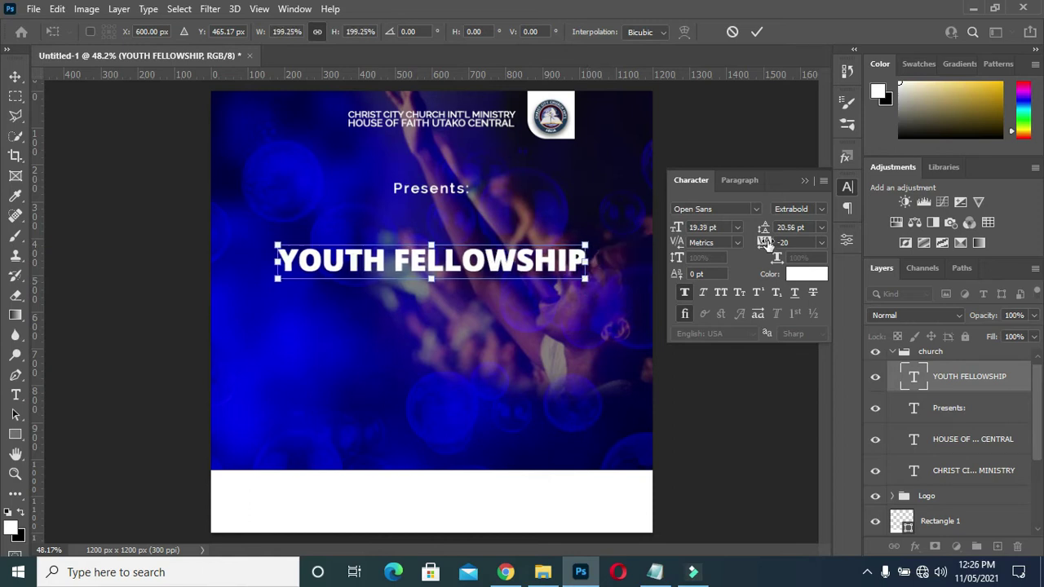
pyautogui.click(757, 33)
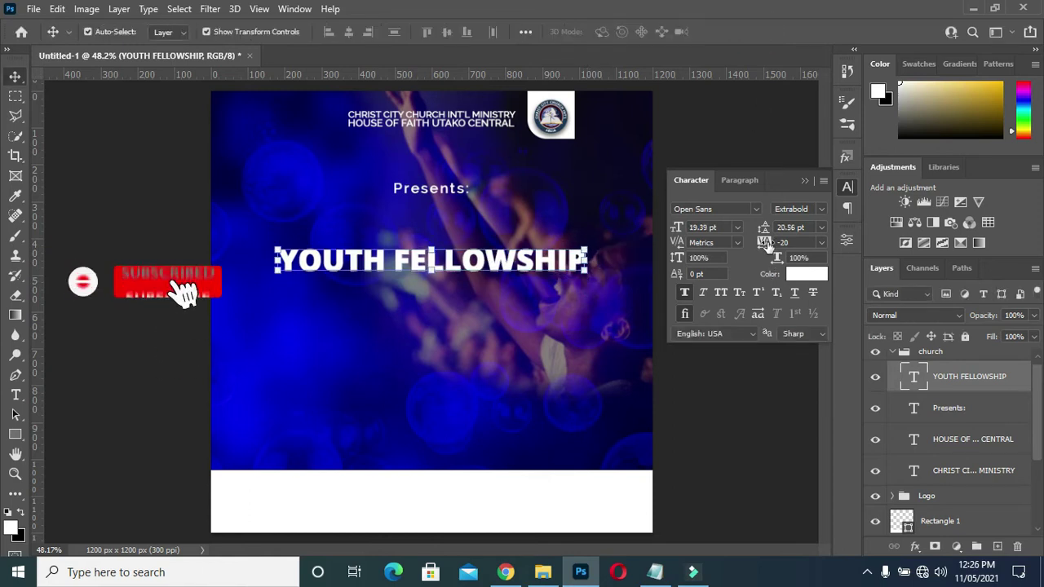
# Tighten the title tracking to -80, enlarge it slightly more, and duplicate it below.
pyautogui.moveTo(764, 242); pyautogui.dragTo(765, 247)
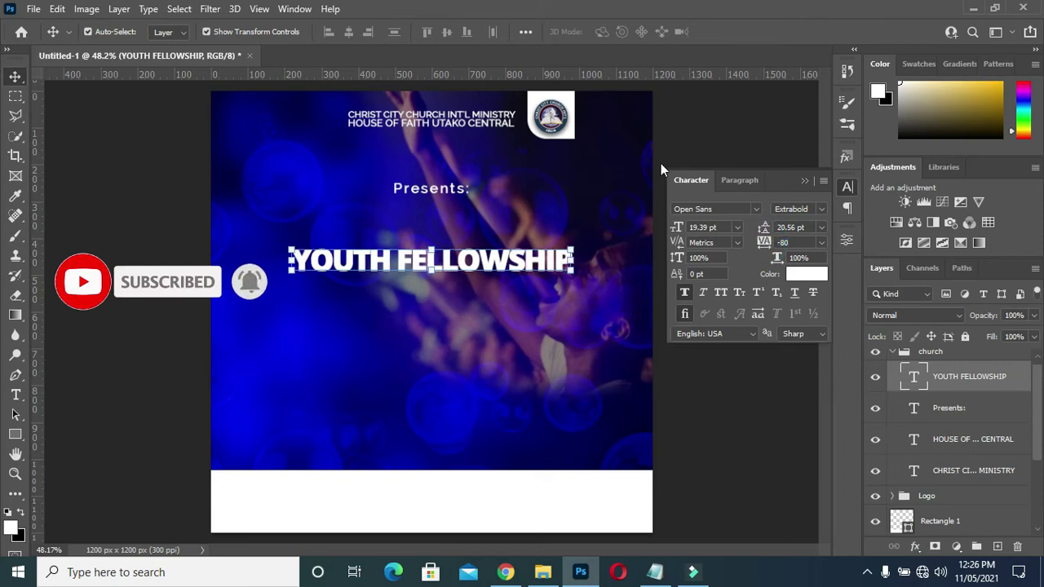
pyautogui.click(571, 279)
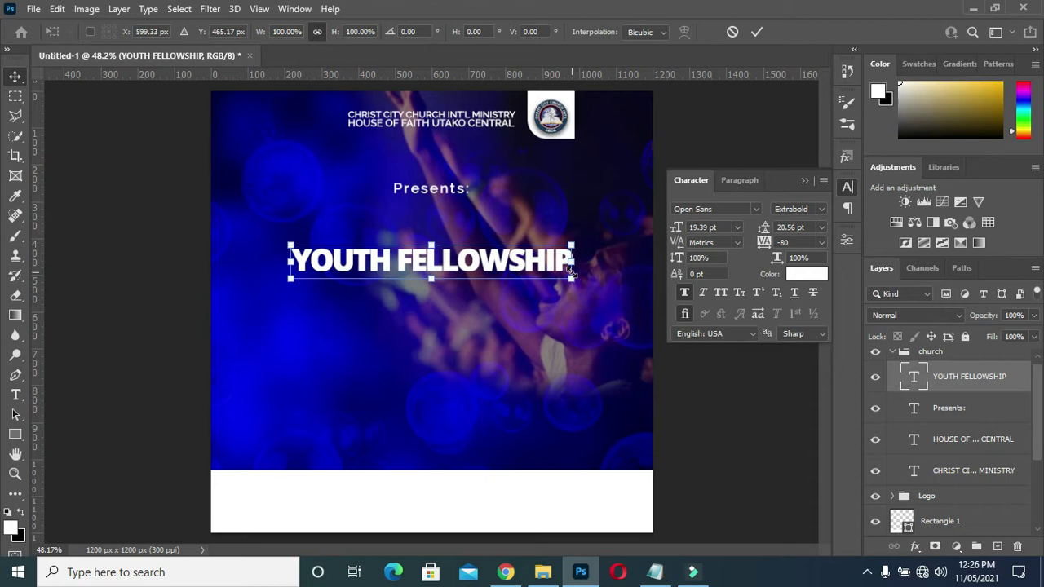
pyautogui.moveTo(571, 279); pyautogui.dragTo(595, 282)
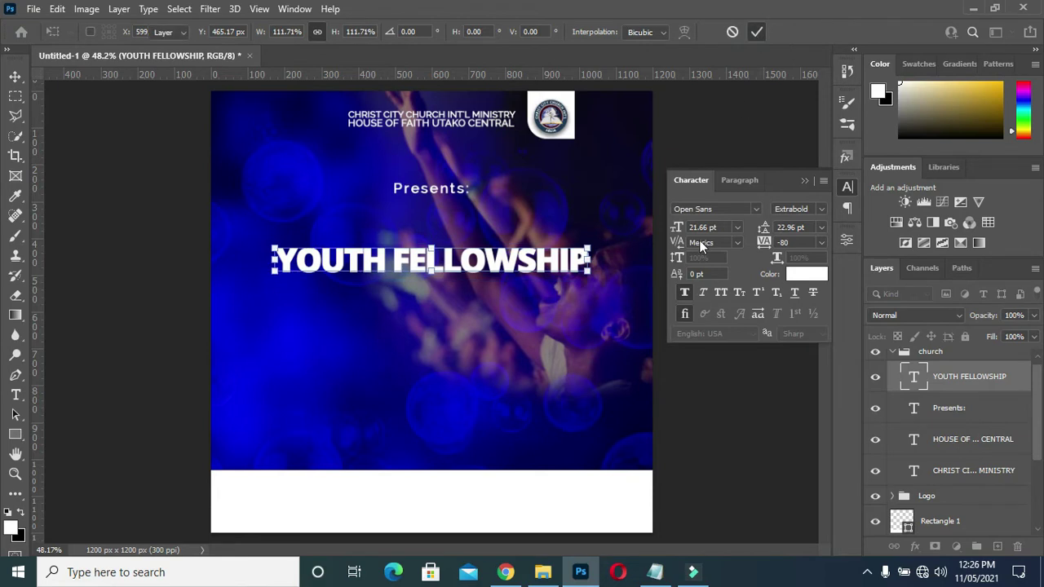
pyautogui.press('Return')
pyautogui.moveTo(461, 276); pyautogui.dragTo(445, 316)
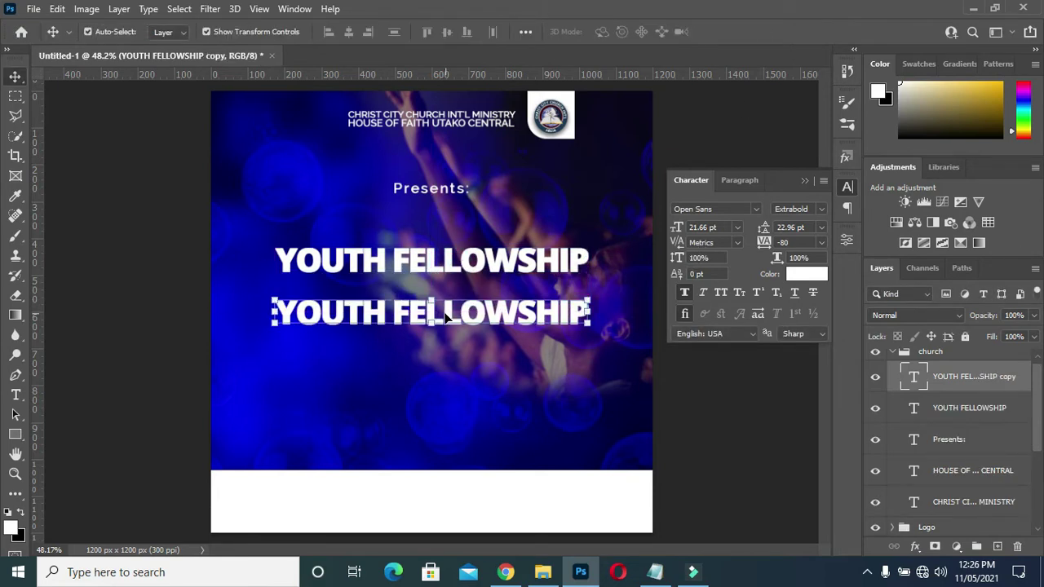
# Select all text in the duplicated title, then highlight SUNDAY in the Notepad flyer notes.
pyautogui.press('t')
pyautogui.hotkey('ctrl', 'a')
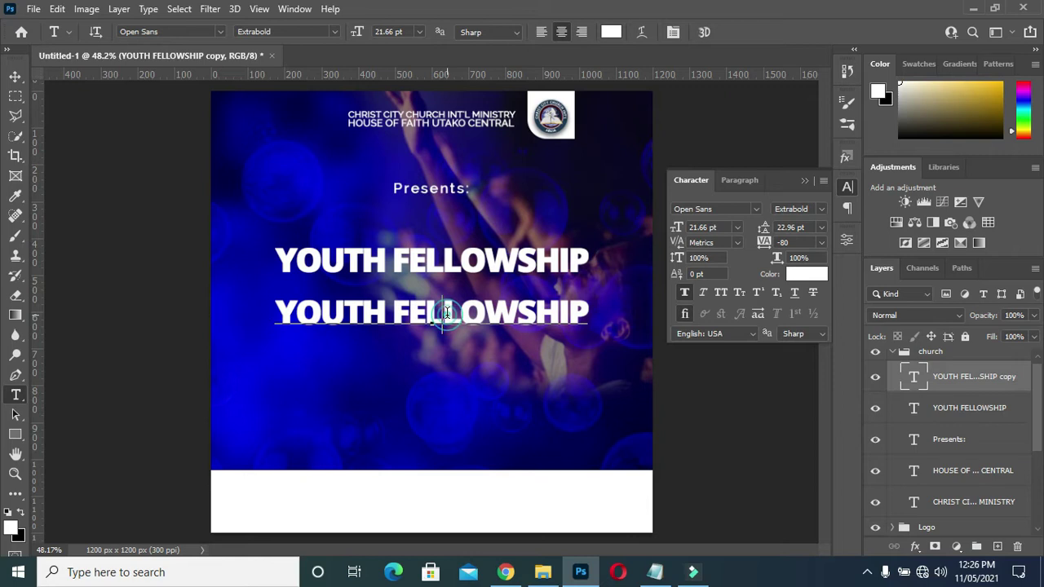
pyautogui.click(447, 312)
pyautogui.hotkey('ctrl', 'a')
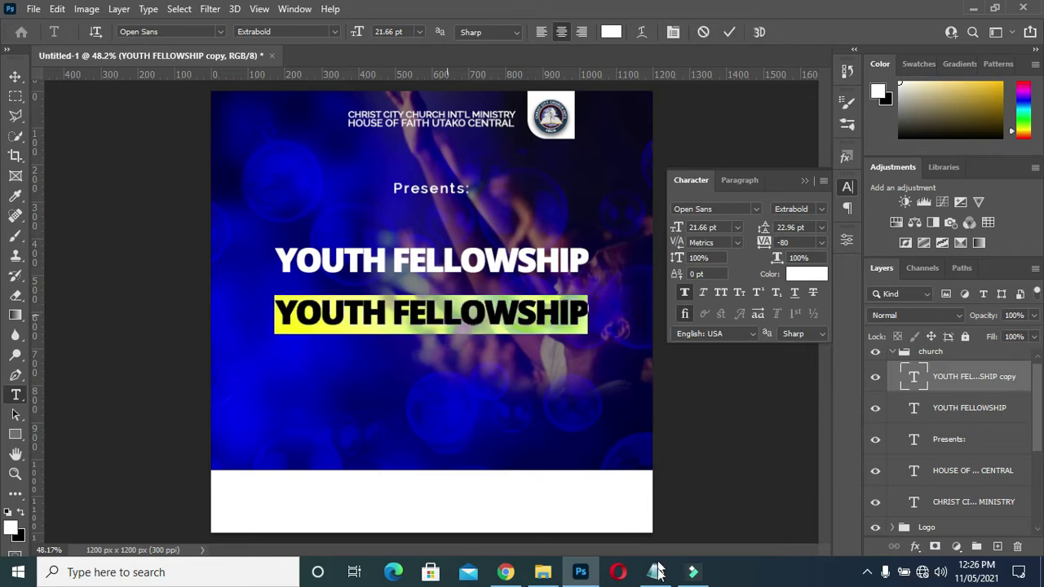
pyautogui.click(655, 571)
pyautogui.moveTo(237, 173); pyautogui.dragTo(179, 169)
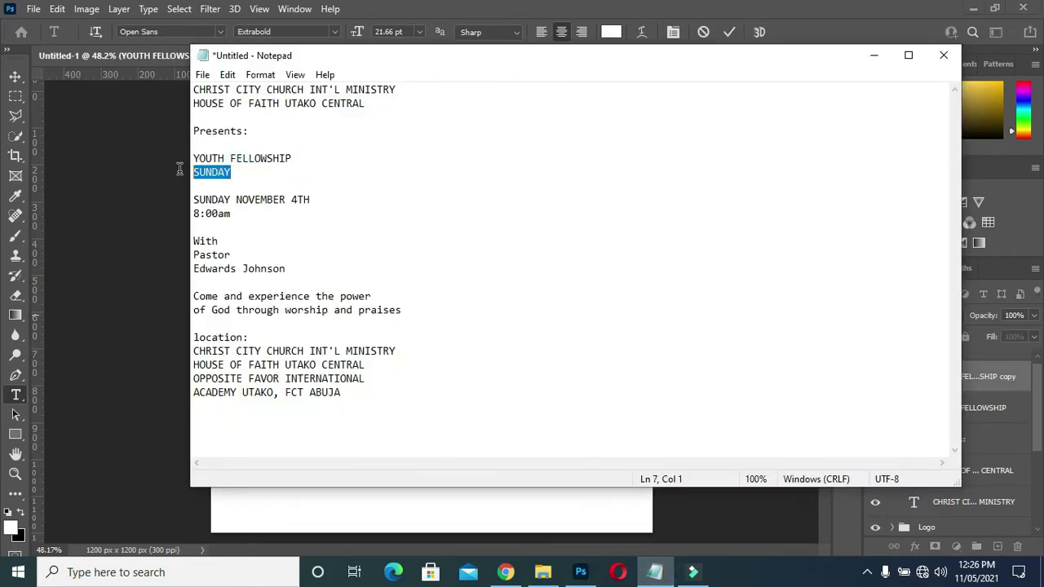
# Replace the duplicated title's text with the pasted word SUNDAY and commit it.
pyautogui.click(873, 54)
pyautogui.click(389, 314)
pyautogui.hotkey('ctrl', 'a')
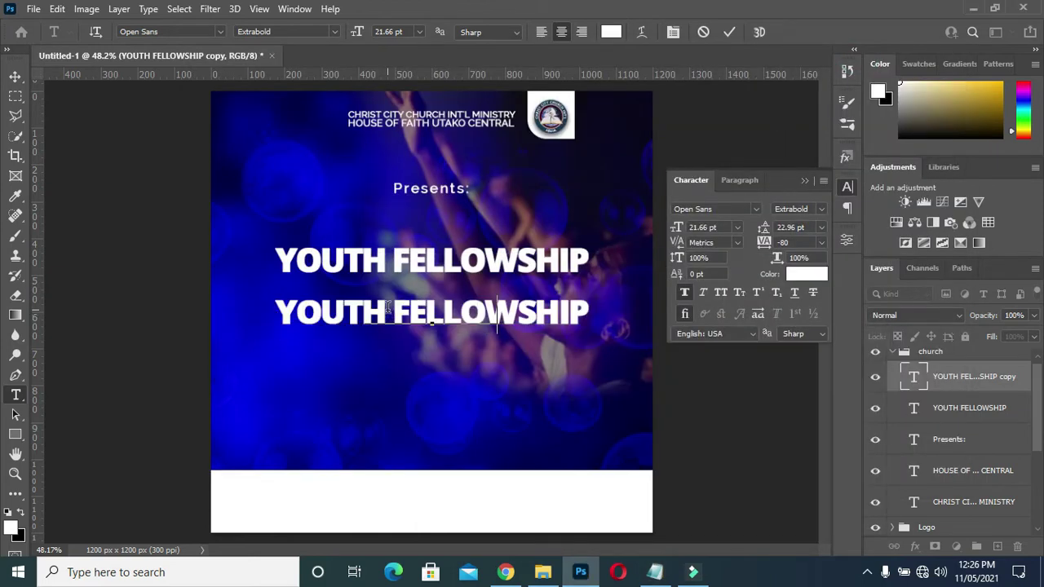
pyautogui.hotkey('ctrl', 'v')
pyautogui.click(729, 32)
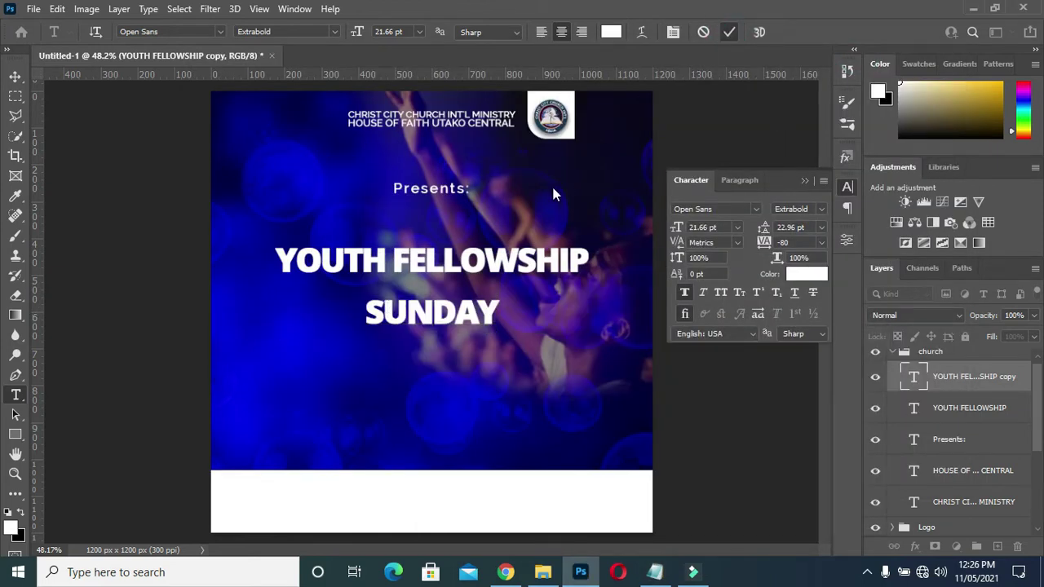
pyautogui.click(15, 76)
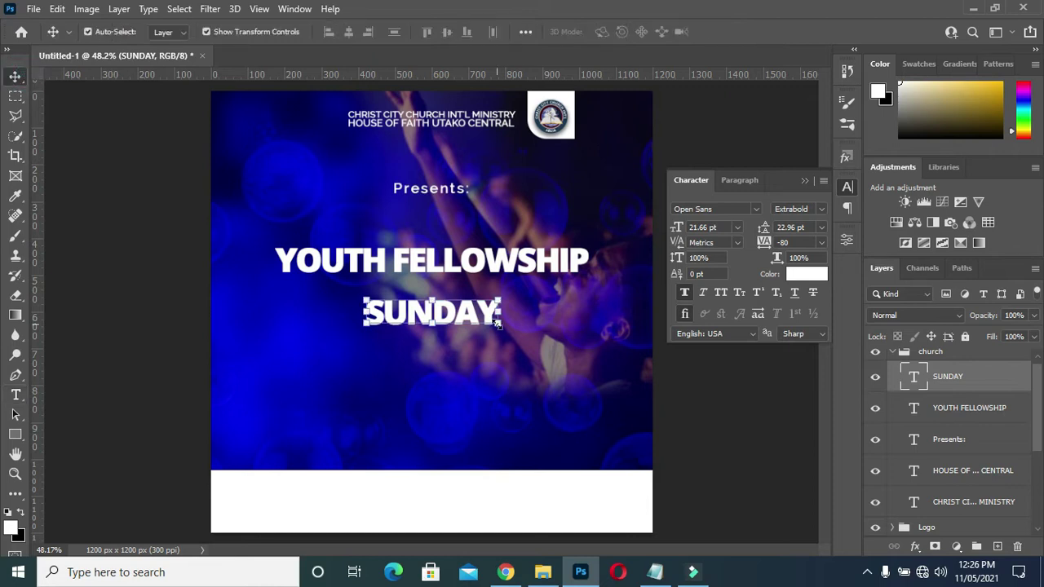
# Move SUNDAY beneath YOUTH FELLOWSHIP and scale it about 235% (51 pt) to match the title width.
pyautogui.hotkey('ctrl', 't')
pyautogui.moveTo(497, 330)
pyautogui.mouseDown()
pyautogui.moveTo(444, 312)
pyautogui.moveTo(590, 353)
pyautogui.mouseUp()
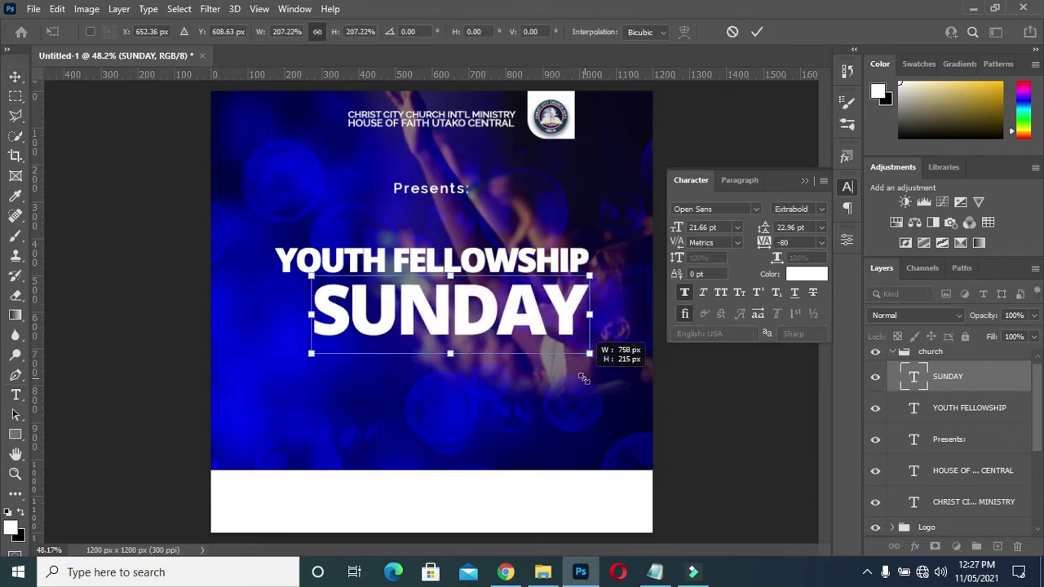
pyautogui.moveTo(310, 275); pyautogui.dragTo(269, 259)
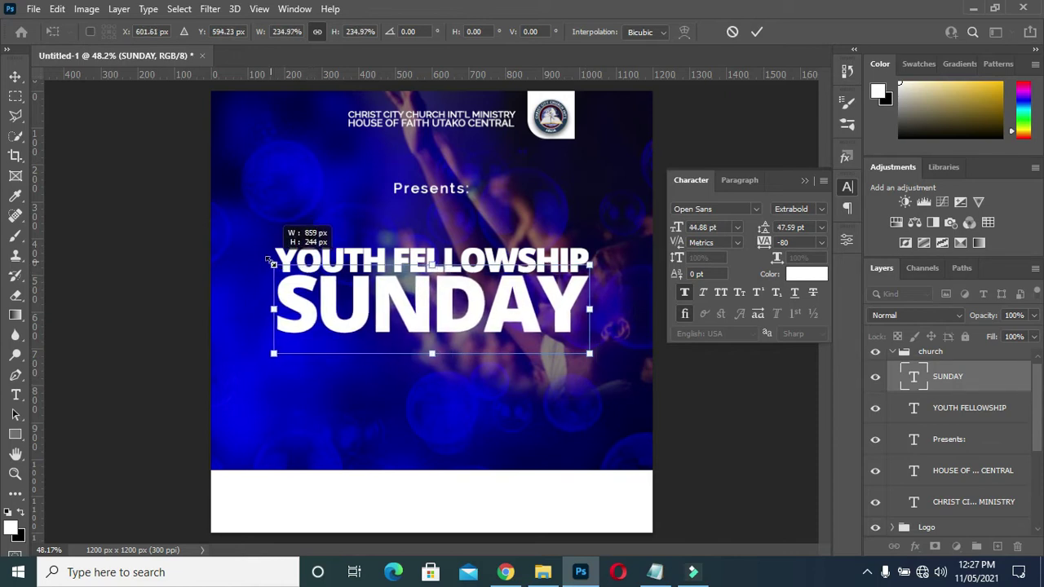
pyautogui.moveTo(266, 259); pyautogui.dragTo(273, 262)
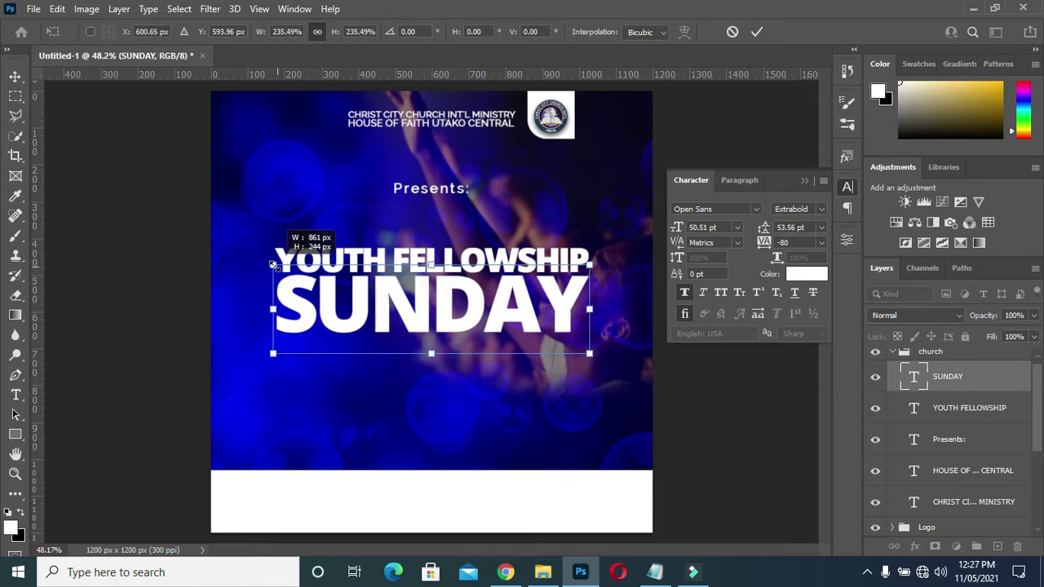
pyautogui.click(757, 32)
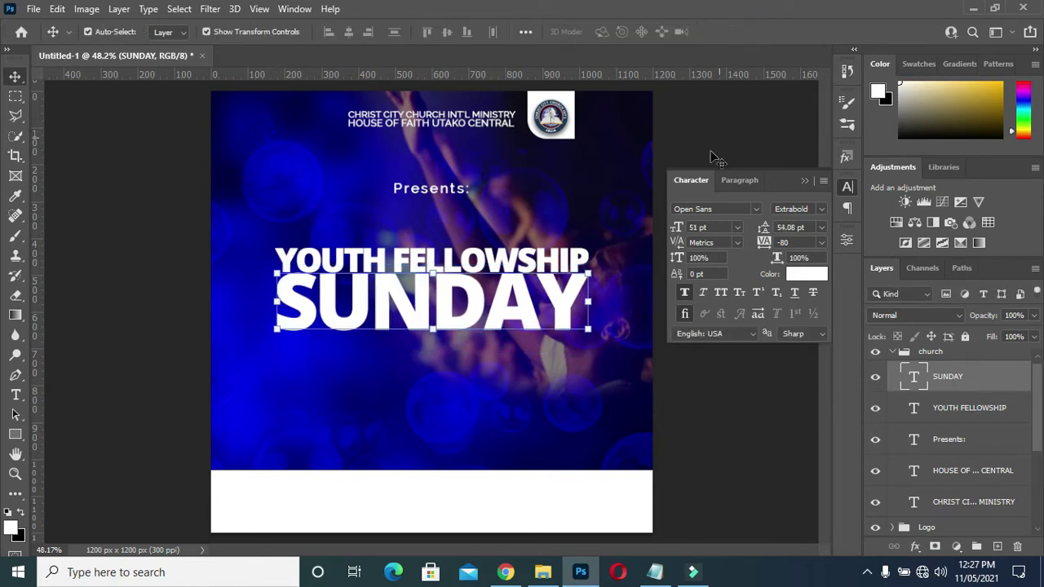
pyautogui.click(690, 131)
pyautogui.click(569, 303)
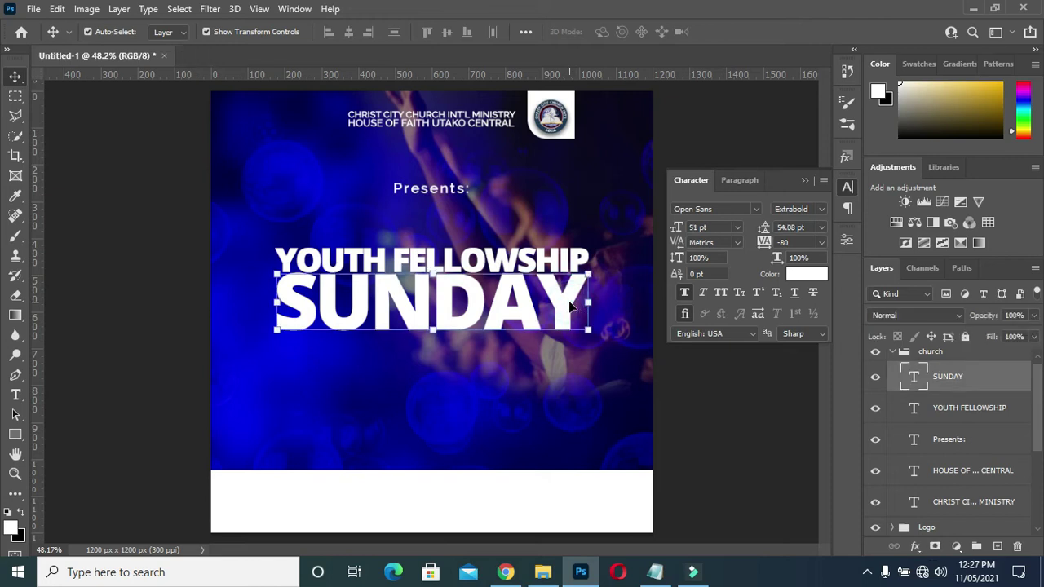
# Move the SUNDAY and YOUTH FELLOWSHIP layers above the collapsed church group and group them.
pyautogui.click(805, 183)
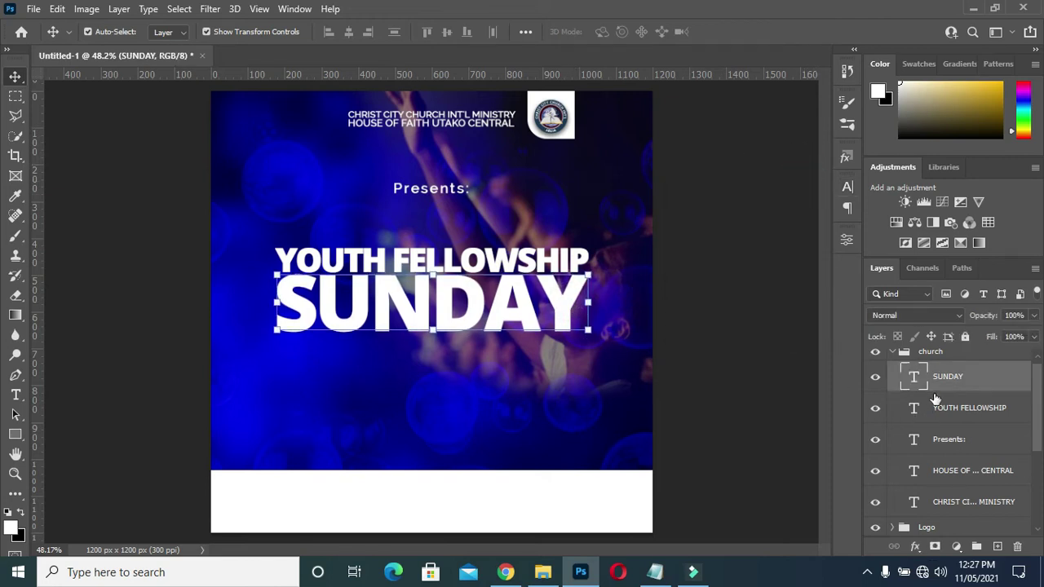
pyautogui.scroll(1, 924, 391)
pyautogui.keyDown('shift'); pyautogui.click(977, 422); pyautogui.keyUp('shift')
pyautogui.moveTo(962, 383)
pyautogui.mouseDown()
pyautogui.moveTo(952, 339)
pyautogui.moveTo(898, 363)
pyautogui.mouseUp()
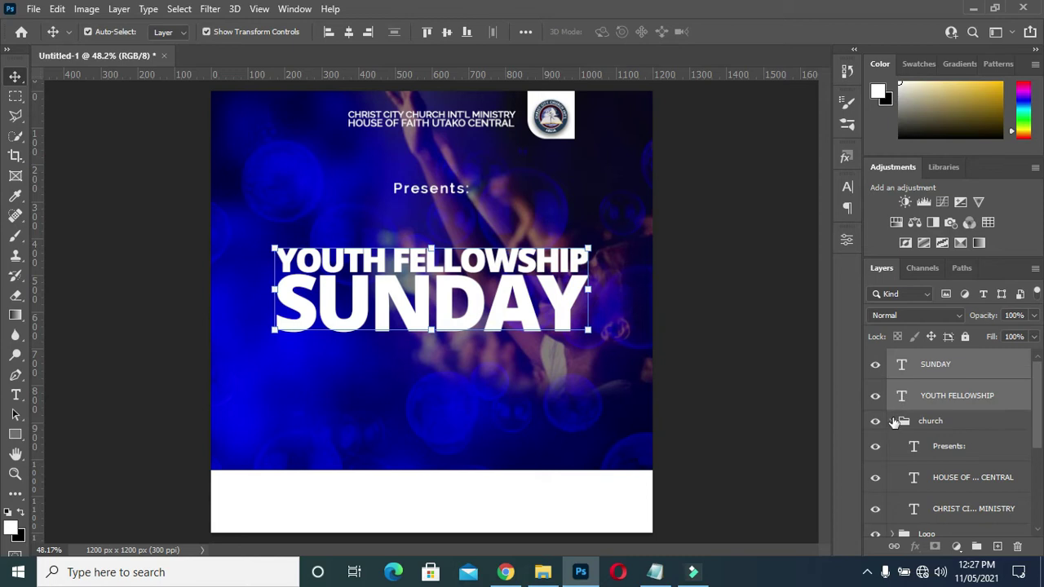
pyautogui.click(891, 422)
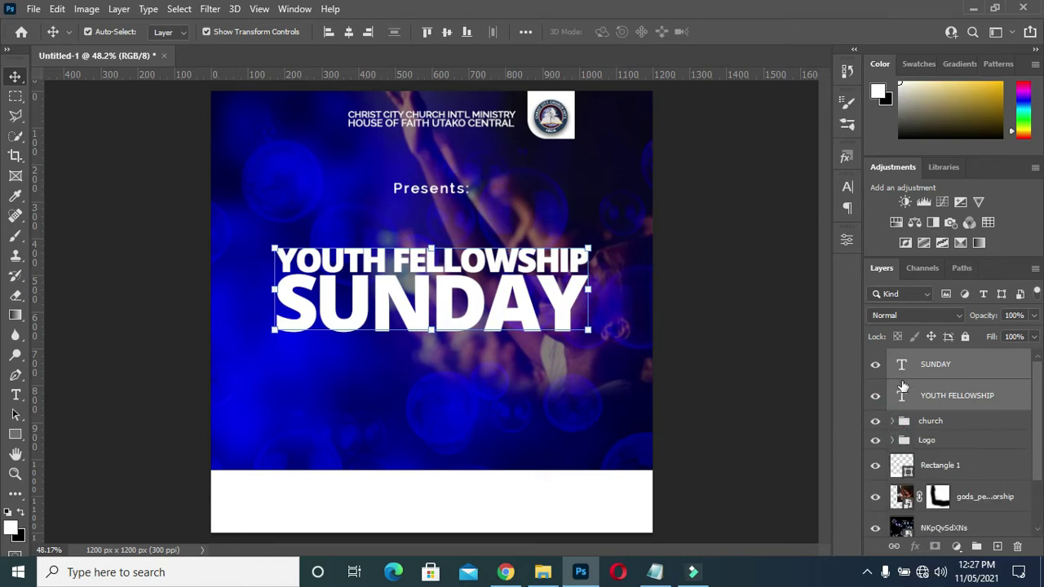
pyautogui.hotkey('ctrl', 'g')
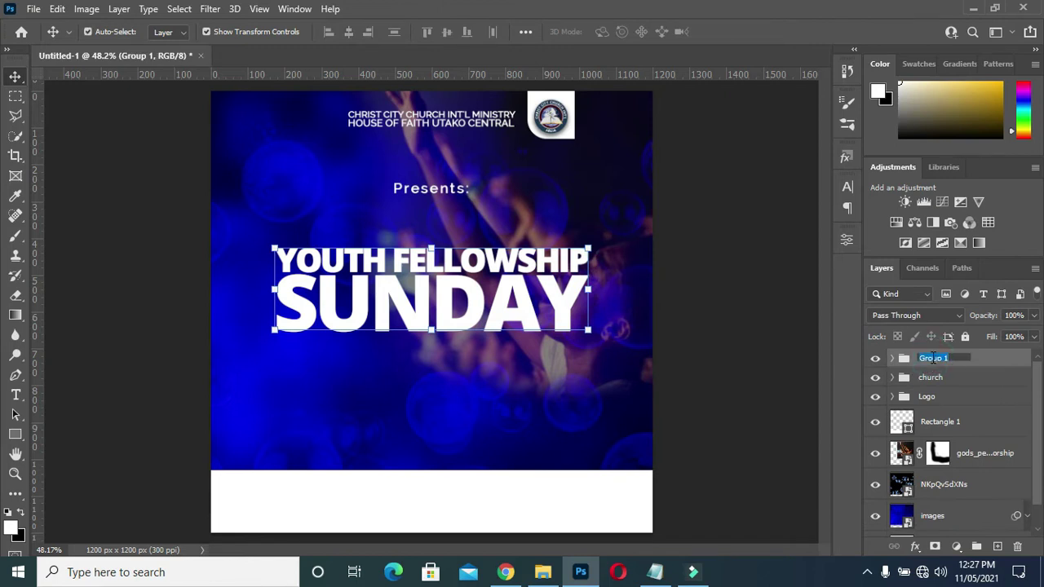
# Name the group YOUTH, duplicate it, hide the original, and convert YOUTH copy to a smart object.
pyautogui.write('YOUTH')
pyautogui.press('Return')
pyautogui.hotkey('ctrl', 'j')
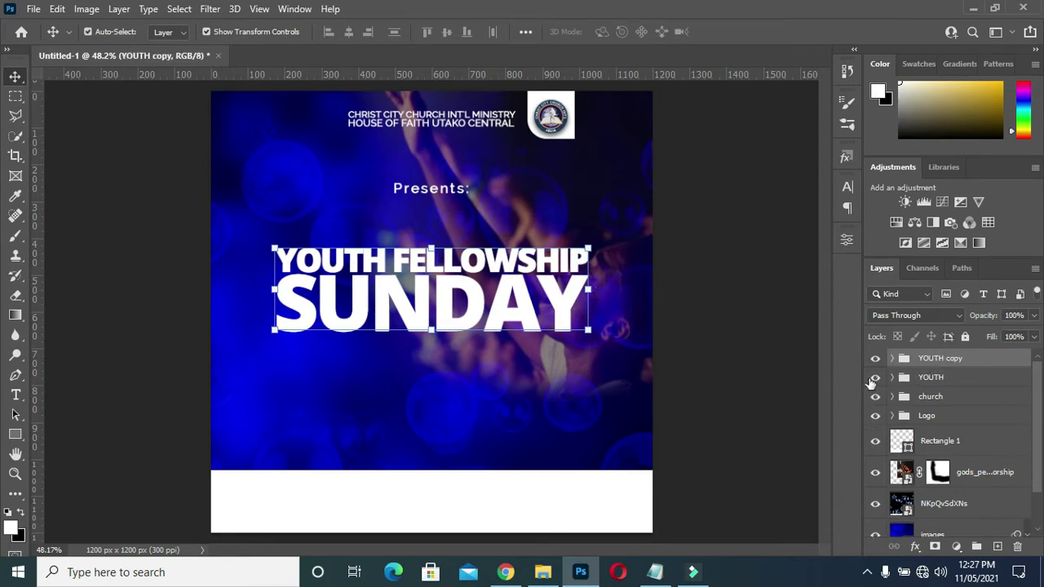
pyautogui.click(875, 377)
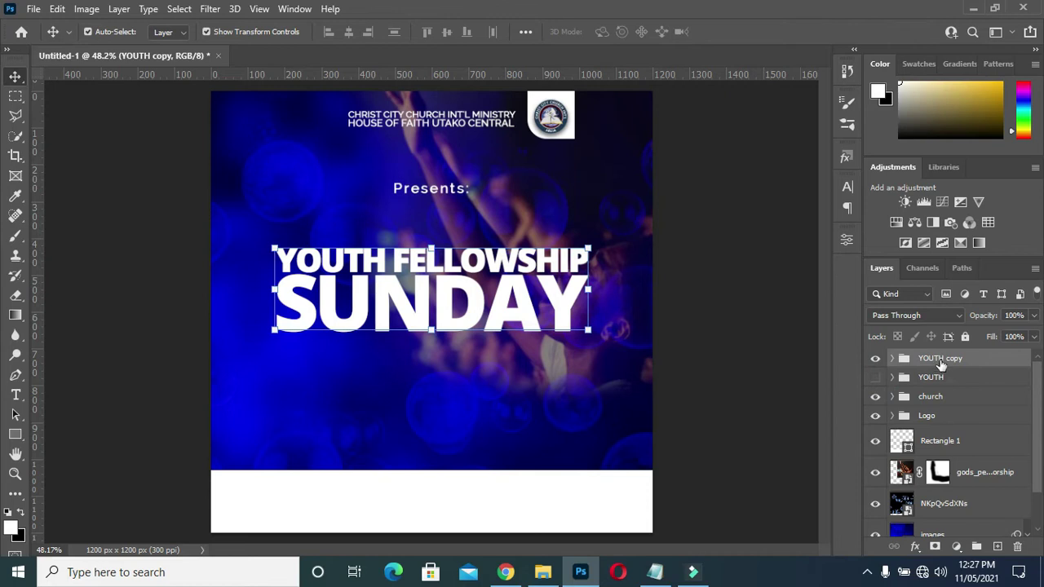
pyautogui.rightClick(940, 365)
pyautogui.click(897, 212)
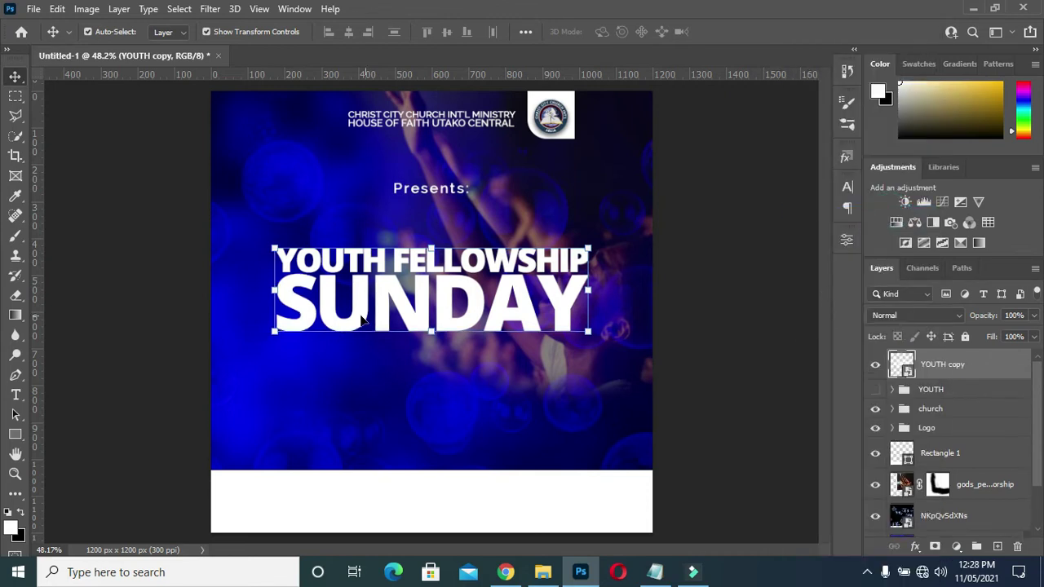
pyautogui.click(540, 573)
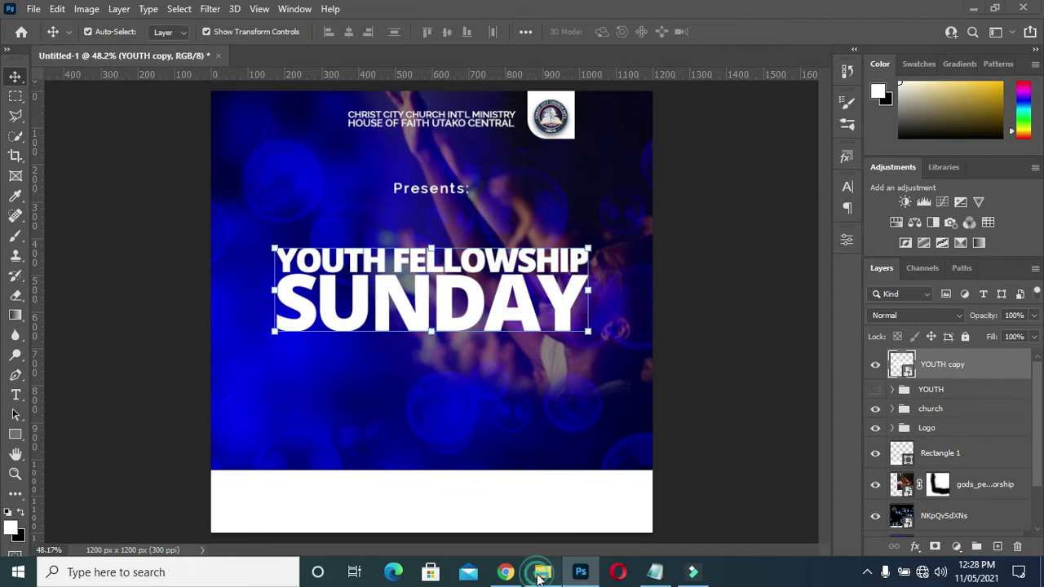
# Place the gold texture rotated 90° and scaled over the title, clipped to YOUTH copy.
pyautogui.moveTo(942, 220)
pyautogui.mouseDown()
pyautogui.moveTo(112, 295)
pyautogui.moveTo(264, 298)
pyautogui.mouseUp()
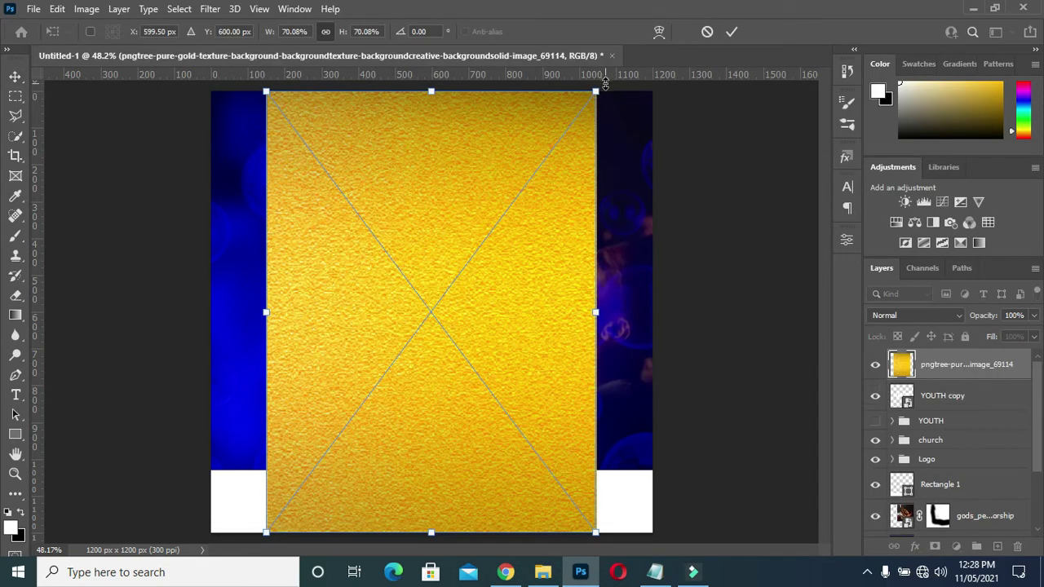
pyautogui.moveTo(606, 86); pyautogui.dragTo(670, 463)
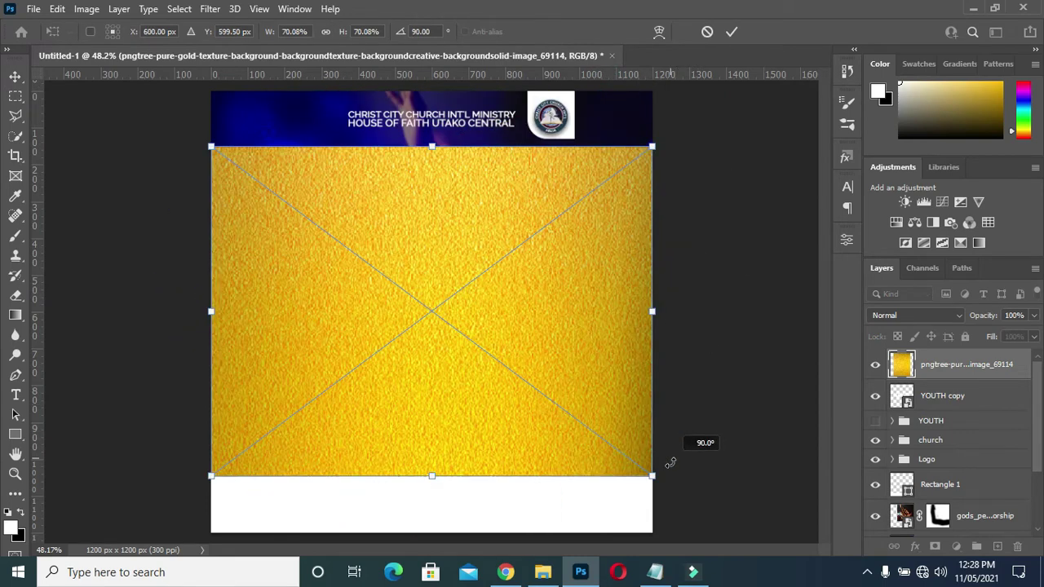
pyautogui.moveTo(652, 476); pyautogui.dragTo(528, 373)
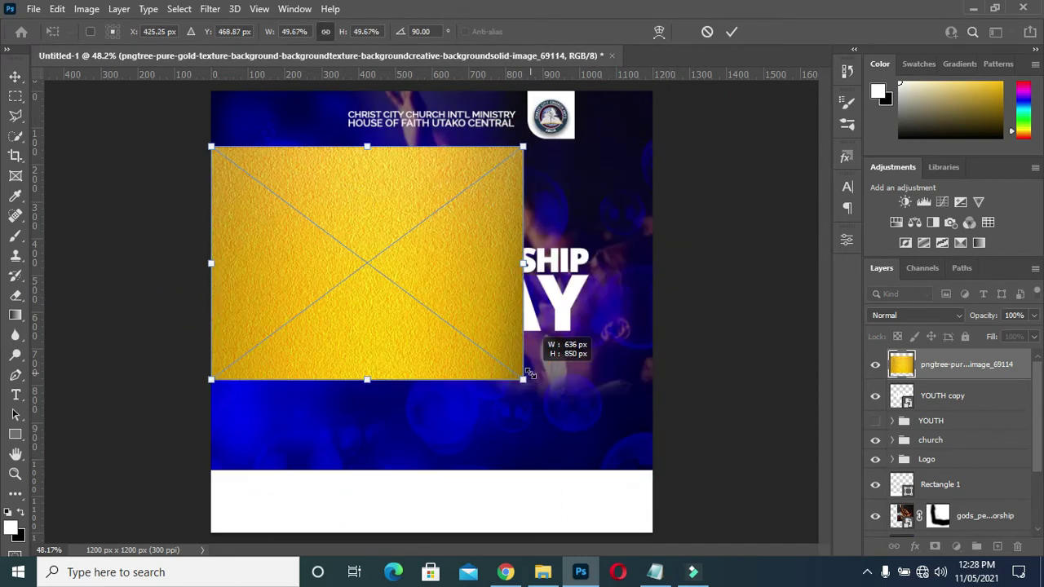
pyautogui.moveTo(500, 296); pyautogui.dragTo(589, 309)
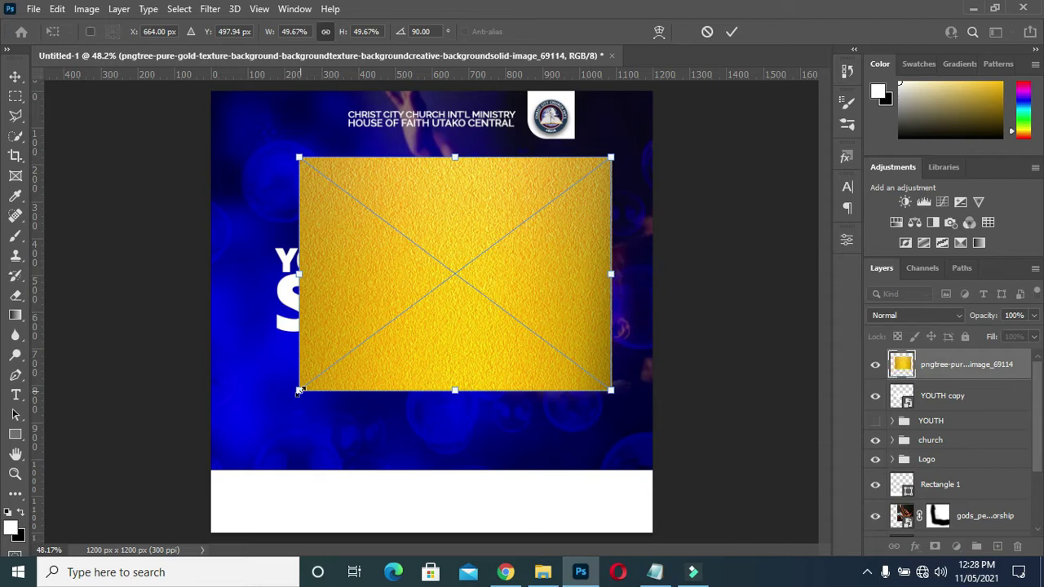
pyautogui.moveTo(299, 391); pyautogui.dragTo(247, 428)
pyautogui.click(731, 32)
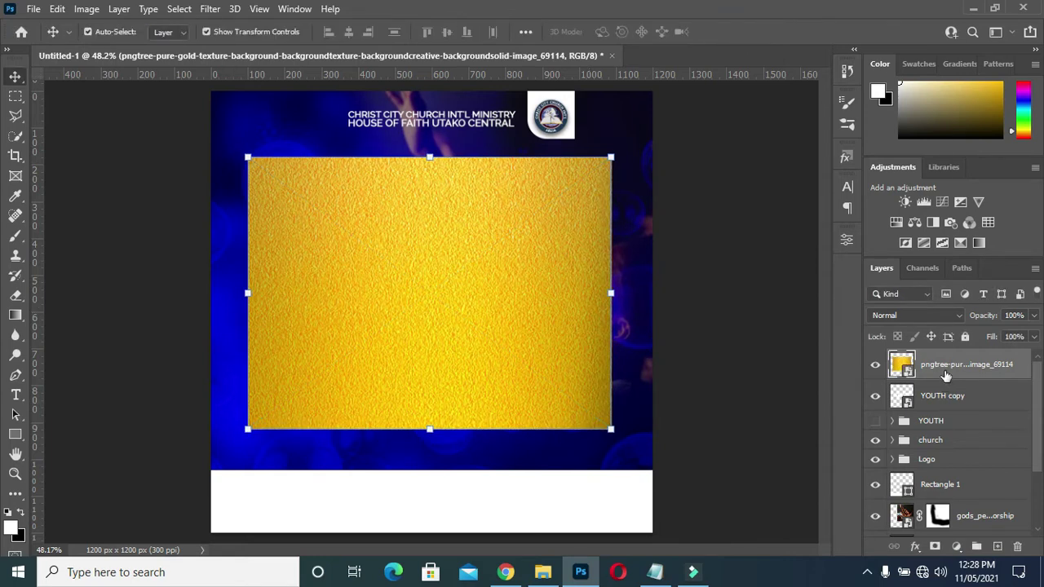
pyautogui.rightClick(946, 375)
pyautogui.click(854, 361)
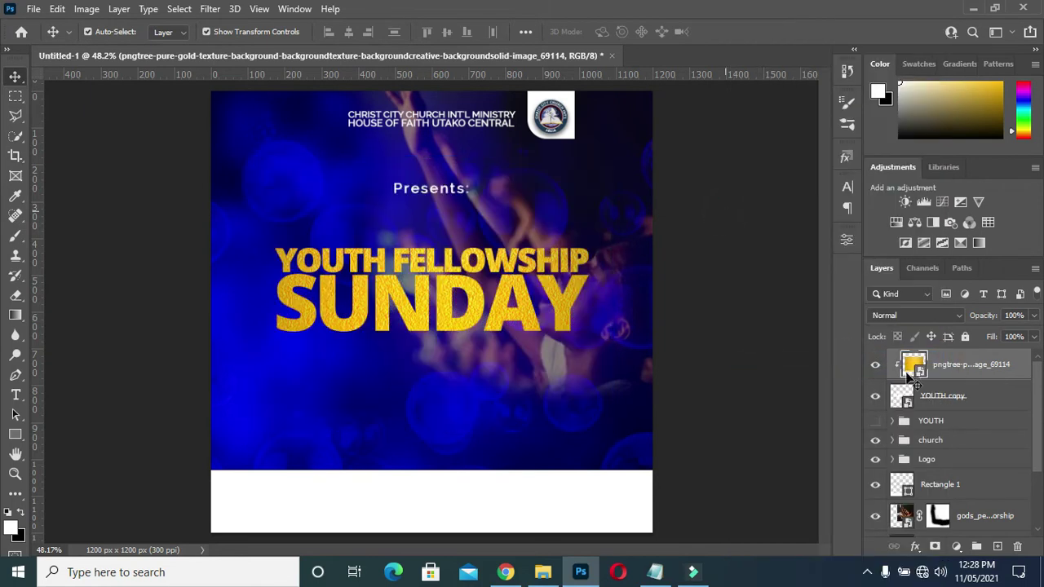
# Warp the YOUTH copy title so SUNDAY's bottom edge bows downward into a curve.
pyautogui.click(929, 396)
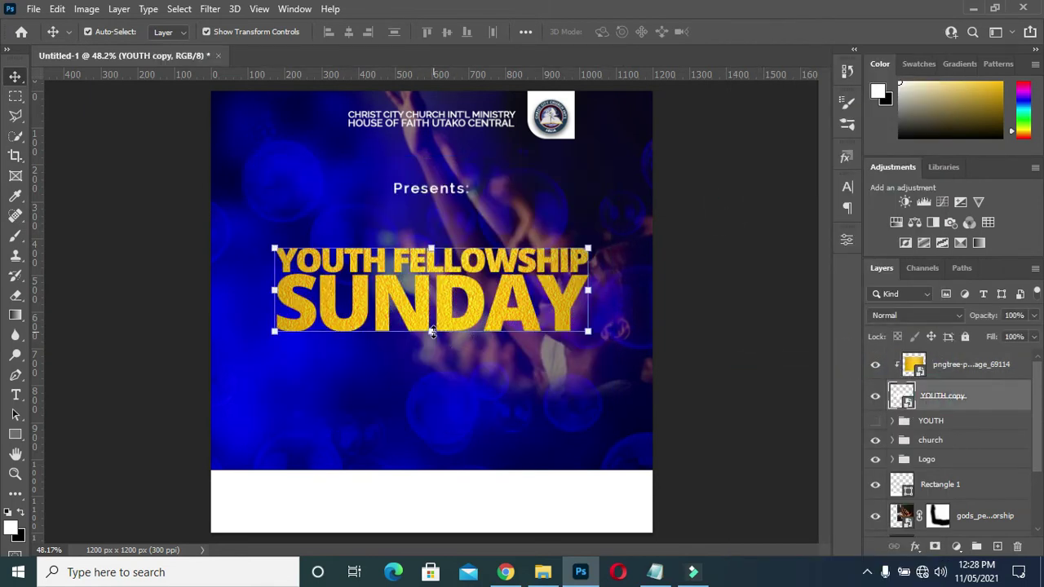
pyautogui.click(433, 331)
pyautogui.rightClick(433, 331)
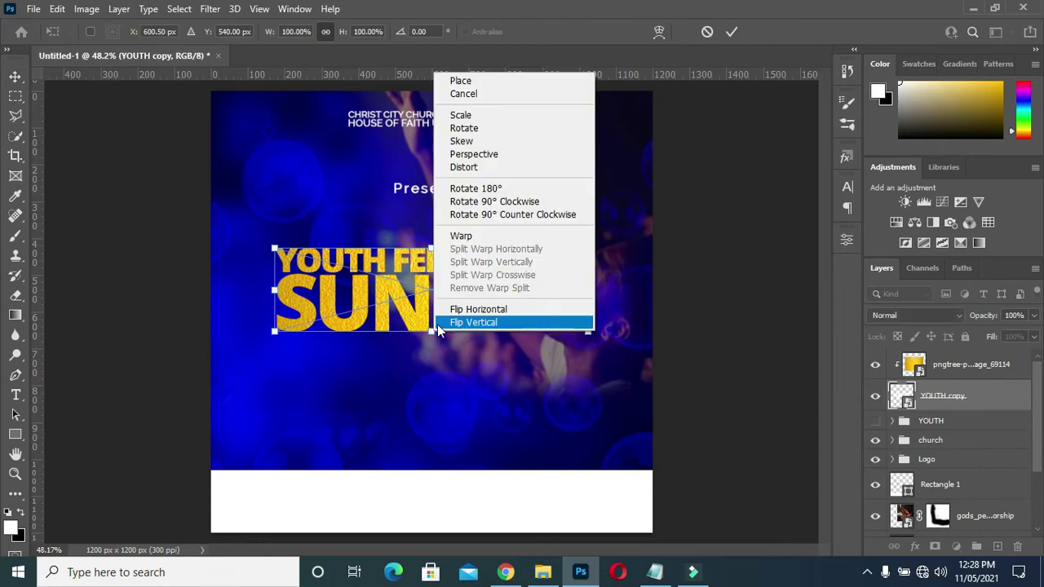
pyautogui.click(487, 236)
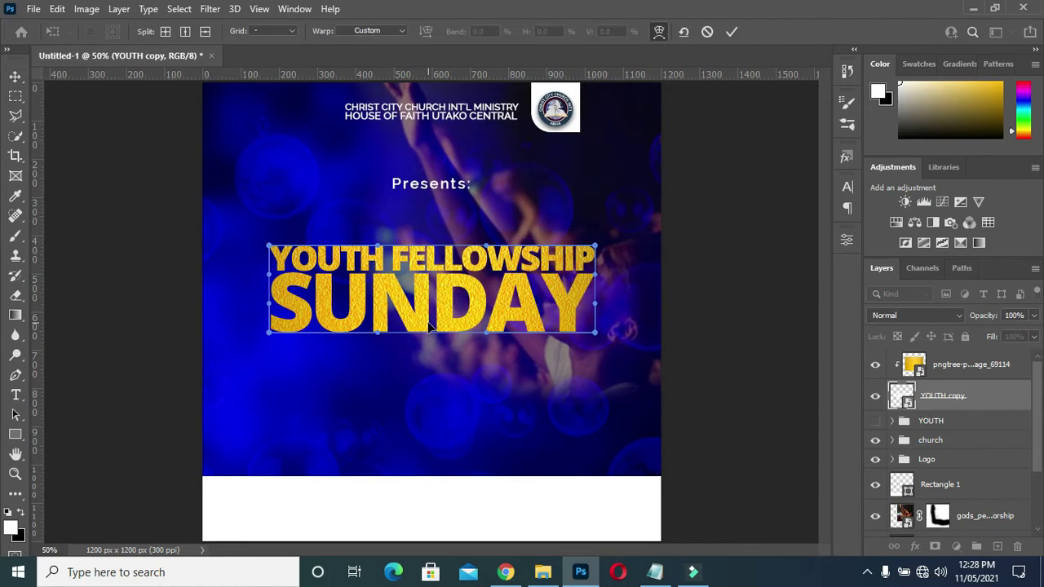
pyautogui.scroll(2, 429, 323)
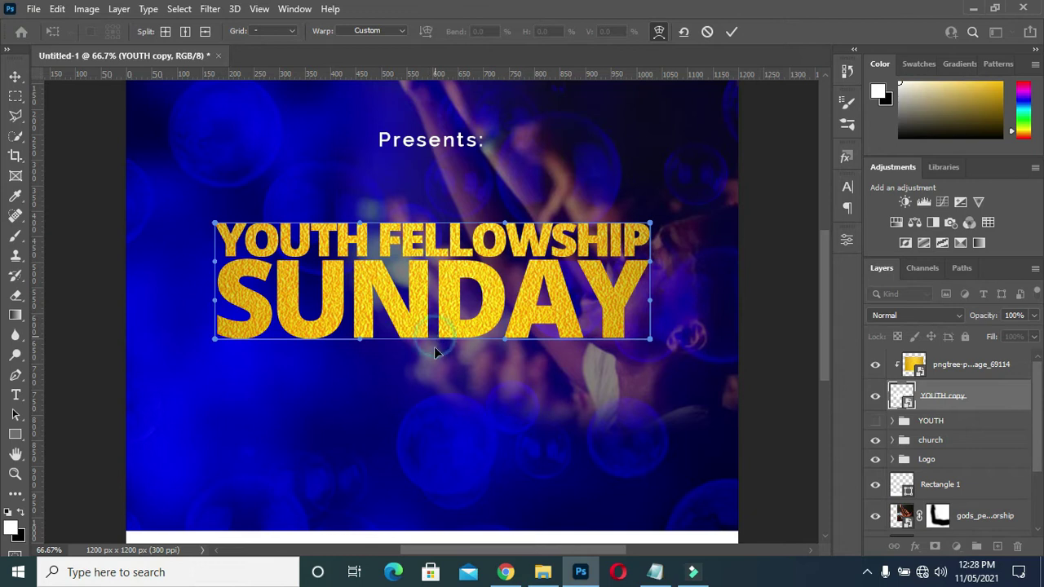
pyautogui.moveTo(433, 343); pyautogui.dragTo(435, 362)
pyautogui.moveTo(434, 361); pyautogui.dragTo(436, 368)
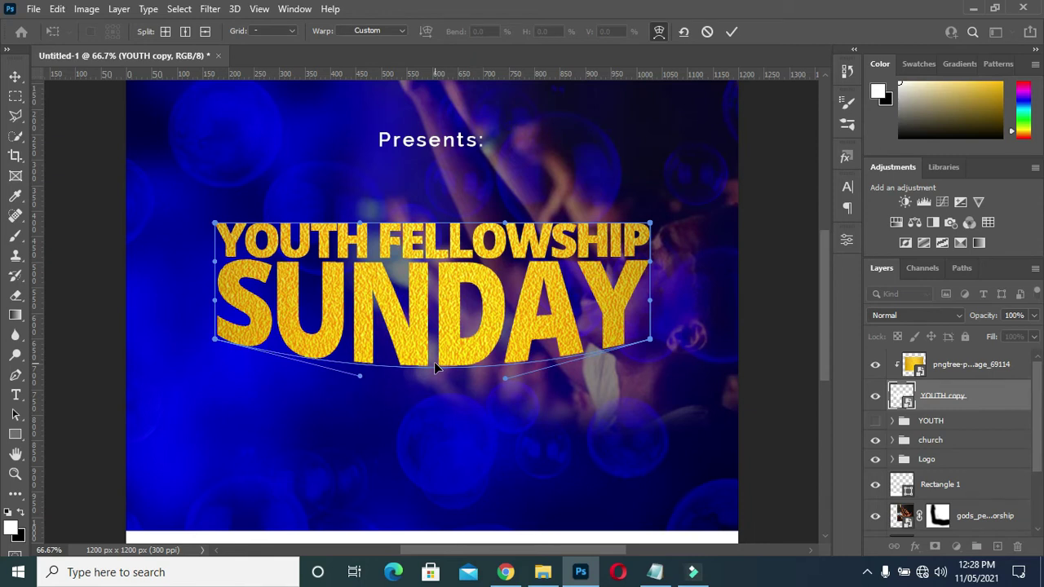
pyautogui.scroll(-1, 519, 252)
pyautogui.scroll(-3, 519, 252)
pyautogui.keyDown('alt'); pyautogui.scroll(-1, 531, 371); pyautogui.keyUp('alt')
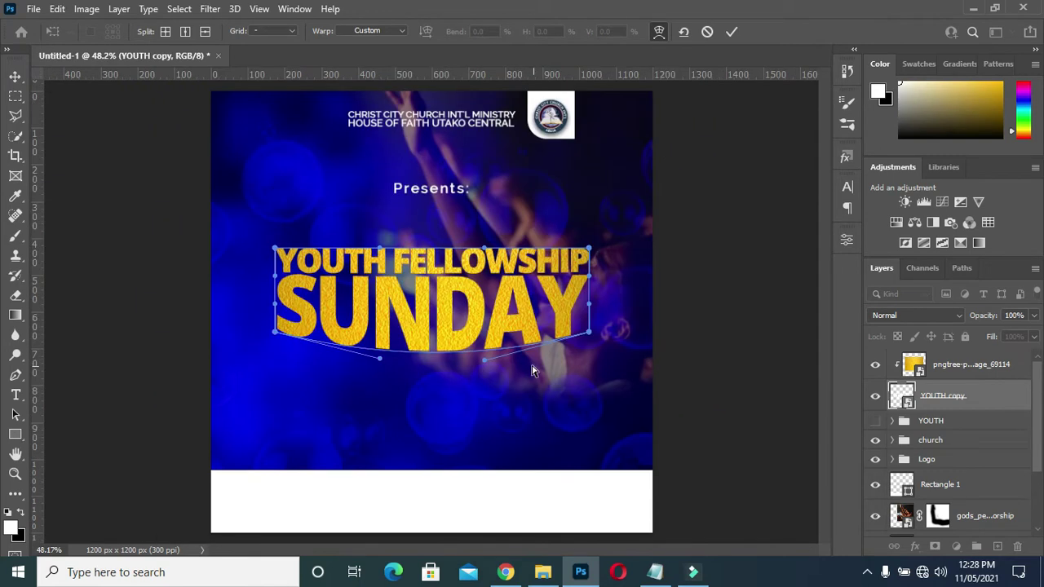
pyautogui.click(731, 31)
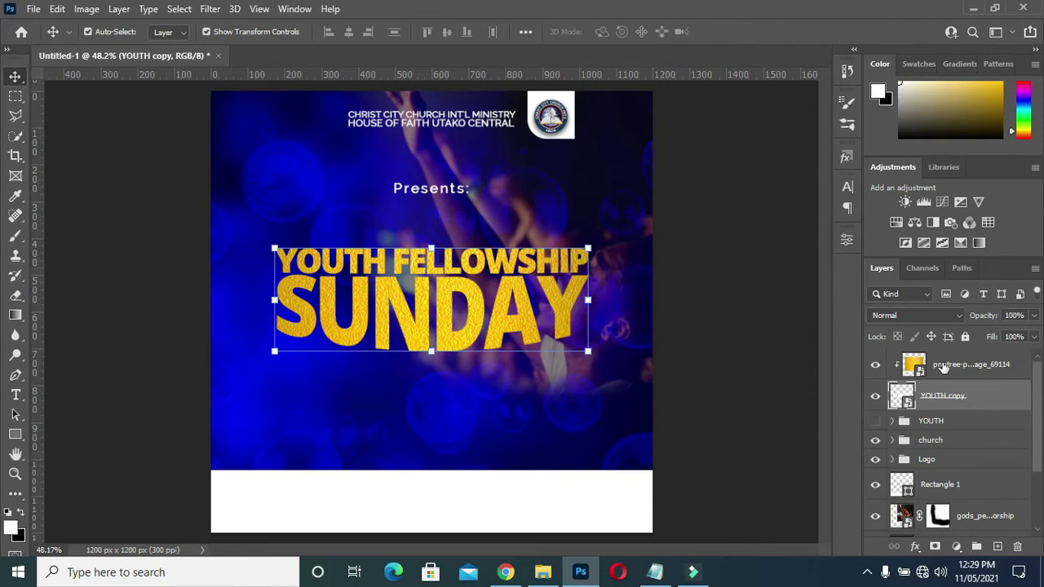
pyautogui.click(929, 420)
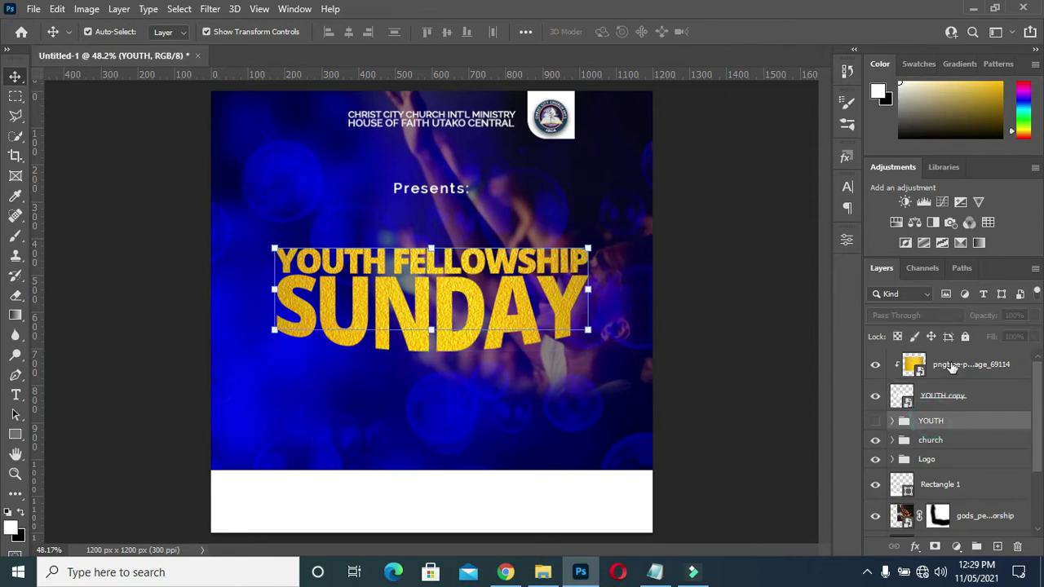
# Group the gold texture, YOUTH copy and hidden YOUTH group into a new group named YOUTH.
pyautogui.keyDown('shift'); pyautogui.click(949, 367); pyautogui.keyUp('shift')
pyautogui.hotkey('ctrl', 'g')
pyautogui.doubleClick(933, 358)
pyautogui.write('YOUTH')
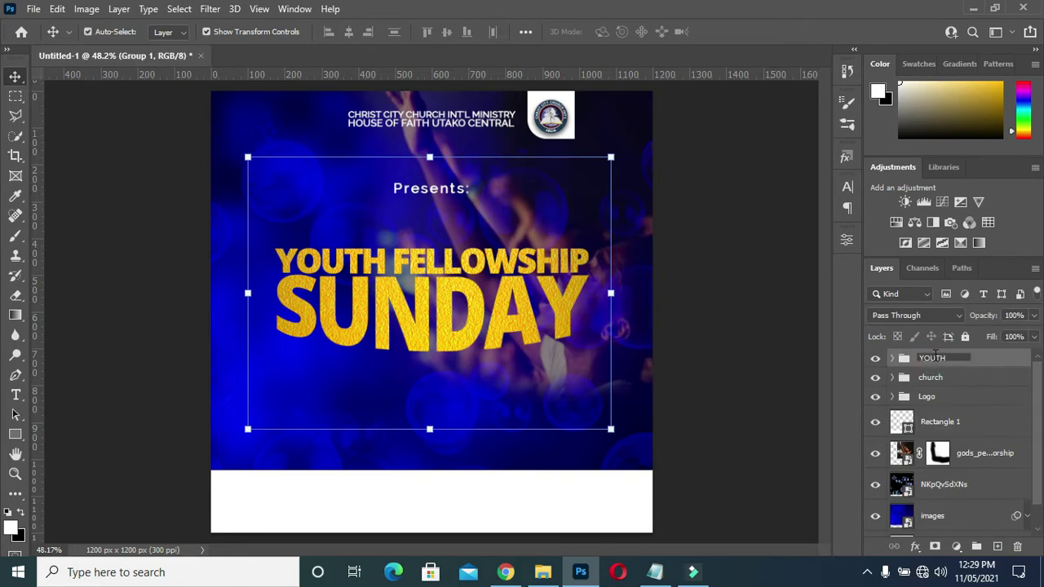
pyautogui.press('Return')
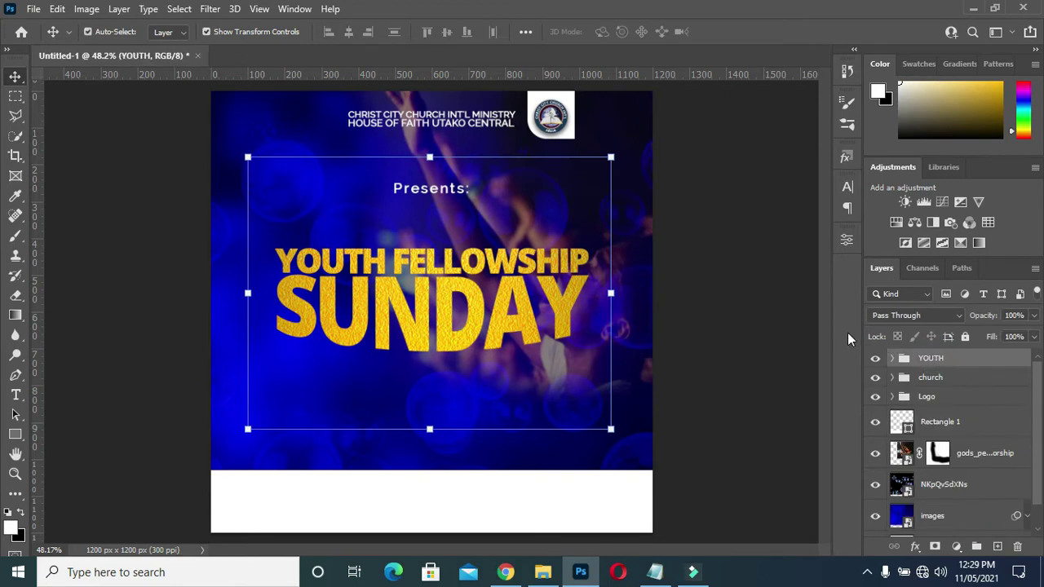
# Give the YOUTH group a Chisel Hard Inner Bevel (115% depth, 3 px) and enable Inner Glow.
pyautogui.click(915, 546)
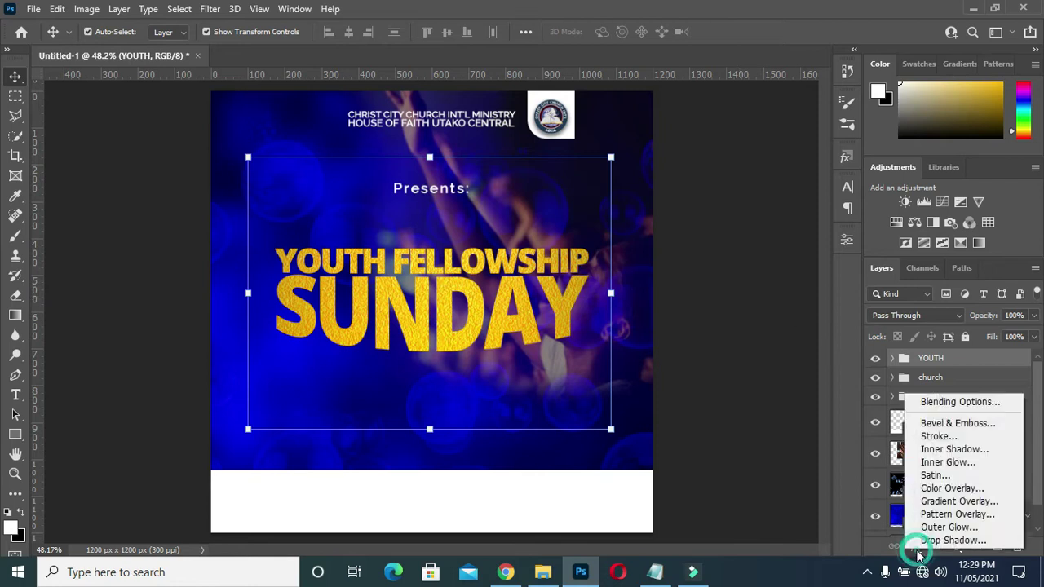
pyautogui.click(958, 403)
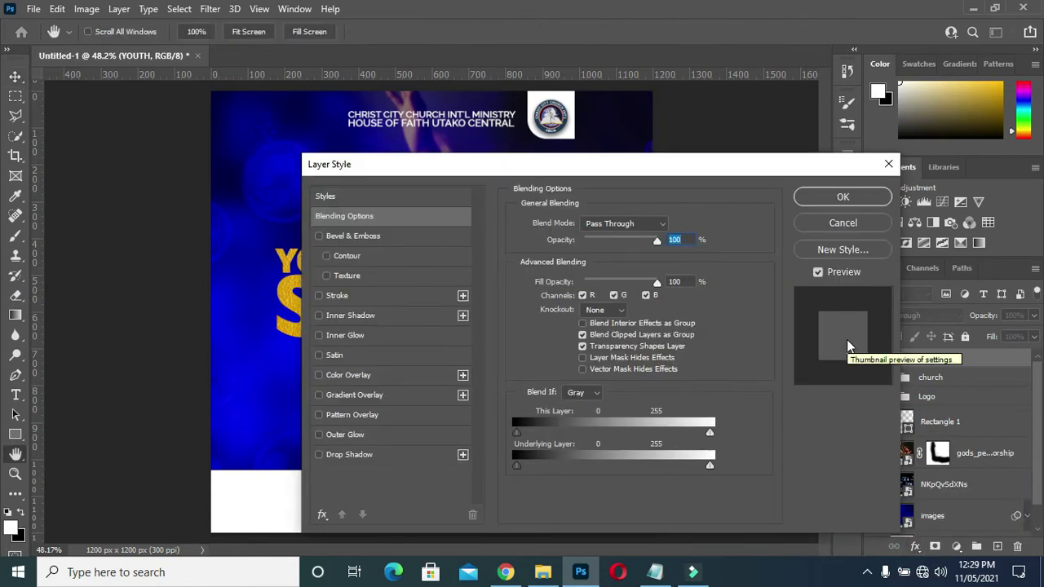
pyautogui.click(388, 236)
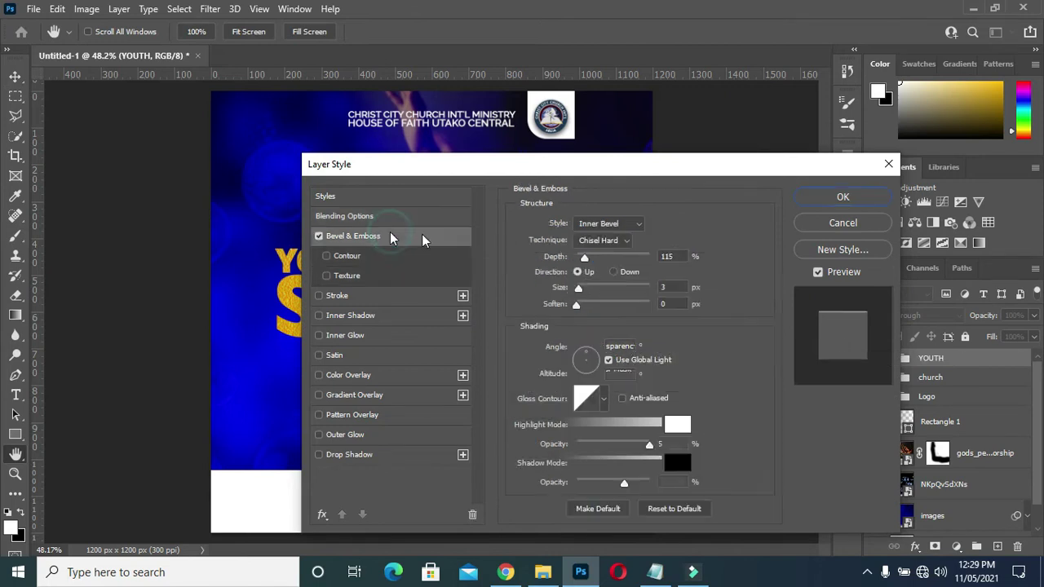
pyautogui.click(633, 223)
pyautogui.click(628, 244)
pyautogui.click(619, 266)
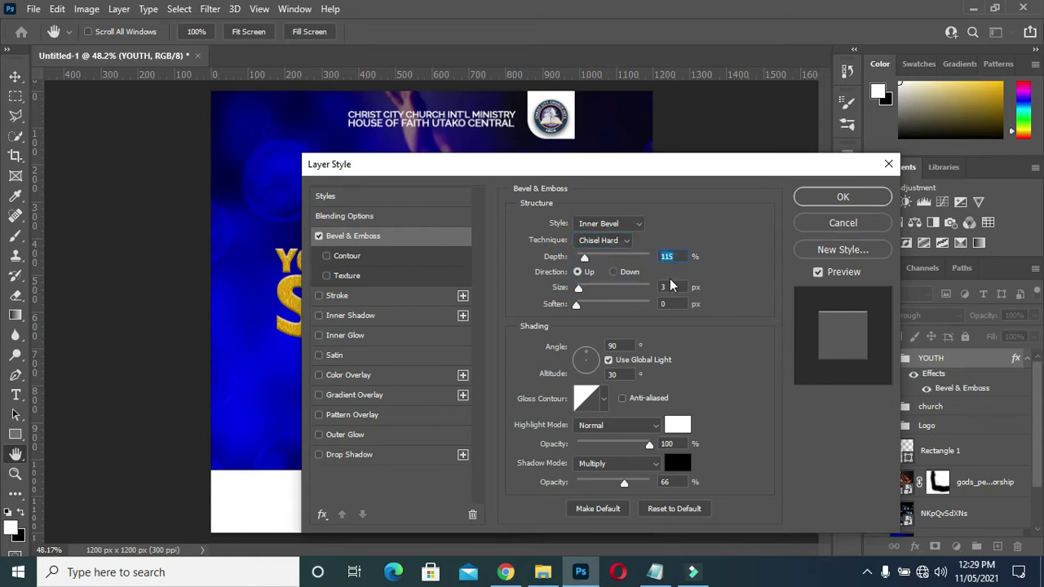
pyautogui.click(670, 287)
pyautogui.click(667, 444)
pyautogui.click(585, 341)
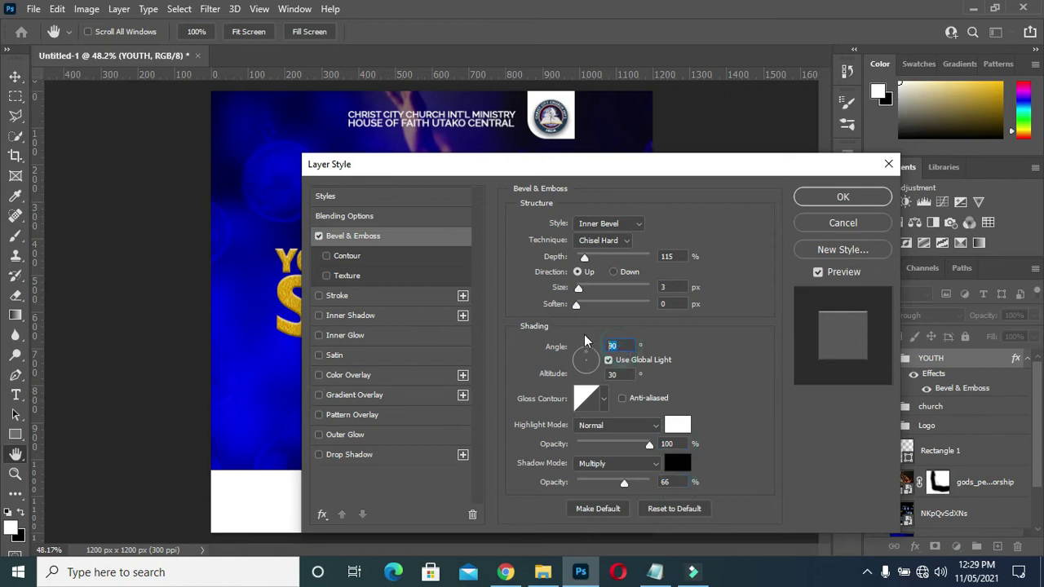
pyautogui.click(341, 337)
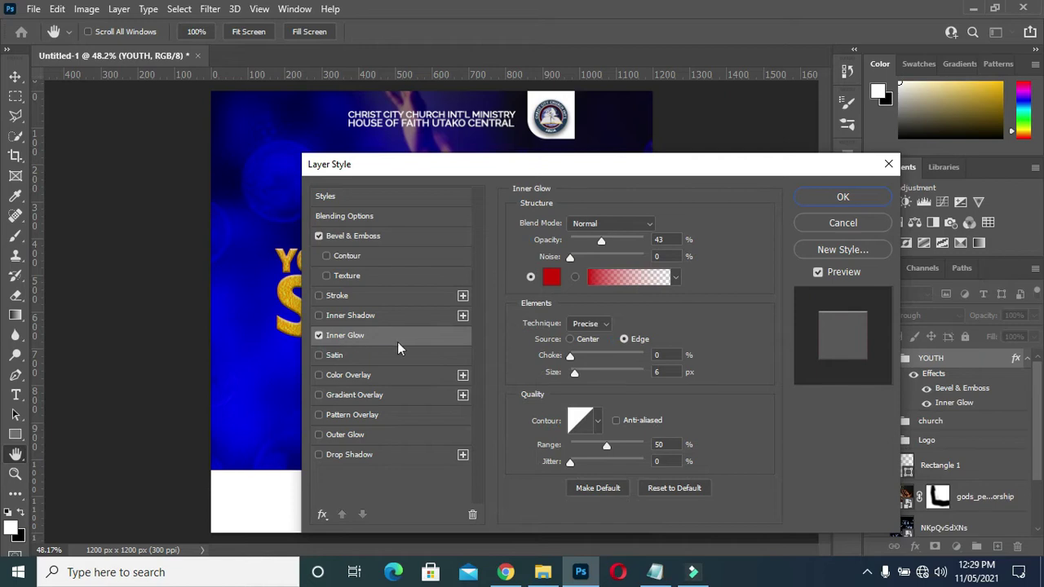
# Set the Inner Glow to red cd1103 at 43% opacity with Precise technique, then enable Satin.
pyautogui.click(552, 278)
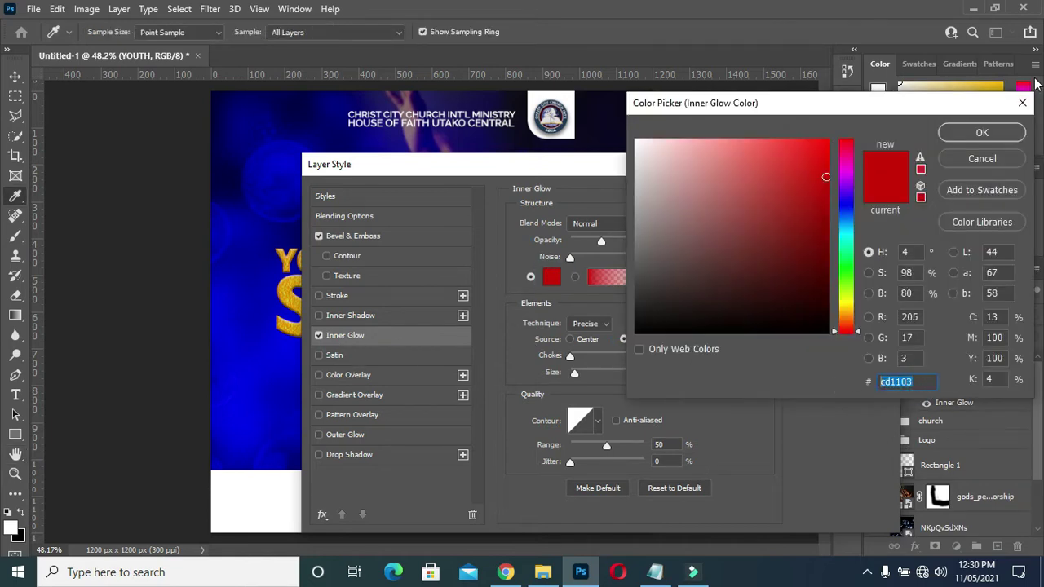
pyautogui.click(983, 133)
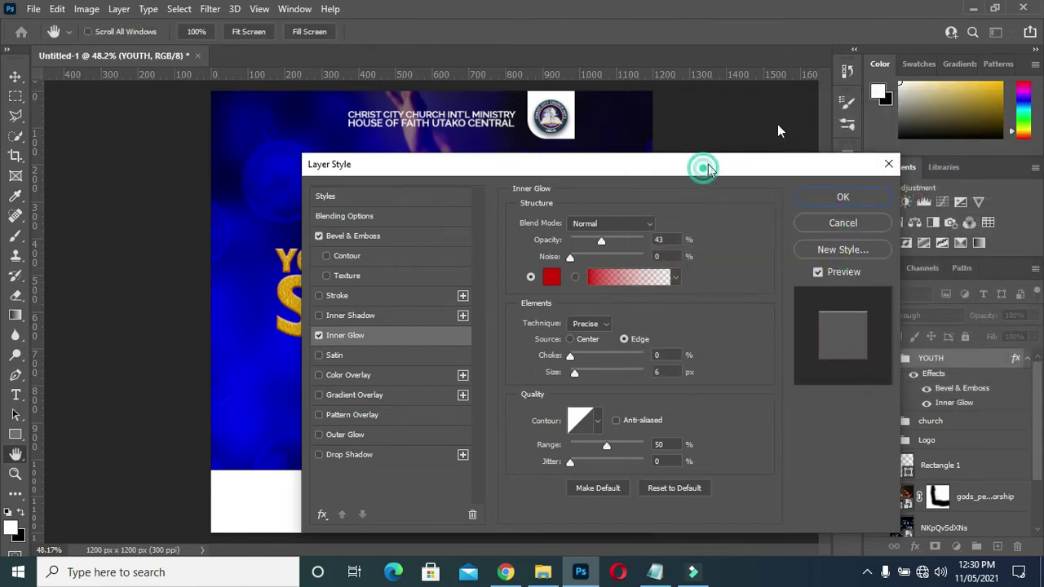
pyautogui.moveTo(706, 168); pyautogui.dragTo(939, 94)
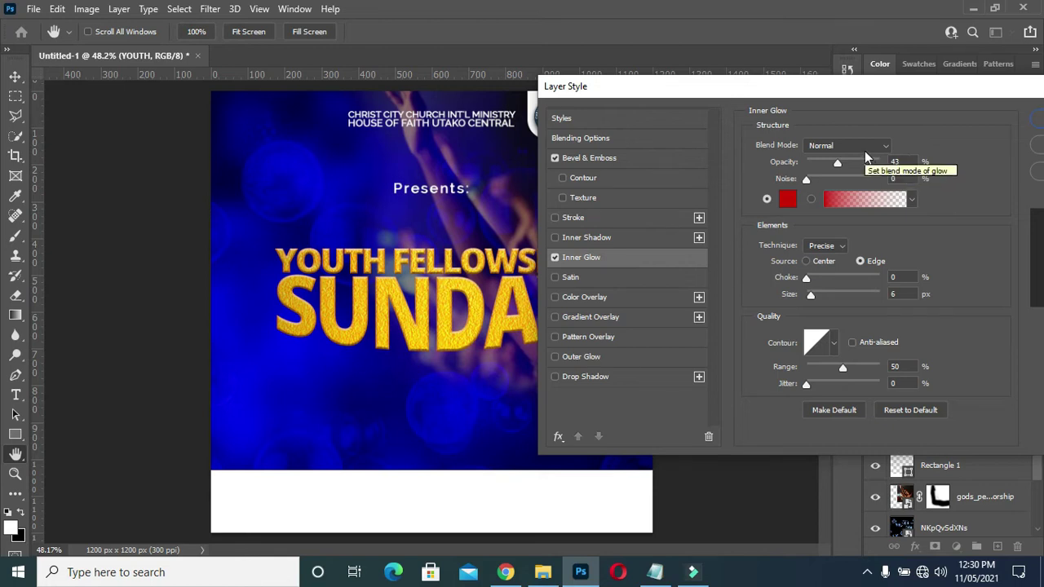
pyautogui.doubleClick(900, 162)
pyautogui.click(834, 245)
pyautogui.click(832, 273)
pyautogui.click(906, 247)
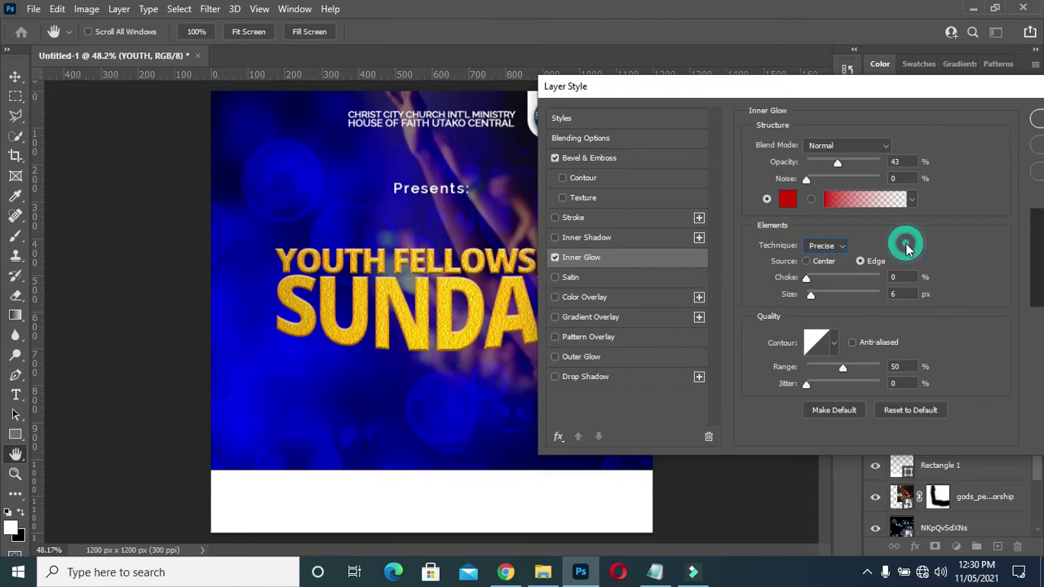
pyautogui.doubleClick(896, 366)
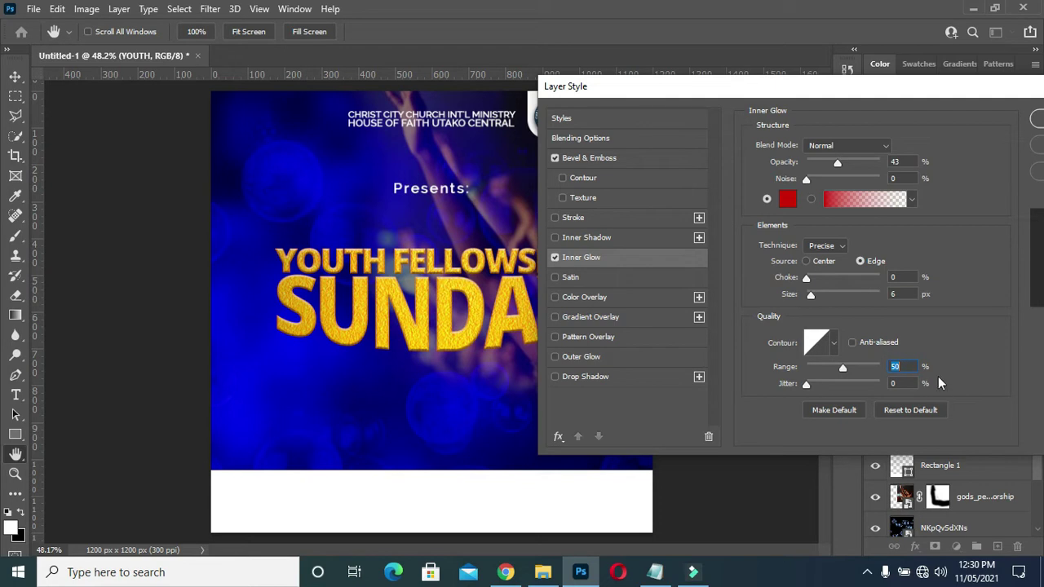
pyautogui.click(592, 281)
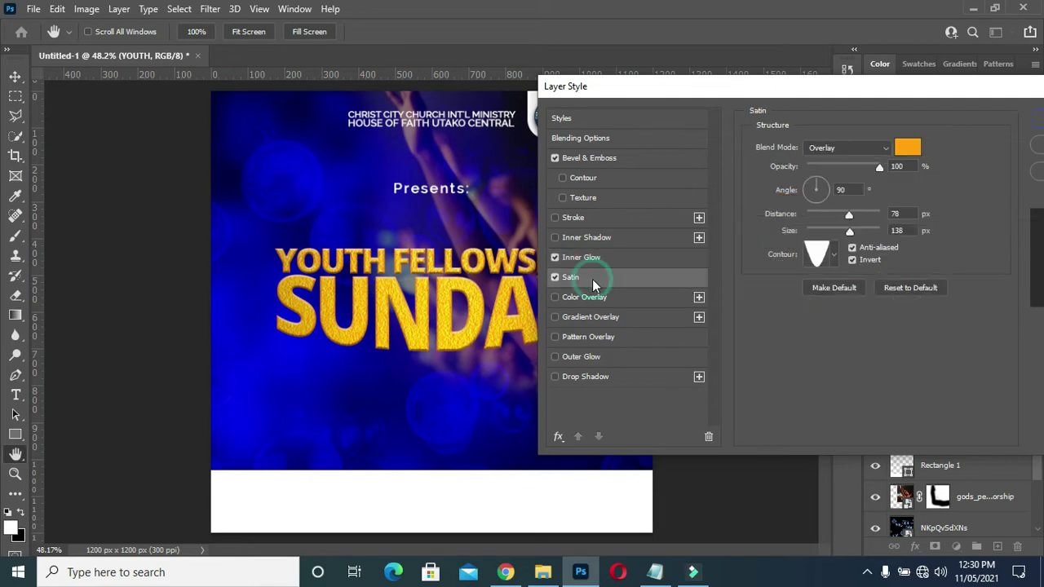
# Set Satin to orange ffa100 Overlay, inverted contour, 78 px distance, 138 px size; enable Drop Shadow.
pyautogui.click(903, 144)
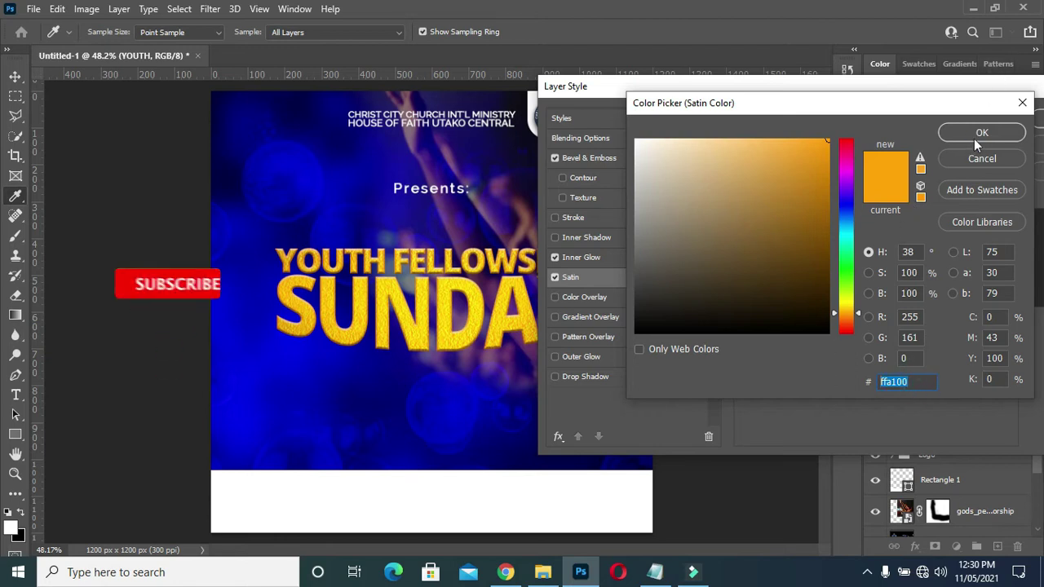
pyautogui.click(979, 134)
pyautogui.click(833, 254)
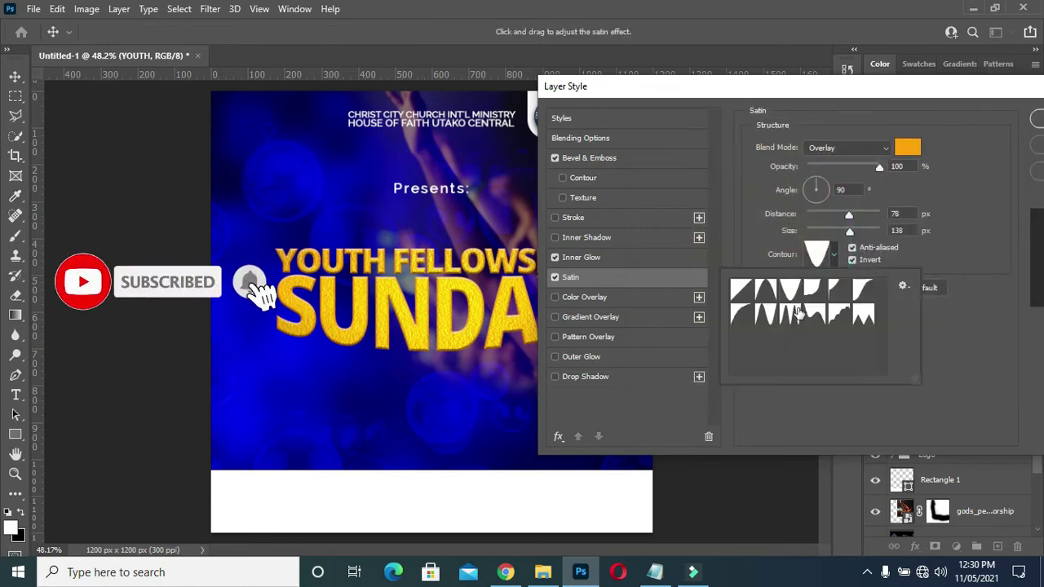
pyautogui.click(955, 188)
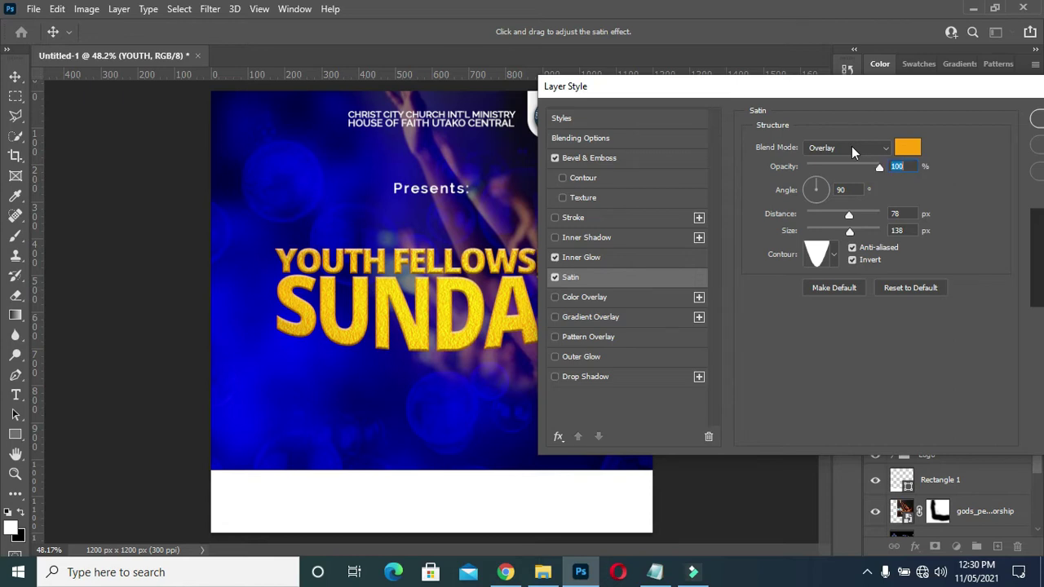
pyautogui.click(851, 148)
pyautogui.click(831, 331)
pyautogui.click(905, 214)
pyautogui.click(911, 230)
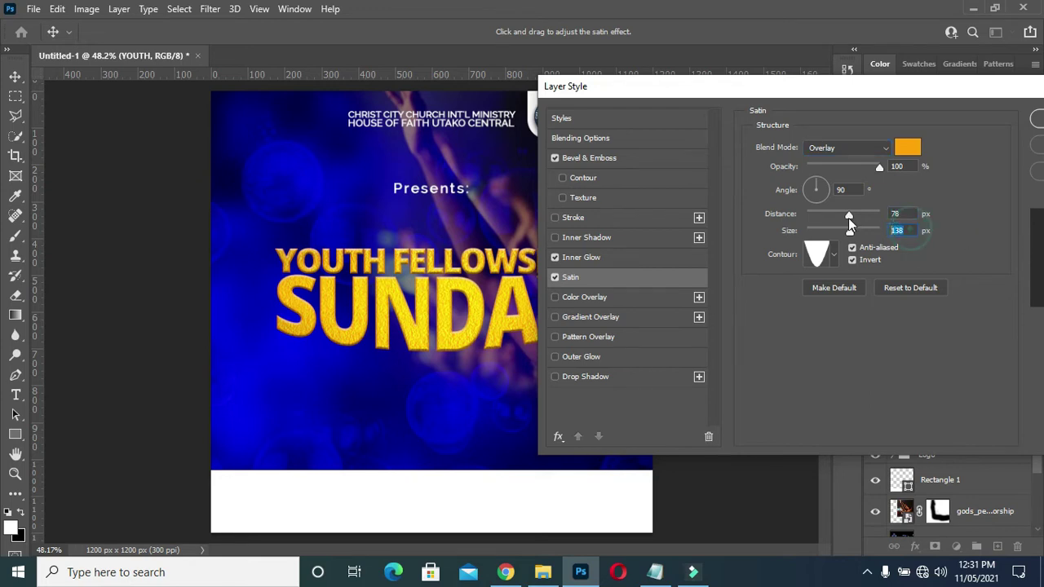
pyautogui.click(595, 377)
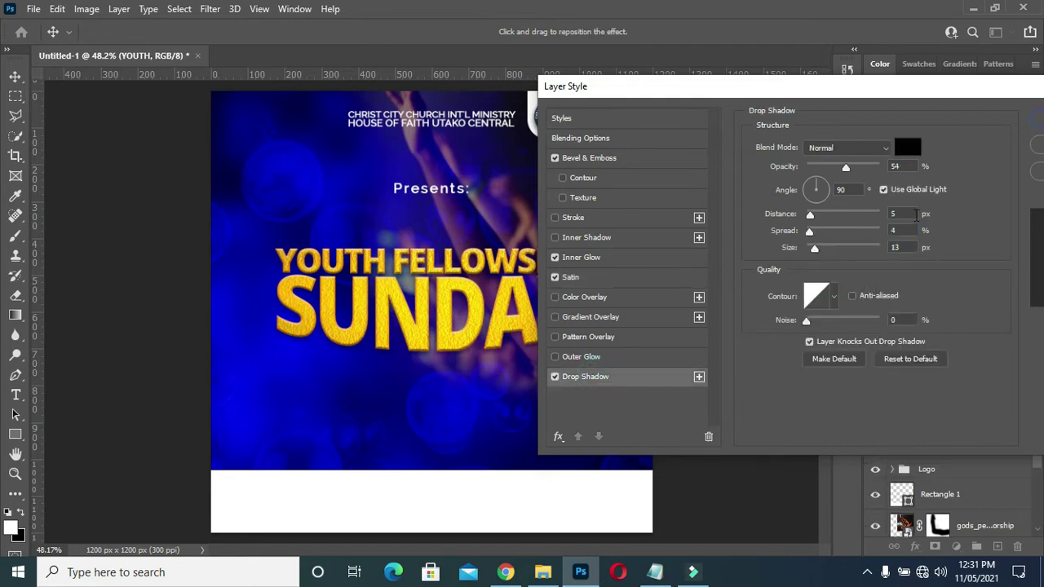
# Set the drop shadow to 15 px distance, 4% spread and 9 px size, and apply the layer styles.
pyautogui.click(905, 214)
pyautogui.write('54')
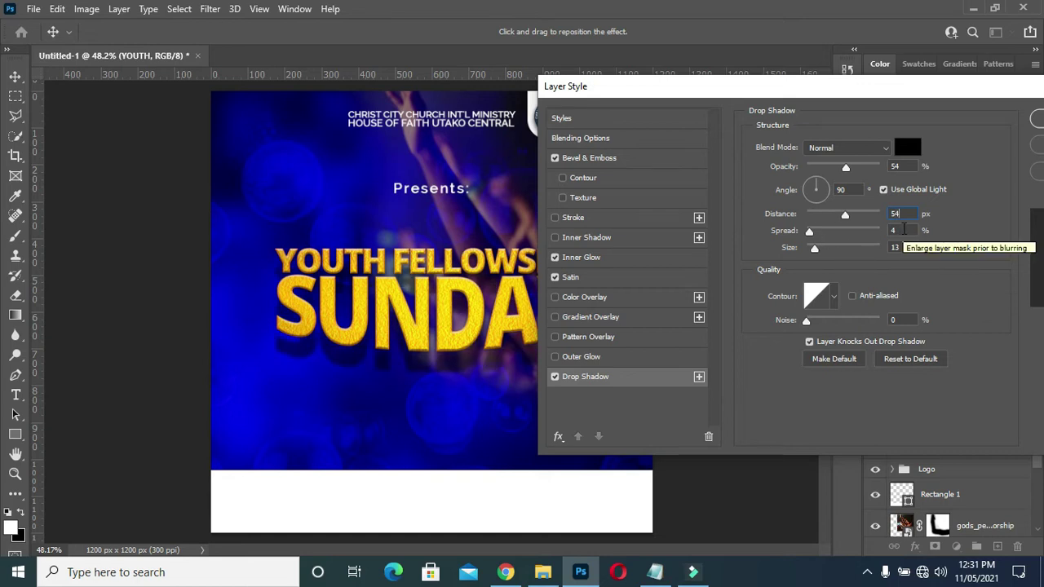
pyautogui.click(903, 230)
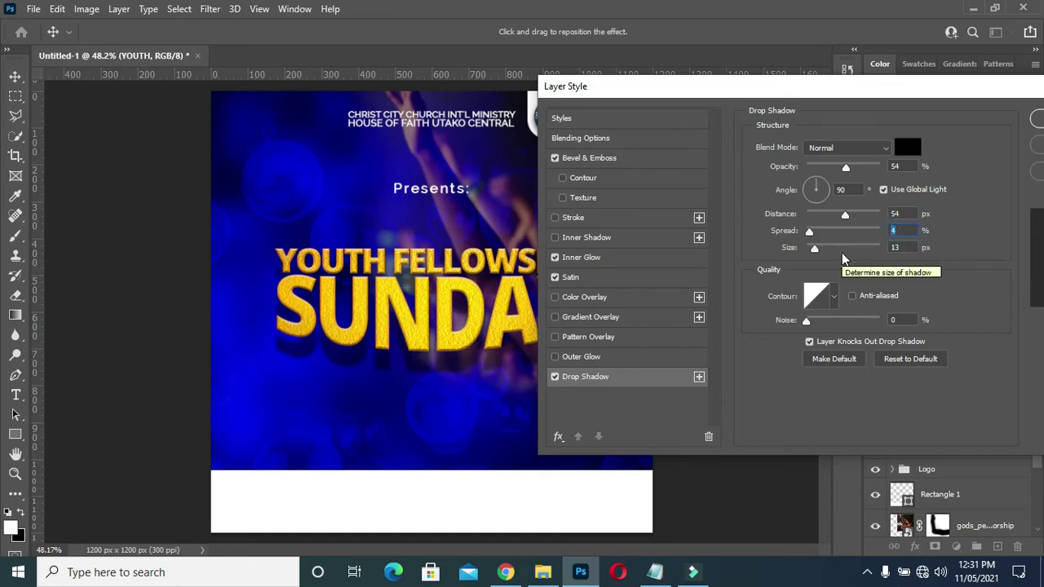
pyautogui.hotkey('shift', 'Tab')
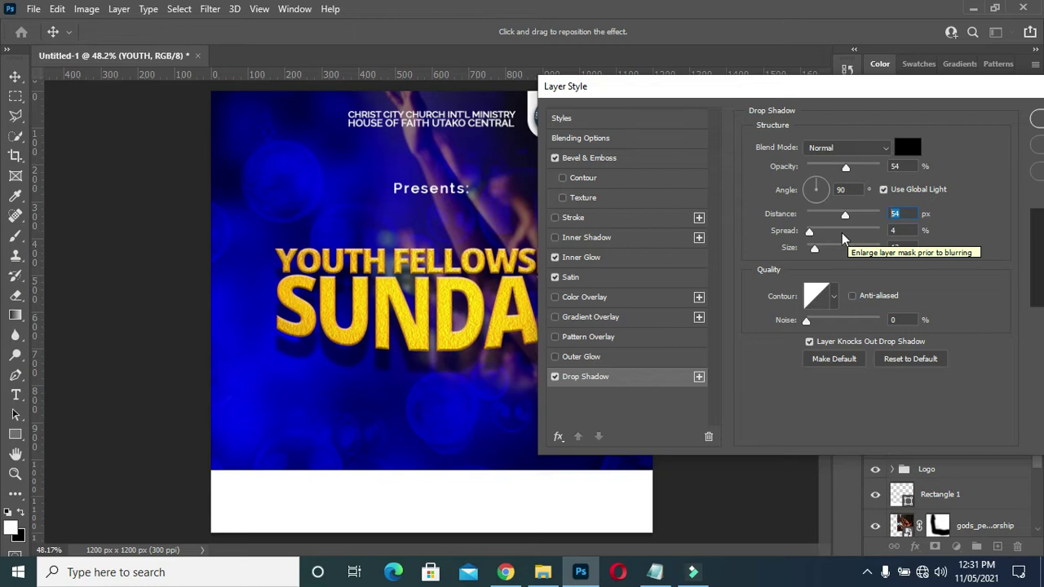
pyautogui.write('15')
pyautogui.click(902, 233)
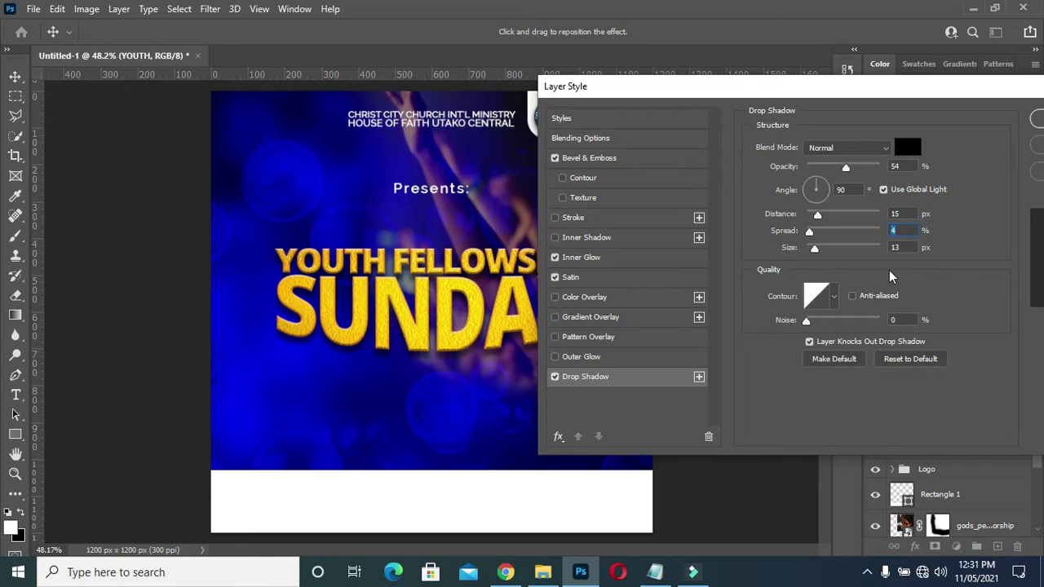
pyautogui.click(897, 247)
pyautogui.write('9')
pyautogui.moveTo(905, 94)
pyautogui.mouseDown()
pyautogui.moveTo(938, 91)
pyautogui.moveTo(782, 99)
pyautogui.mouseUp()
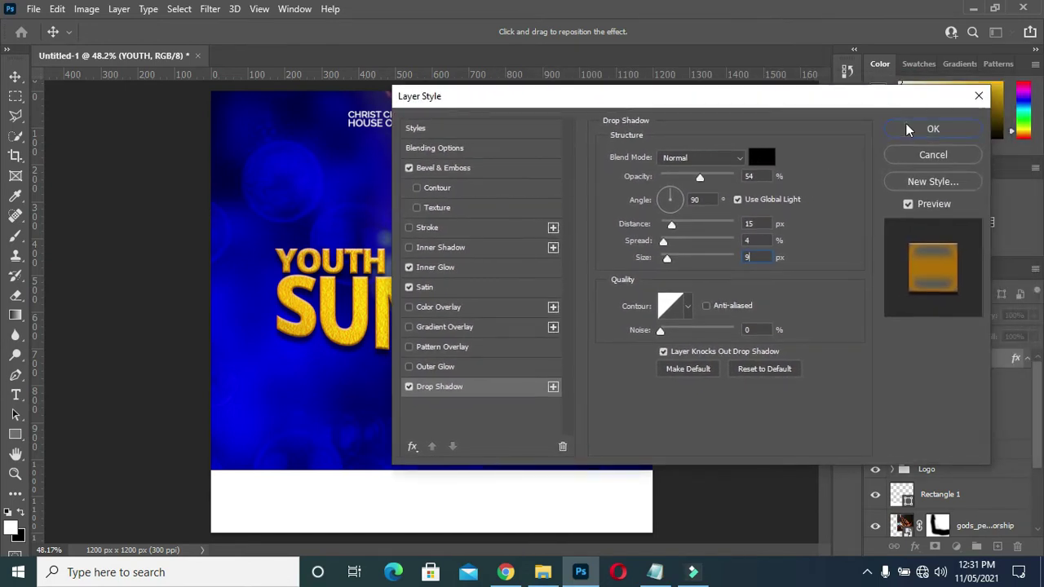
pyautogui.click(905, 127)
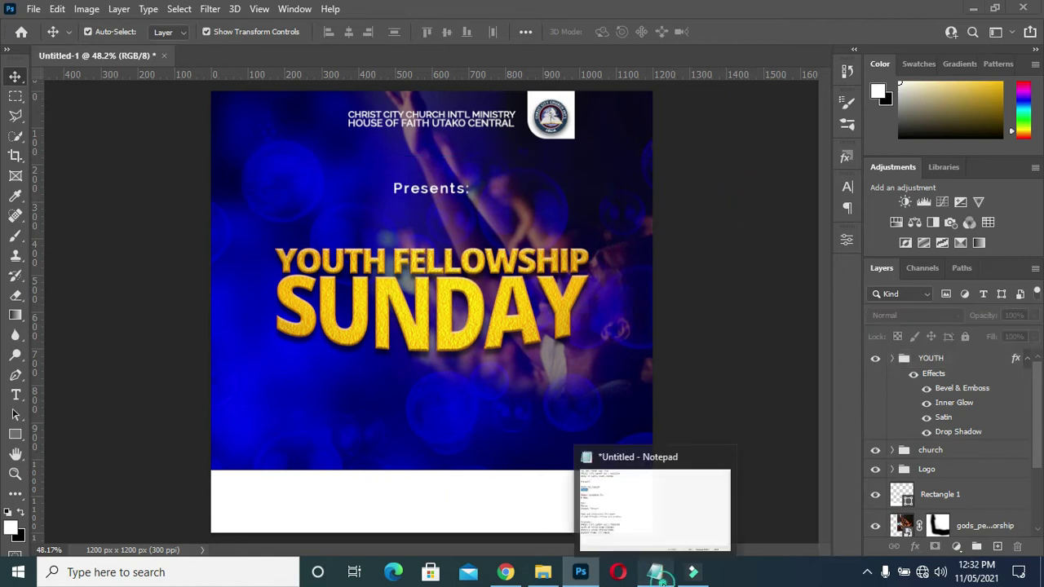
# Select the word SUNDAY in the Notepad flyer text.
pyautogui.click(654, 571)
pyautogui.moveTo(232, 199); pyautogui.dragTo(145, 188)
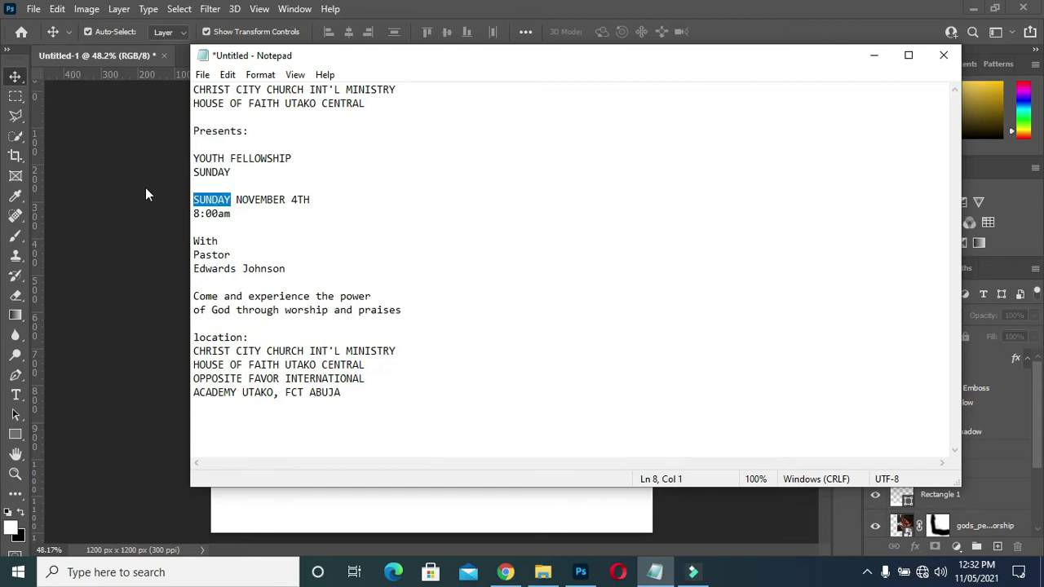
pyautogui.moveTo(145, 187)
pyautogui.mouseDown()
pyautogui.moveTo(218, 199)
pyautogui.moveTo(194, 199)
pyautogui.mouseUp()
# Add a white SUNDAY text layer in Century Gothic Bold at the flyer's lower left.
pyautogui.click(872, 56)
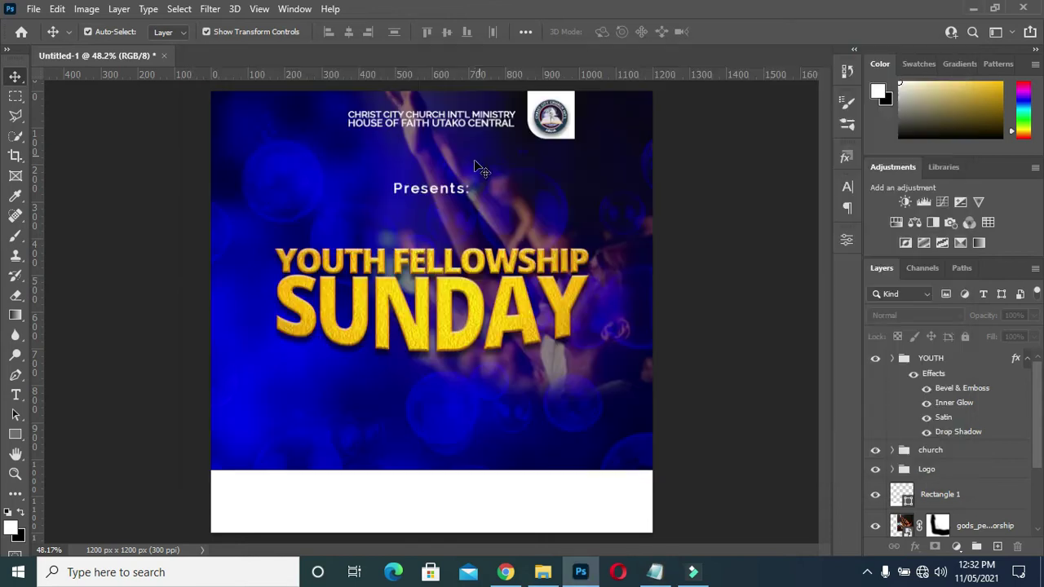
pyautogui.click(16, 394)
pyautogui.click(210, 31)
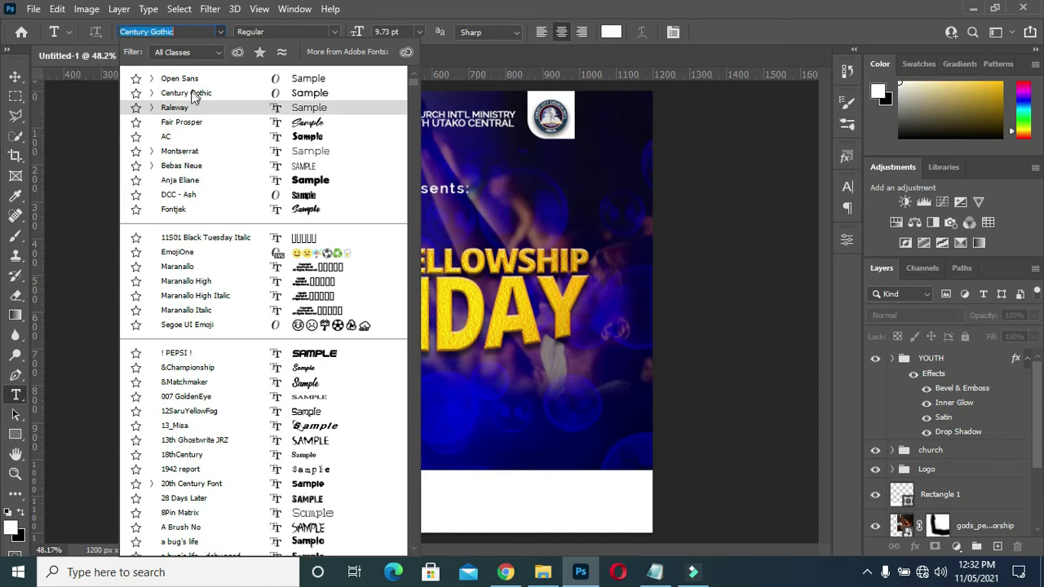
pyautogui.click(188, 93)
pyautogui.click(332, 31)
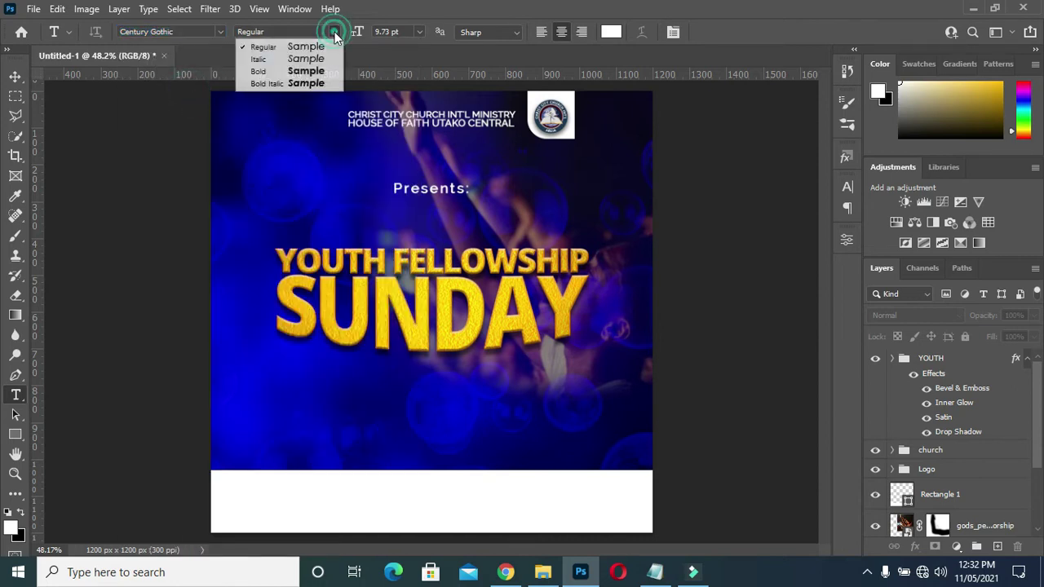
pyautogui.click(277, 69)
pyautogui.click(289, 401)
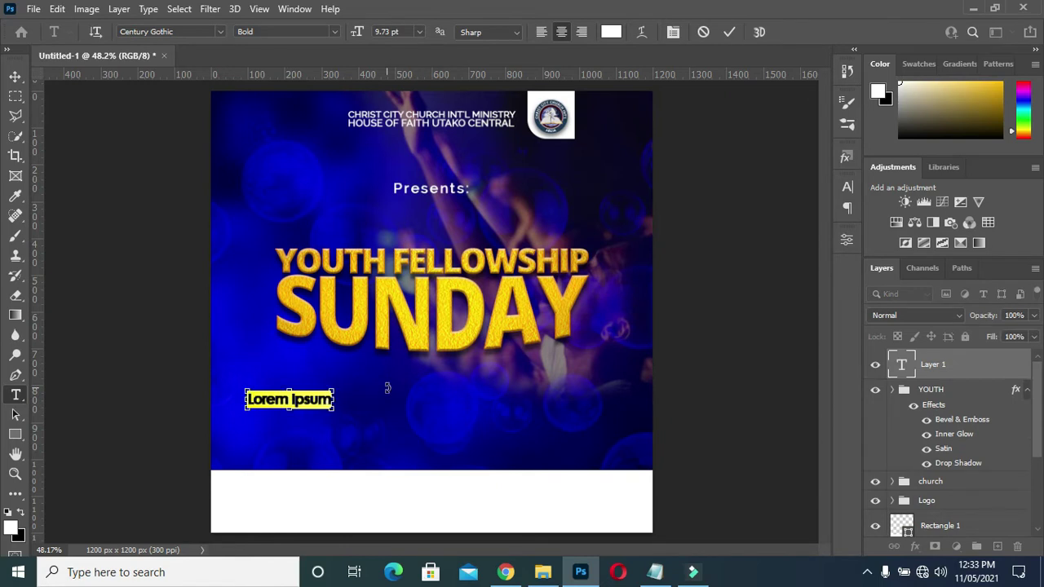
pyautogui.write('SUNDAY')
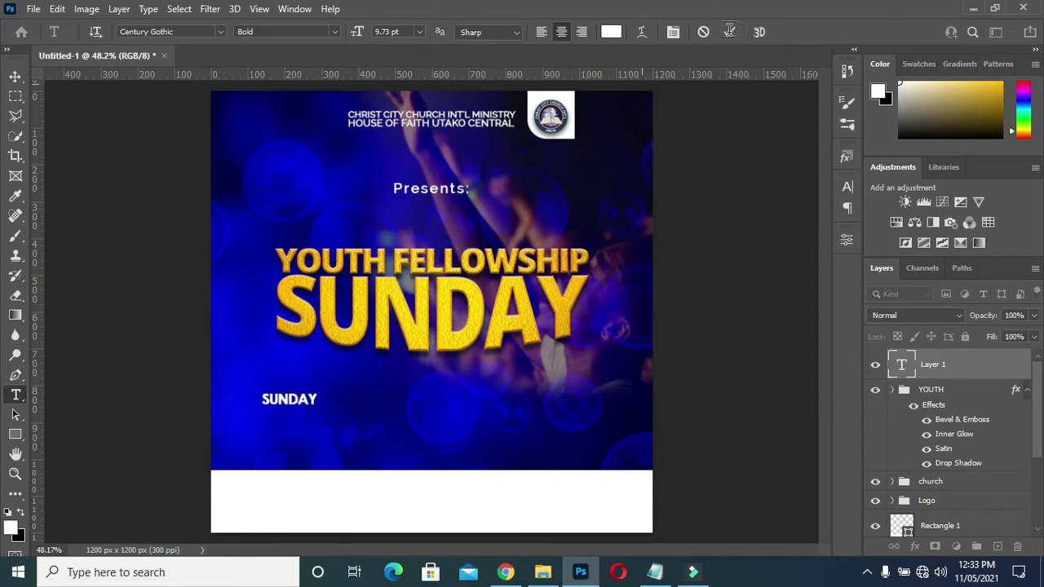
pyautogui.click(728, 31)
# Delete the stray Lorem Ipsum placeholder text layer and select the SUNDAY layer.
pyautogui.click(448, 230)
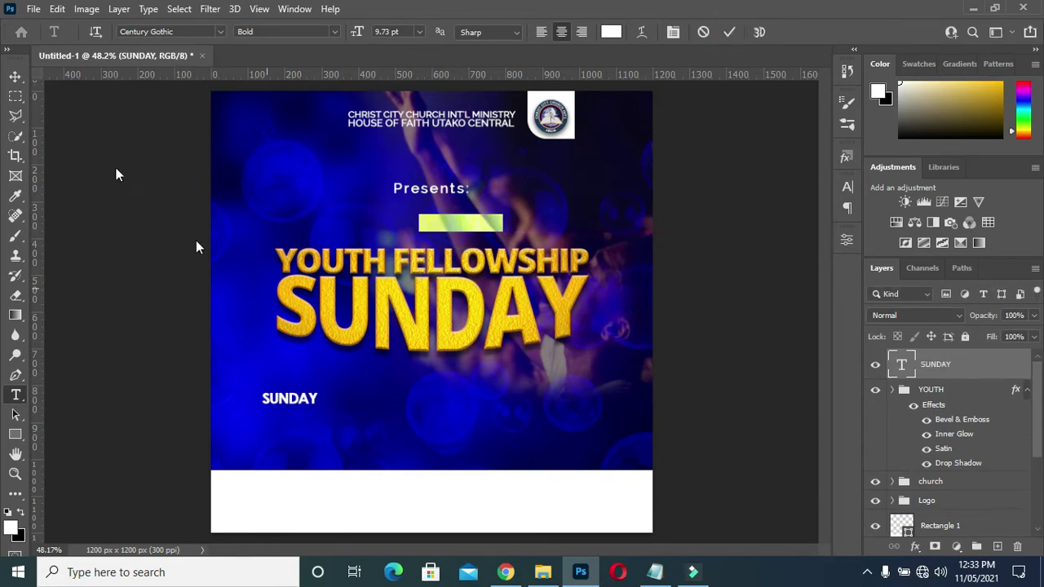
pyautogui.click(15, 75)
pyautogui.press('Delete')
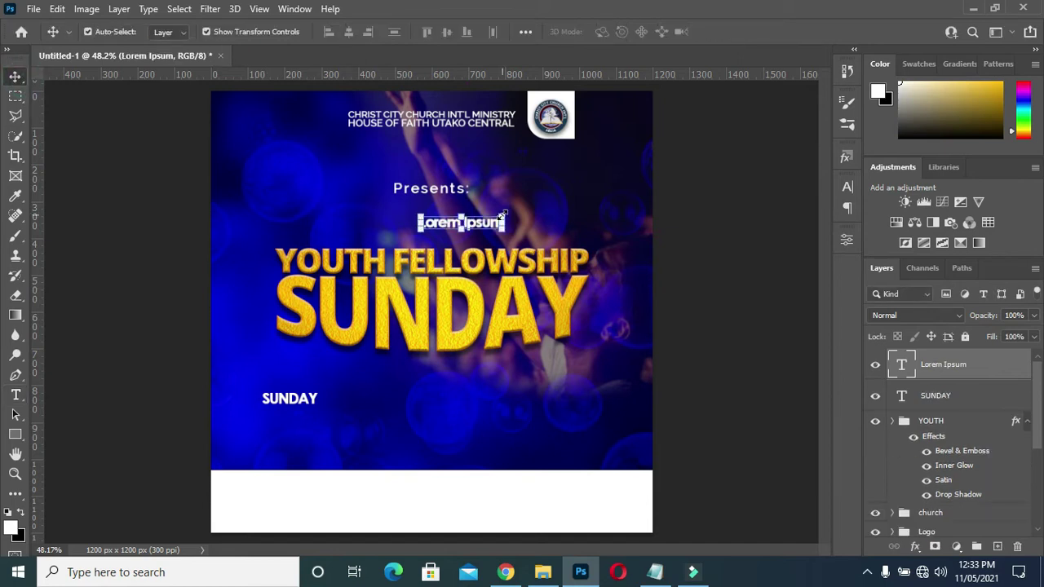
pyautogui.click(931, 364)
pyautogui.scroll(-1, 930, 365)
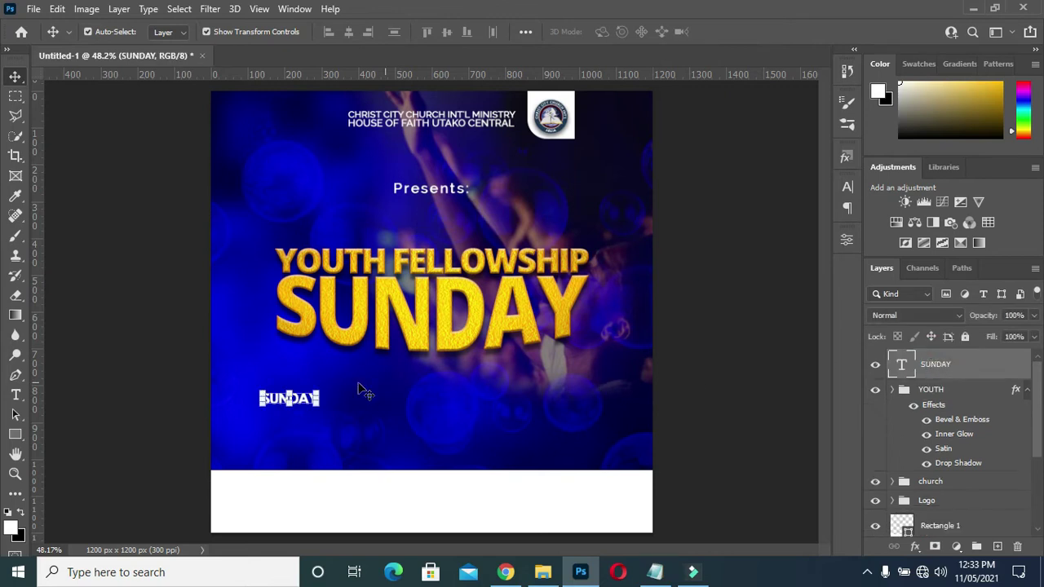
# Rotate SUNDAY 90° counter-clockwise to run vertically and shrink it to about 81%.
pyautogui.hotkey('ctrl', 't')
pyautogui.rightClick(289, 405)
pyautogui.click(338, 363)
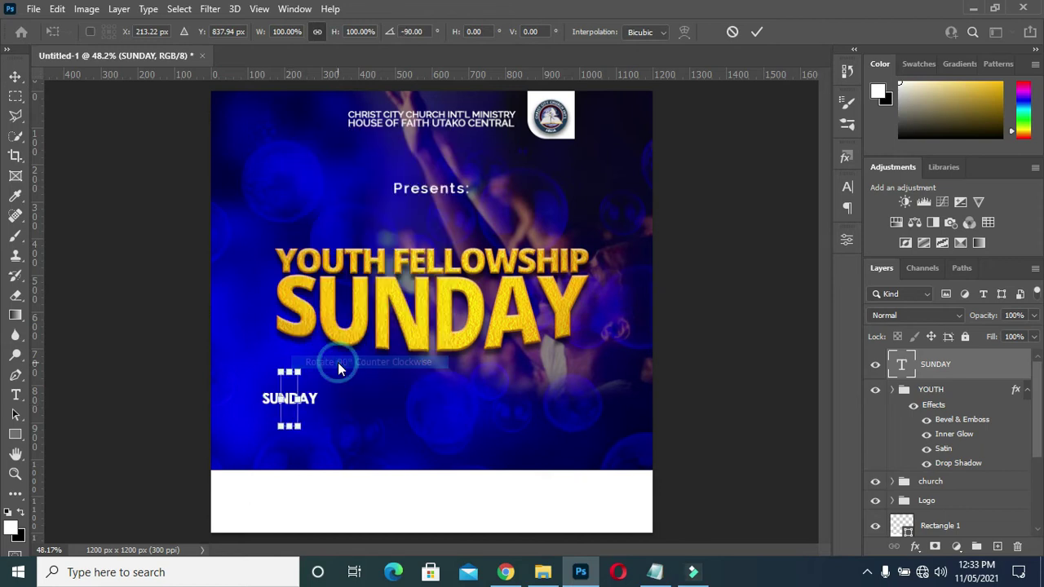
pyautogui.click(759, 32)
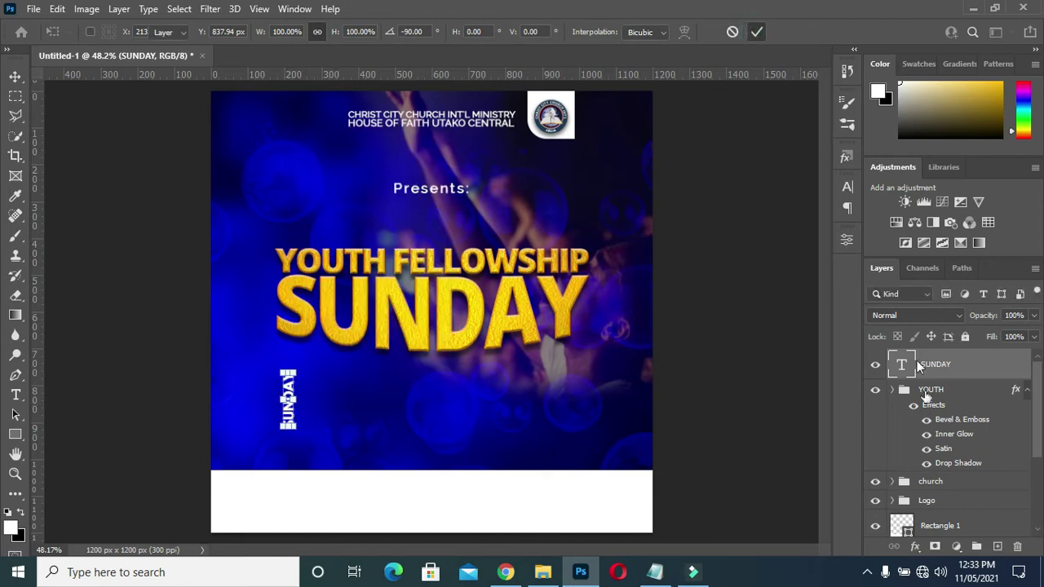
pyautogui.click(1027, 390)
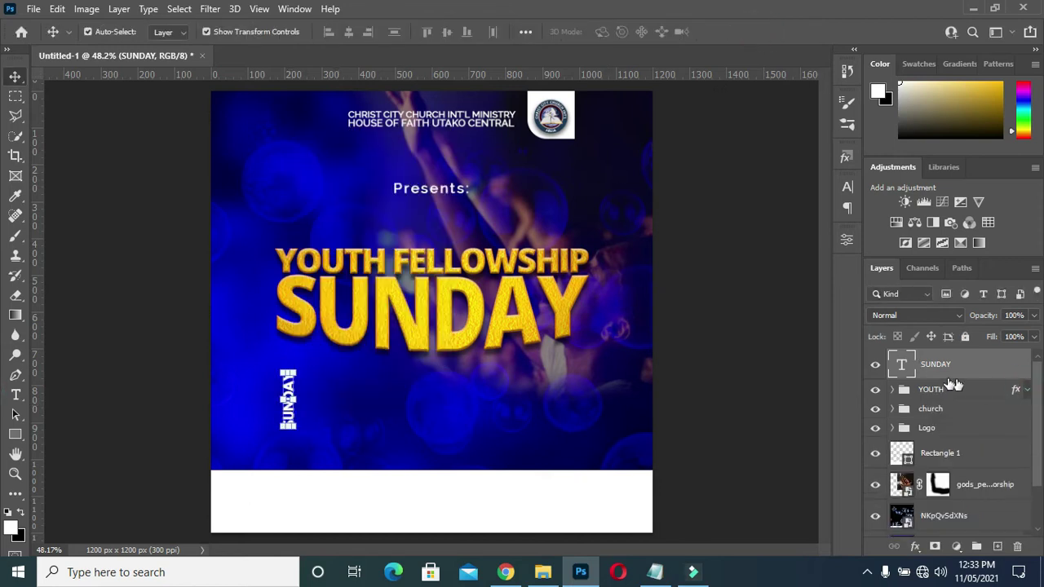
pyautogui.hotkey('ctrl', 'z')
pyautogui.hotkey('ctrl', 'shift', 'z')
pyautogui.hotkey('ctrl', 't')
pyautogui.moveTo(282, 430); pyautogui.dragTo(282, 416)
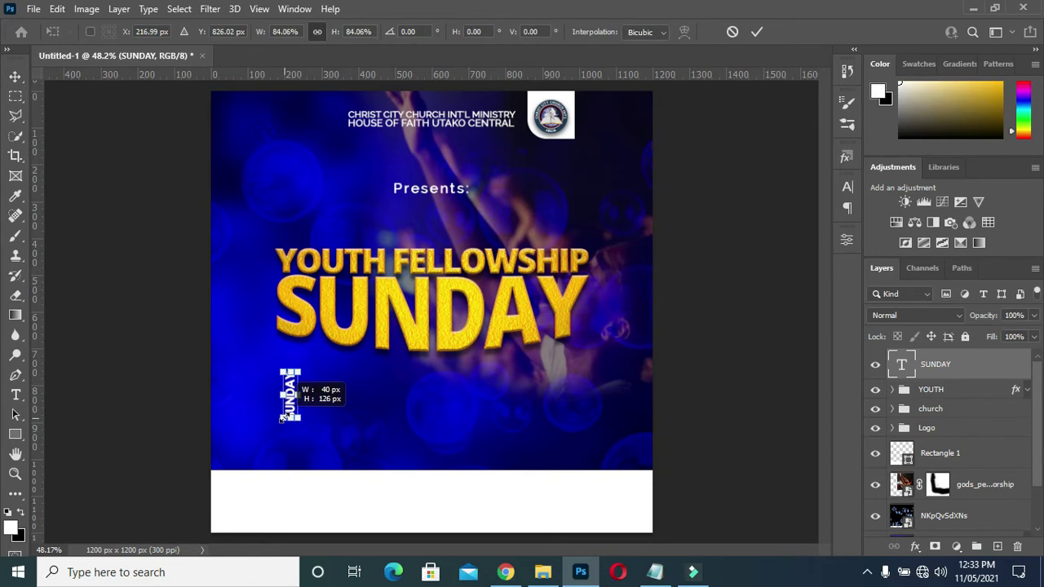
pyautogui.click(757, 33)
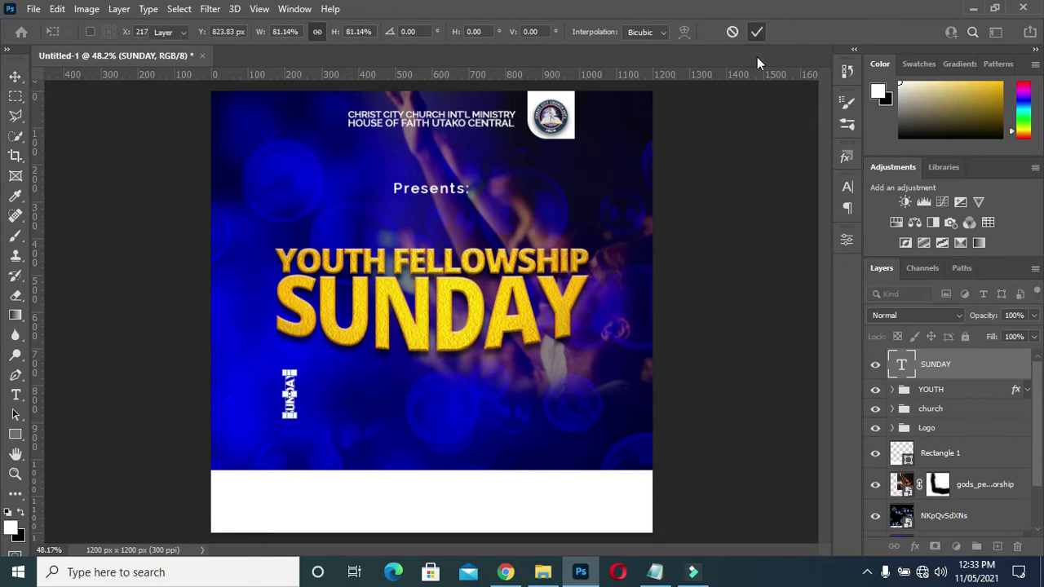
# Recolour the vertical SUNDAY text gold (ffba00) through the Character panel's Color Picker.
pyautogui.click(847, 187)
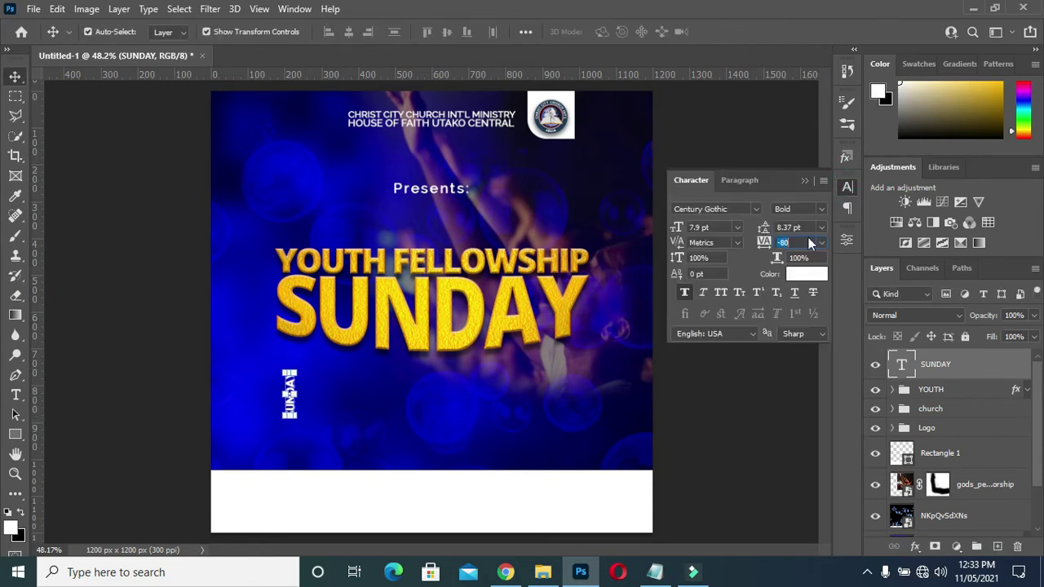
pyautogui.click(807, 277)
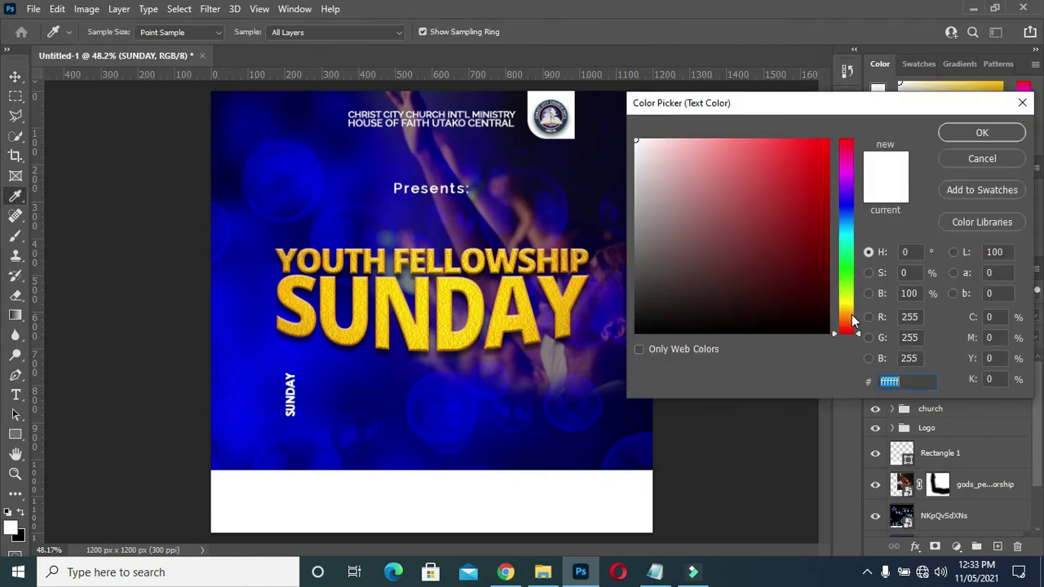
pyautogui.moveTo(851, 314); pyautogui.dragTo(854, 310)
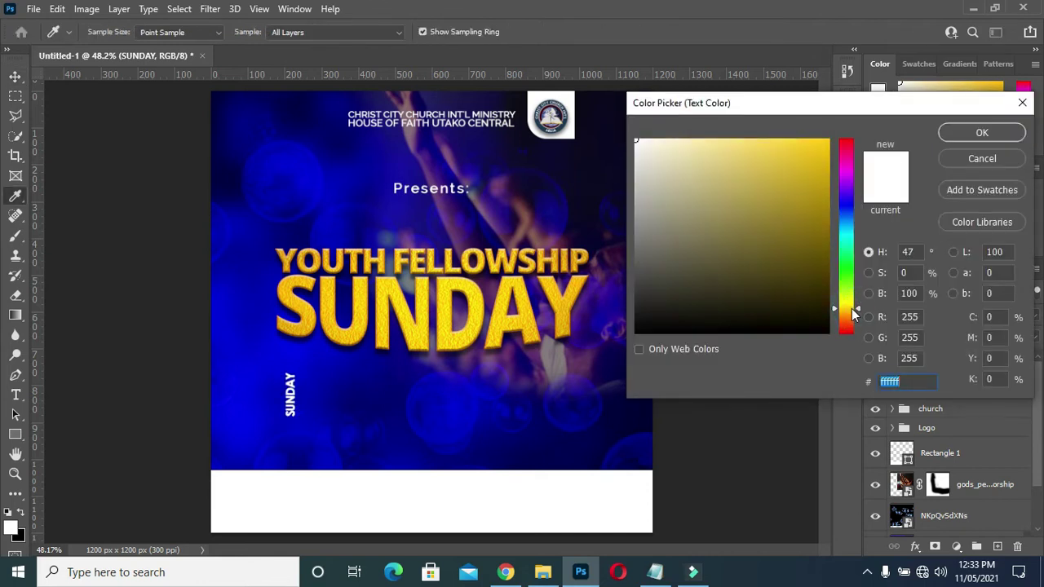
pyautogui.moveTo(818, 153); pyautogui.dragTo(829, 139)
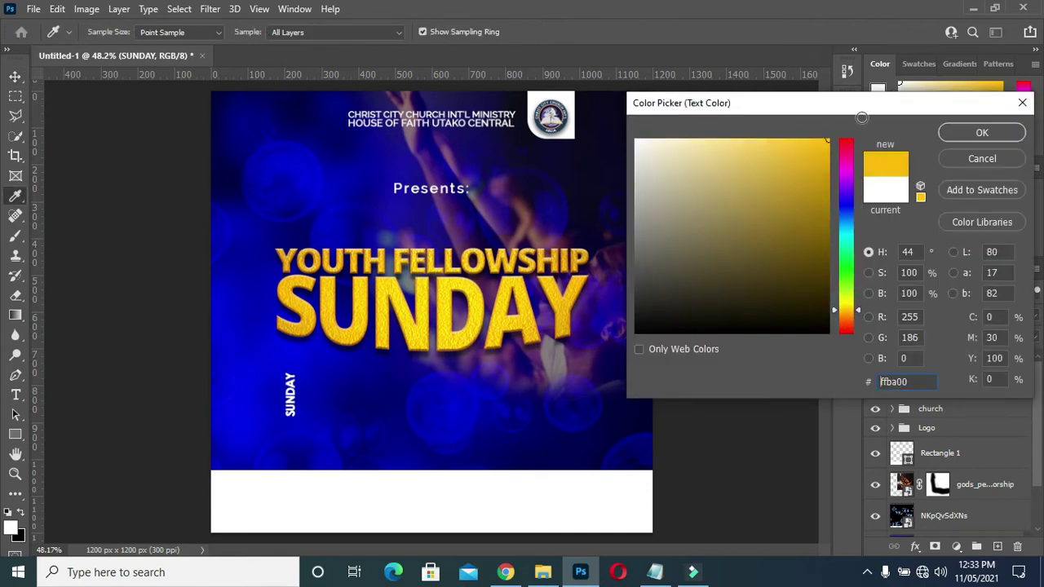
pyautogui.click(960, 133)
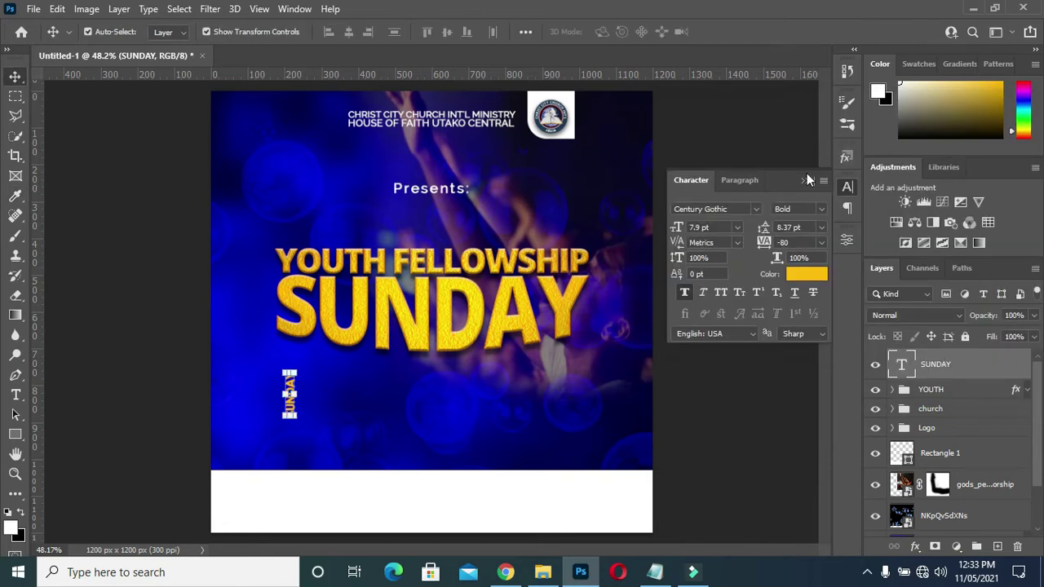
pyautogui.click(15, 395)
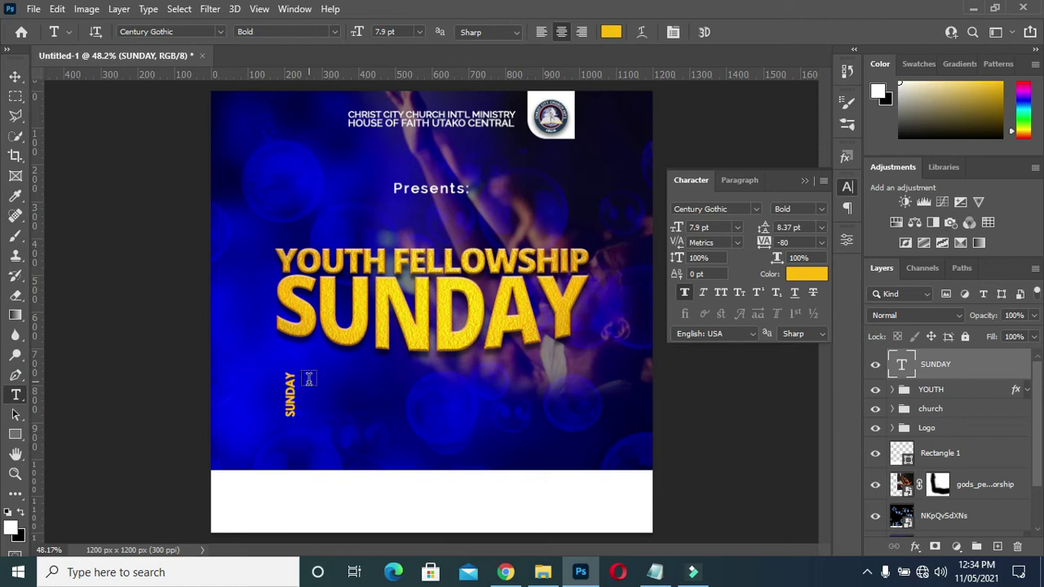
# Add white NOVEMBER text with -20 tracking, placed right of the vertical SUNDAY.
pyautogui.click(309, 378)
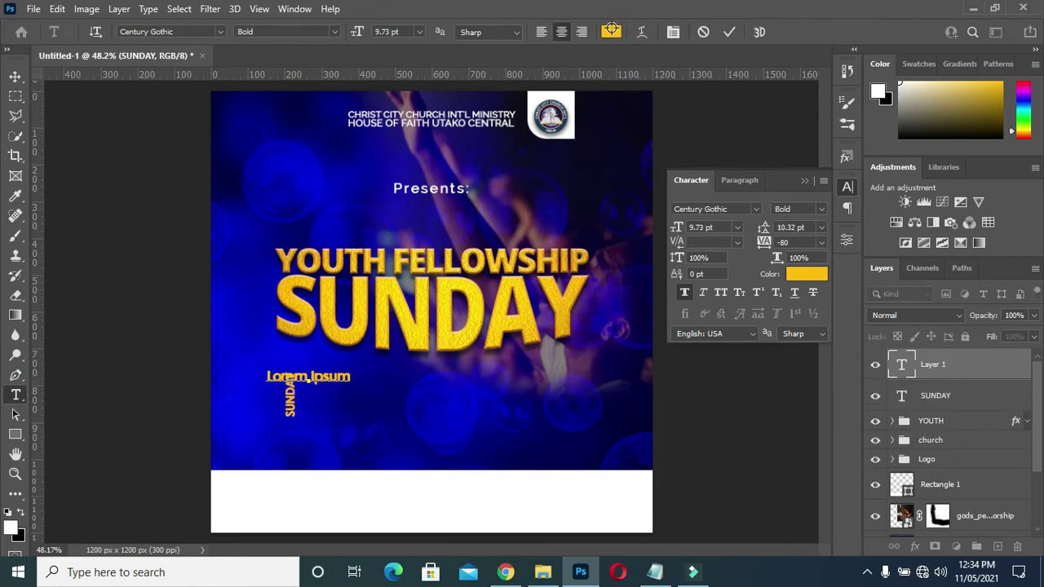
pyautogui.click(610, 31)
pyautogui.write('ffffff')
pyautogui.click(994, 129)
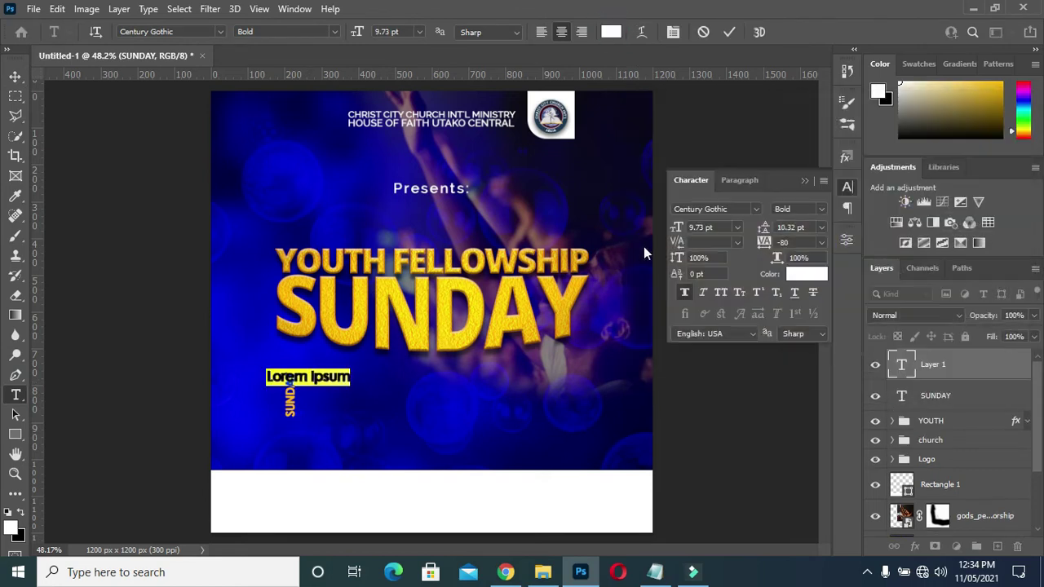
pyautogui.write('NOVEMBER')
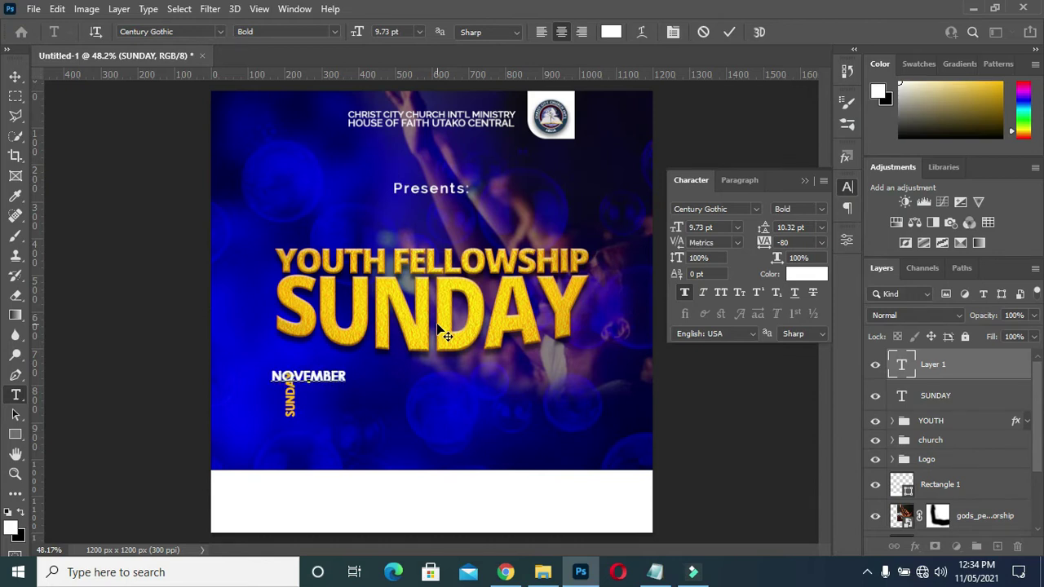
pyautogui.click(728, 35)
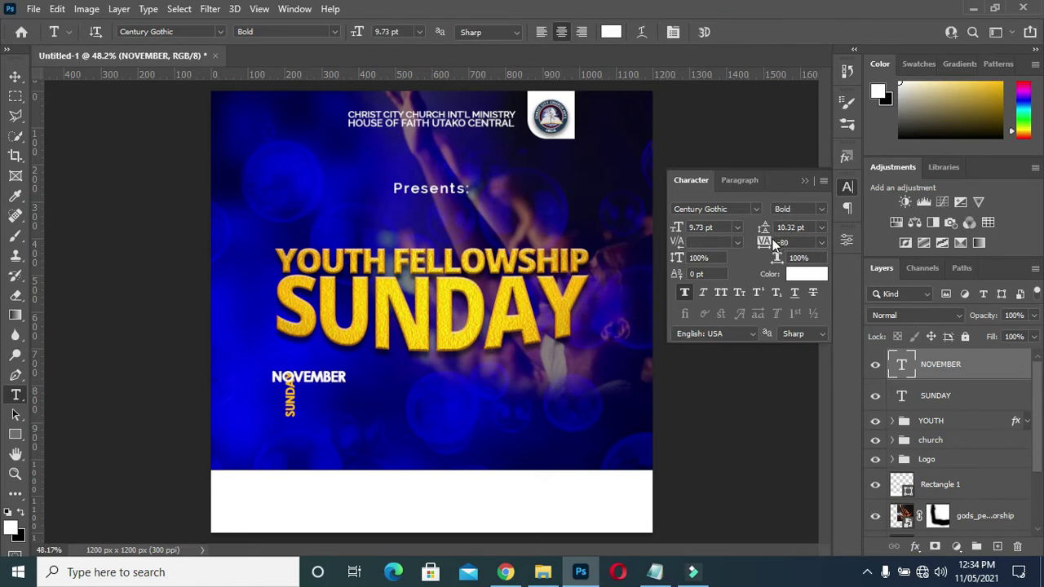
pyautogui.moveTo(763, 241); pyautogui.dragTo(764, 242)
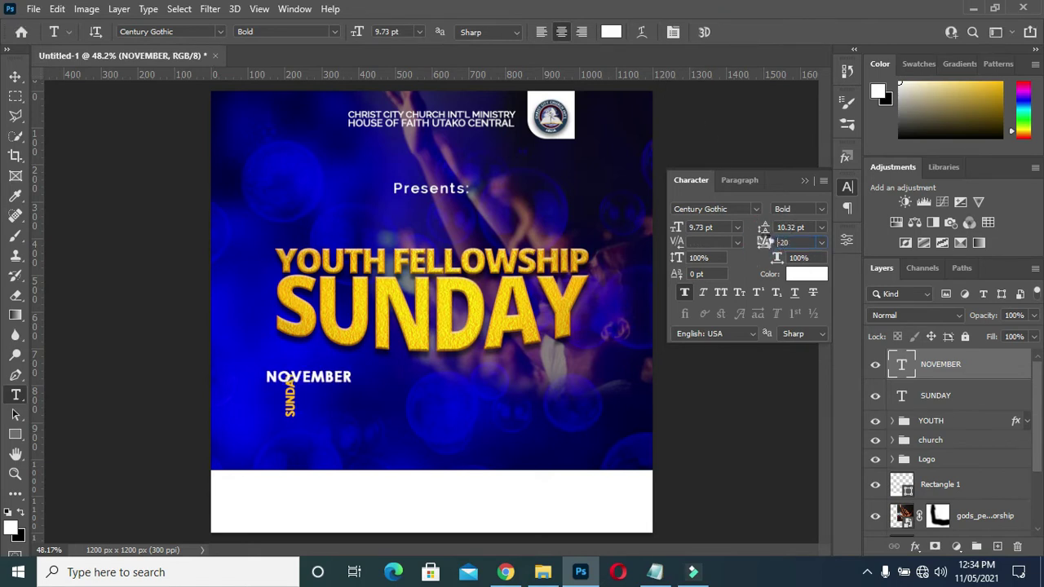
pyautogui.click(15, 75)
pyautogui.moveTo(321, 366); pyautogui.dragTo(355, 381)
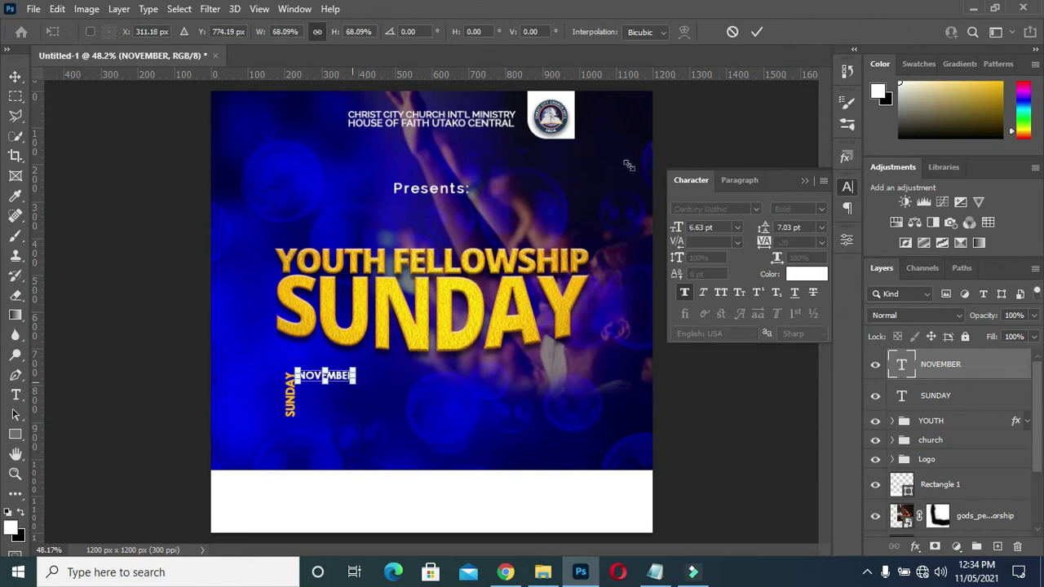
pyautogui.click(706, 361)
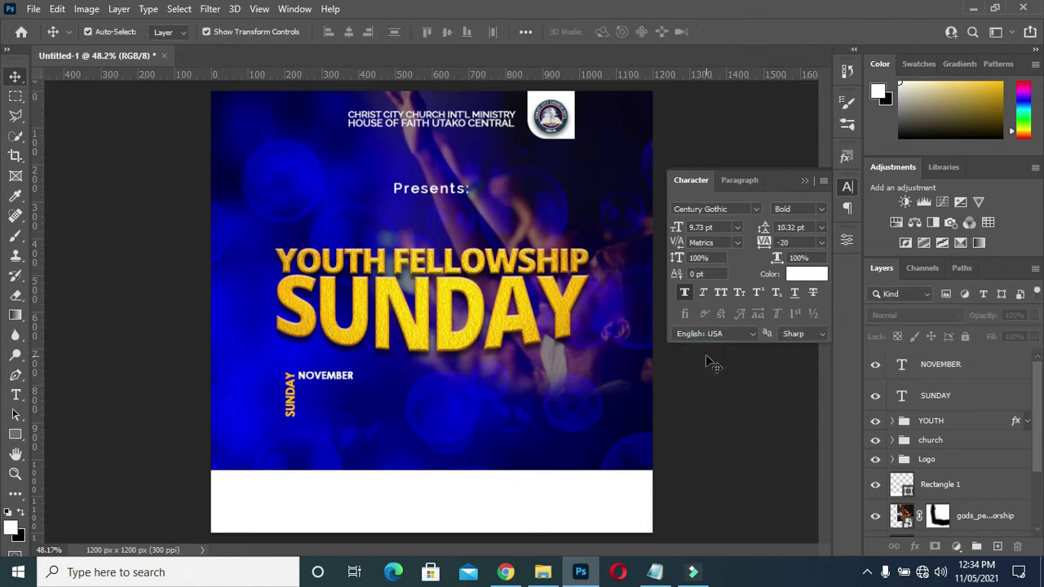
# Duplicate NOVEMBER just below itself and retype the copy as 4TH.
pyautogui.click(346, 385)
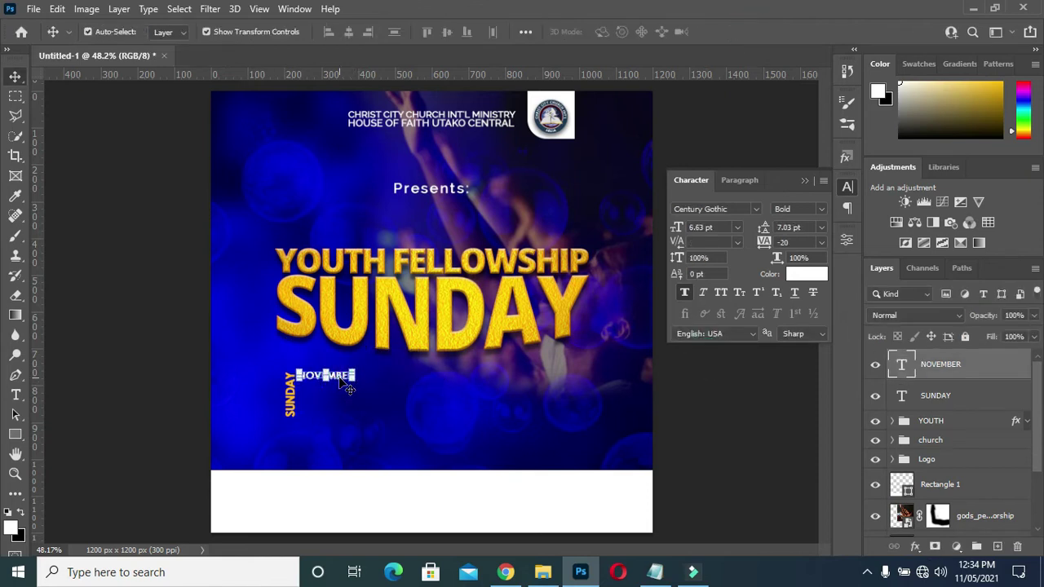
pyautogui.hotkey('ctrl', 'j')
pyautogui.moveTo(326, 376); pyautogui.dragTo(327, 386)
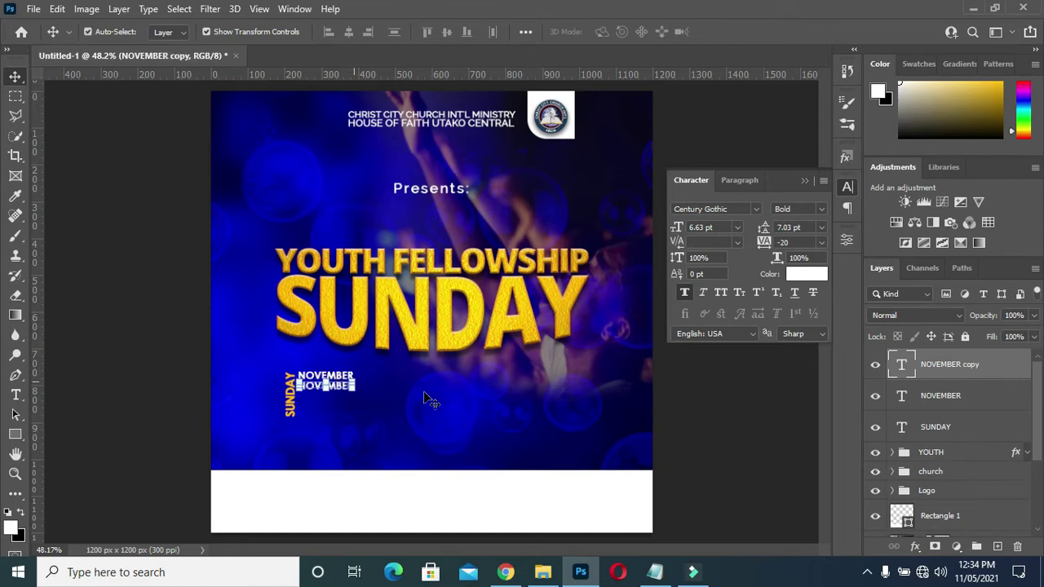
pyautogui.press('t')
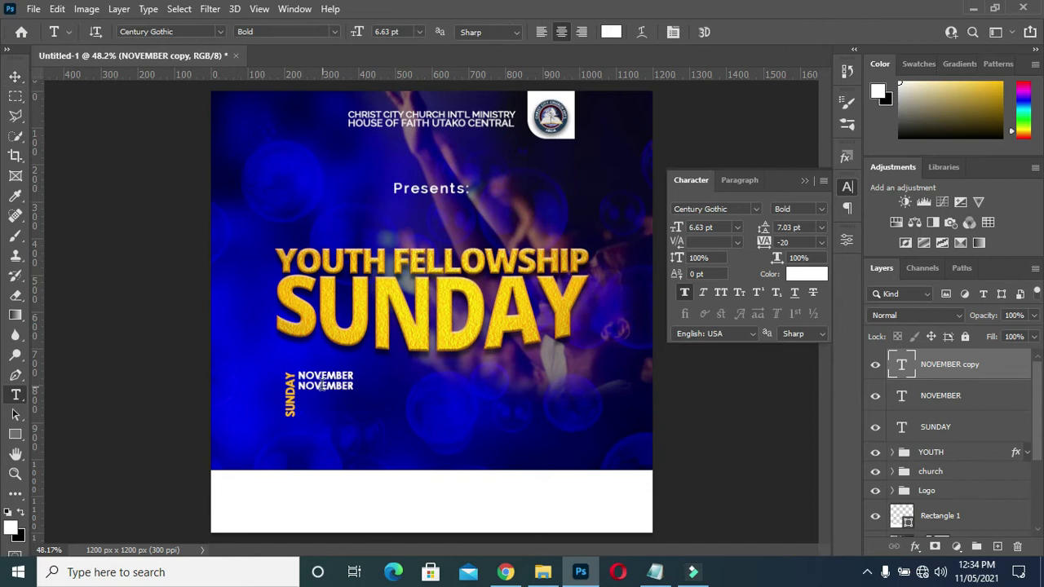
pyautogui.doubleClick(322, 386)
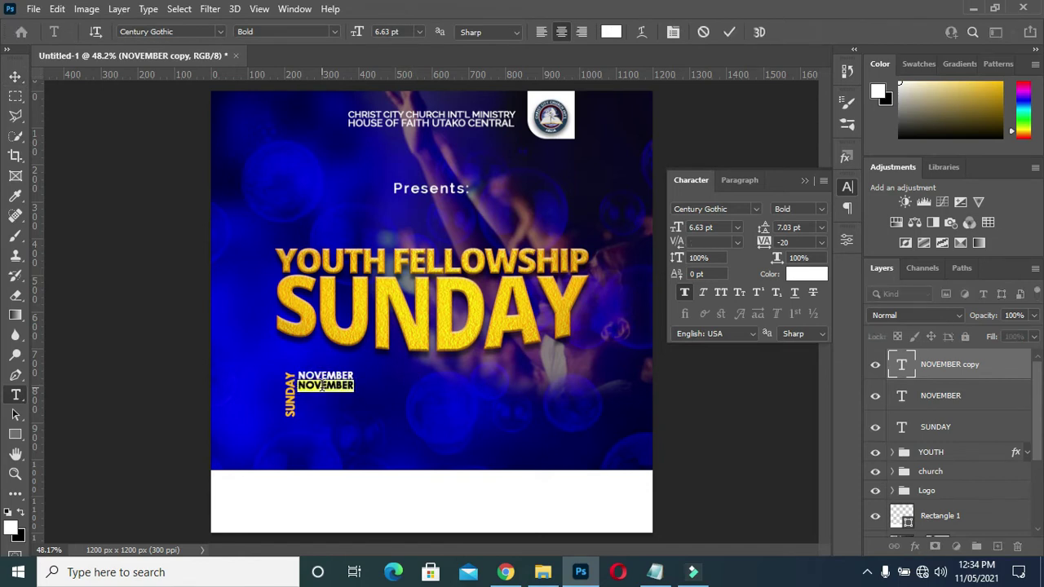
pyautogui.click(323, 386)
pyautogui.write('4TH')
pyautogui.click(729, 32)
pyautogui.press('v')
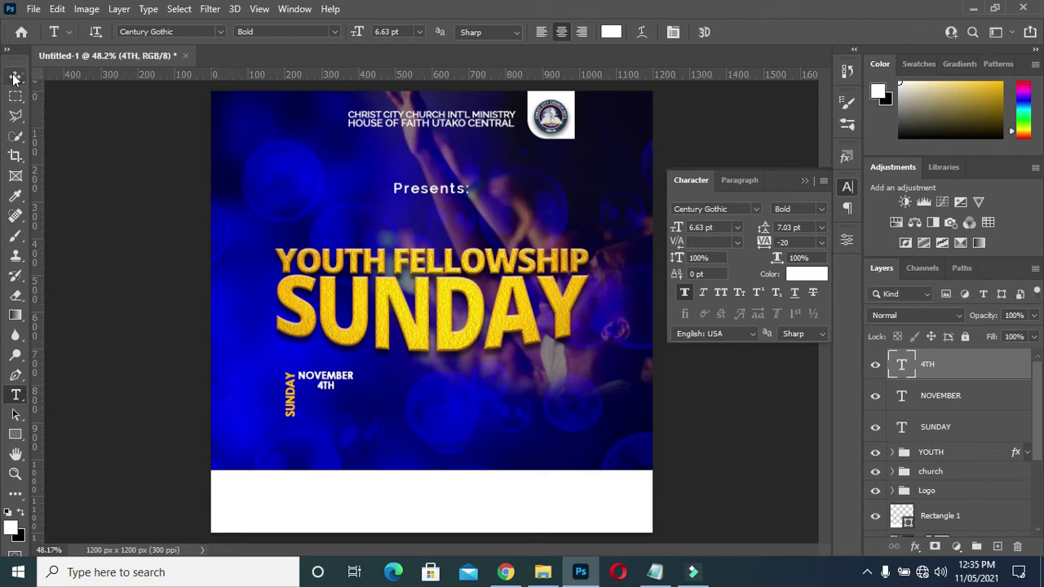
# Scale the 4TH text up to roughly four times its size.
pyautogui.hotkey('ctrl', 't')
pyautogui.moveTo(314, 390); pyautogui.dragTo(349, 427)
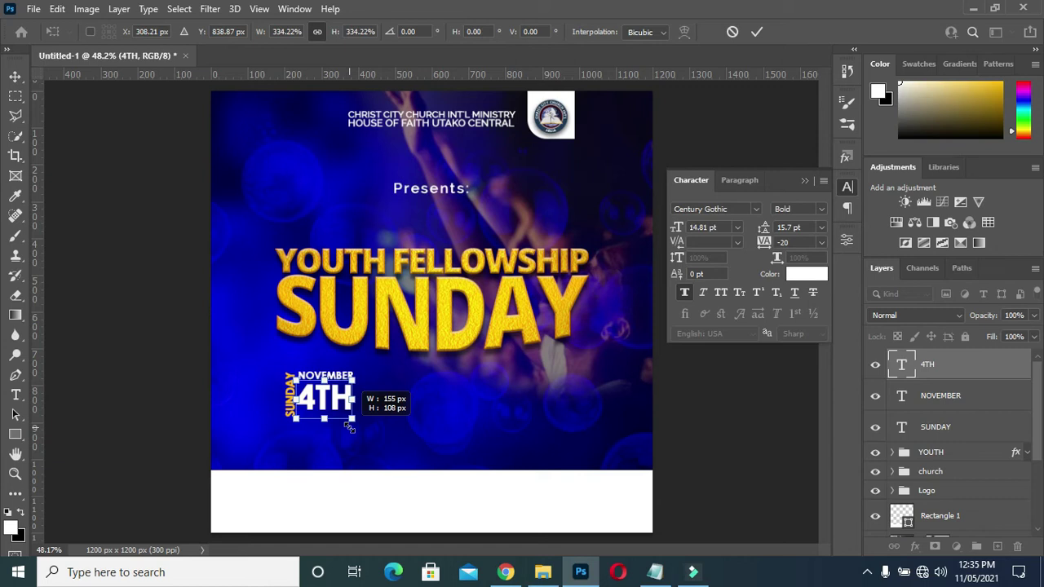
pyautogui.moveTo(349, 427); pyautogui.dragTo(359, 440)
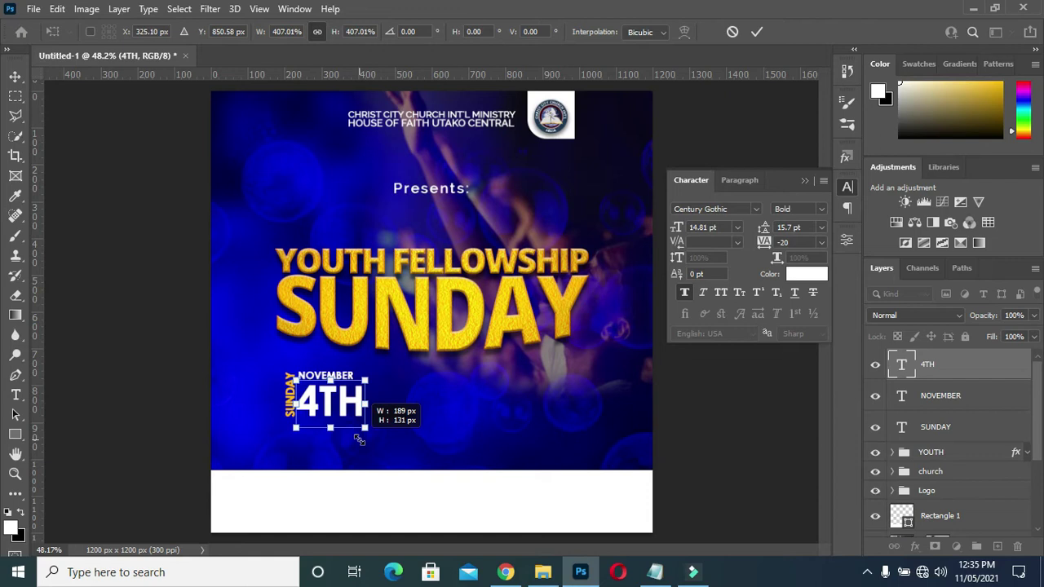
pyautogui.click(756, 32)
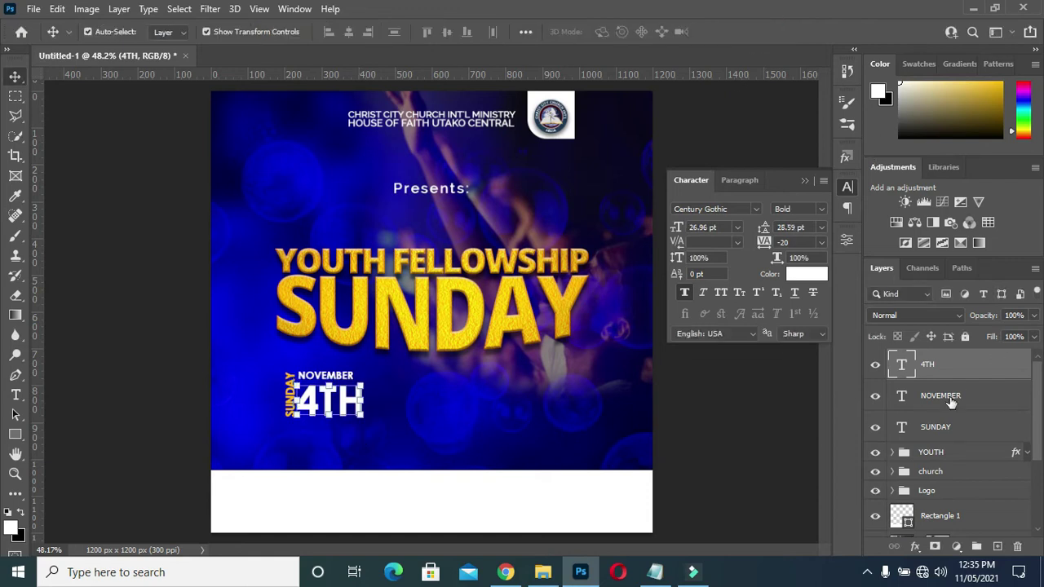
# Enlarge NOVEMBER to about 7.78 pt so it spans the 4TH width.
pyautogui.click(352, 377)
pyautogui.hotkey('ctrl', 't')
pyautogui.moveTo(354, 382); pyautogui.dragTo(361, 392)
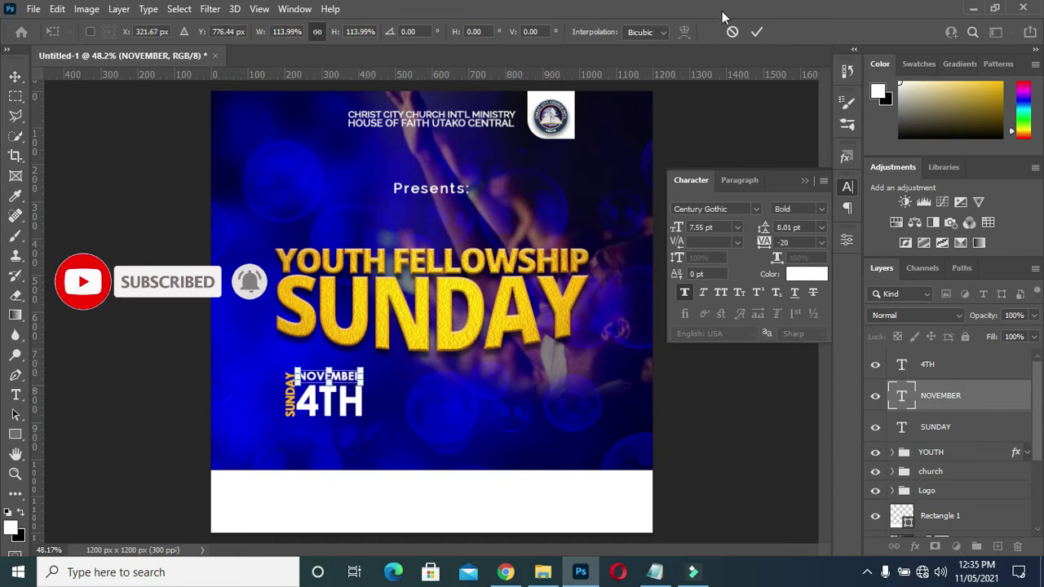
pyautogui.click(663, 340)
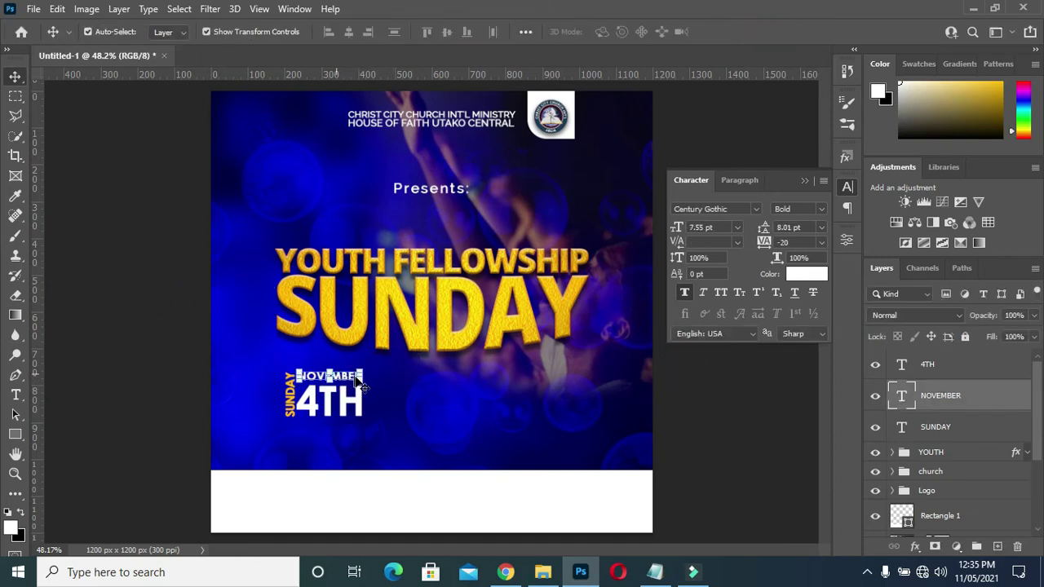
pyautogui.scroll(2, 361, 389)
pyautogui.scroll(1, 361, 389)
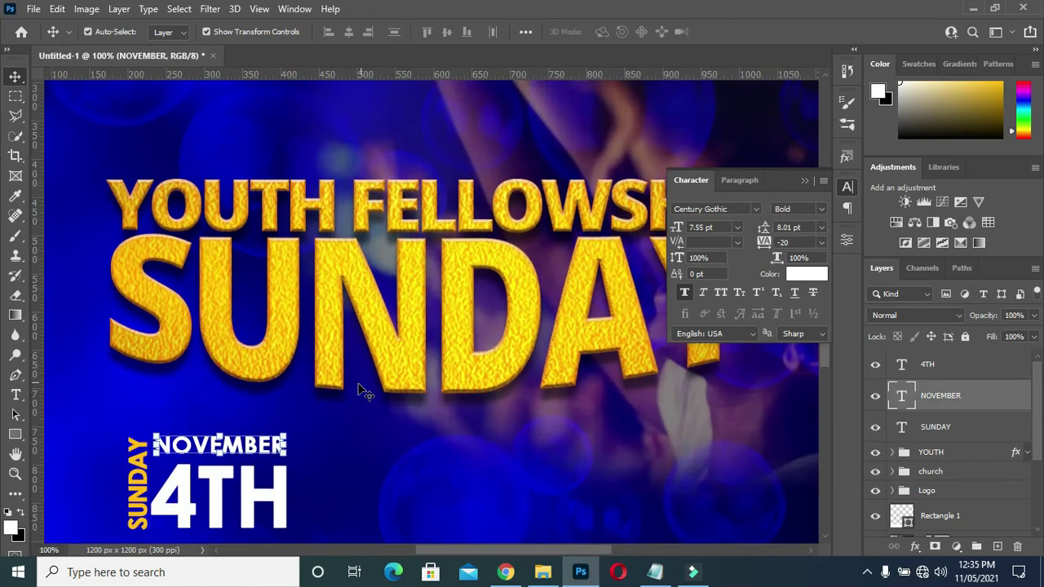
pyautogui.click(286, 454)
pyautogui.moveTo(287, 460); pyautogui.dragTo(287, 467)
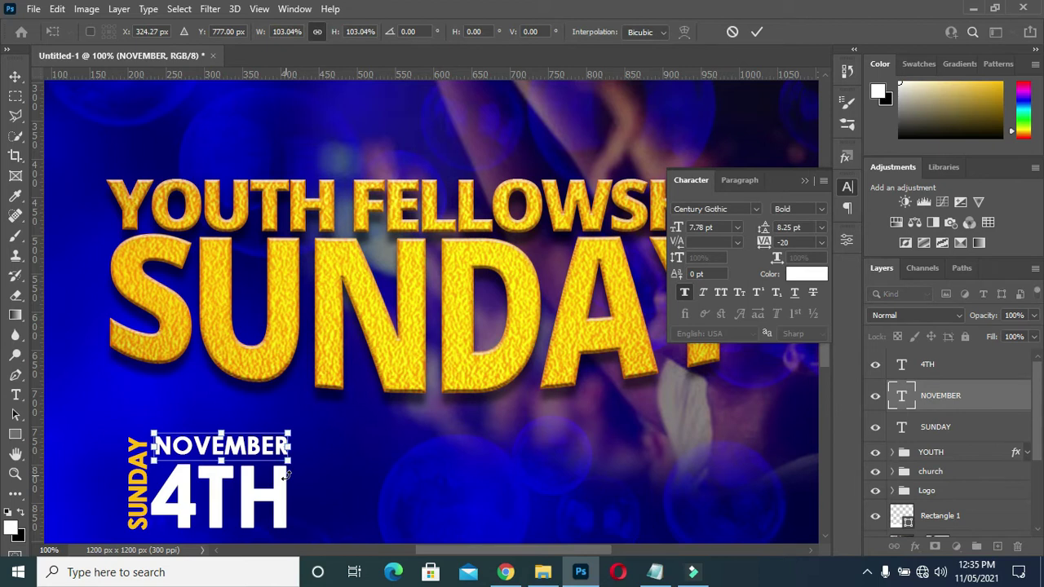
pyautogui.press('Return')
pyautogui.click(285, 489)
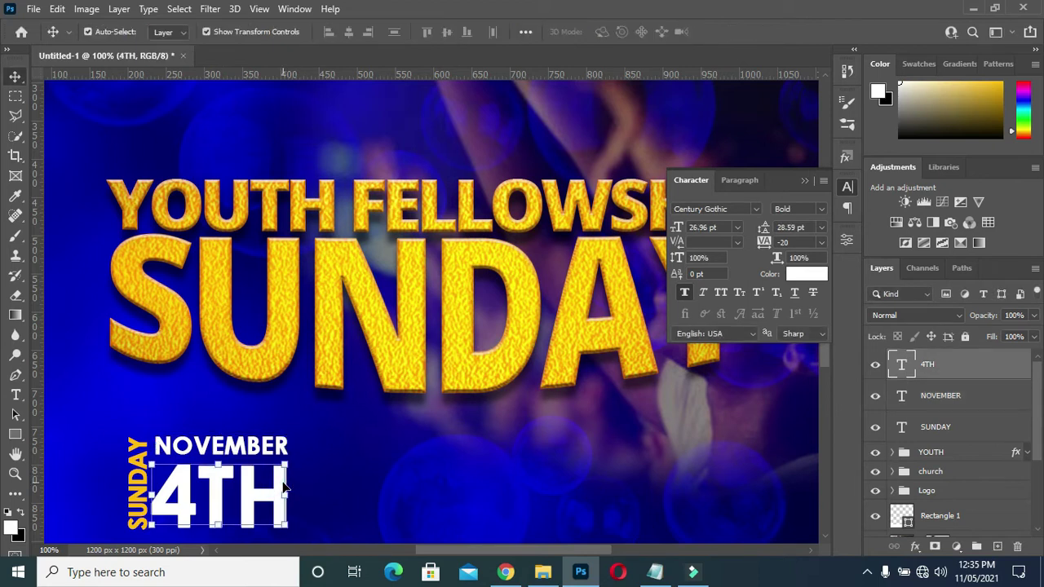
# Nudge the vertical SUNDAY text into place and zoom out to the whole flyer.
pyautogui.click(98, 494)
pyautogui.click(133, 495)
pyautogui.moveTo(133, 495); pyautogui.dragTo(133, 494)
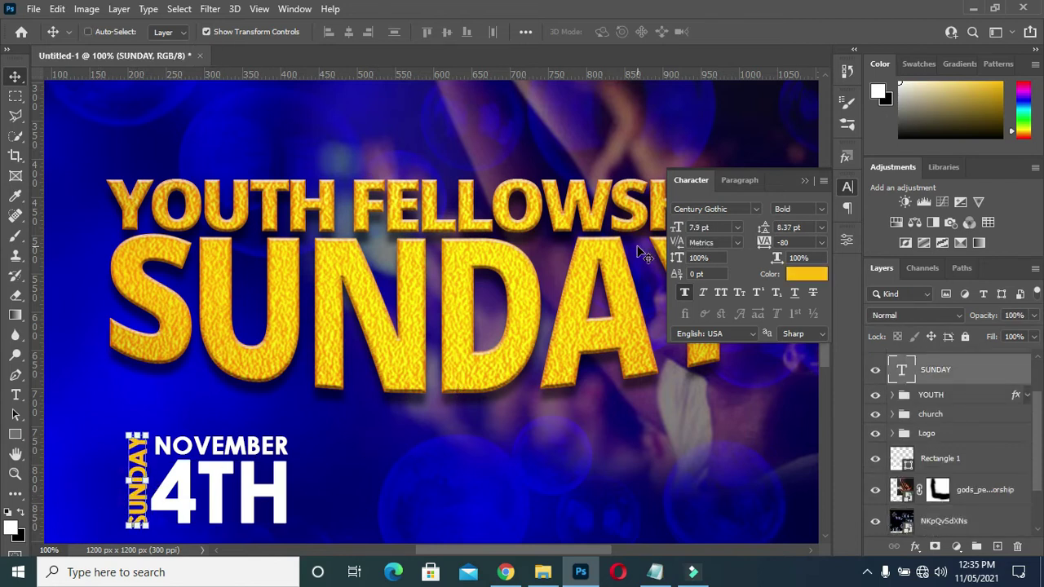
pyautogui.hotkey('ctrl', '-')
pyautogui.hotkey('ctrl', '-')
pyautogui.click(804, 181)
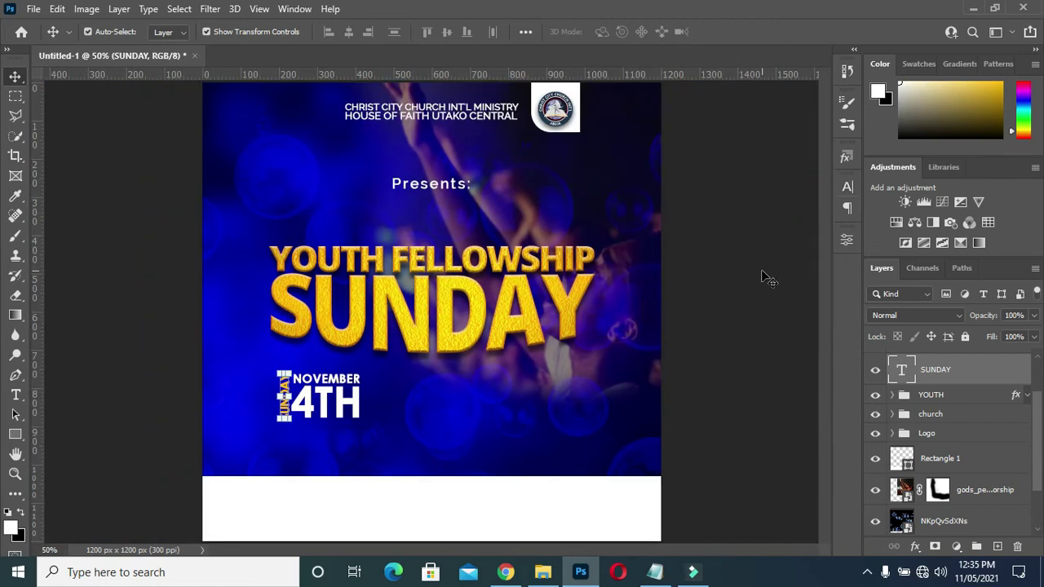
# Draw a thin 10 × 130 px orange vertical bar beside the 4TH date.
pyautogui.click(14, 435)
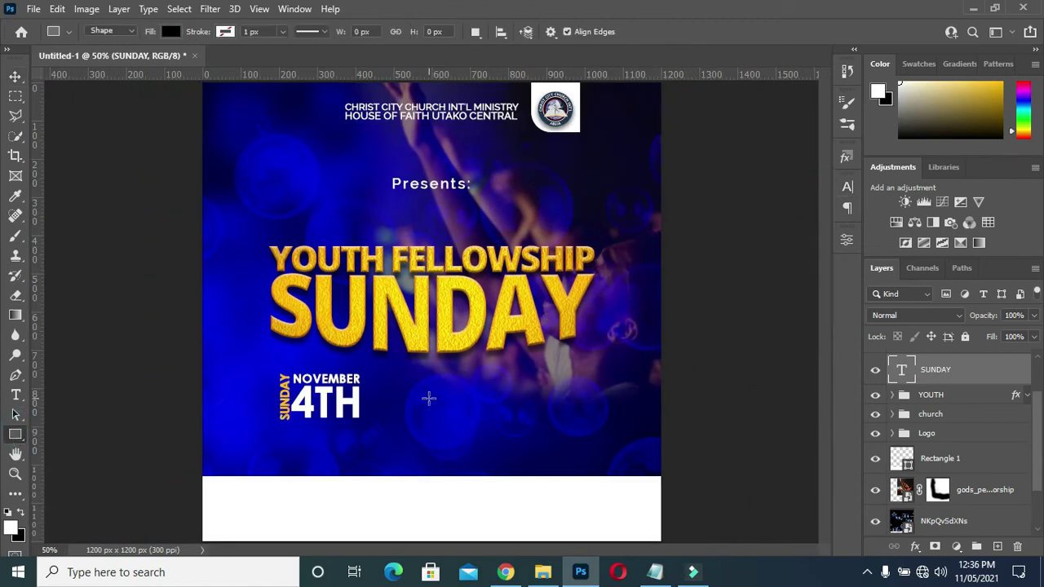
pyautogui.moveTo(1037, 433); pyautogui.dragTo(1037, 391)
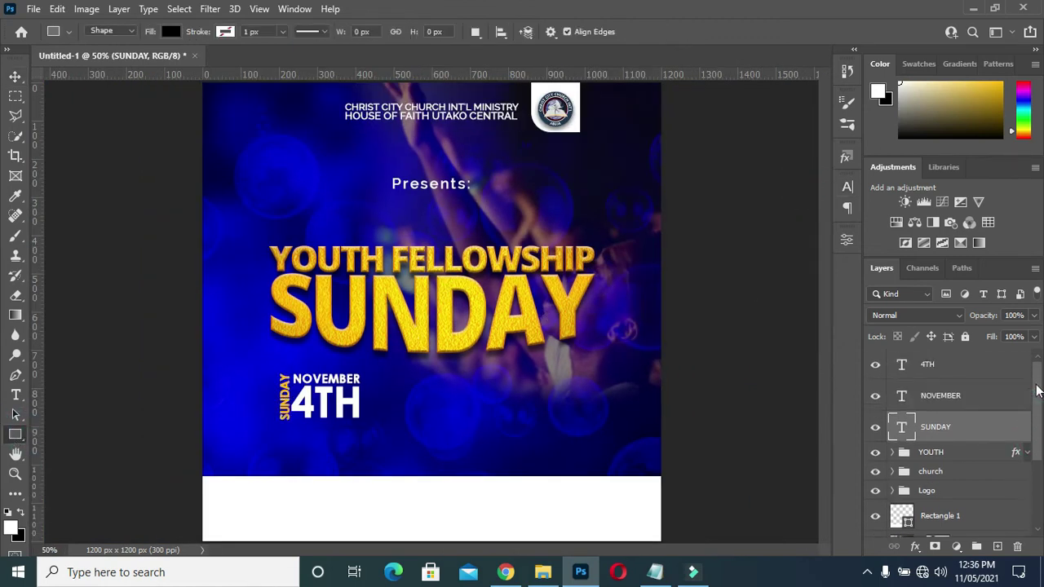
pyautogui.click(953, 368)
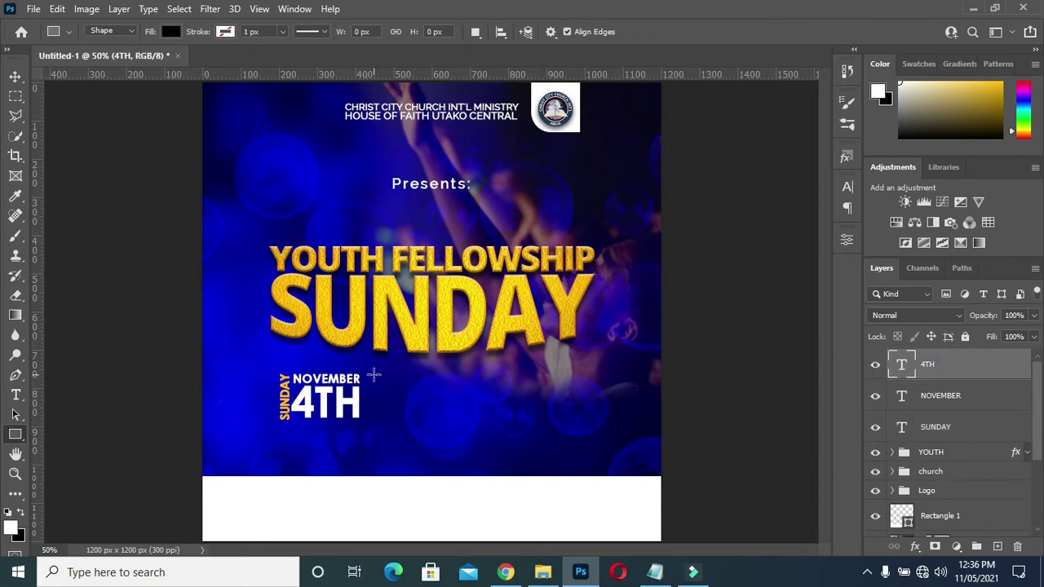
pyautogui.moveTo(375, 374); pyautogui.dragTo(378, 419)
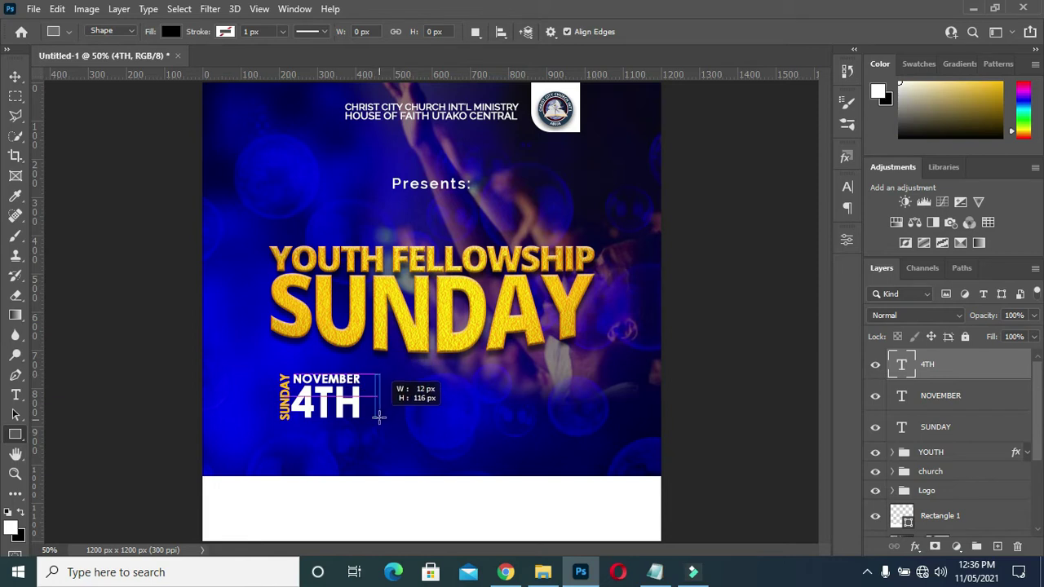
pyautogui.moveTo(379, 419); pyautogui.dragTo(376, 420)
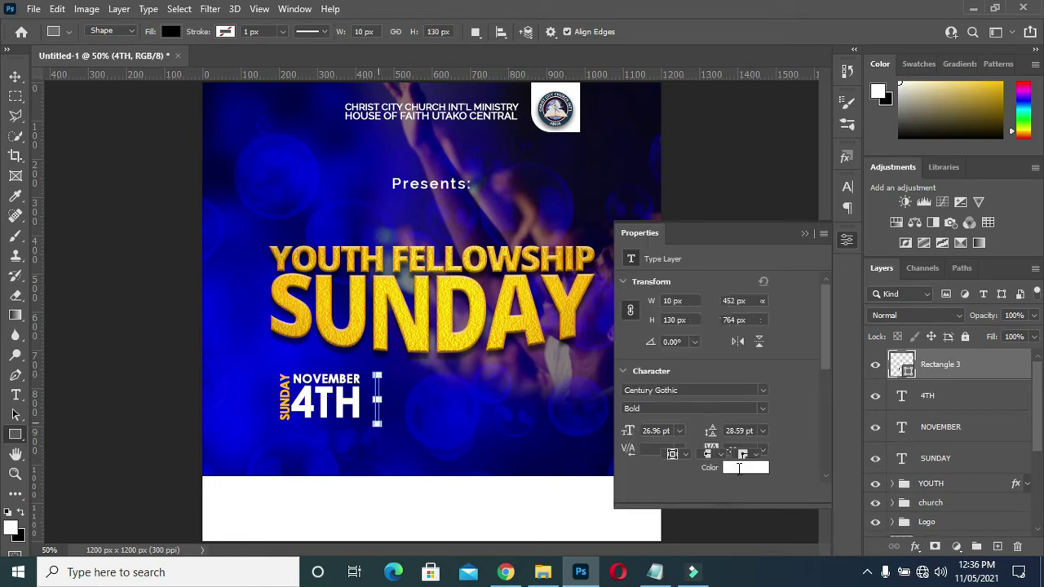
pyautogui.click(670, 393)
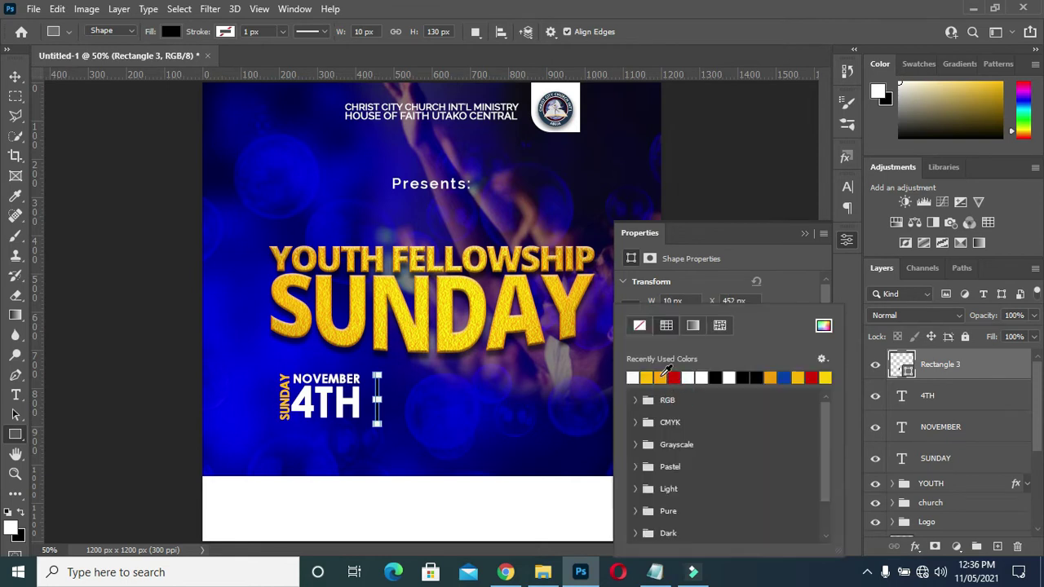
pyautogui.click(661, 377)
pyautogui.click(804, 234)
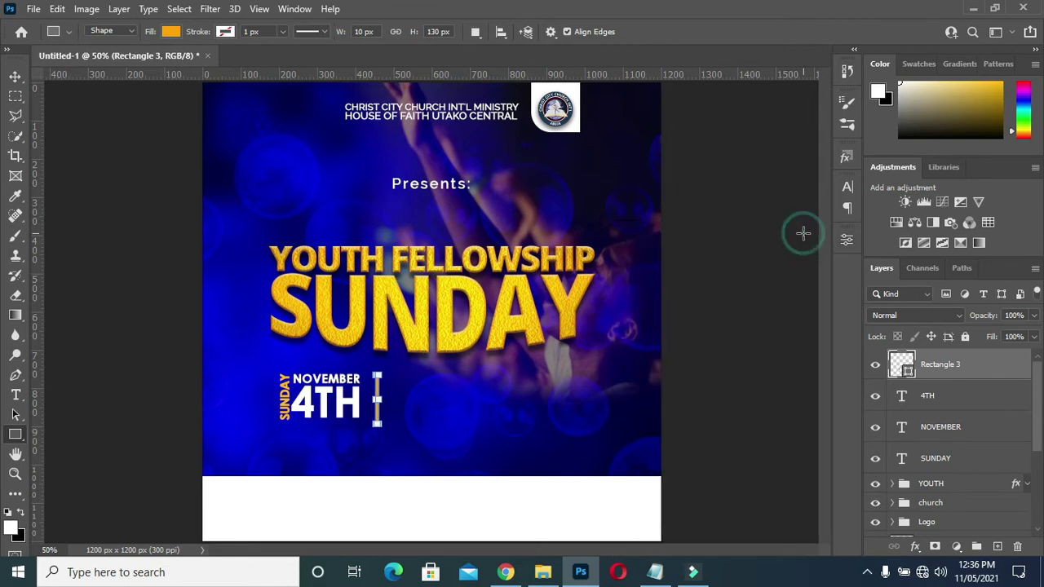
# Duplicate the orange bar and nudge the copy to the right.
pyautogui.click(13, 78)
pyautogui.hotkey('ctrl', 'j')
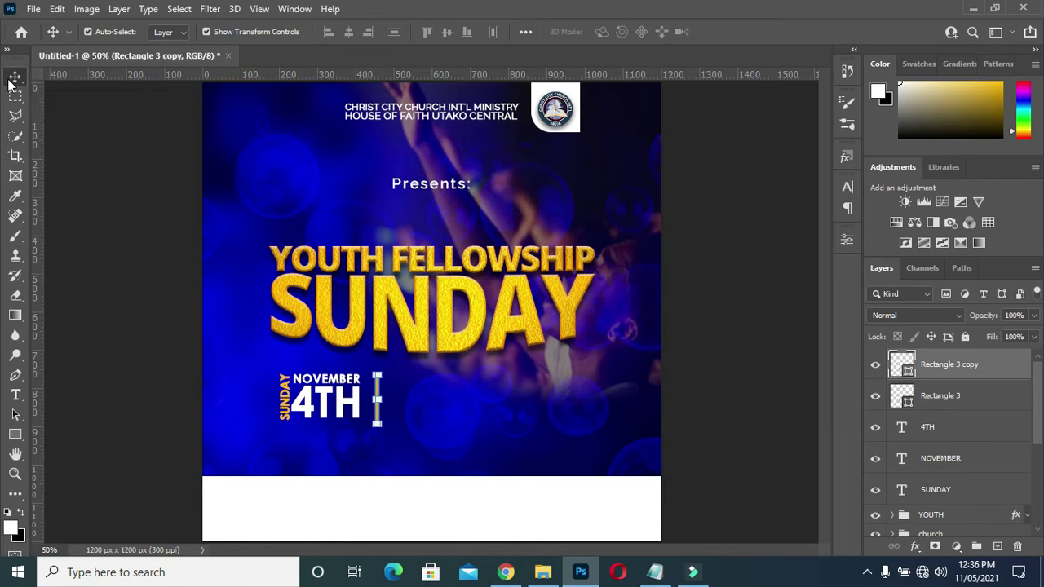
pyautogui.press('Right')
pyautogui.press('Right')
pyautogui.press('Right')
pyautogui.press('Right')
pyautogui.press('Right')
pyautogui.press('Right')
pyautogui.press('Right')
pyautogui.press('Right')
pyautogui.press('Right')
pyautogui.press('Right')
pyautogui.press('Right')
pyautogui.press('Right')
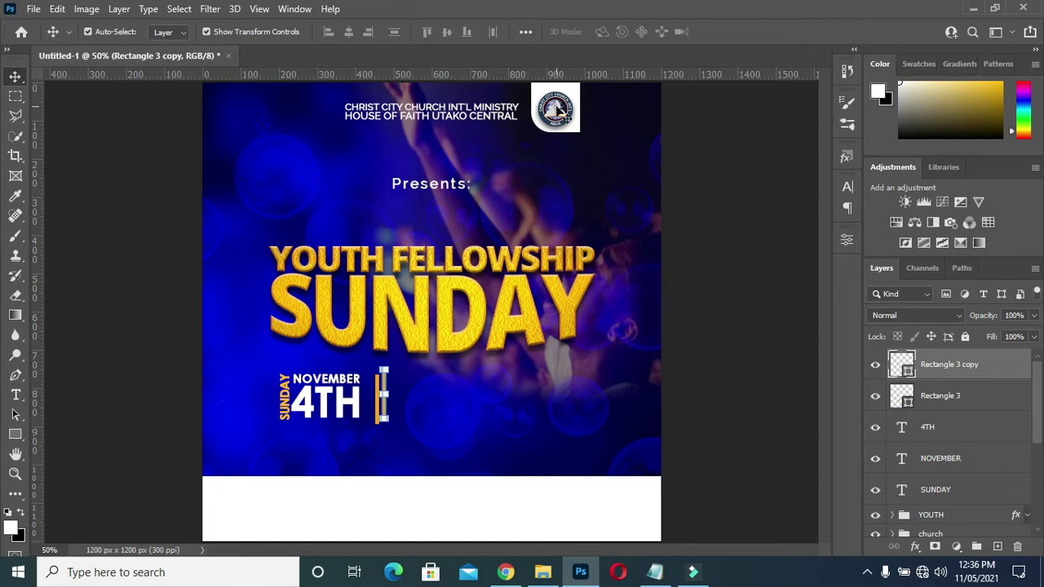
# Make the duplicated bar white (#ffffff).
pyautogui.doubleClick(911, 371)
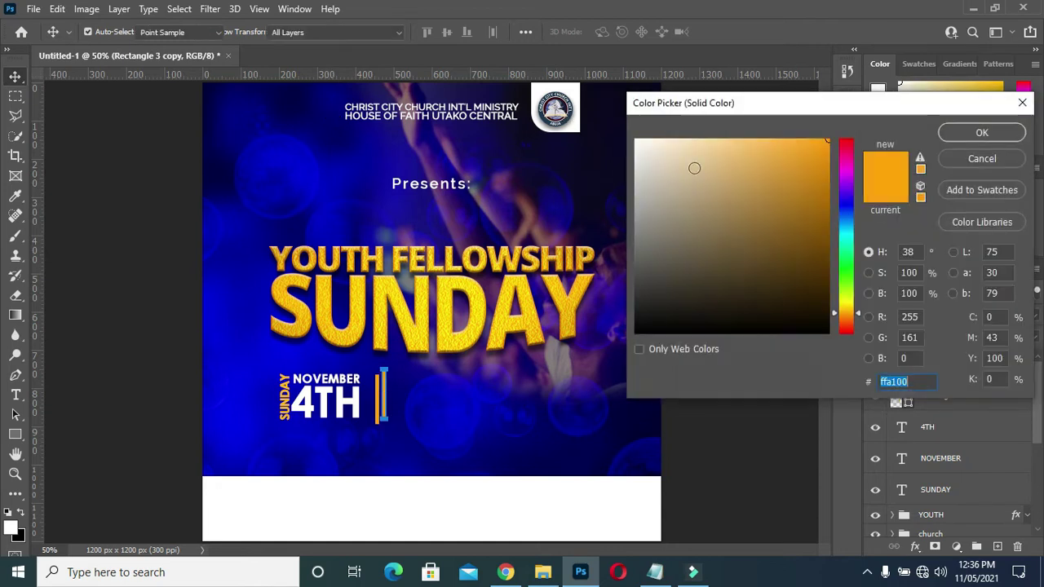
pyautogui.write('ffffff')
pyautogui.click(997, 134)
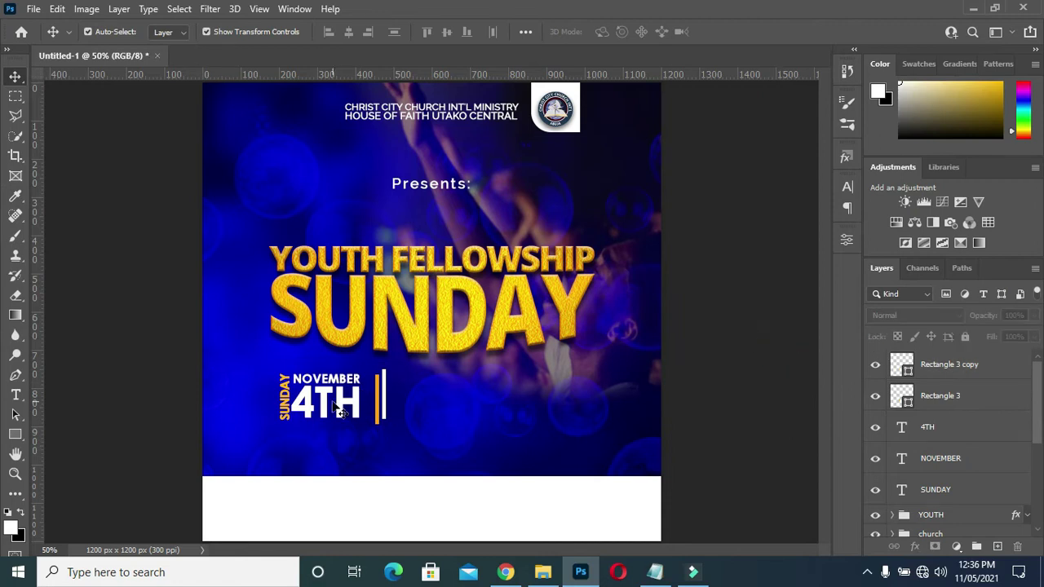
# Duplicate the 4TH text right of the bars and retype it as '8:0am' on one line.
pyautogui.moveTo(343, 412); pyautogui.dragTo(346, 413)
pyautogui.moveTo(958, 435); pyautogui.dragTo(937, 358)
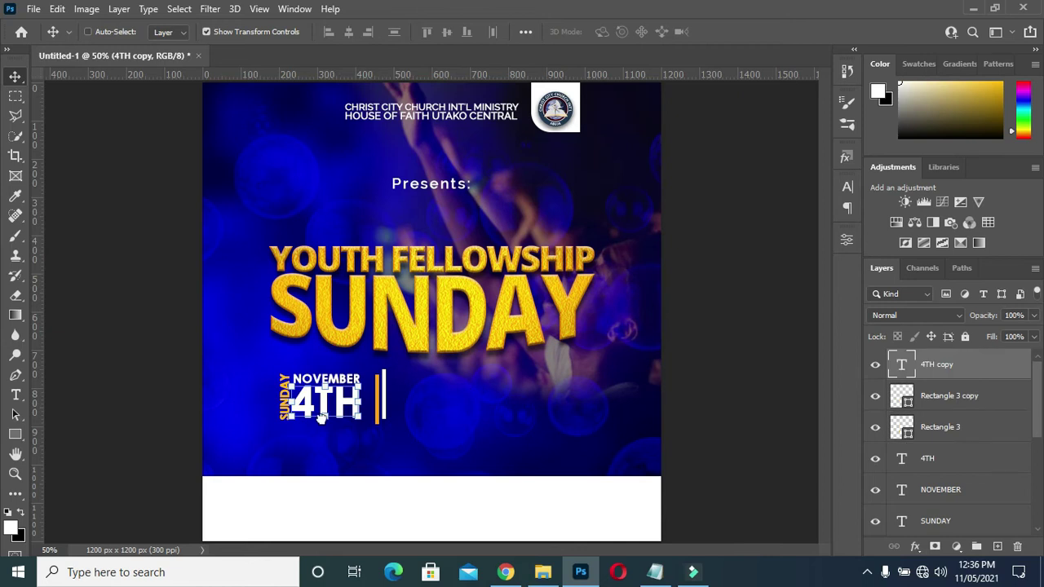
pyautogui.moveTo(347, 413); pyautogui.dragTo(447, 413)
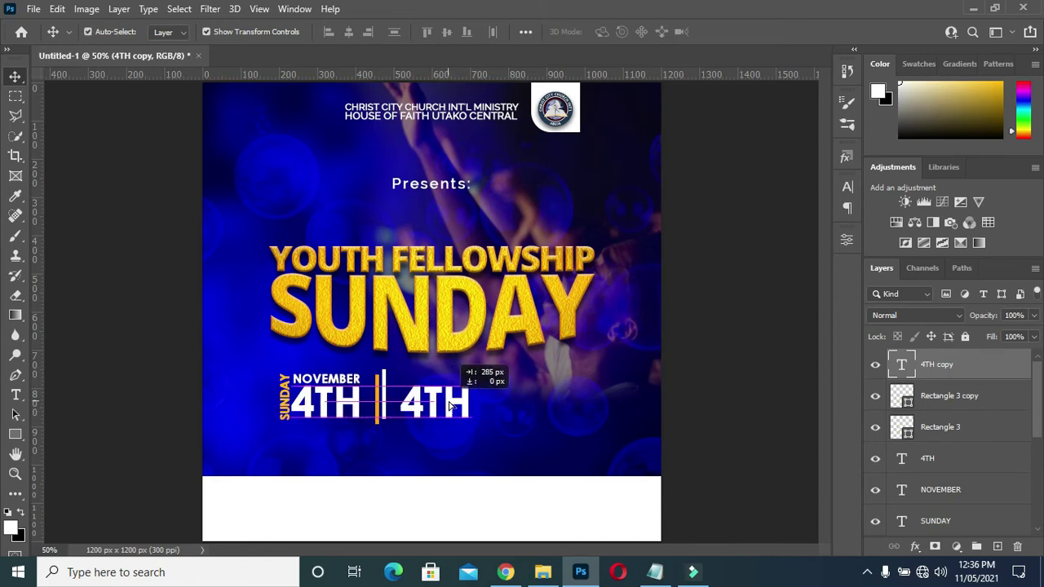
pyautogui.press('t')
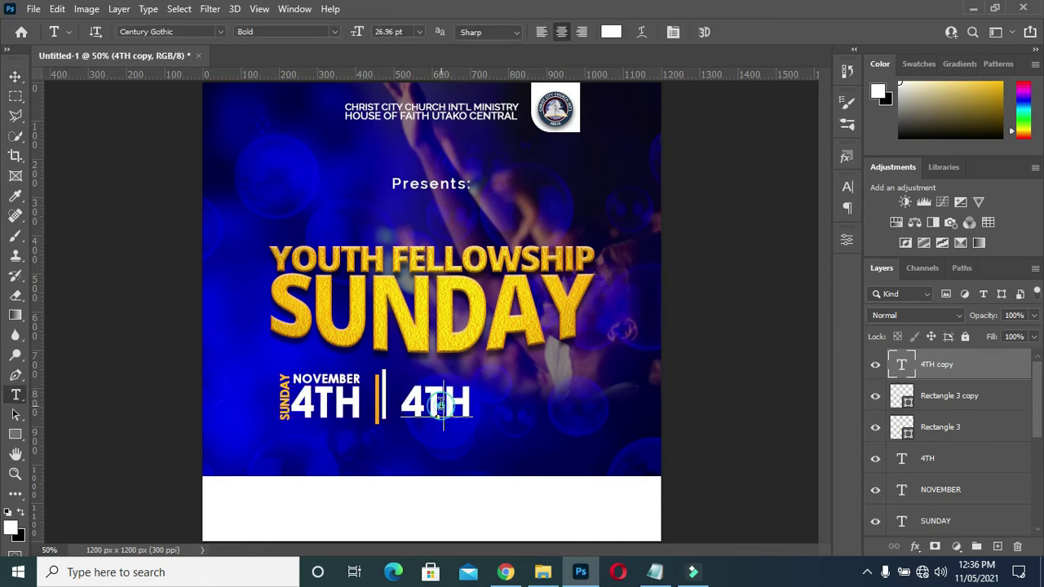
pyautogui.doubleClick(440, 404)
pyautogui.write('8:0')
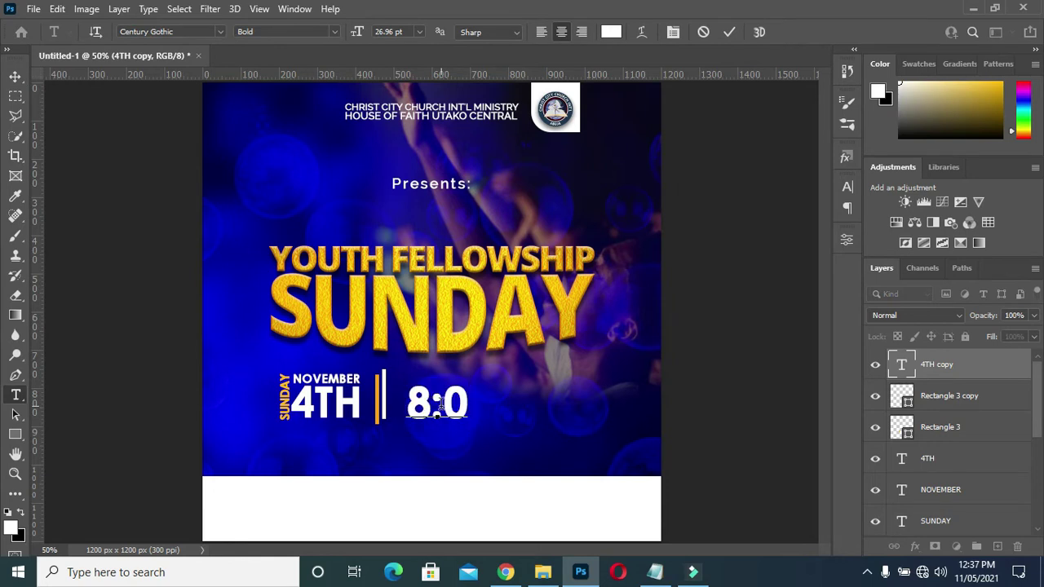
pyautogui.write('am')
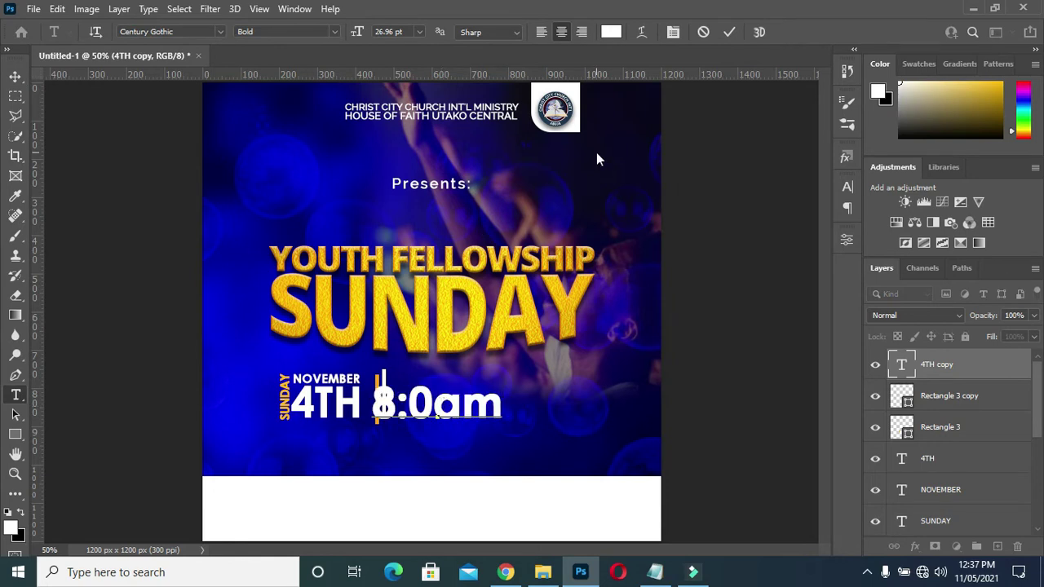
pyautogui.click(729, 32)
pyautogui.click(460, 411)
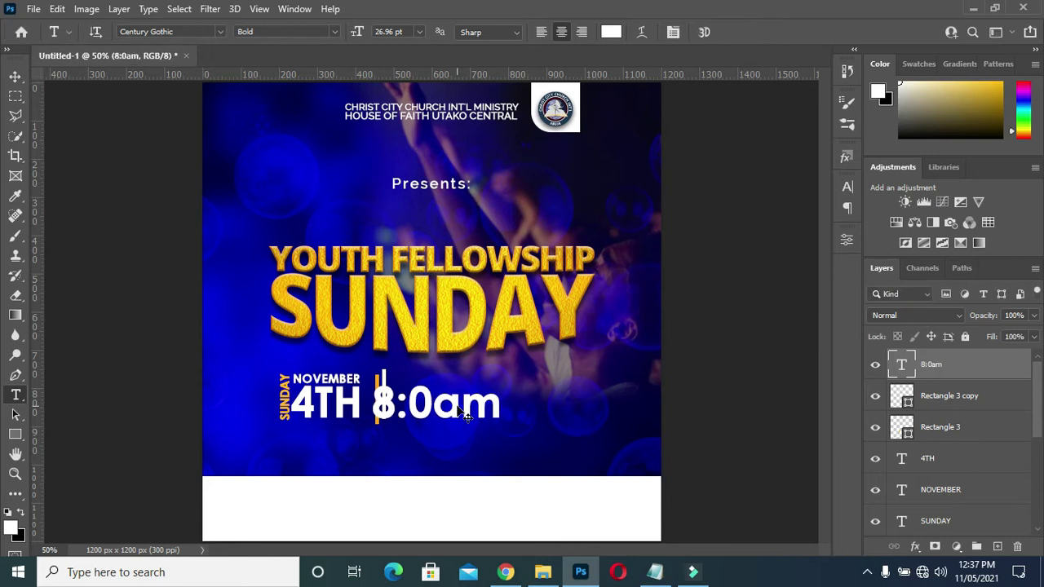
pyautogui.moveTo(461, 412); pyautogui.dragTo(486, 407)
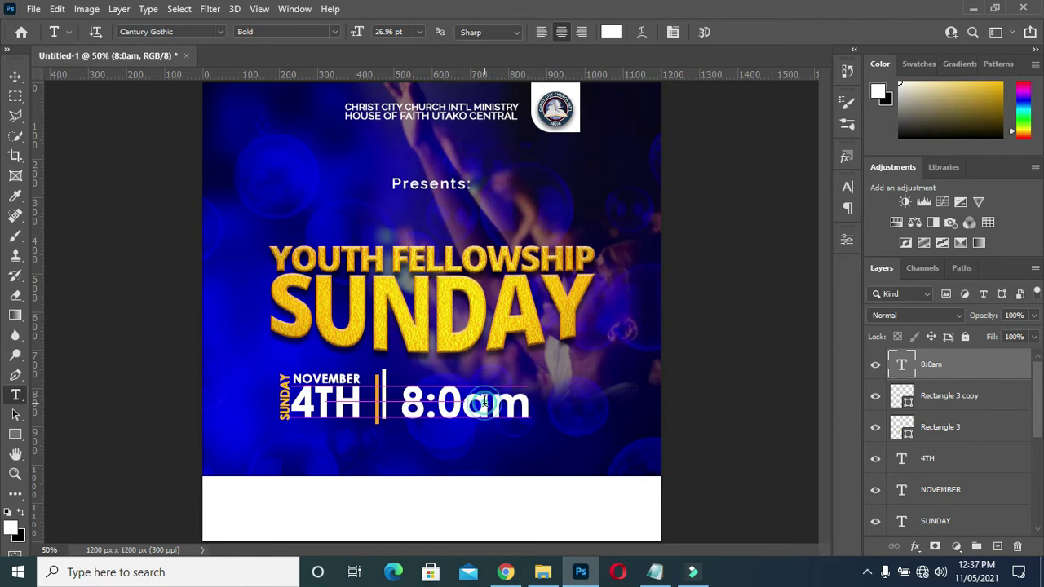
pyautogui.click(466, 403)
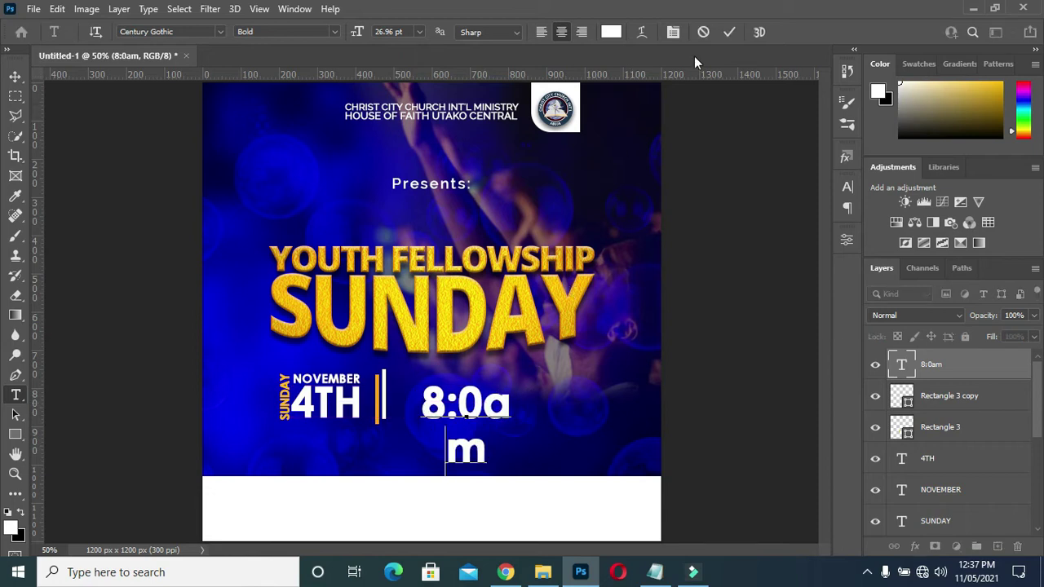
pyautogui.press('BackSpace')
pyautogui.click(730, 32)
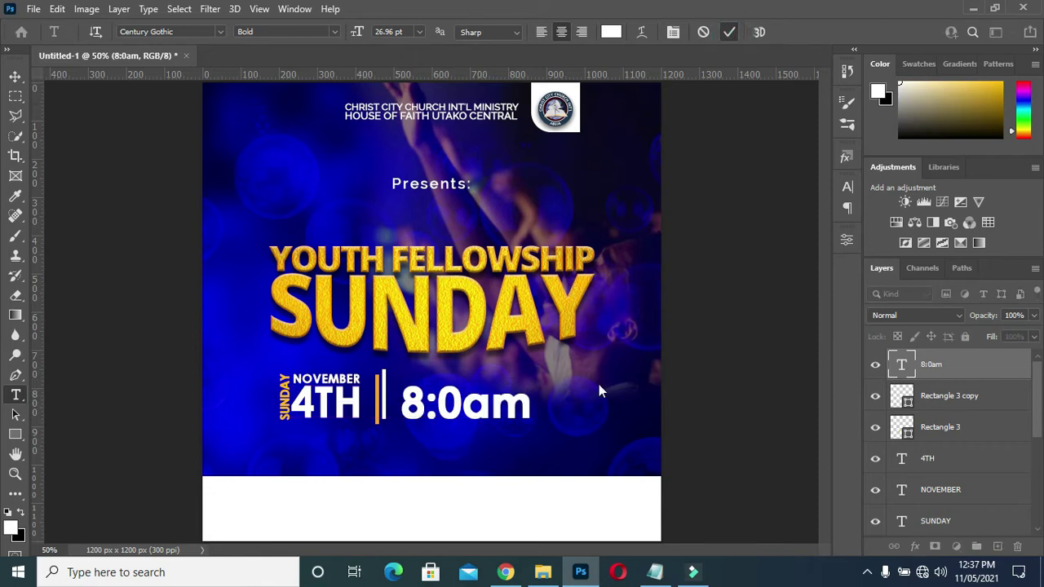
# Scale the 8:0am text down to 76.10% and align it with 4TH.
pyautogui.click(13, 77)
pyautogui.moveTo(528, 386); pyautogui.dragTo(495, 397)
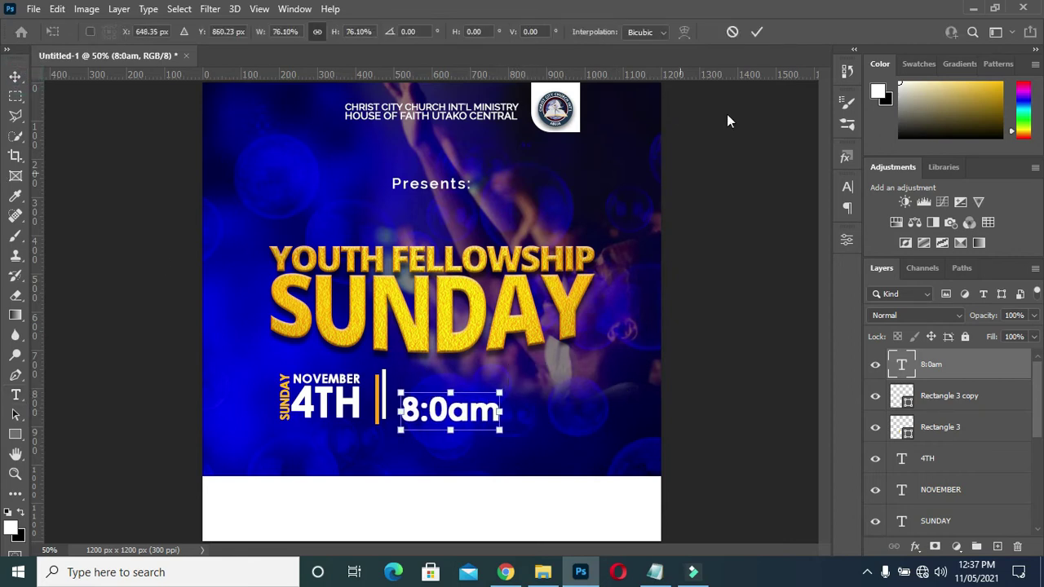
pyautogui.click(756, 31)
pyautogui.click(701, 295)
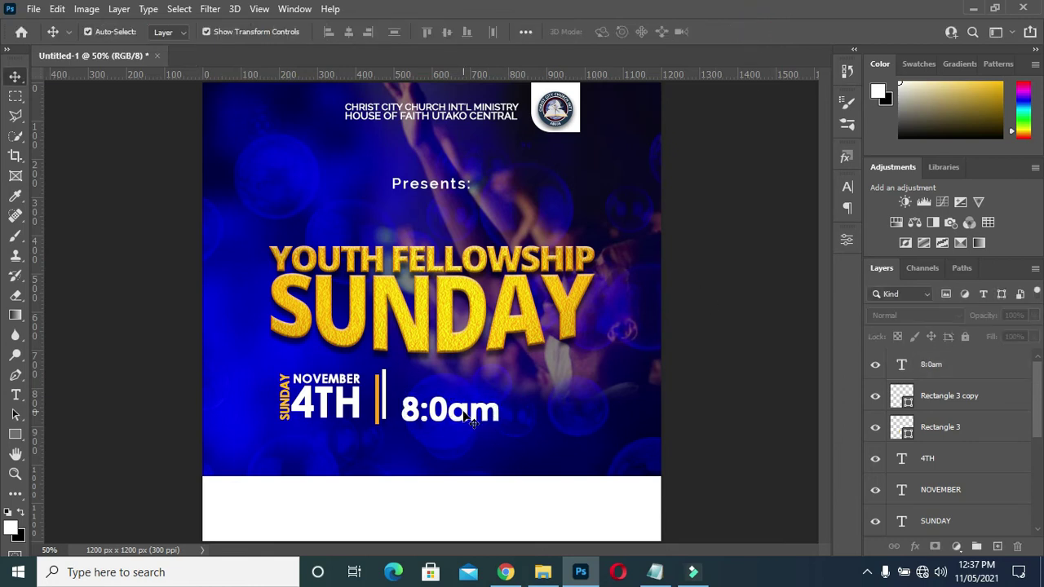
pyautogui.moveTo(464, 414); pyautogui.dragTo(464, 408)
pyautogui.click(719, 287)
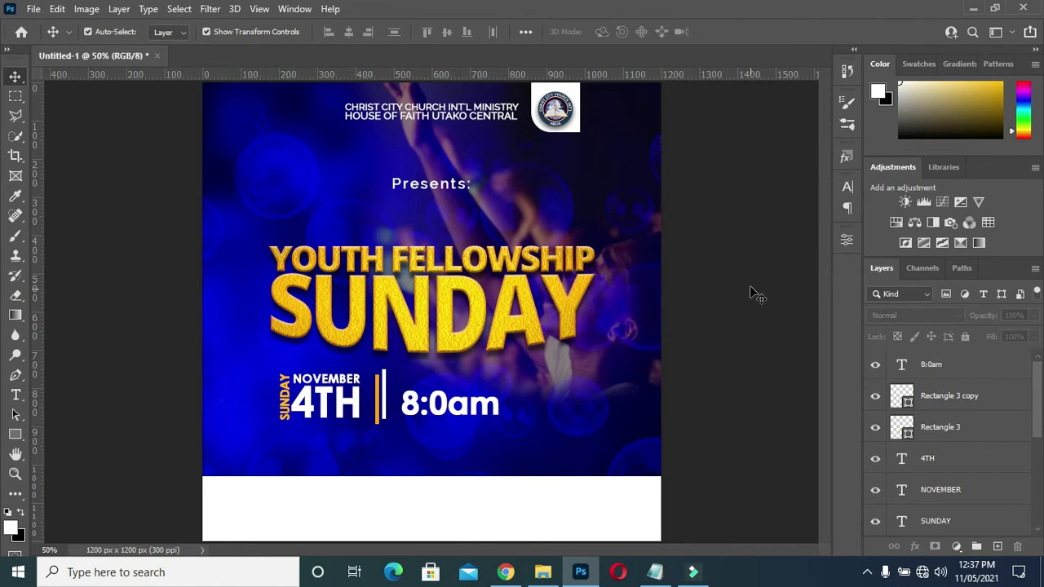
# Drag the 'date and time' calendar PNG from the youth fellowship folder onto the flyer.
pyautogui.click(938, 364)
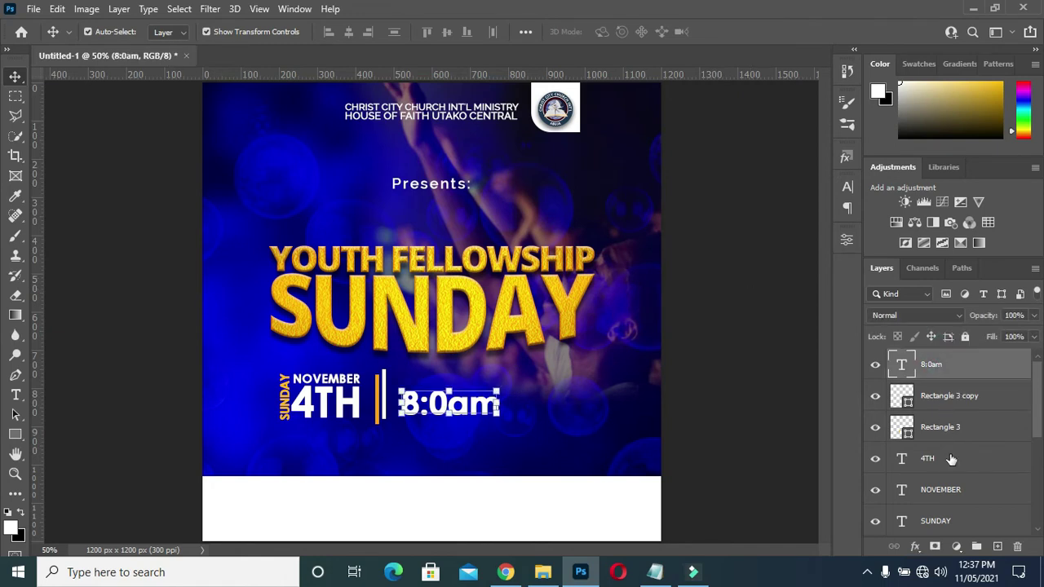
pyautogui.scroll(-1, 950, 474)
pyautogui.scroll(-1, 942, 491)
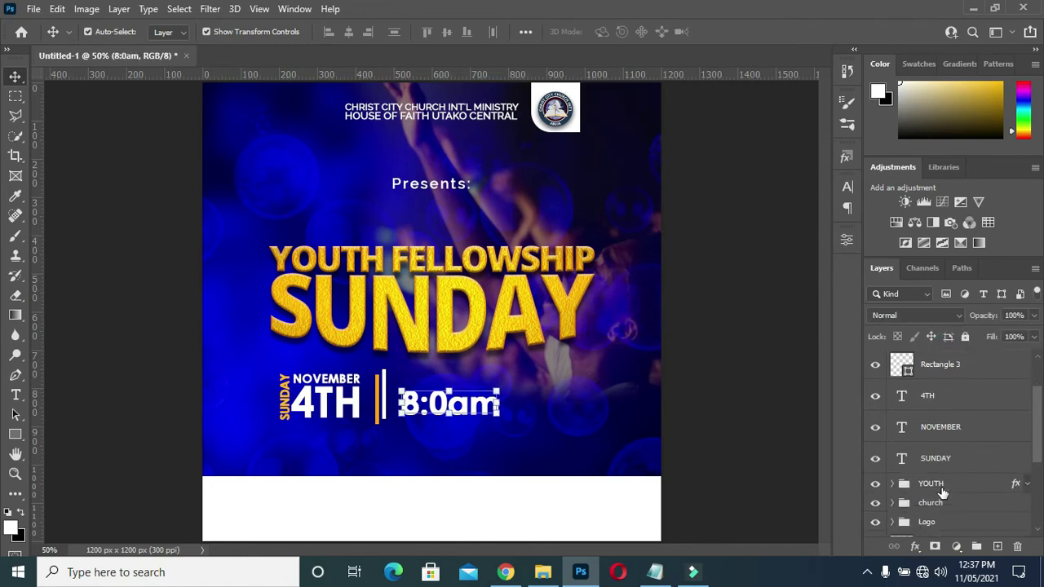
pyautogui.click(945, 460)
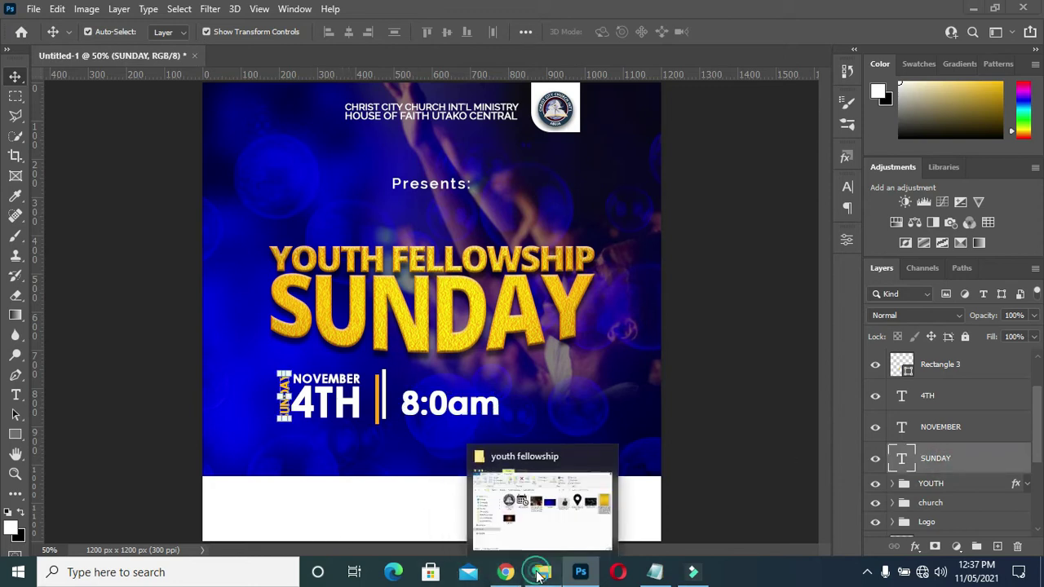
pyautogui.click(542, 572)
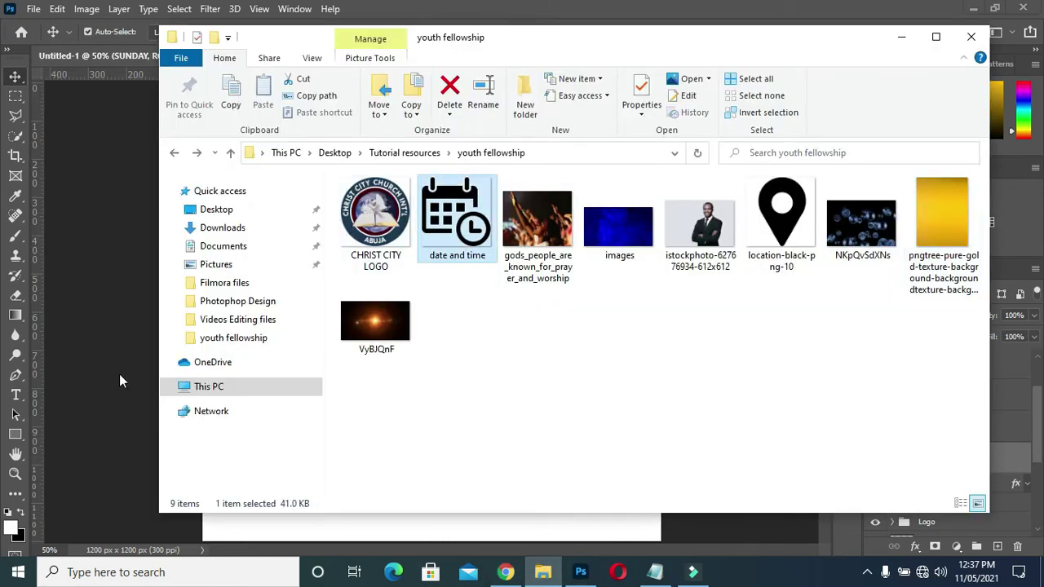
pyautogui.moveTo(119, 380); pyautogui.dragTo(119, 381)
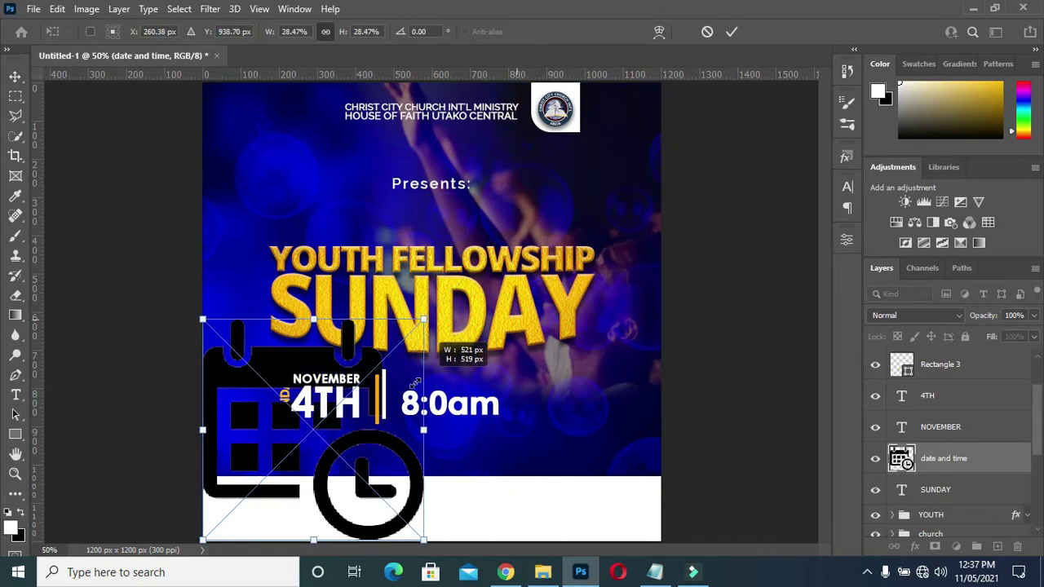
# Scale the calendar icon down to 4.14% and position it beside the SUNDAY text.
pyautogui.moveTo(380, 538); pyautogui.dragTo(292, 466)
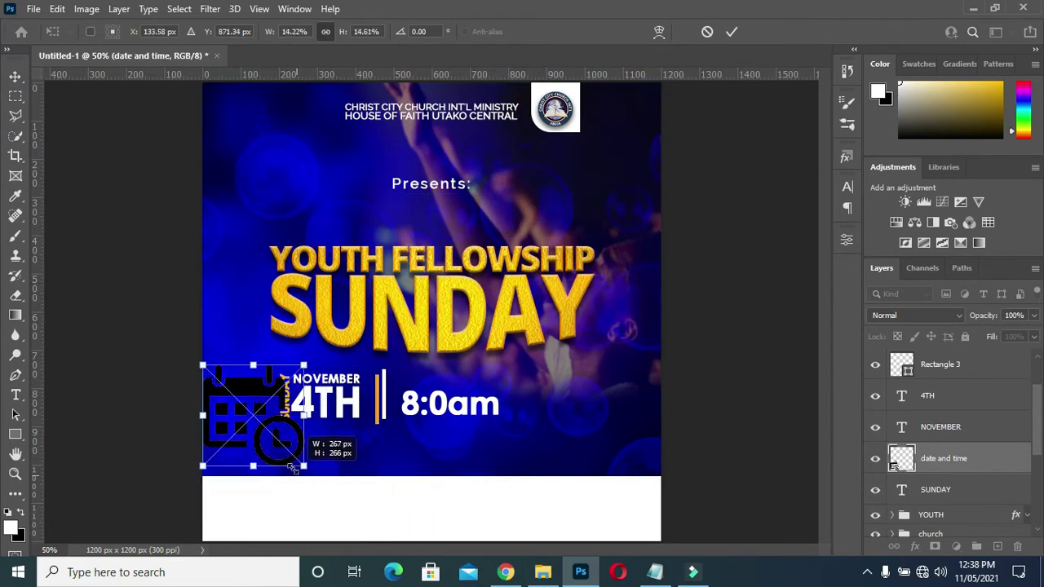
pyautogui.moveTo(200, 463); pyautogui.dragTo(237, 426)
pyautogui.moveTo(301, 430); pyautogui.dragTo(263, 375)
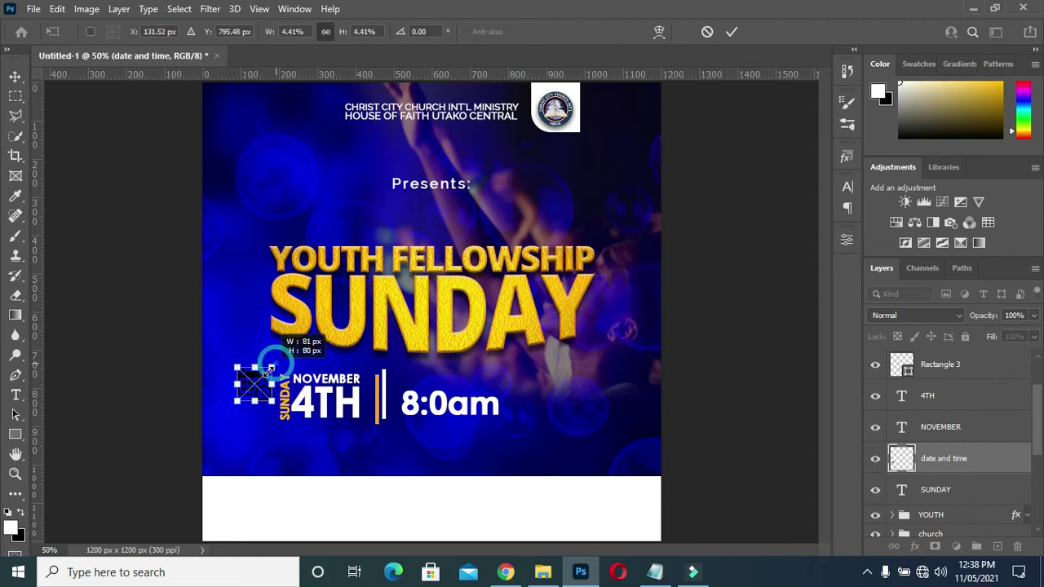
pyautogui.hotkey('ctrl', '+')
pyautogui.hotkey('ctrl', '+')
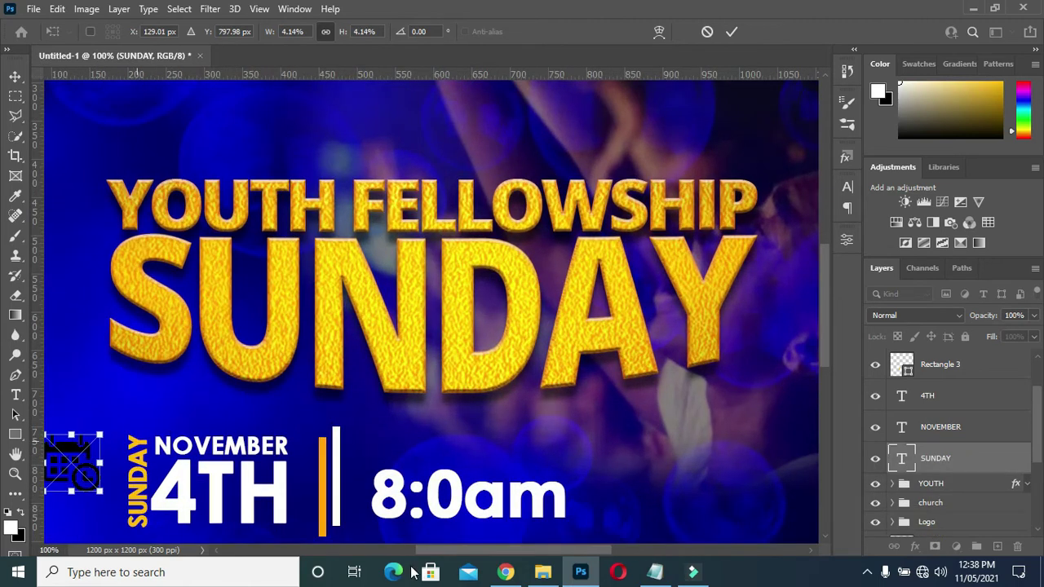
pyautogui.moveTo(487, 548); pyautogui.dragTo(433, 548)
pyautogui.moveTo(289, 463); pyautogui.dragTo(282, 488)
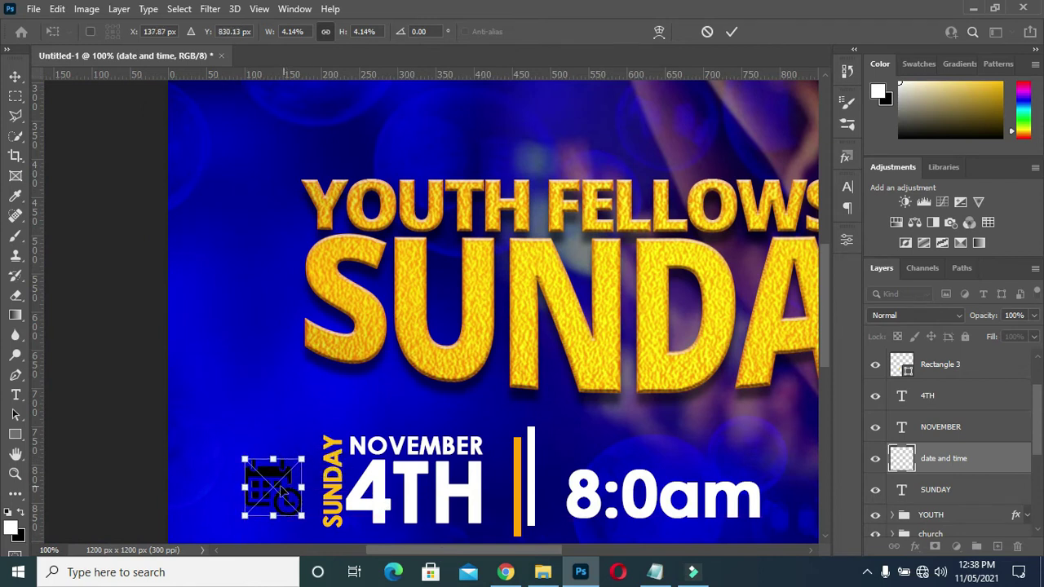
# Turn the calendar icon white with Hue/Saturation Lightness +100.
pyautogui.click(731, 31)
pyautogui.click(87, 9)
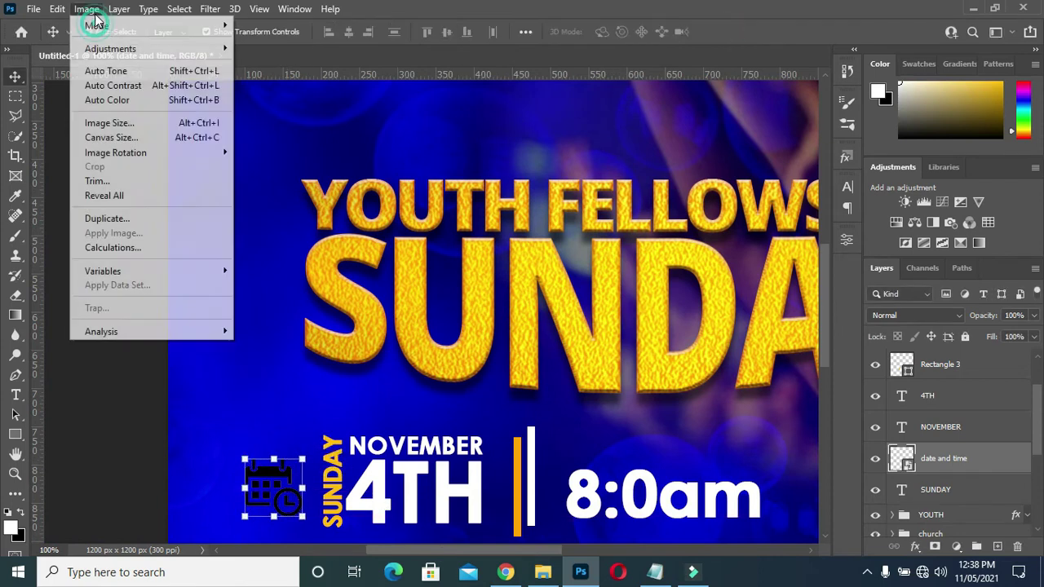
pyautogui.click(284, 129)
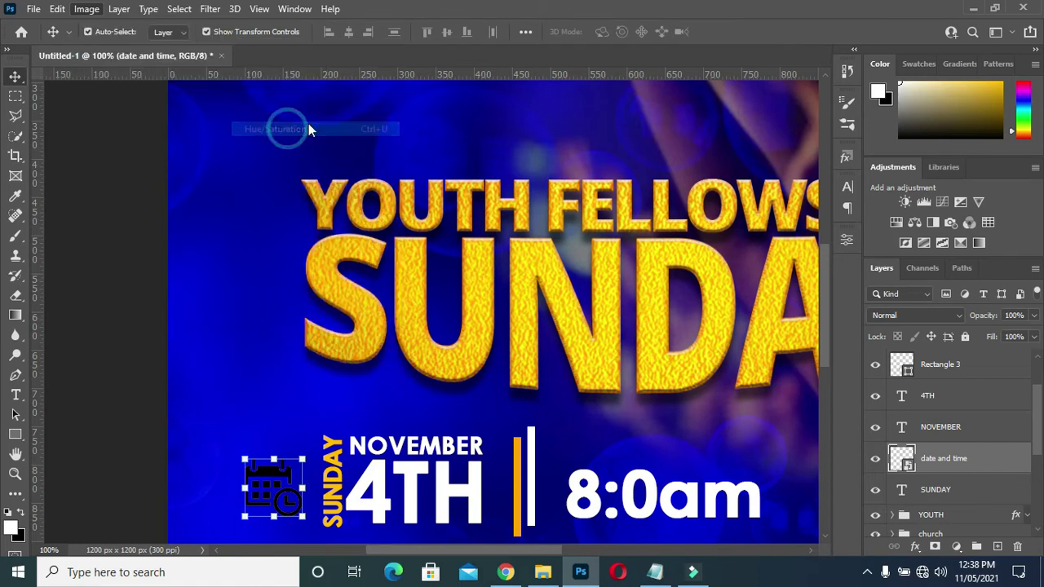
pyautogui.moveTo(480, 263); pyautogui.dragTo(660, 243)
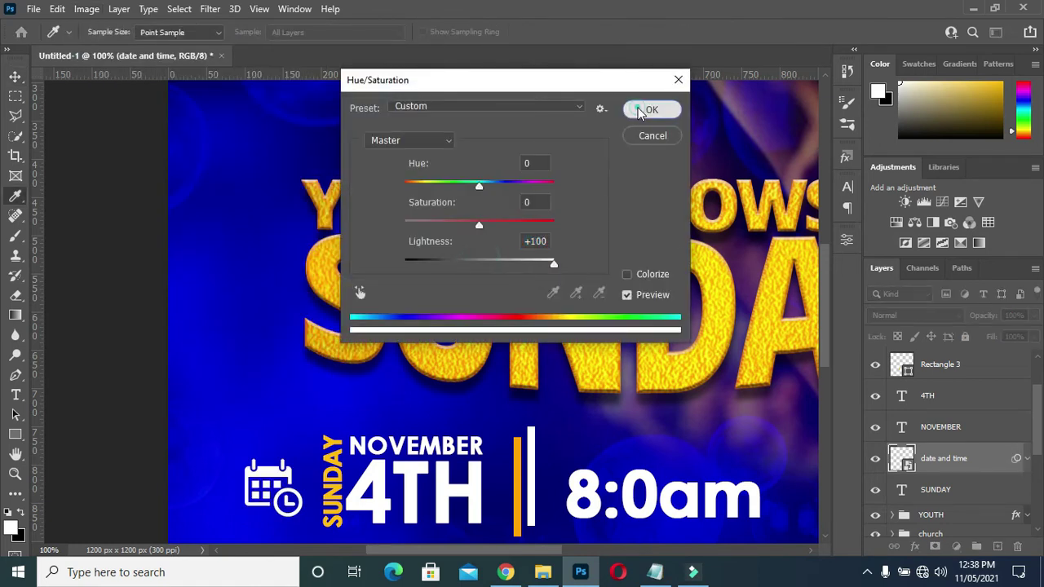
pyautogui.click(640, 113)
pyautogui.hotkey('ctrl', '0')
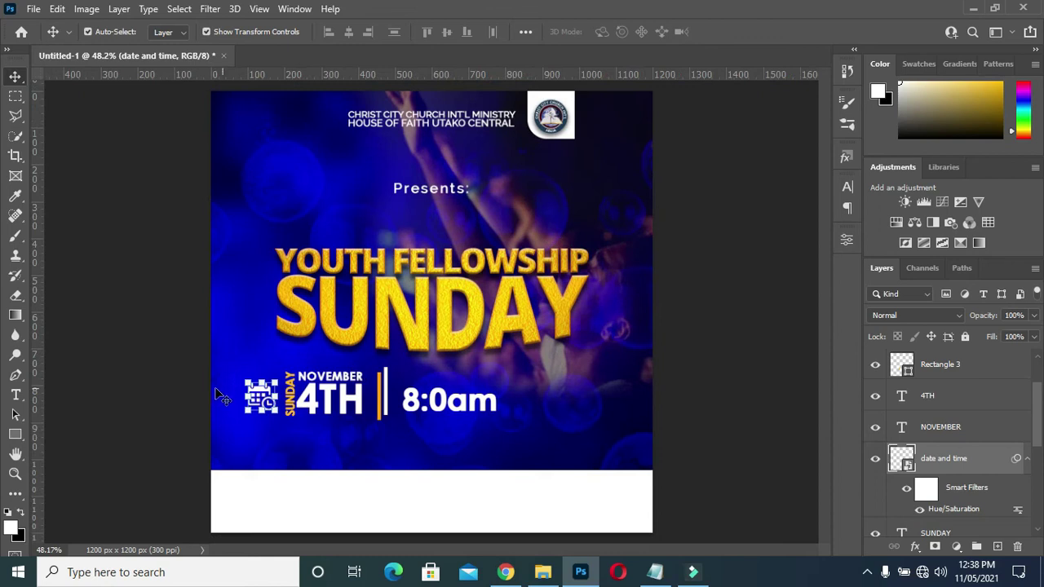
# Move the icon layer beneath SUNDAY and group it with the date, bars and time layers.
pyautogui.click(184, 396)
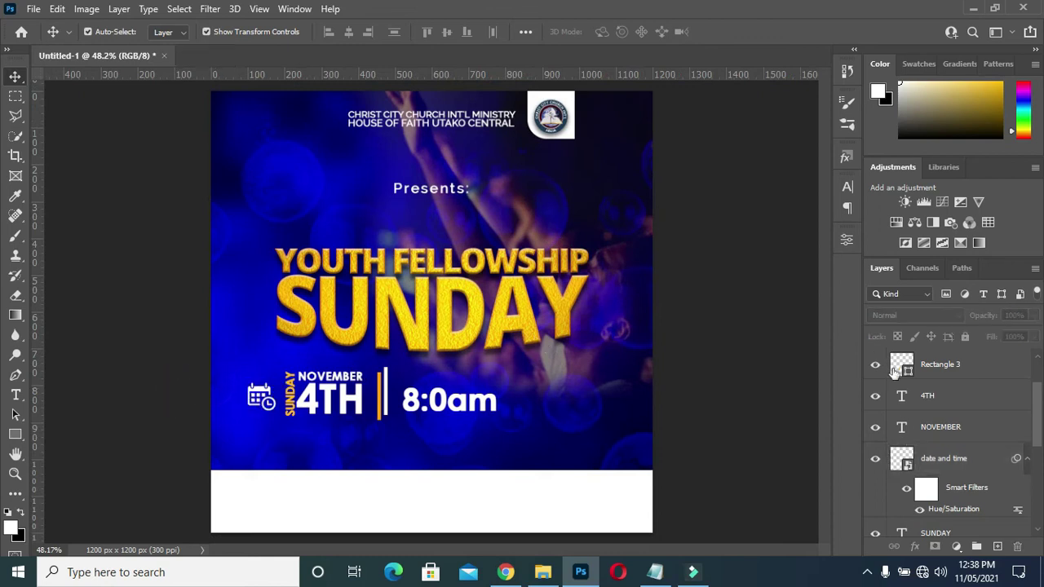
pyautogui.click(1030, 459)
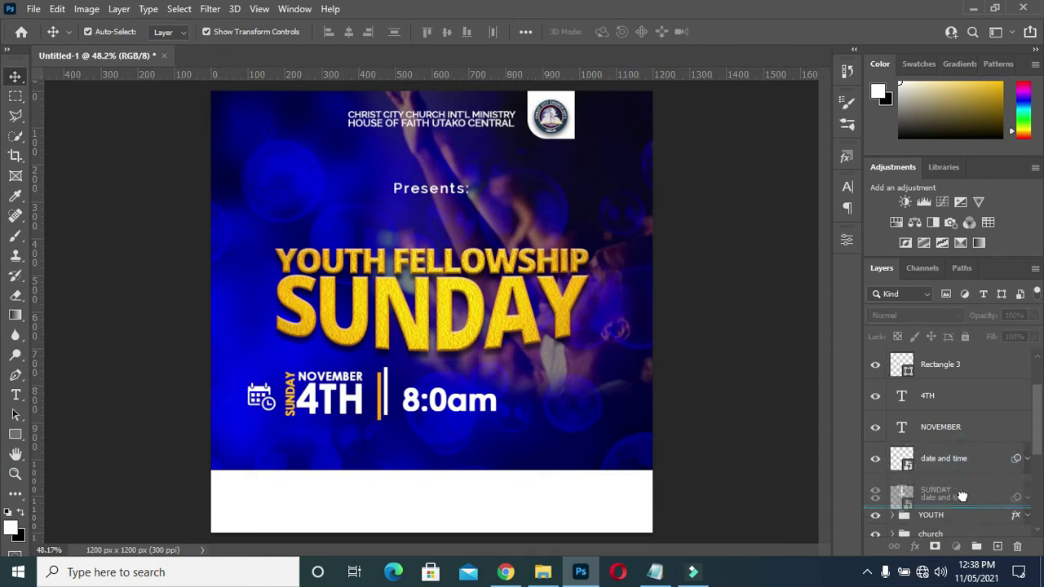
pyautogui.moveTo(972, 459); pyautogui.dragTo(962, 499)
pyautogui.scroll(2, 950, 374)
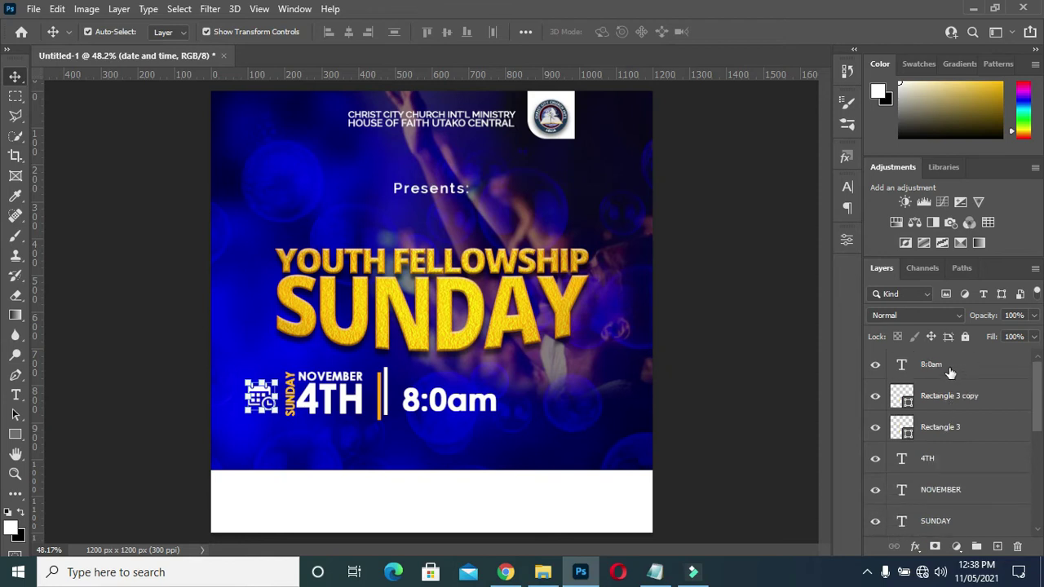
pyautogui.hotkey('ctrl', 'g')
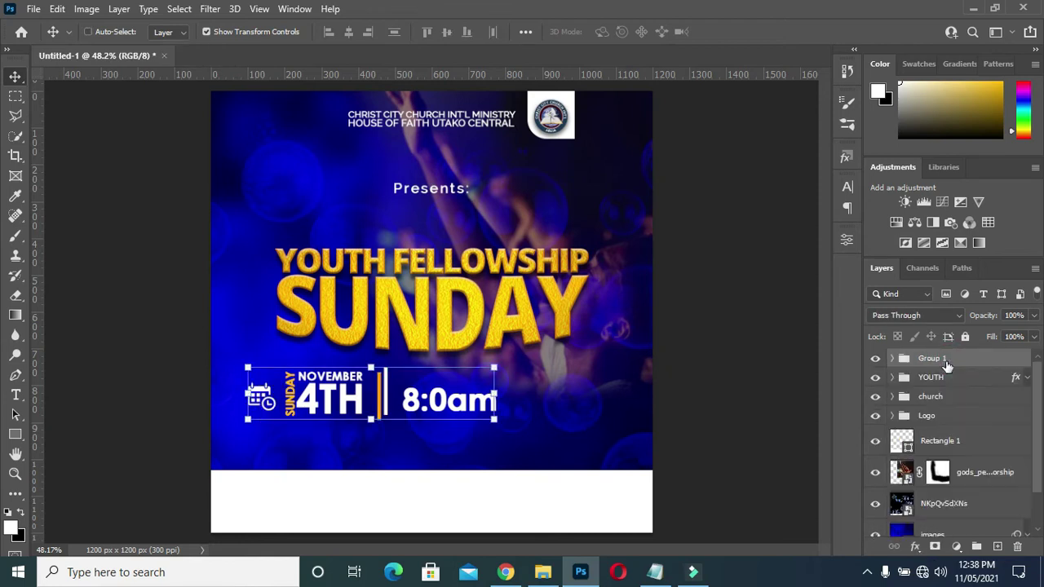
# Rename Group 1 to 'TIME & DATE' and scale the group down to about 80.60%.
pyautogui.doubleClick(932, 358)
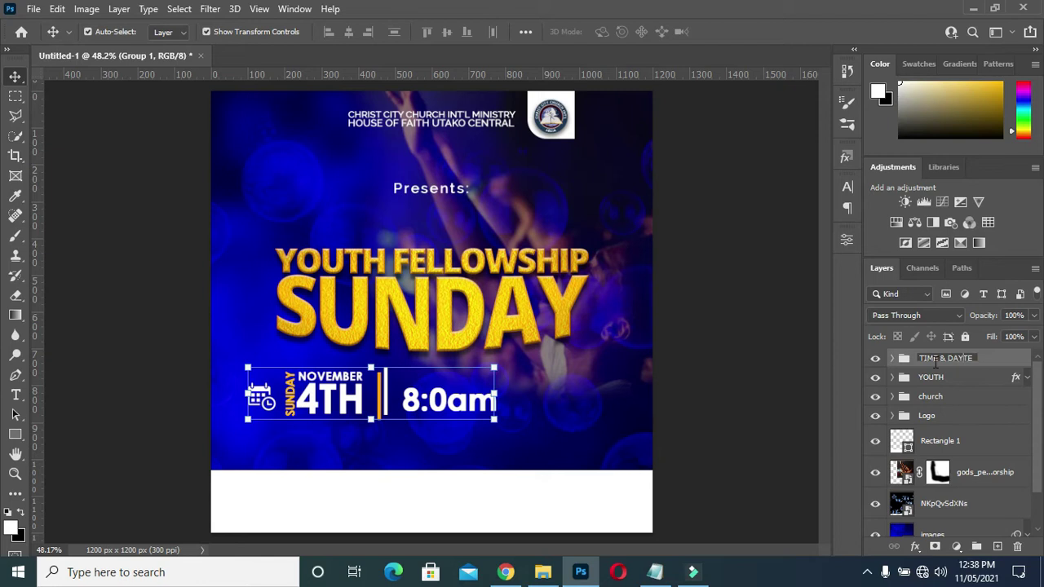
pyautogui.press('Return')
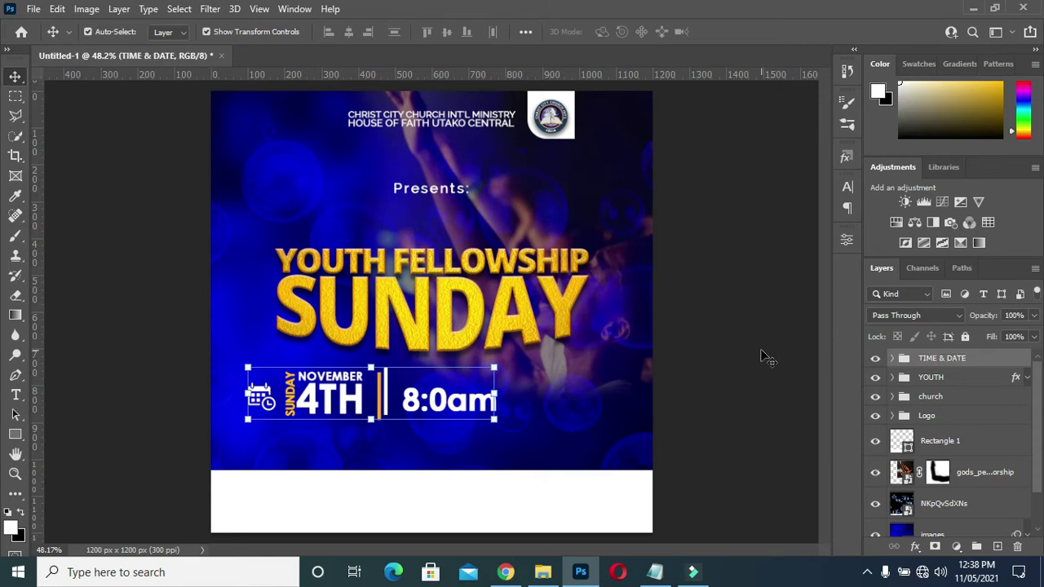
pyautogui.hotkey('ctrl', 't')
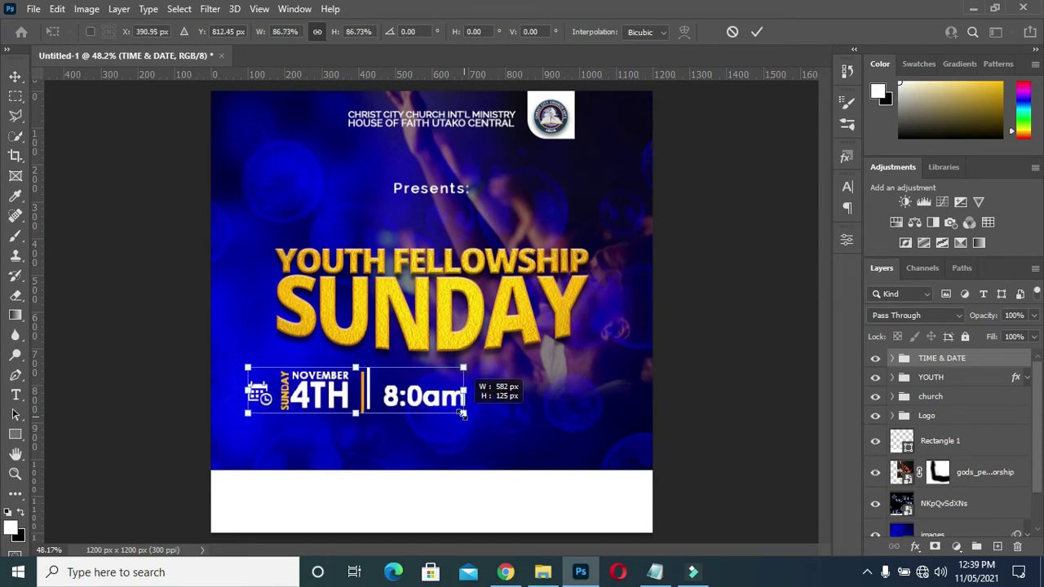
pyautogui.moveTo(493, 418); pyautogui.dragTo(465, 413)
pyautogui.moveTo(366, 394); pyautogui.dragTo(393, 390)
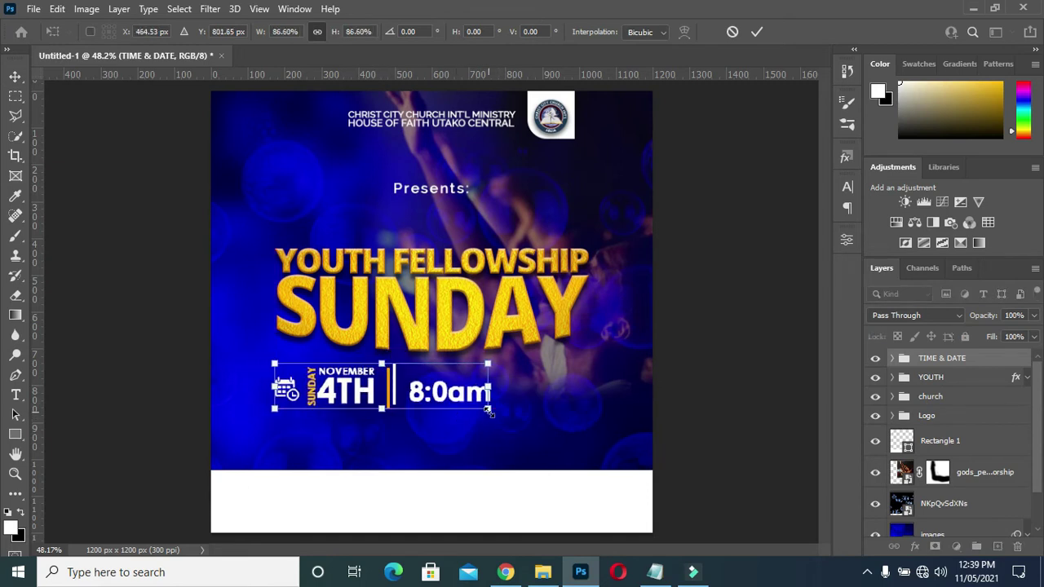
pyautogui.moveTo(487, 412); pyautogui.dragTo(472, 405)
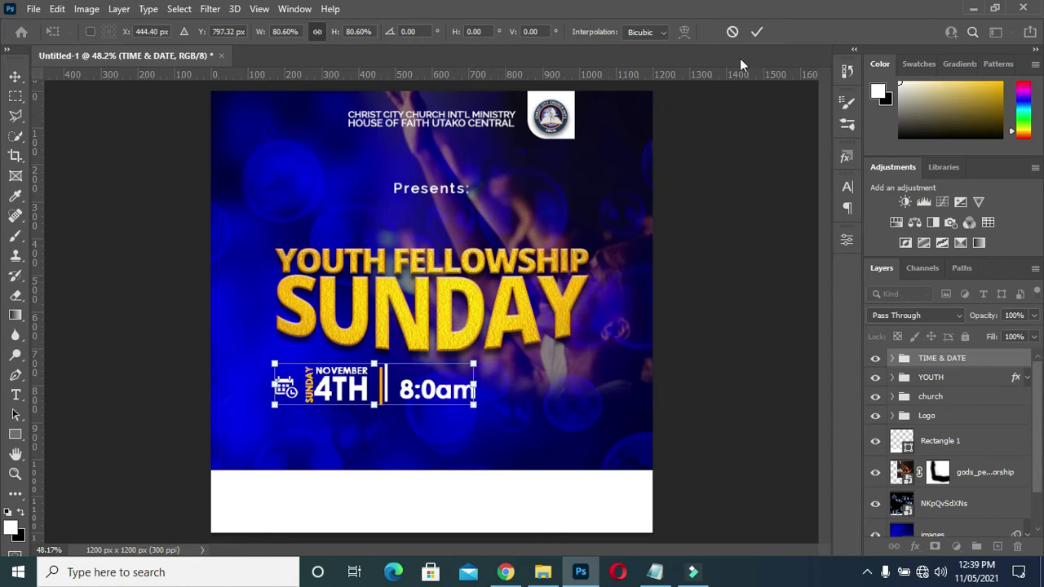
pyautogui.click(757, 34)
pyautogui.click(725, 235)
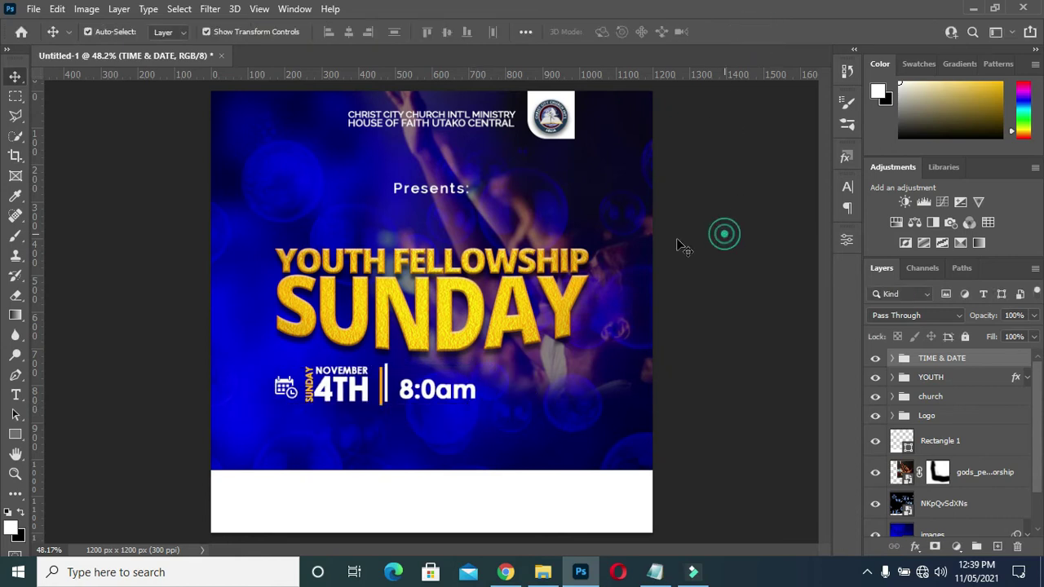
# Draw a white-filled 522 × 123 px rounded rectangle beneath the date and time block.
pyautogui.click(14, 434)
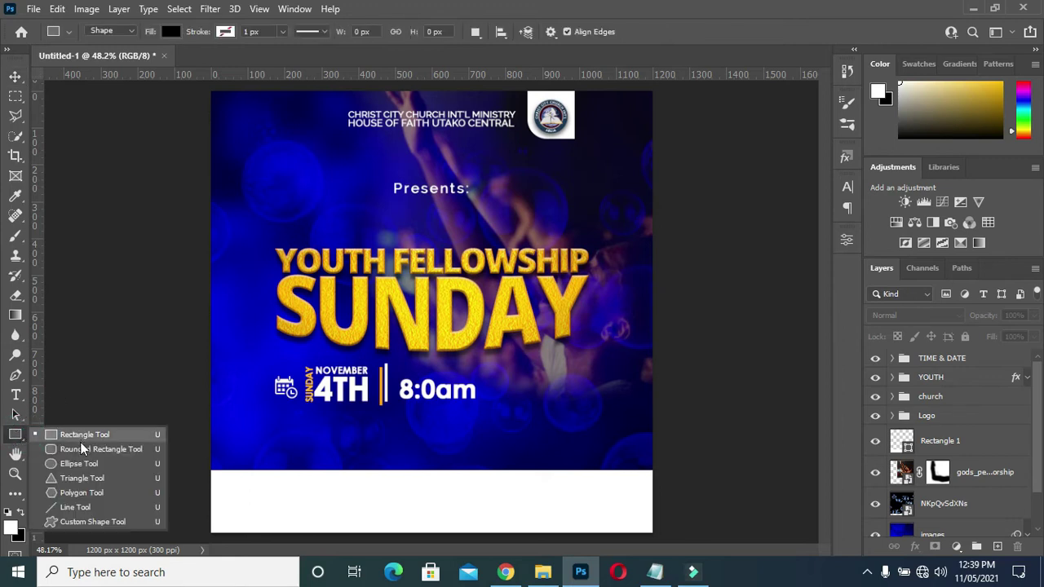
pyautogui.click(82, 435)
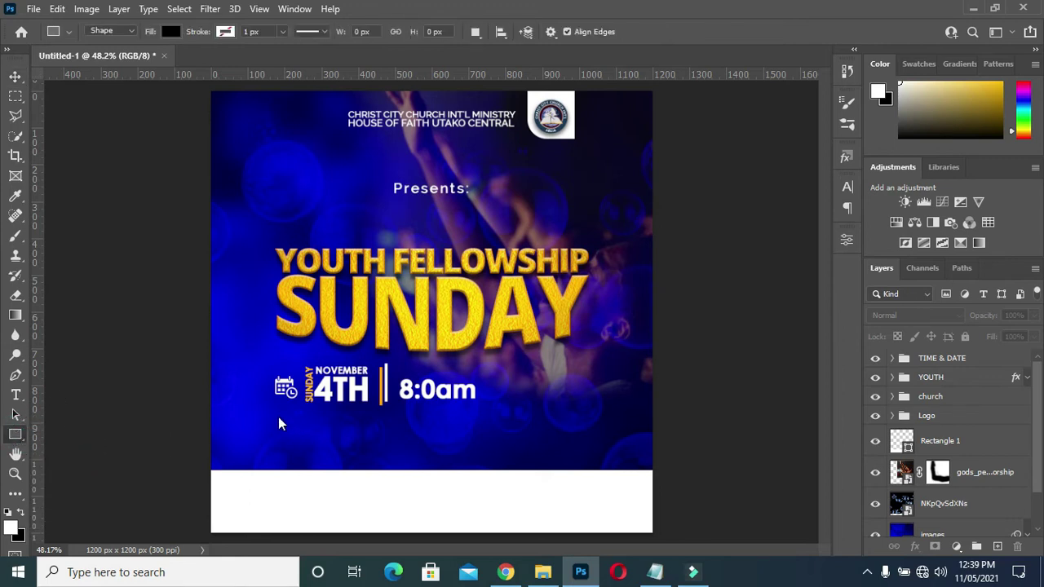
pyautogui.moveTo(276, 415); pyautogui.dragTo(464, 456)
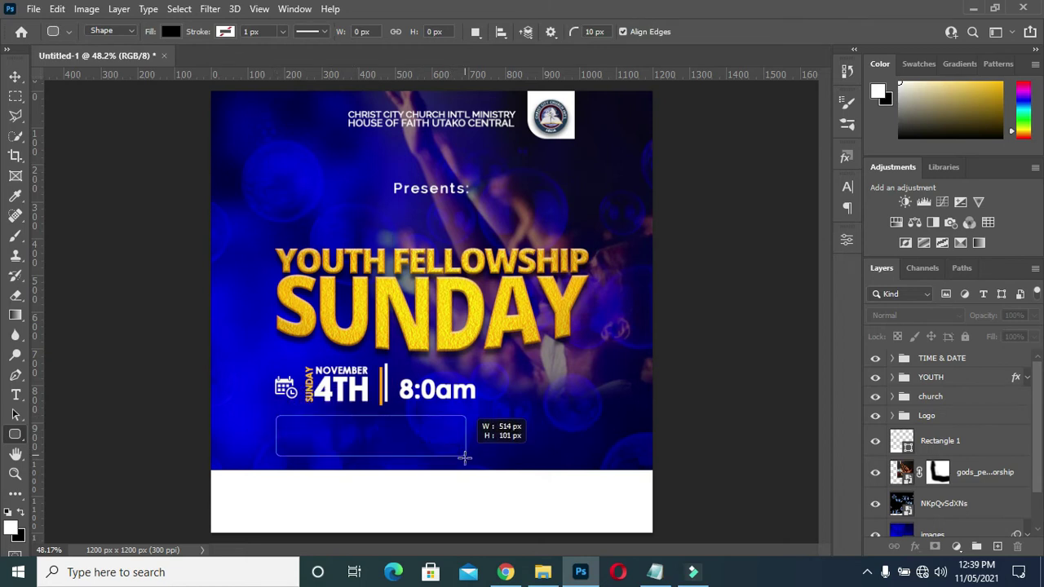
pyautogui.moveTo(465, 457); pyautogui.dragTo(467, 460)
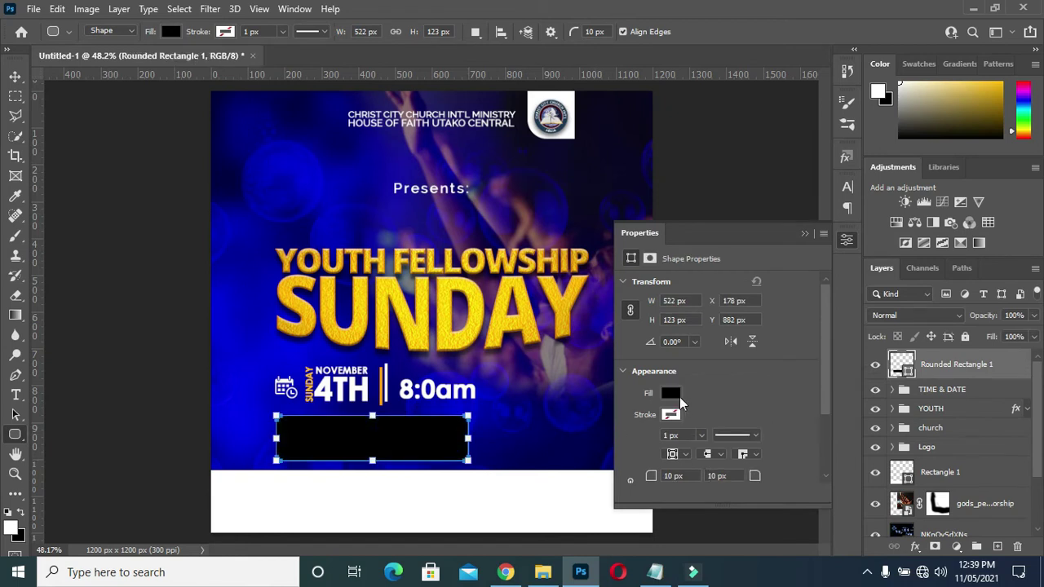
pyautogui.click(670, 394)
pyautogui.click(662, 377)
pyautogui.click(804, 234)
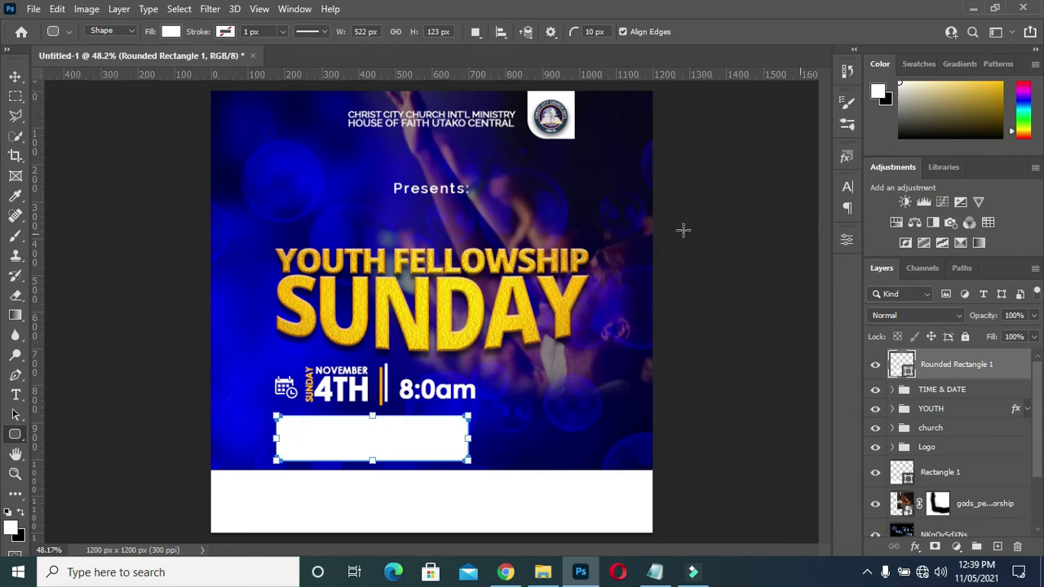
pyautogui.click(14, 76)
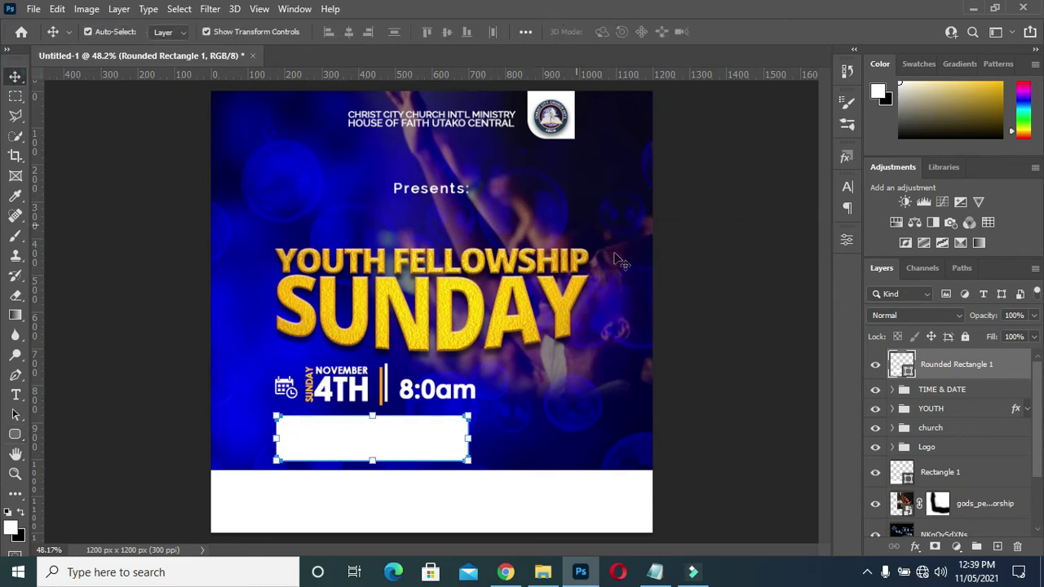
pyautogui.click(653, 574)
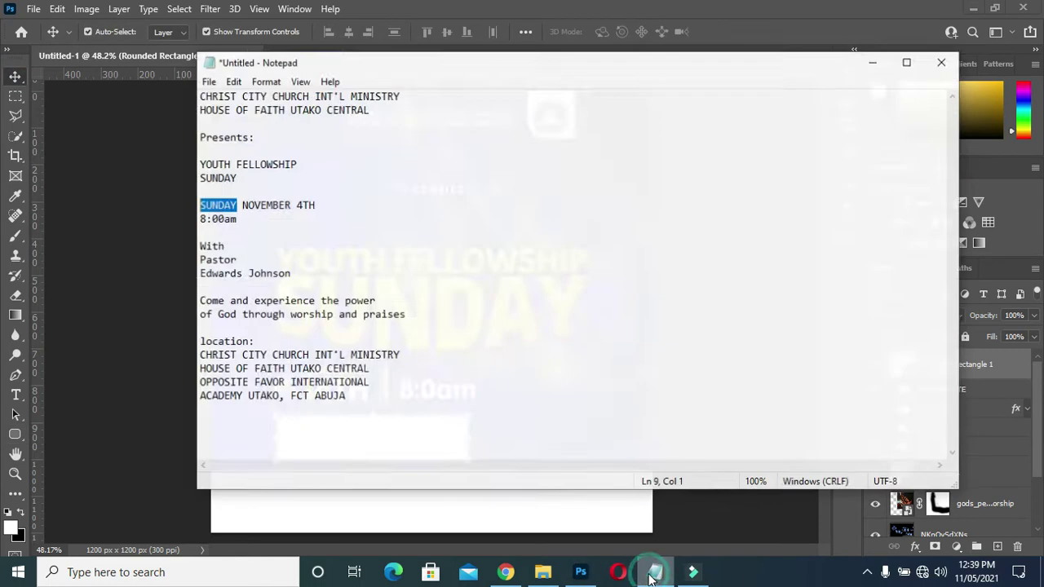
pyautogui.moveTo(424, 317); pyautogui.dragTo(173, 297)
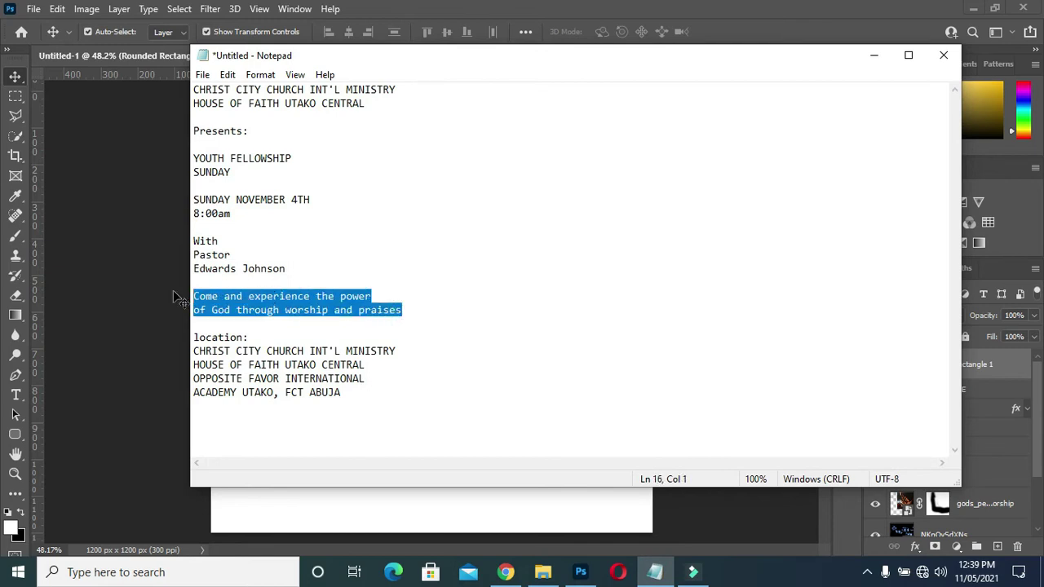
pyautogui.click(873, 55)
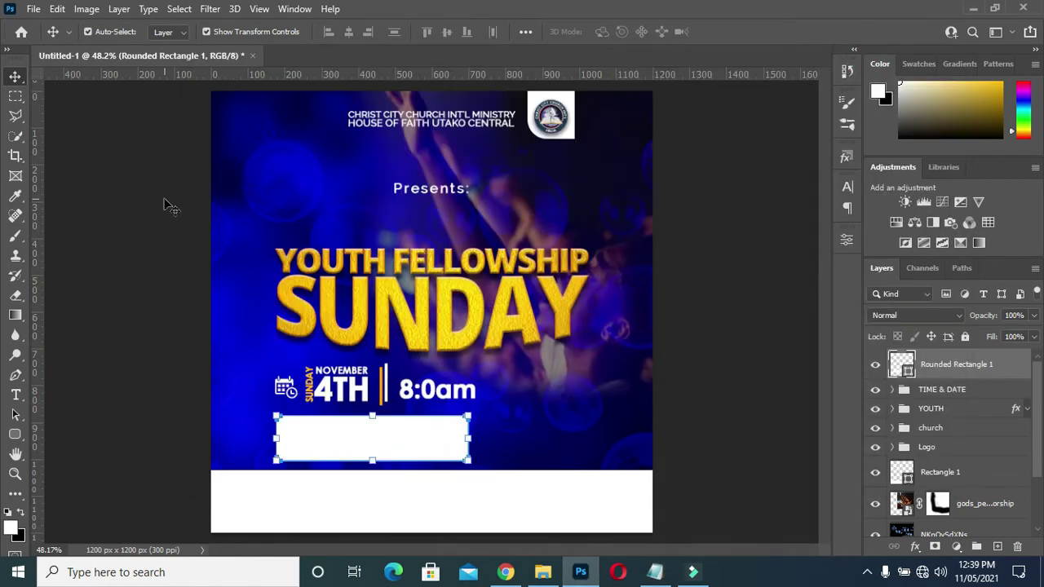
# Start a new text box in black Raleway Medium.
pyautogui.click(16, 395)
pyautogui.click(221, 31)
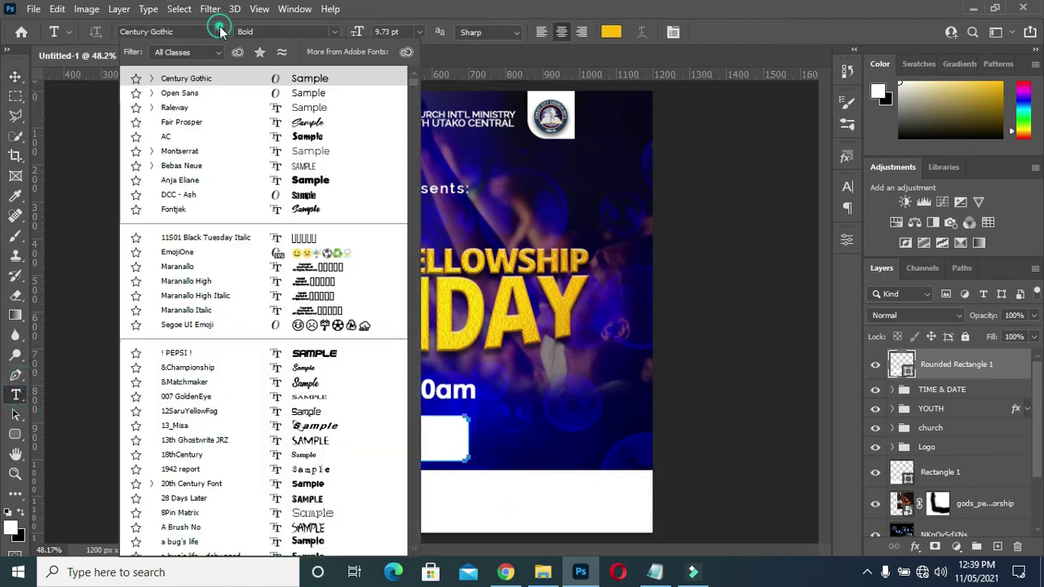
pyautogui.click(171, 112)
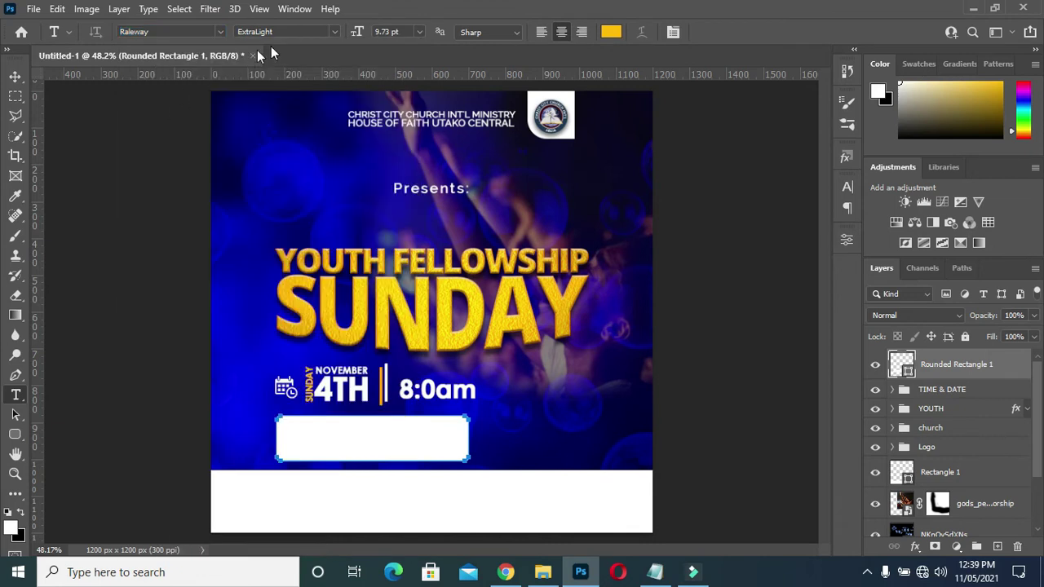
pyautogui.click(334, 31)
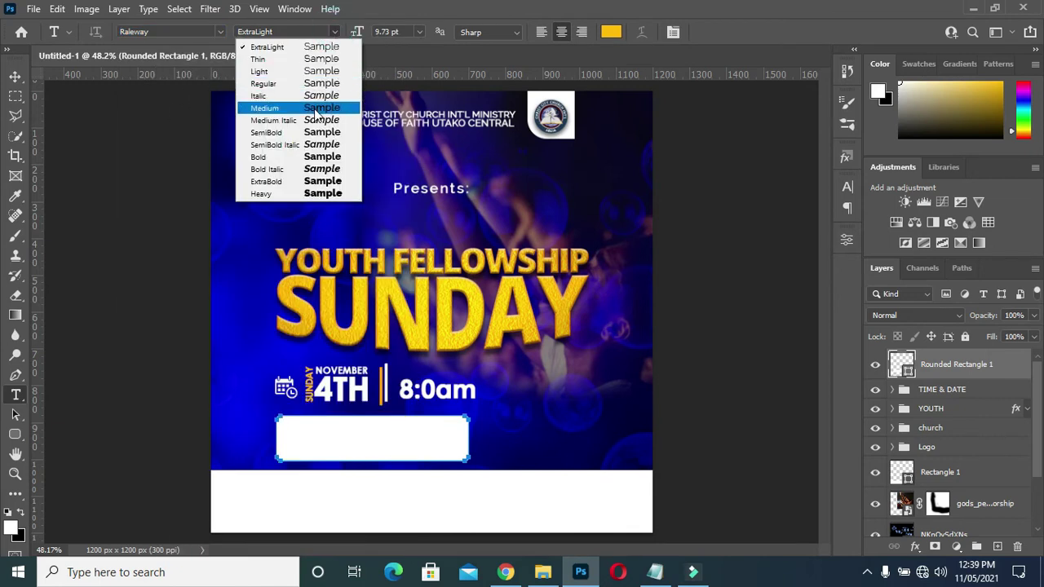
pyautogui.click(316, 115)
pyautogui.click(278, 198)
pyautogui.click(278, 198)
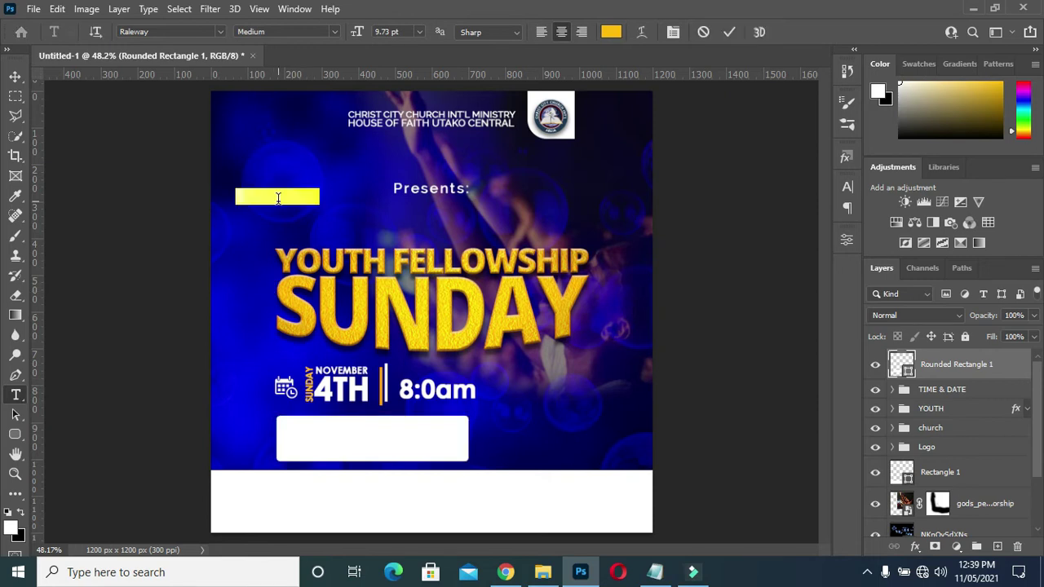
pyautogui.click(604, 32)
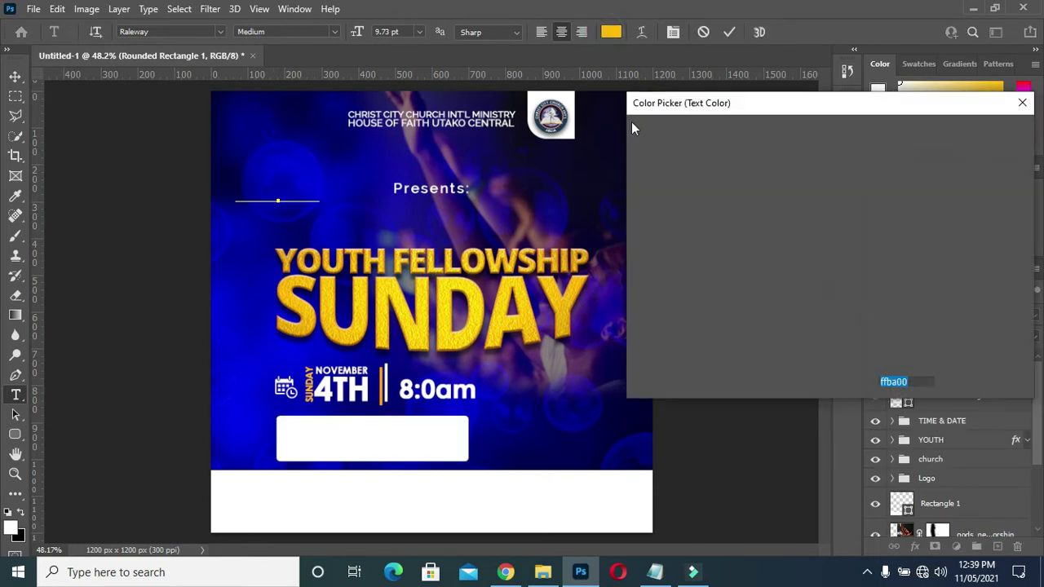
pyautogui.moveTo(652, 307); pyautogui.dragTo(621, 351)
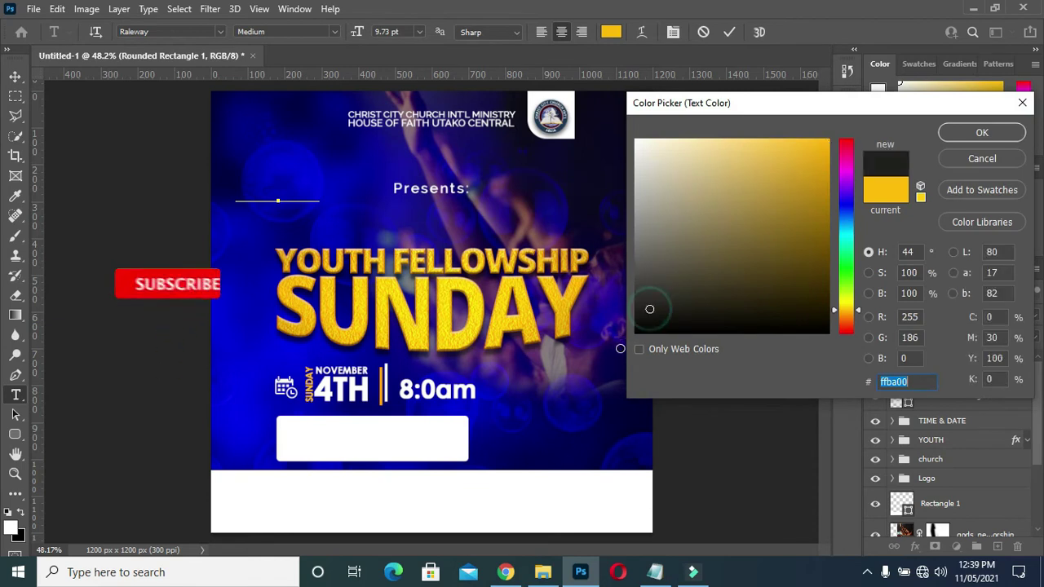
pyautogui.click(981, 134)
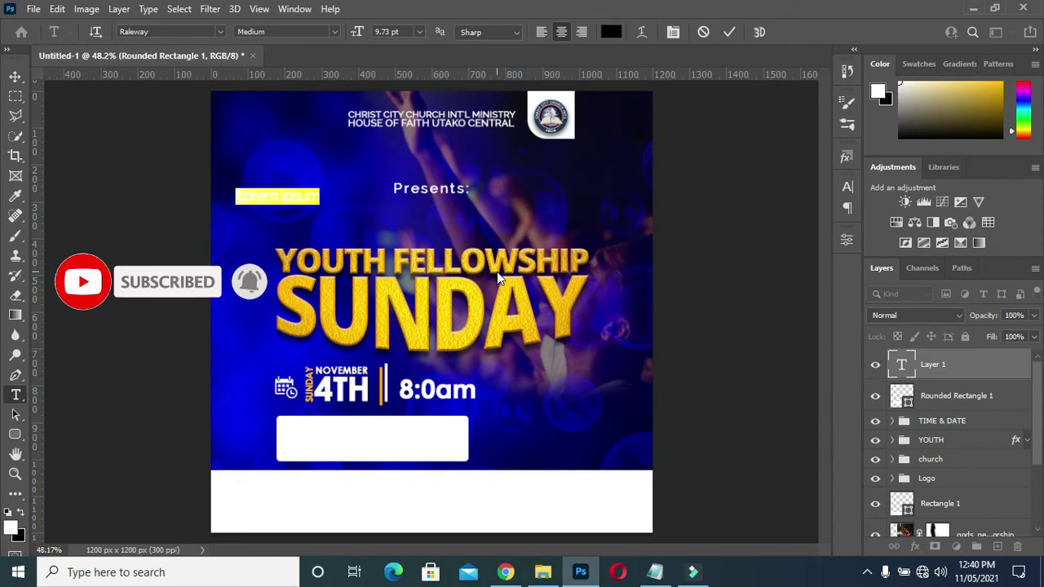
# Paste the worship and praises invitation text and scale it down into the white box.
pyautogui.hotkey('ctrl', 'v')
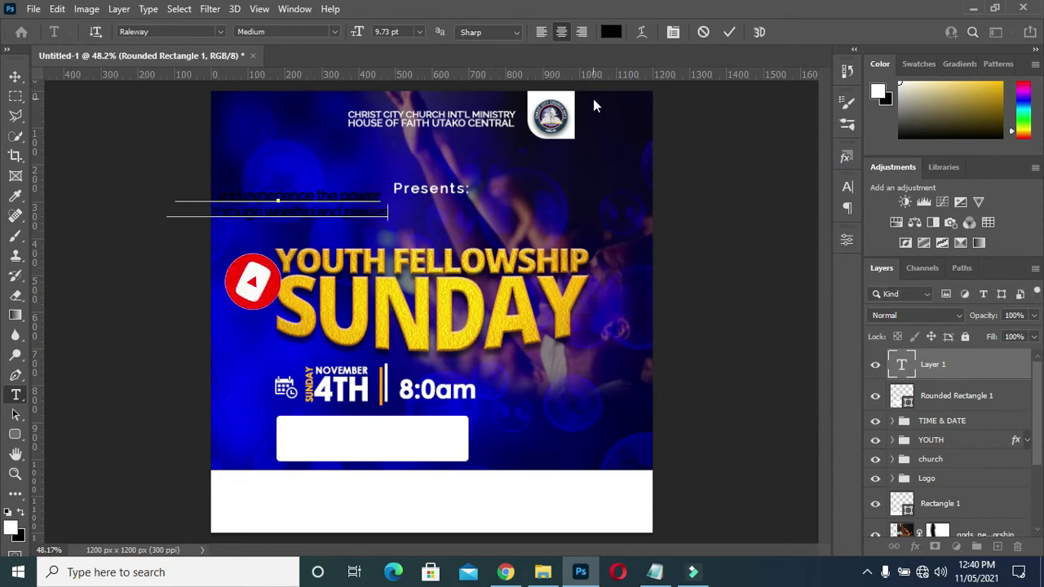
pyautogui.click(15, 76)
pyautogui.hotkey('ctrl', 'Return')
pyautogui.press('v')
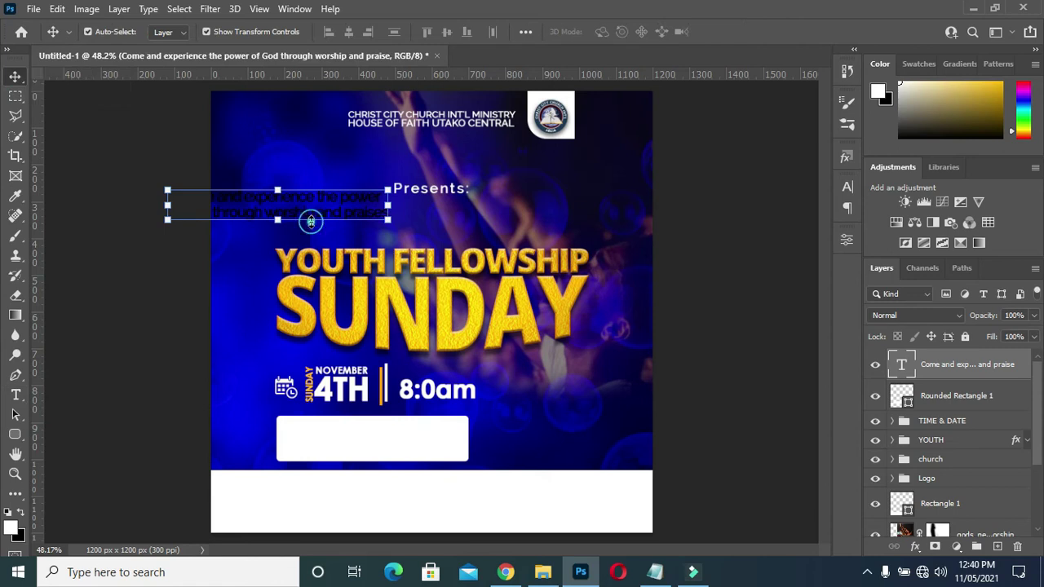
pyautogui.hotkey('ctrl', 't')
pyautogui.moveTo(318, 219); pyautogui.dragTo(427, 451)
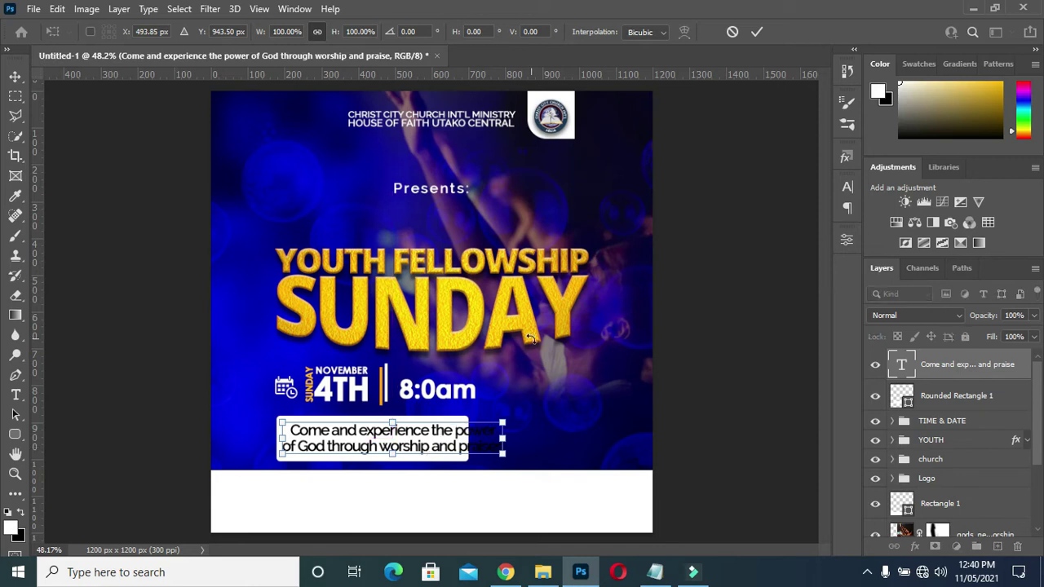
pyautogui.moveTo(503, 421)
pyautogui.mouseDown()
pyautogui.moveTo(463, 422)
pyautogui.moveTo(458, 450)
pyautogui.mouseUp()
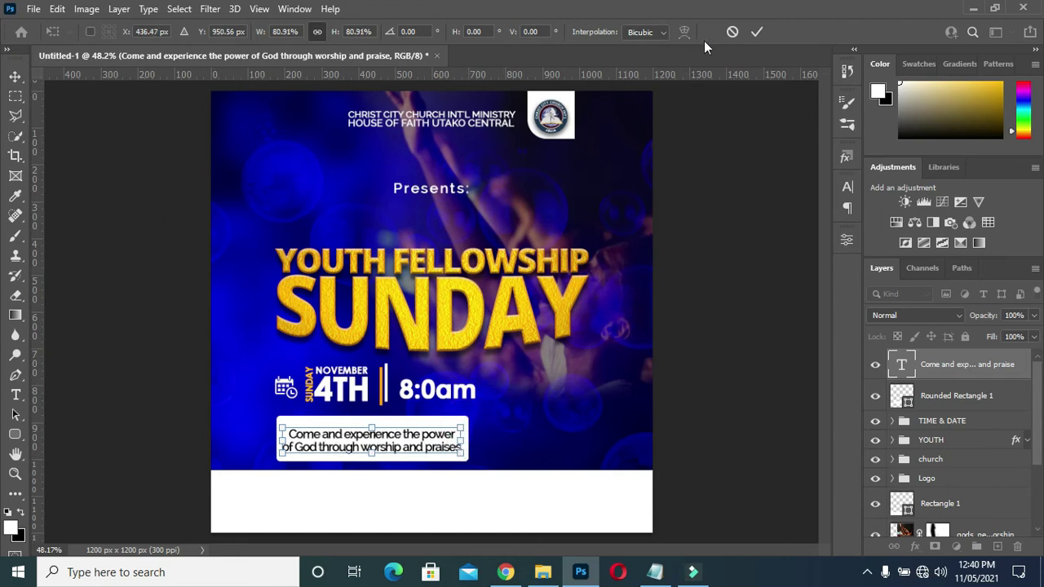
pyautogui.click(755, 33)
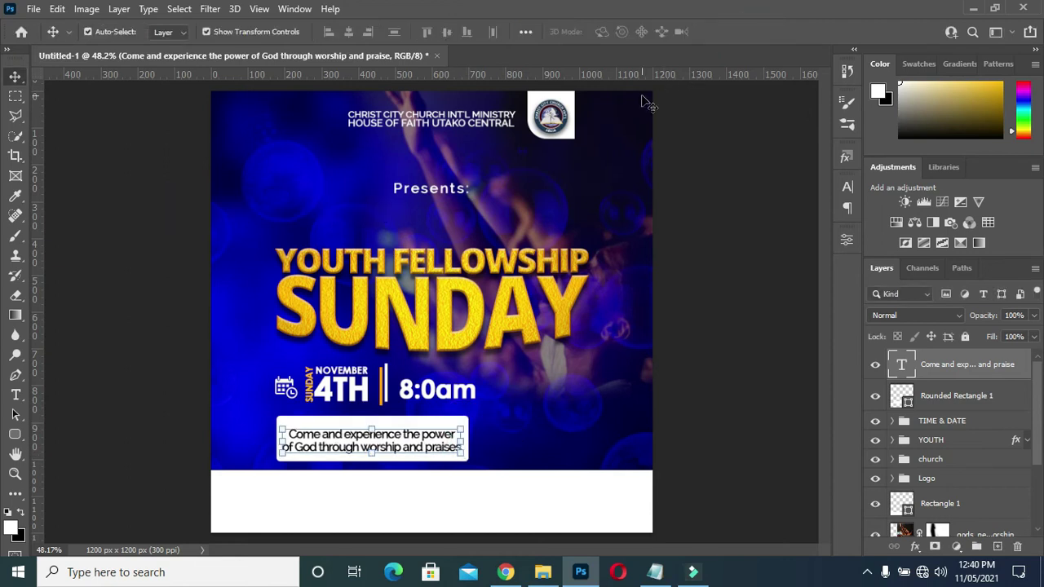
# Left-align the invitation text and position it inside the white box.
pyautogui.press('t')
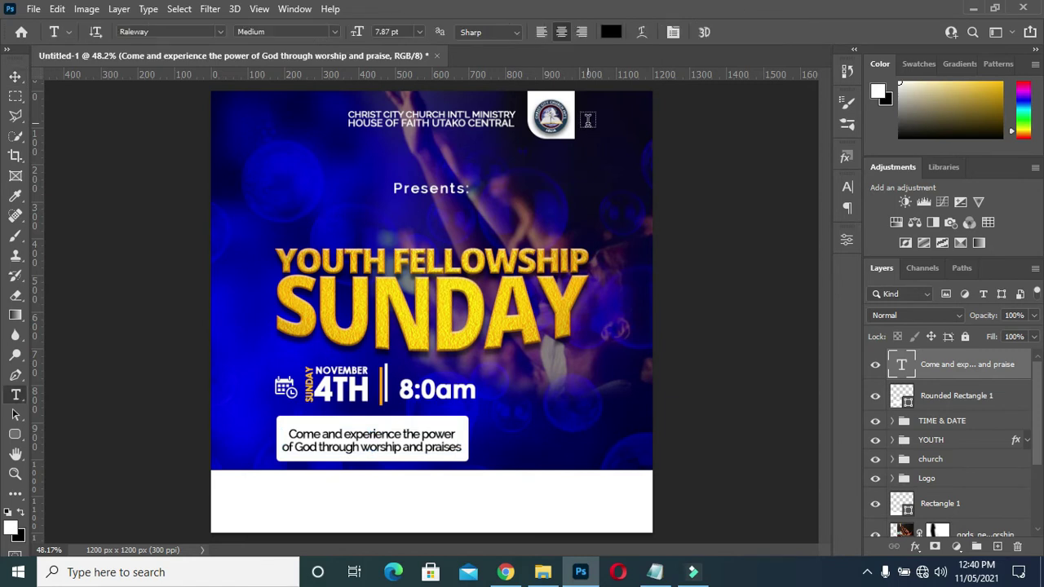
pyautogui.click(541, 32)
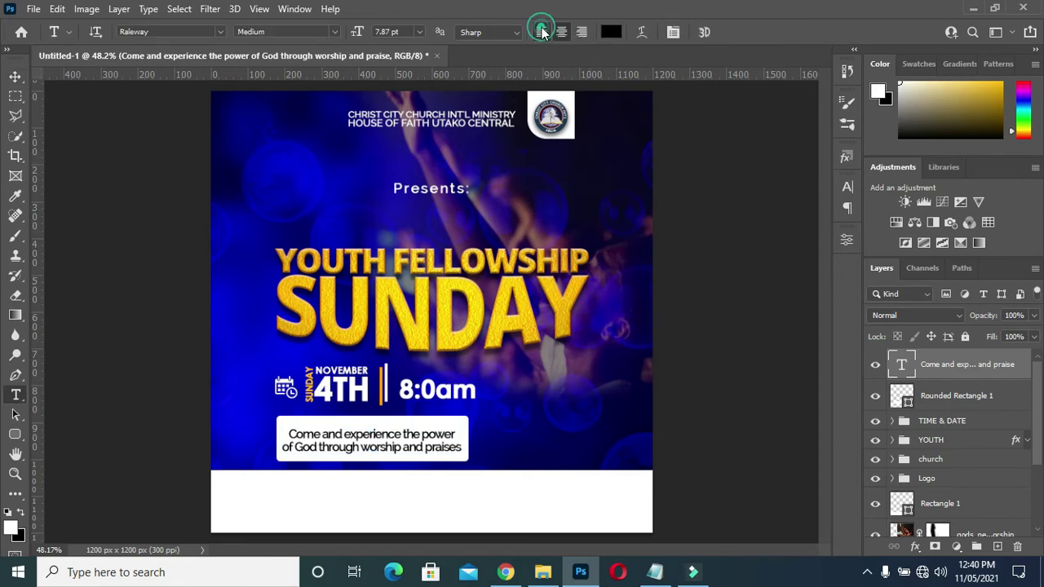
pyautogui.click(541, 32)
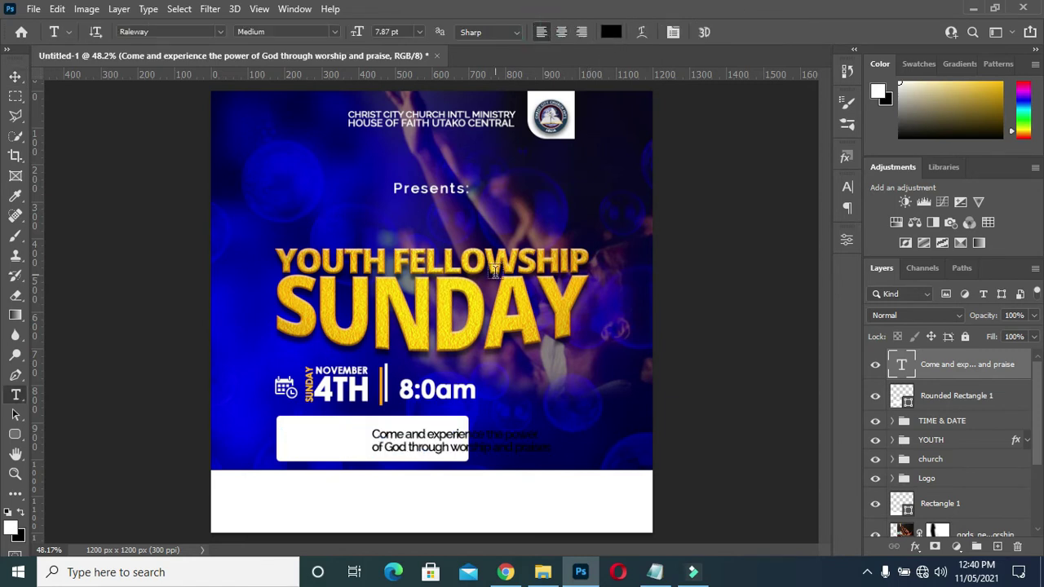
pyautogui.moveTo(481, 438); pyautogui.dragTo(394, 440)
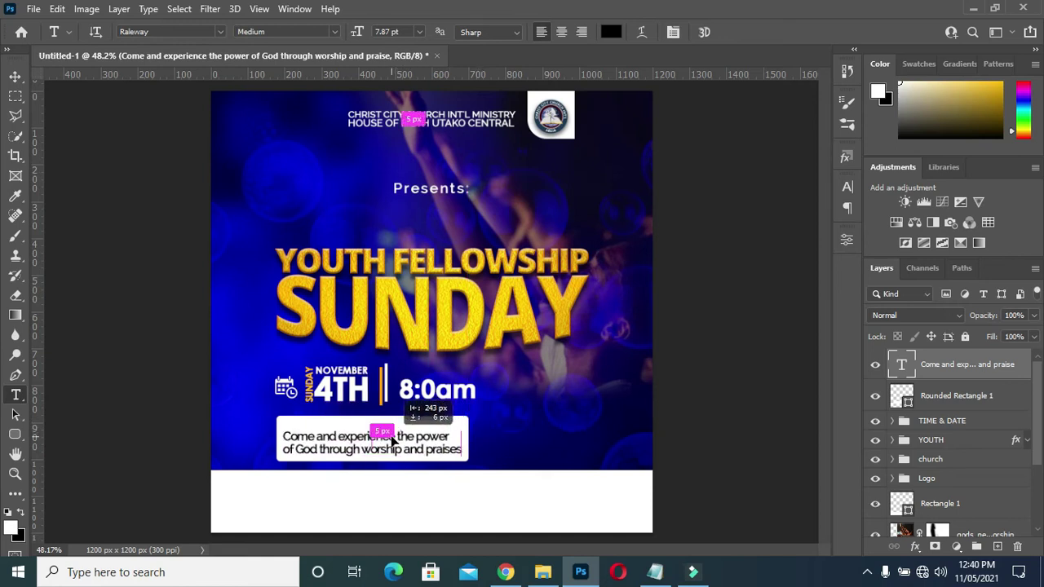
pyautogui.moveTo(394, 441); pyautogui.dragTo(410, 459)
pyautogui.click(908, 396)
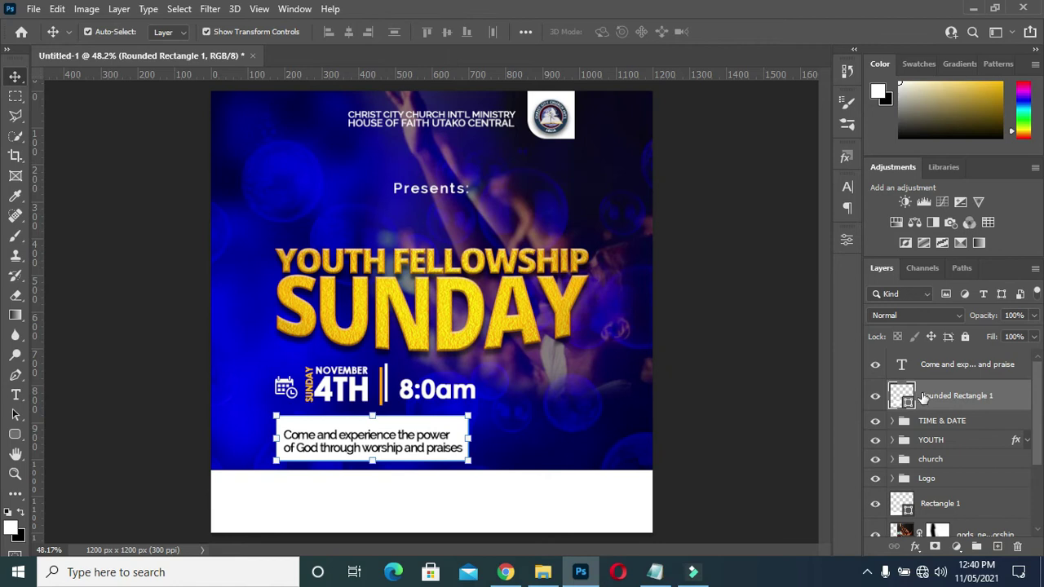
# Align the invitation text and Rounded Rectangle 1 on their vertical centers.
pyautogui.keyDown('ctrl'); pyautogui.click(932, 369); pyautogui.keyUp('ctrl')
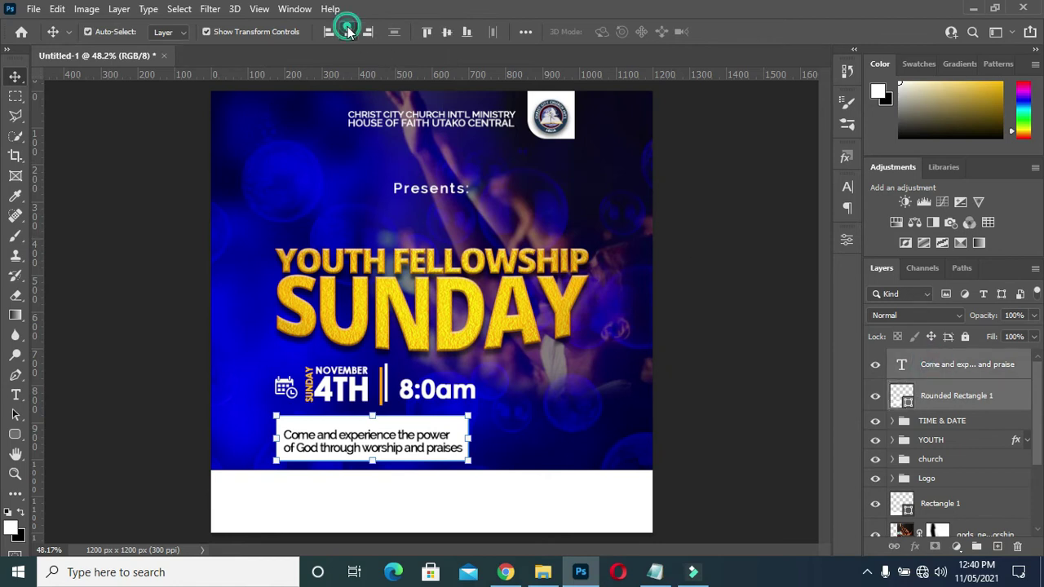
pyautogui.click(447, 32)
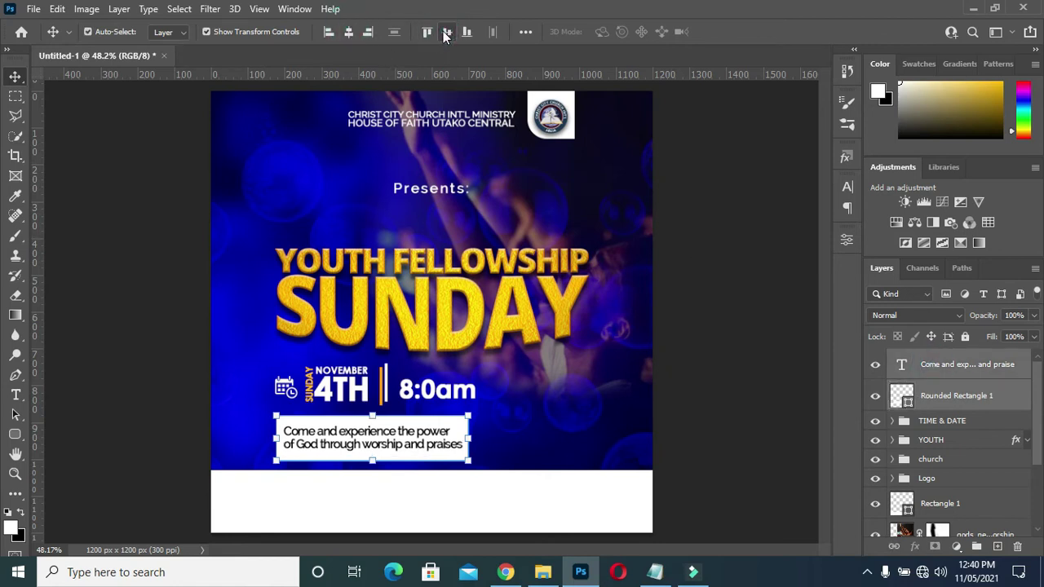
pyautogui.click(170, 203)
# Group the invitation text and Rounded Rectangle 1 into a group named HEADING.
pyautogui.click(935, 369)
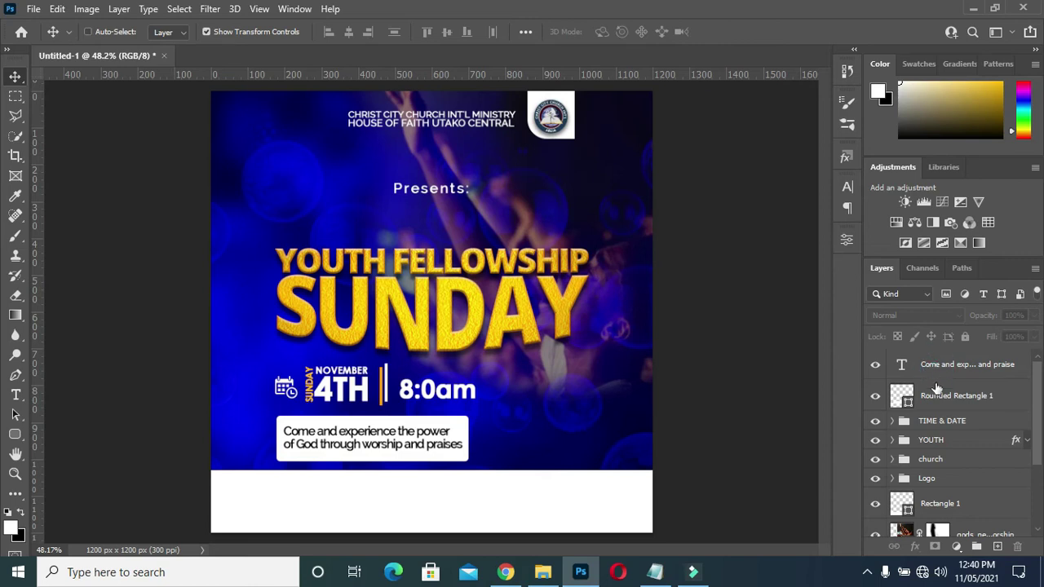
pyautogui.keyDown('ctrl'); pyautogui.click(935, 396); pyautogui.keyUp('ctrl')
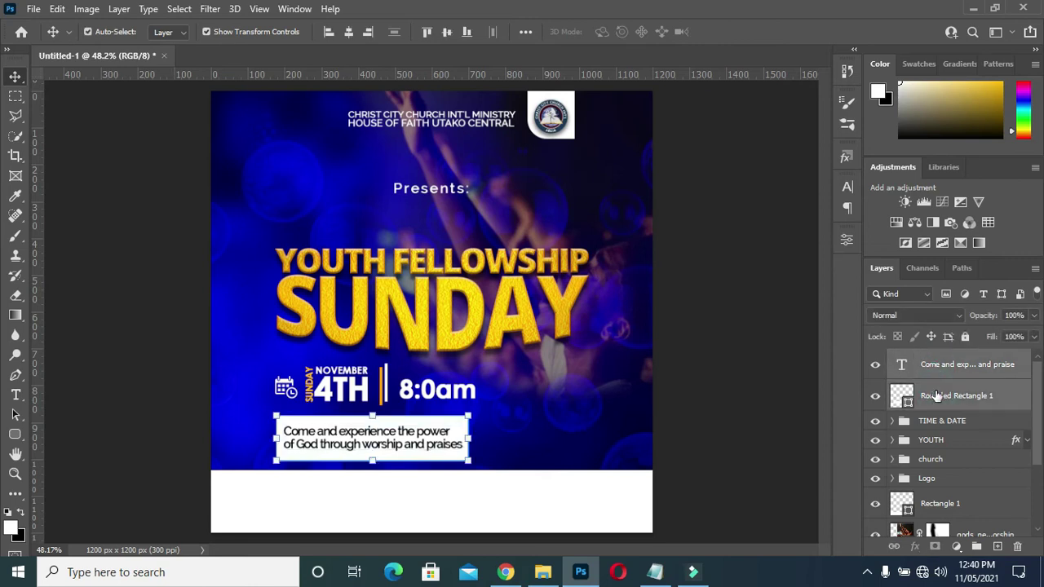
pyautogui.hotkey('ctrl', 'g')
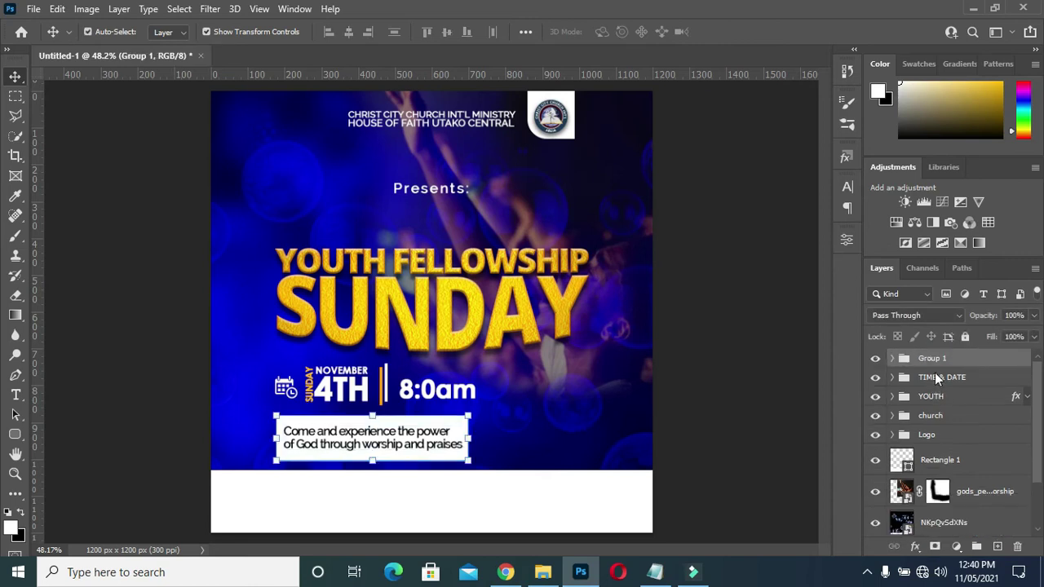
pyautogui.doubleClick(929, 358)
pyautogui.write('HEADING')
pyautogui.click(820, 342)
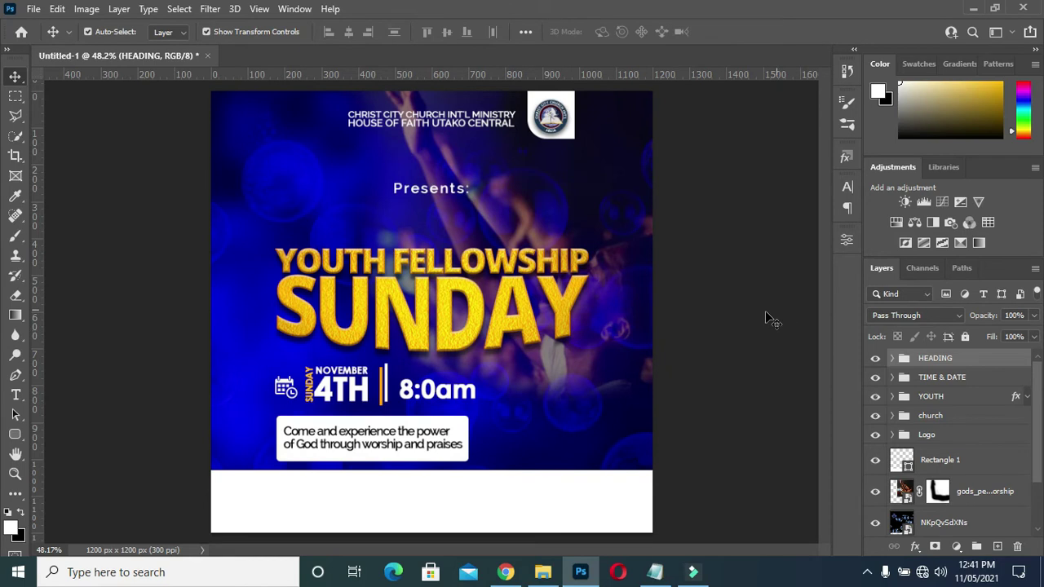
pyautogui.click(766, 318)
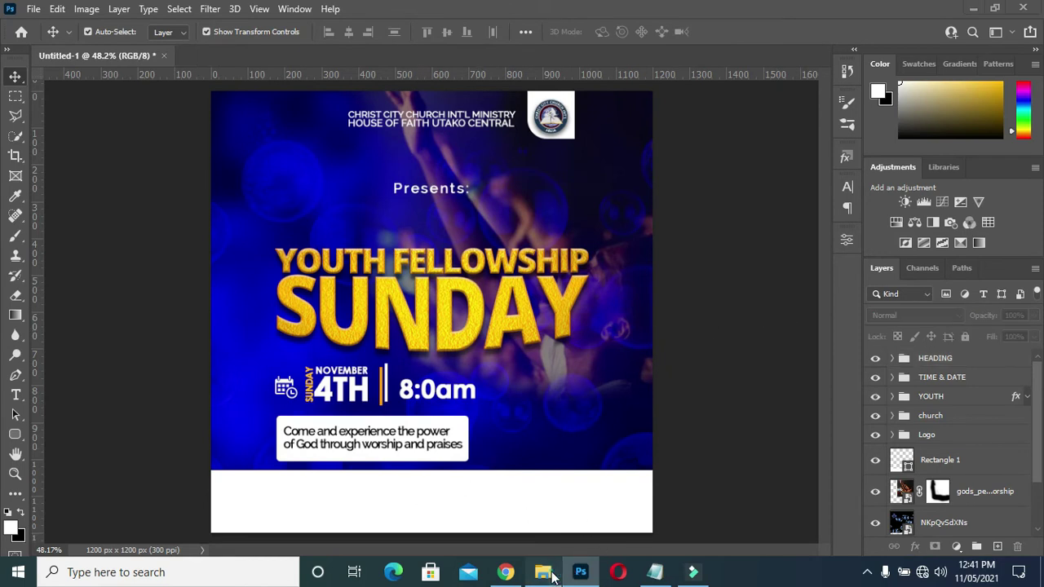
# Place the location pin image, scaled to 1.35%, in the flyer's bottom white strip.
pyautogui.click(542, 572)
pyautogui.moveTo(762, 224); pyautogui.dragTo(116, 307)
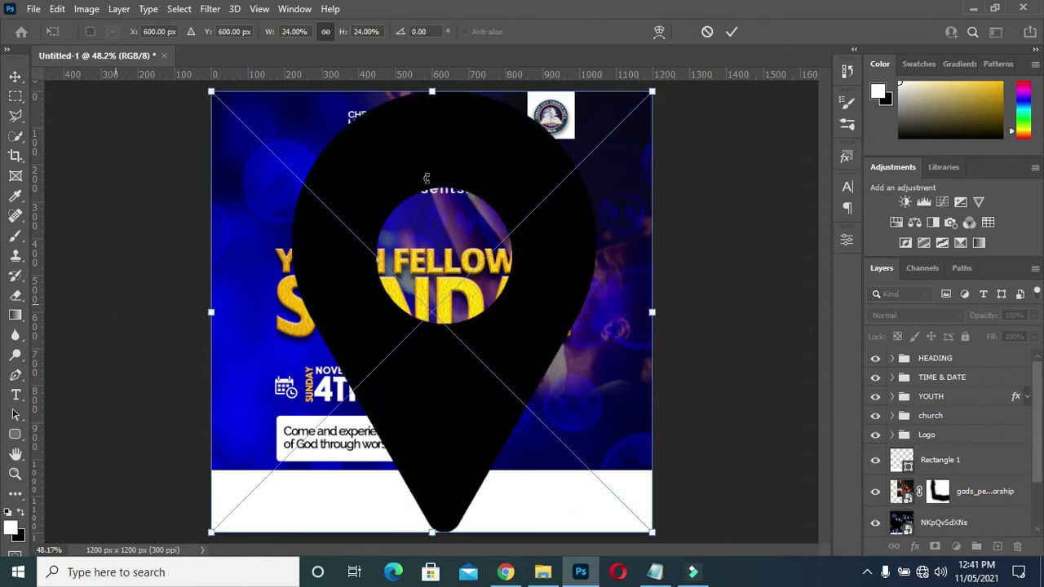
pyautogui.moveTo(652, 92); pyautogui.dragTo(279, 464)
pyautogui.moveTo(209, 534)
pyautogui.mouseDown()
pyautogui.moveTo(268, 474)
pyautogui.moveTo(290, 505)
pyautogui.mouseUp()
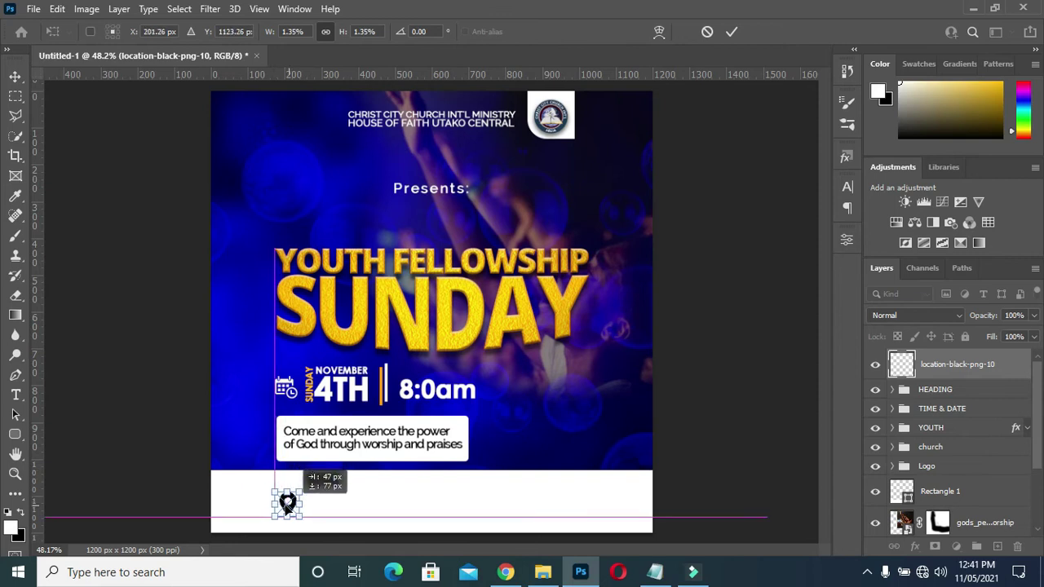
pyautogui.hotkey('ctrl', '+')
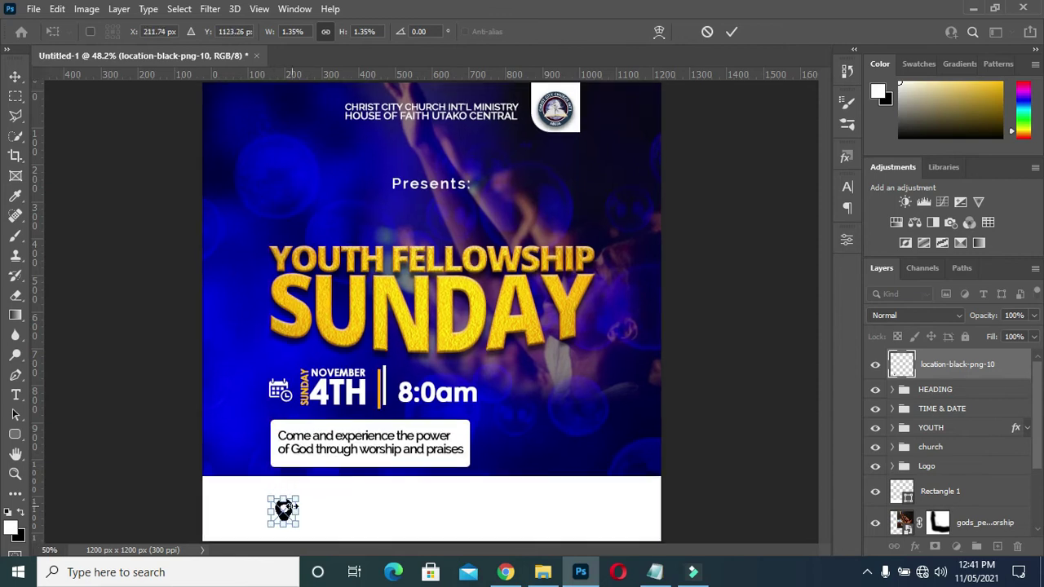
pyautogui.hotkey('ctrl', '+')
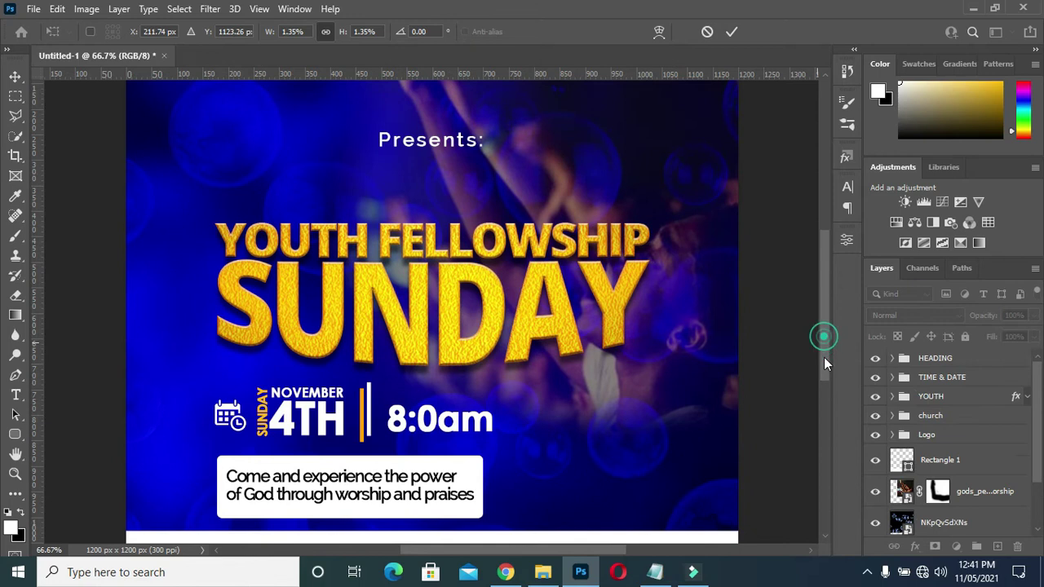
pyautogui.moveTo(824, 343); pyautogui.dragTo(825, 392)
pyautogui.click(549, 338)
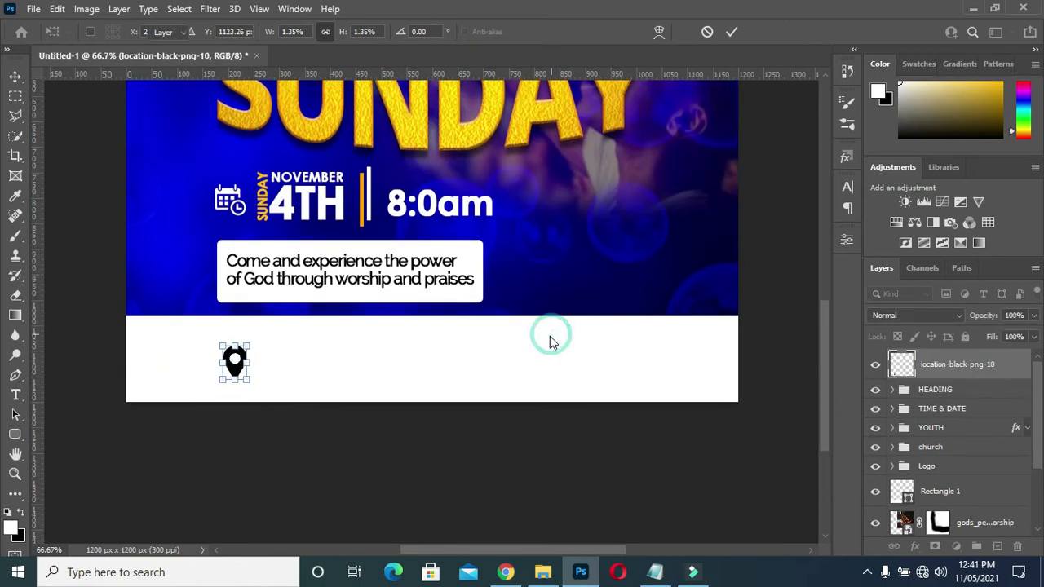
# Select the four location address lines in Notepad, then return to Photoshop.
pyautogui.click(654, 572)
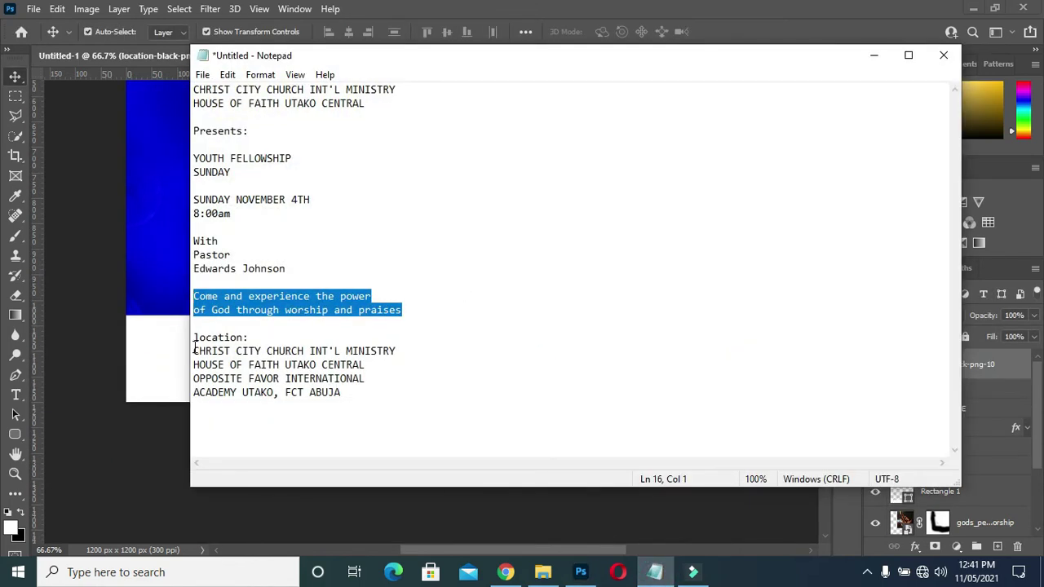
pyautogui.moveTo(194, 347); pyautogui.dragTo(352, 397)
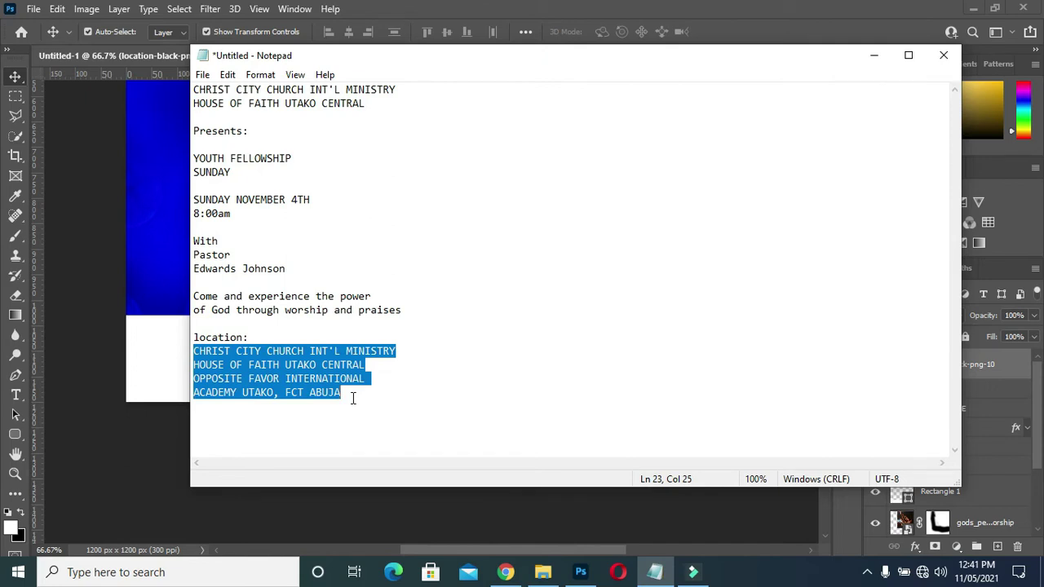
pyautogui.click(882, 63)
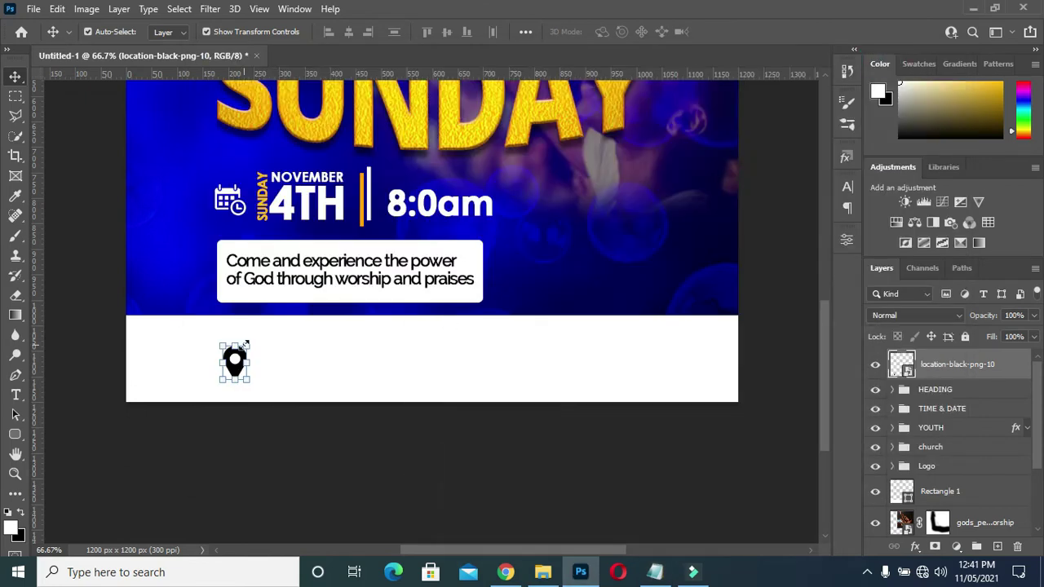
# Paste the four-line church address as new text beside the location pin.
pyautogui.click(16, 396)
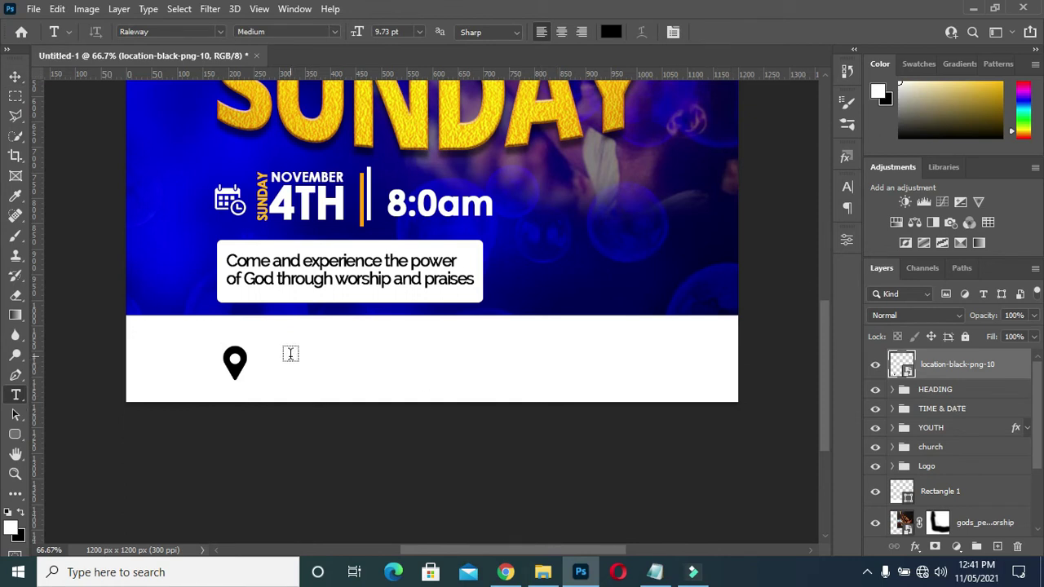
pyautogui.click(424, 365)
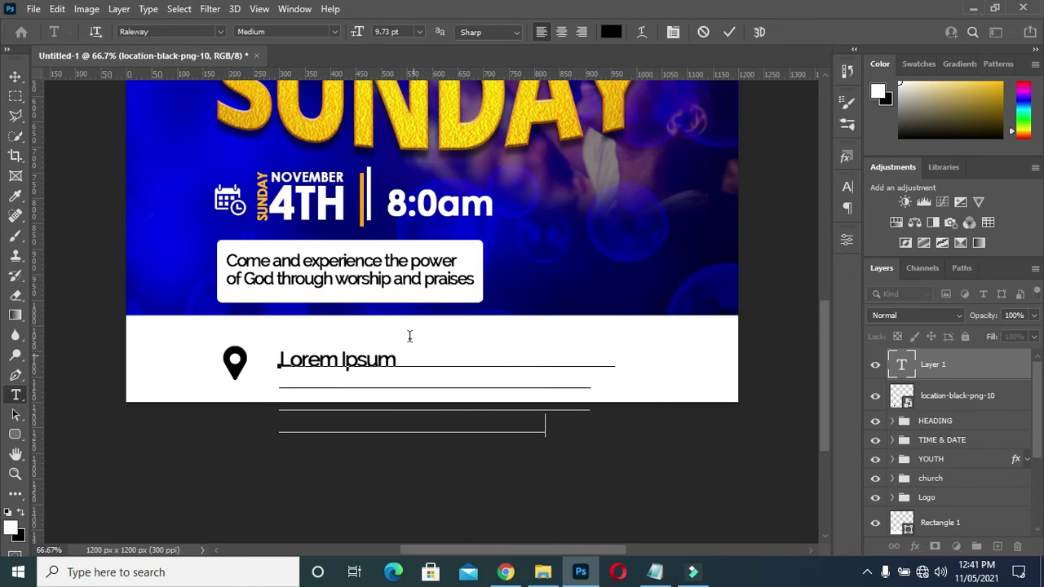
pyautogui.hotkey('ctrl', 'v')
pyautogui.click(548, 272)
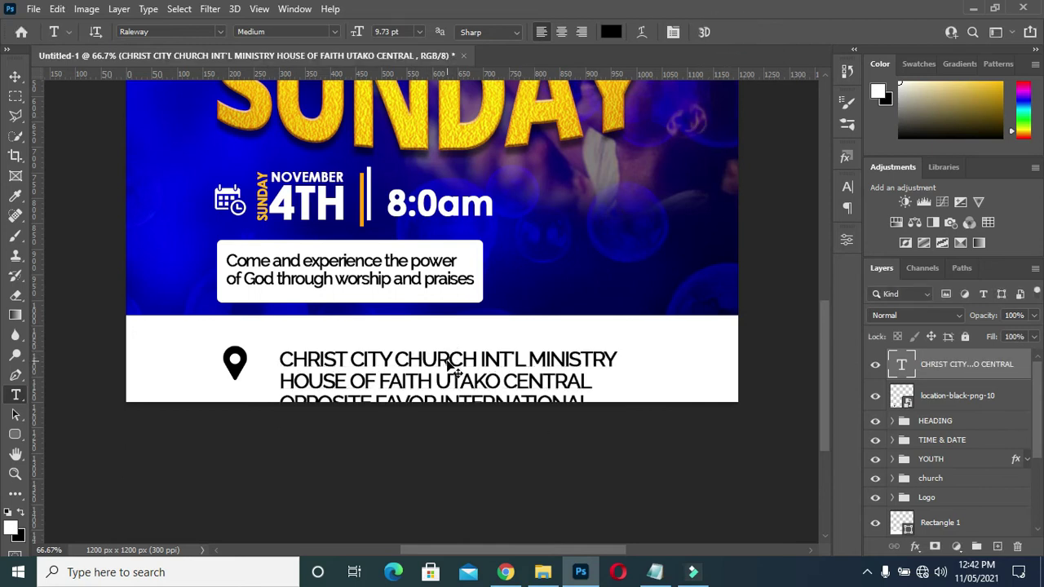
pyautogui.moveTo(448, 365); pyautogui.dragTo(430, 339)
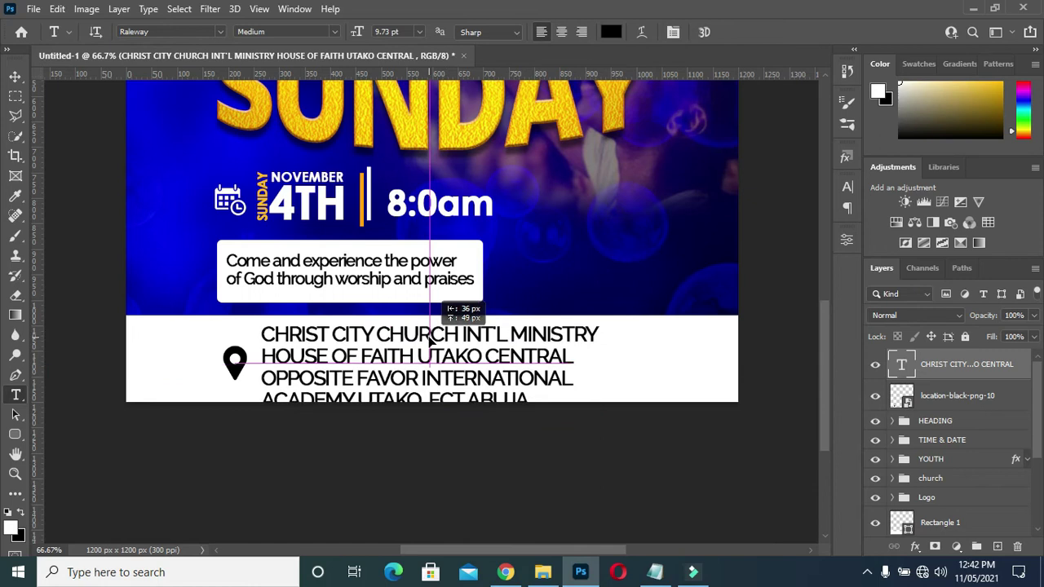
pyautogui.moveTo(429, 339); pyautogui.dragTo(429, 341)
# Shrink the address text block and settle it beside the pin.
pyautogui.click(16, 76)
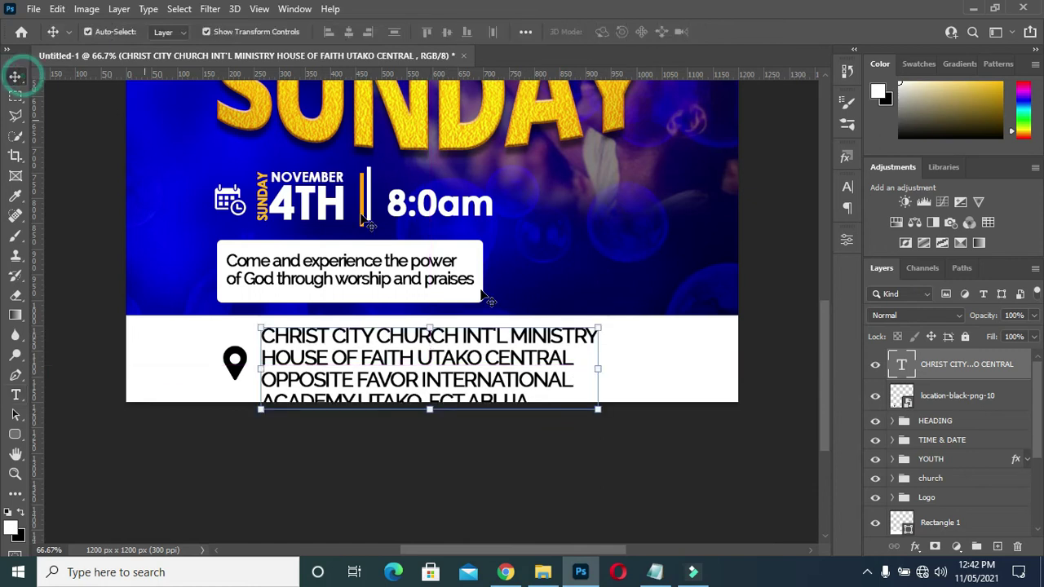
pyautogui.moveTo(597, 408); pyautogui.dragTo(482, 380)
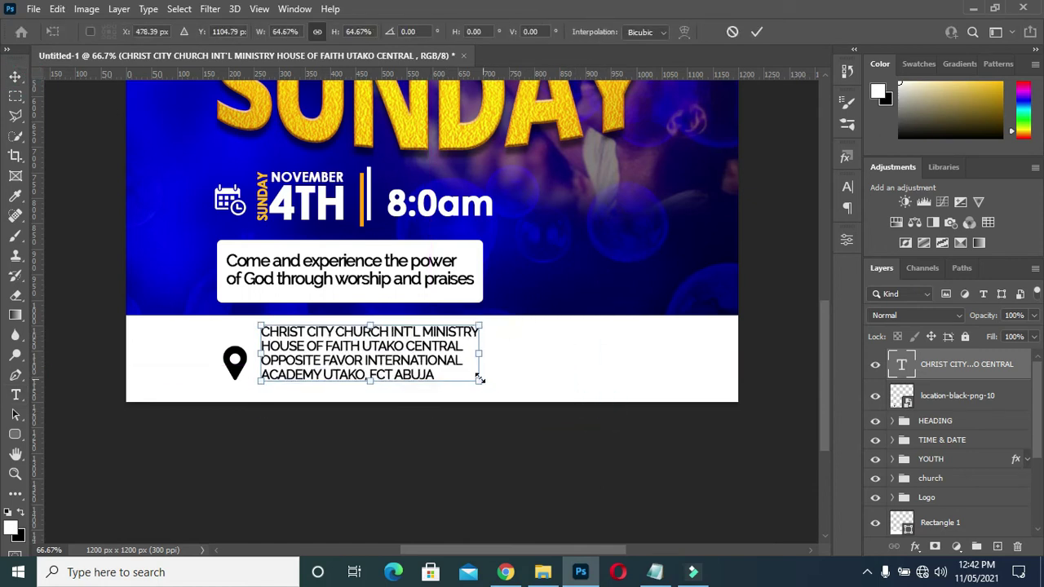
pyautogui.moveTo(397, 363); pyautogui.dragTo(397, 374)
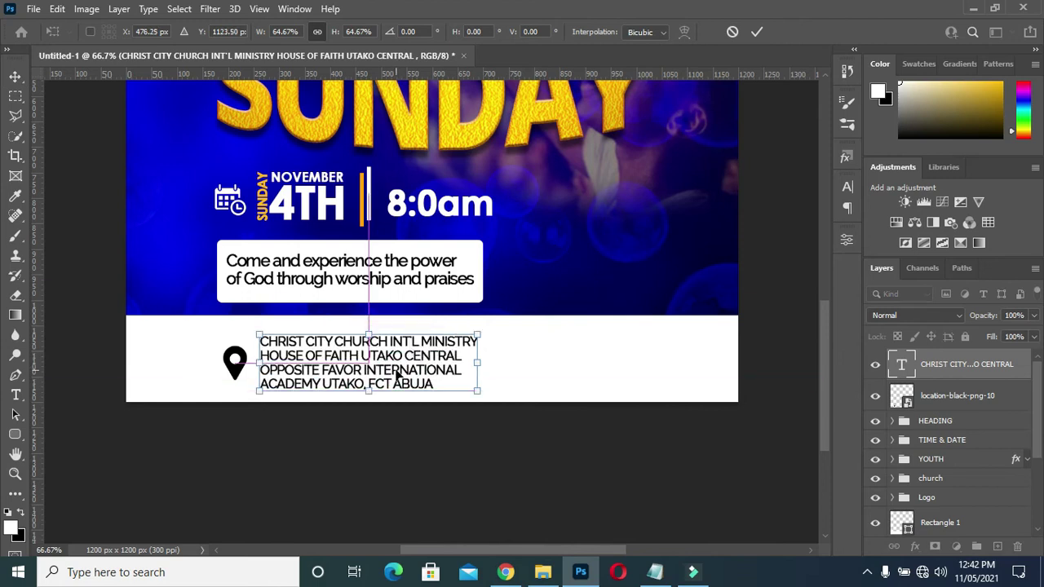
pyautogui.press('Return')
pyautogui.scroll(2, 424, 392)
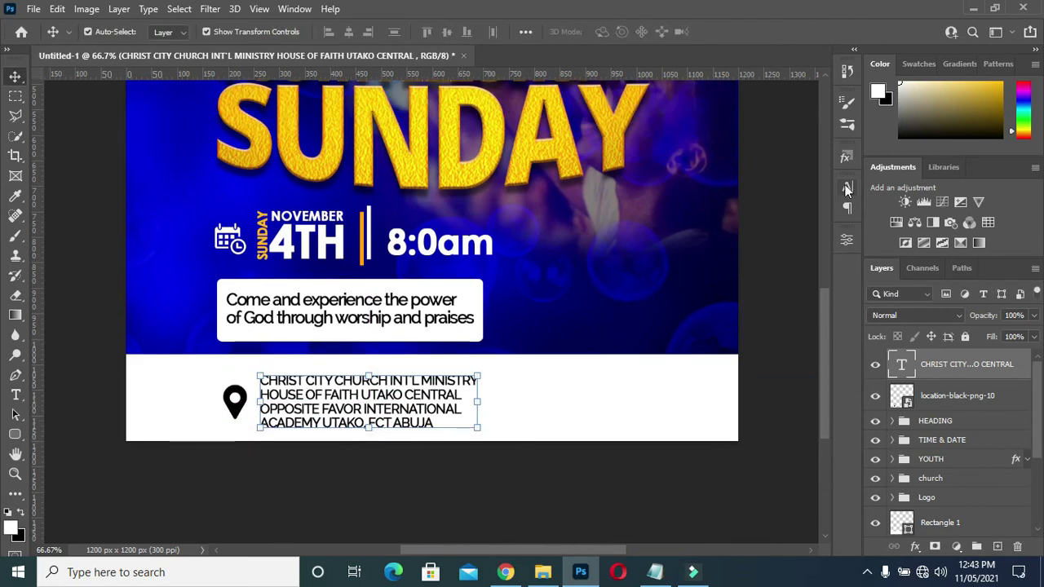
# Widen the address text's tracking to 160 in the Character panel.
pyautogui.click(846, 187)
pyautogui.moveTo(762, 244)
pyautogui.mouseDown()
pyautogui.moveTo(774, 243)
pyautogui.moveTo(763, 242)
pyautogui.mouseUp()
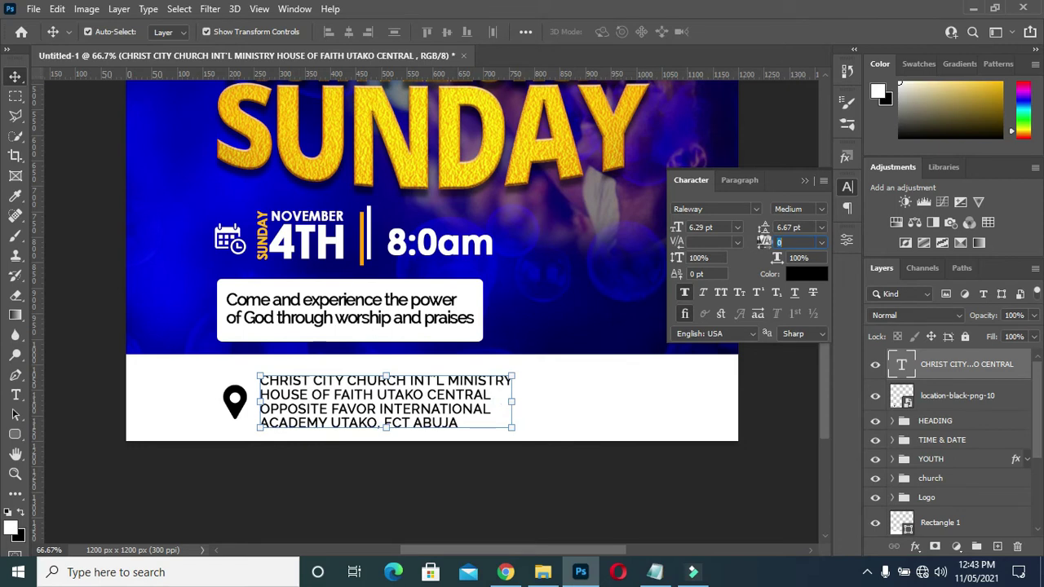
pyautogui.click(803, 181)
pyautogui.scroll(-2, 616, 165)
pyautogui.scroll(-1, 627, 180)
pyautogui.click(693, 226)
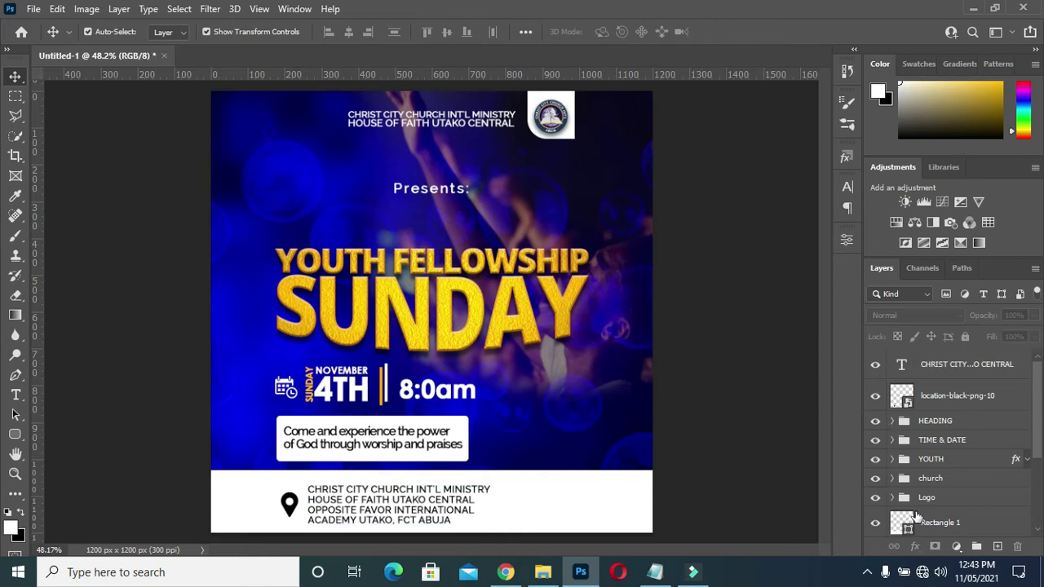
# Place the VyBJQnF light image into the flyer at its top-left.
pyautogui.scroll(-3, 917, 515)
pyautogui.click(972, 432)
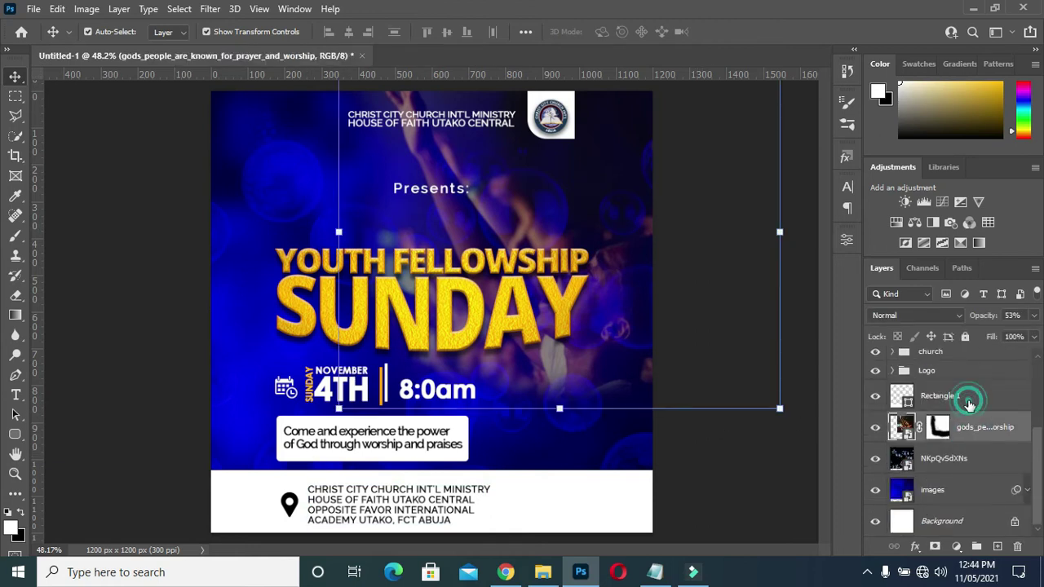
pyautogui.click(963, 398)
pyautogui.click(542, 571)
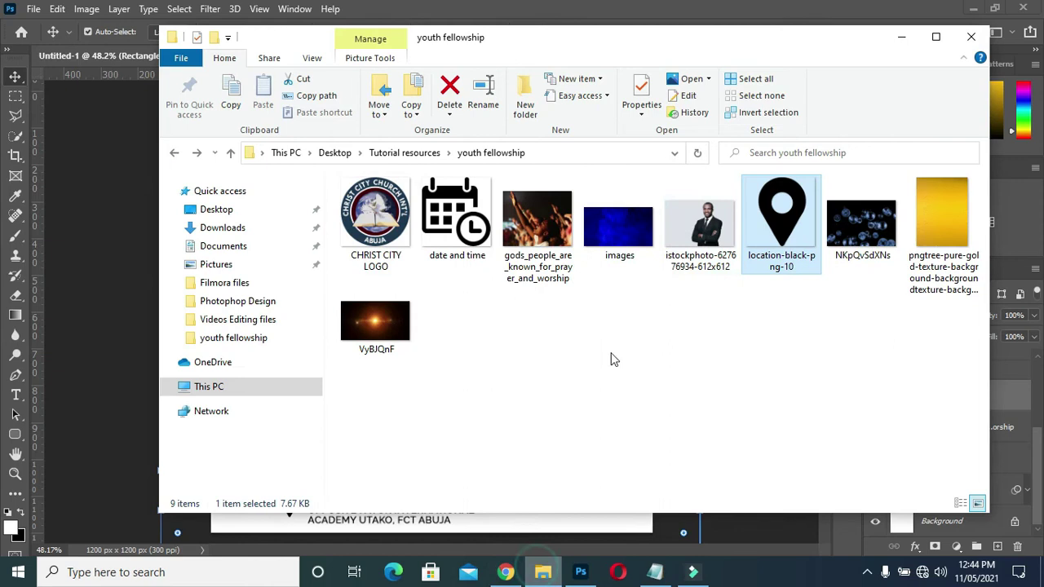
pyautogui.moveTo(375, 317); pyautogui.dragTo(116, 331)
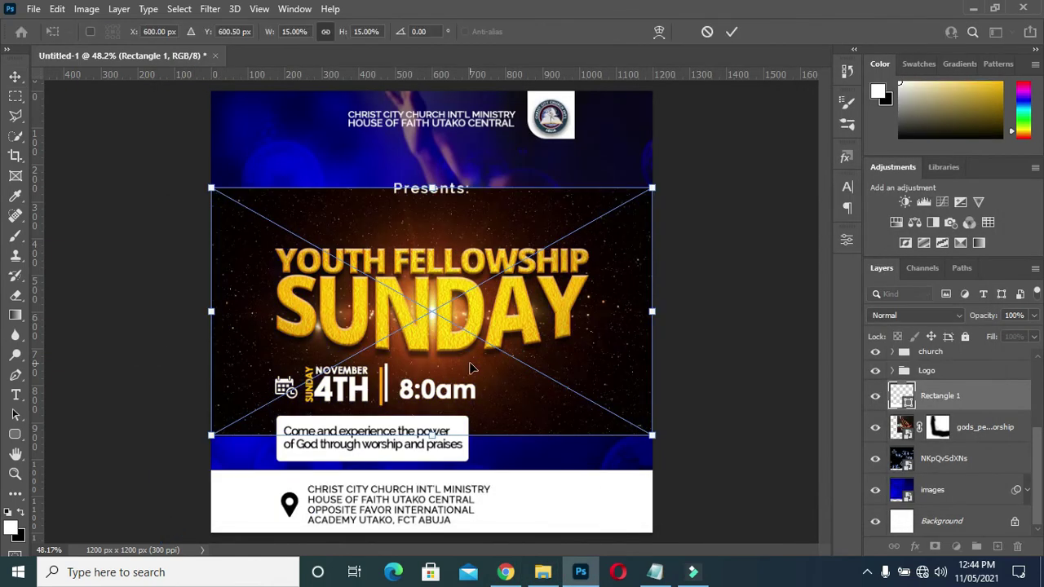
pyautogui.moveTo(606, 314); pyautogui.dragTo(530, 192)
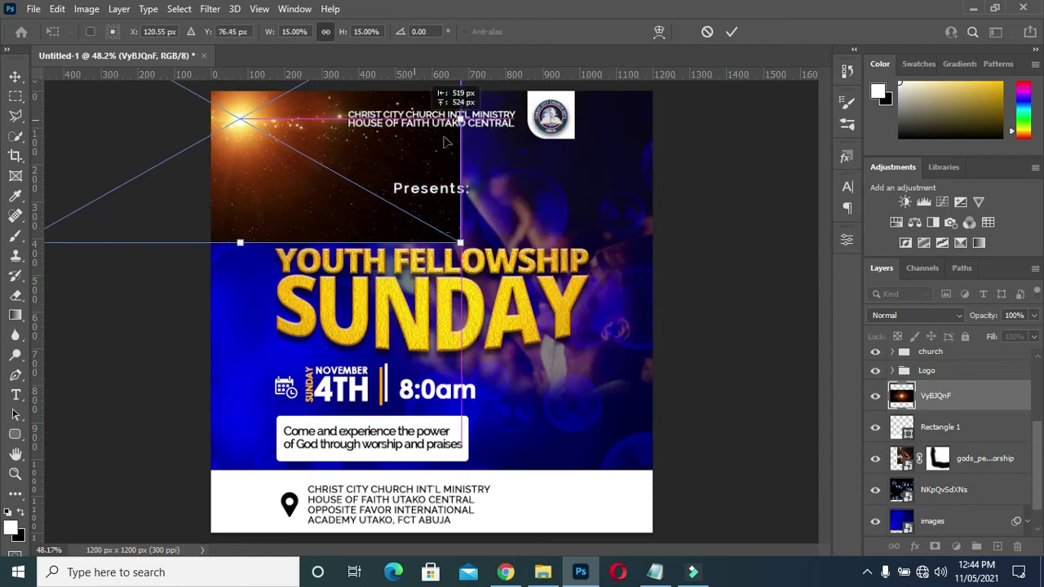
pyautogui.click(731, 31)
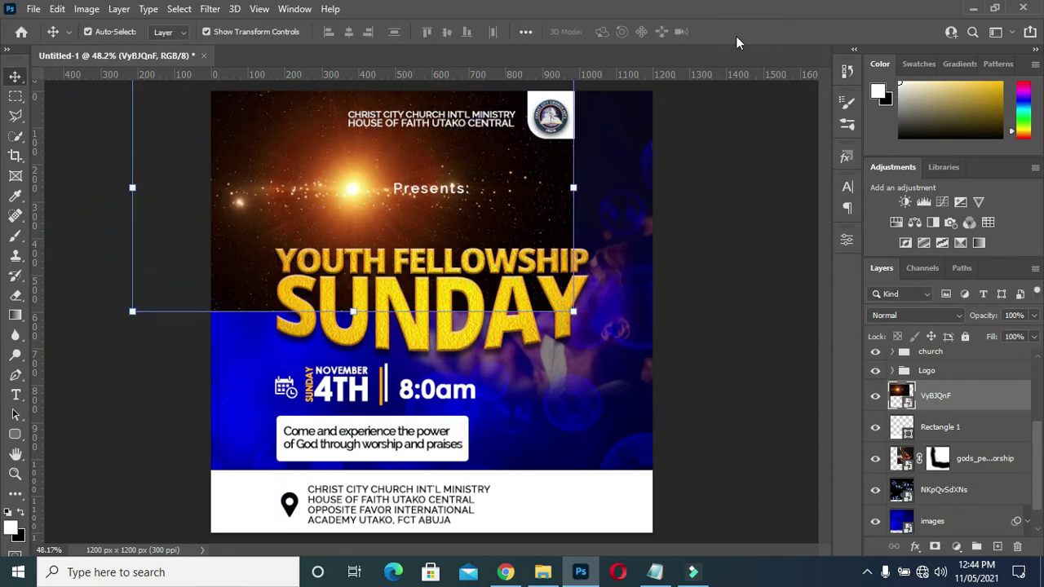
# Set the light layer to Screen blend mode with slightly reduced opacity.
pyautogui.click(921, 317)
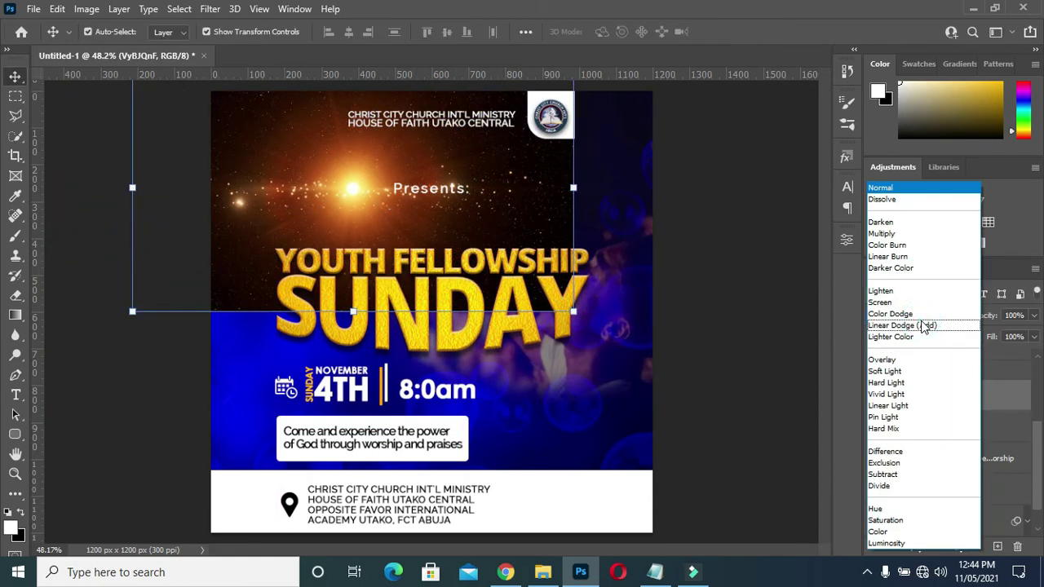
pyautogui.click(905, 303)
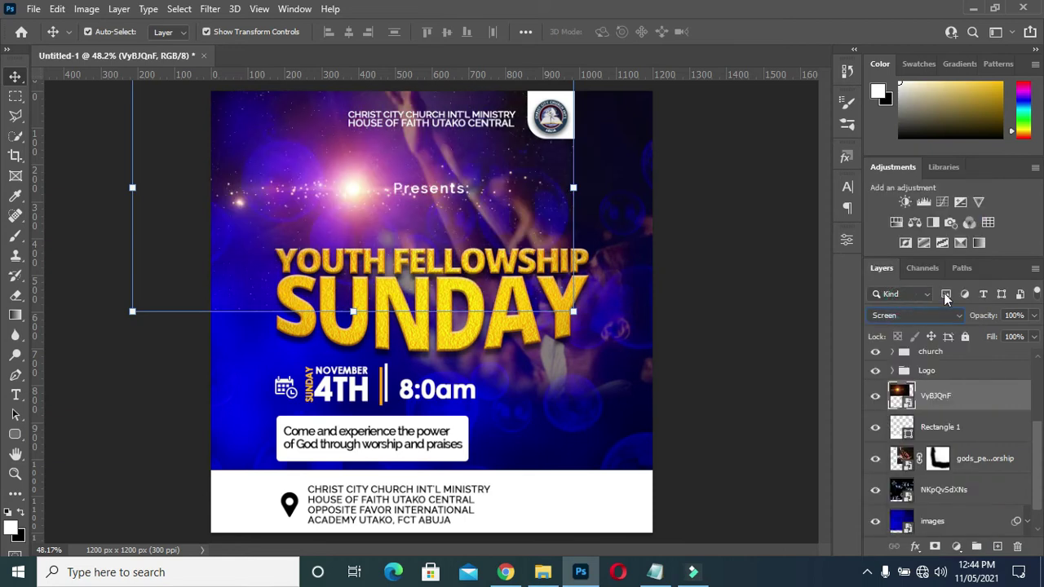
pyautogui.moveTo(990, 317); pyautogui.dragTo(982, 320)
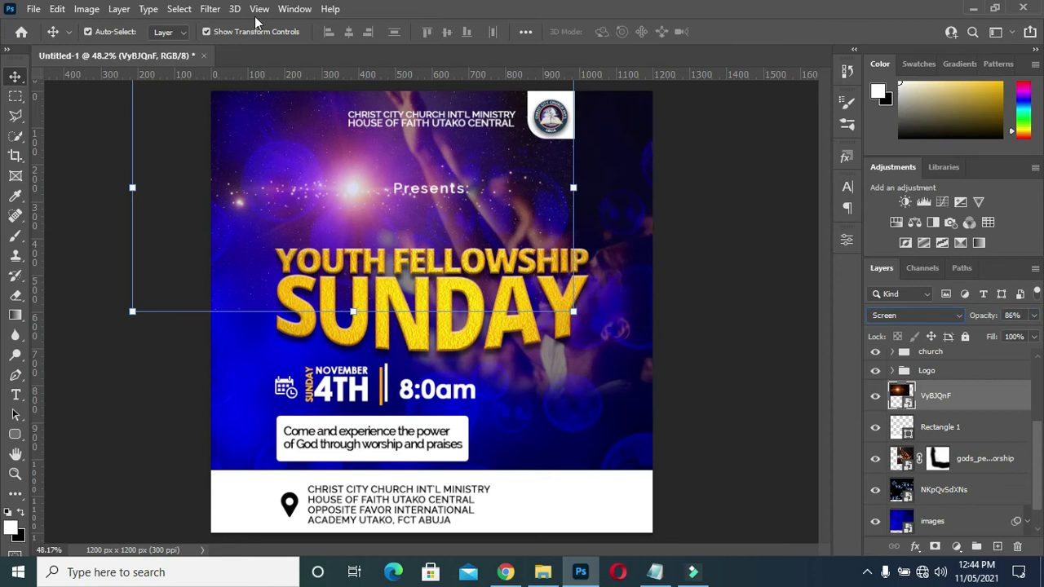
# Apply a 24.9-pixel Gaussian Blur to the light and shift it toward the top-left corner.
pyautogui.click(210, 10)
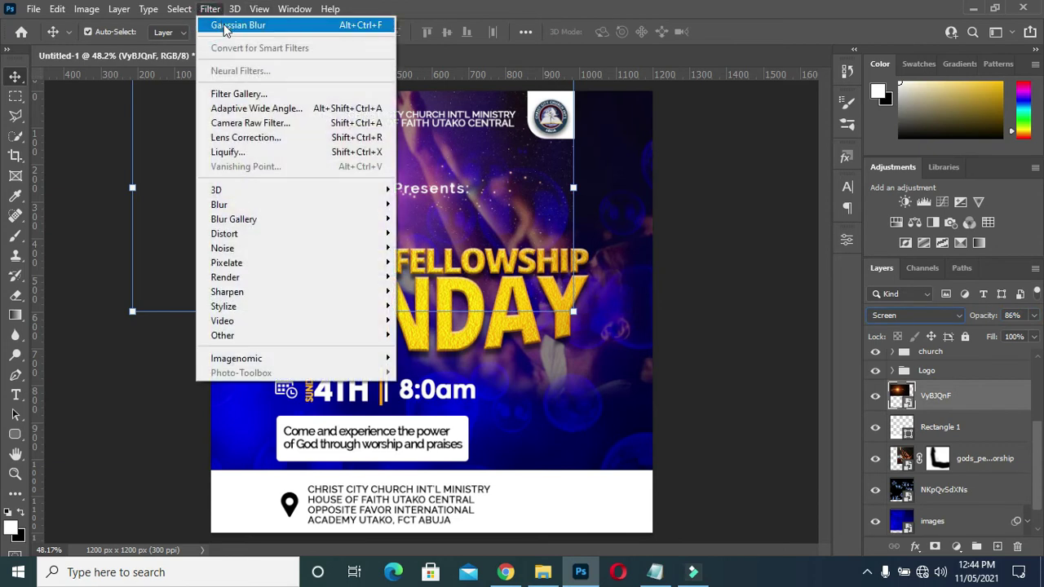
pyautogui.click(224, 27)
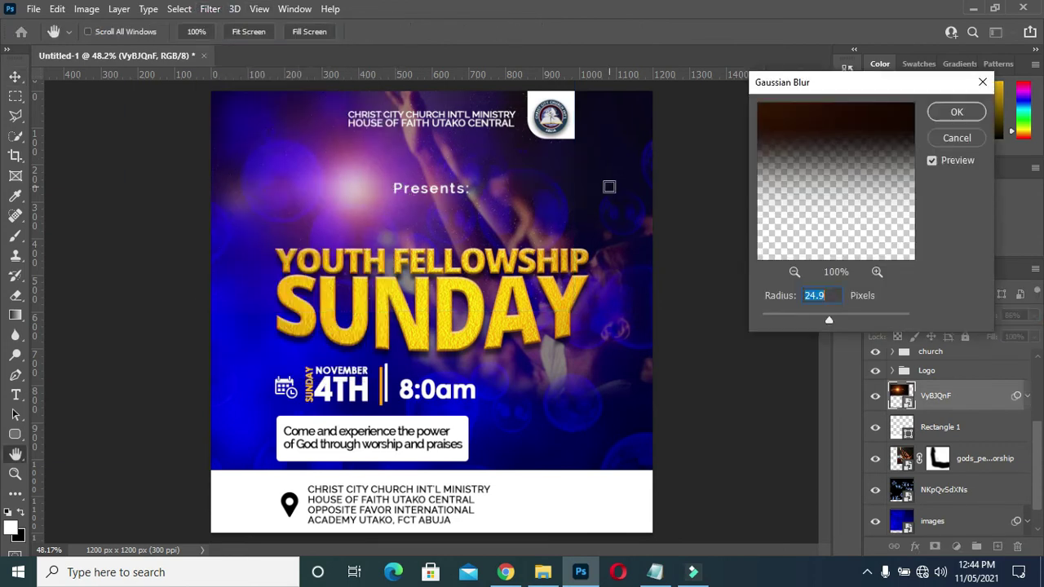
pyautogui.click(951, 114)
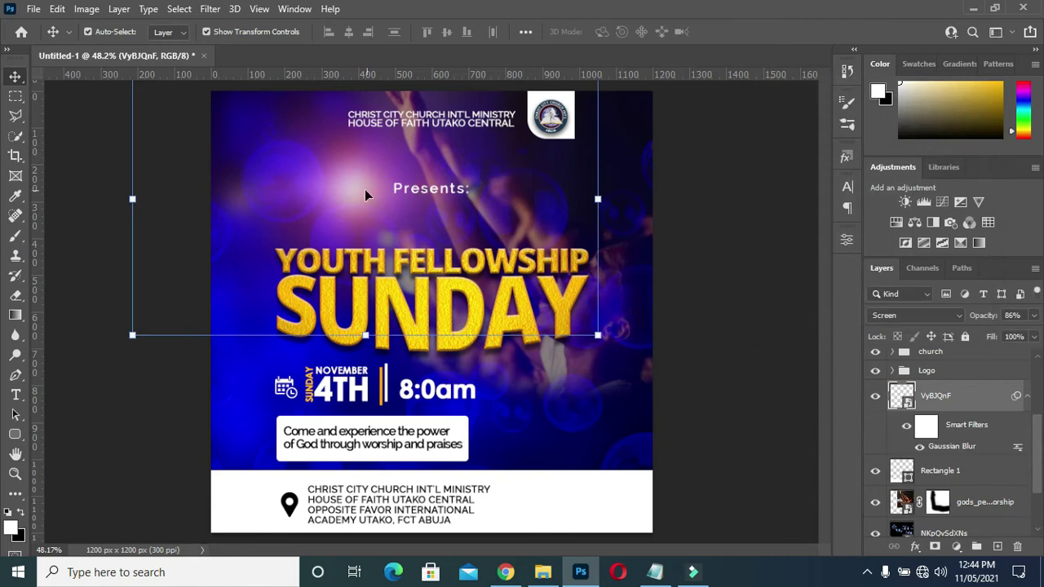
pyautogui.moveTo(286, 162); pyautogui.dragTo(257, 135)
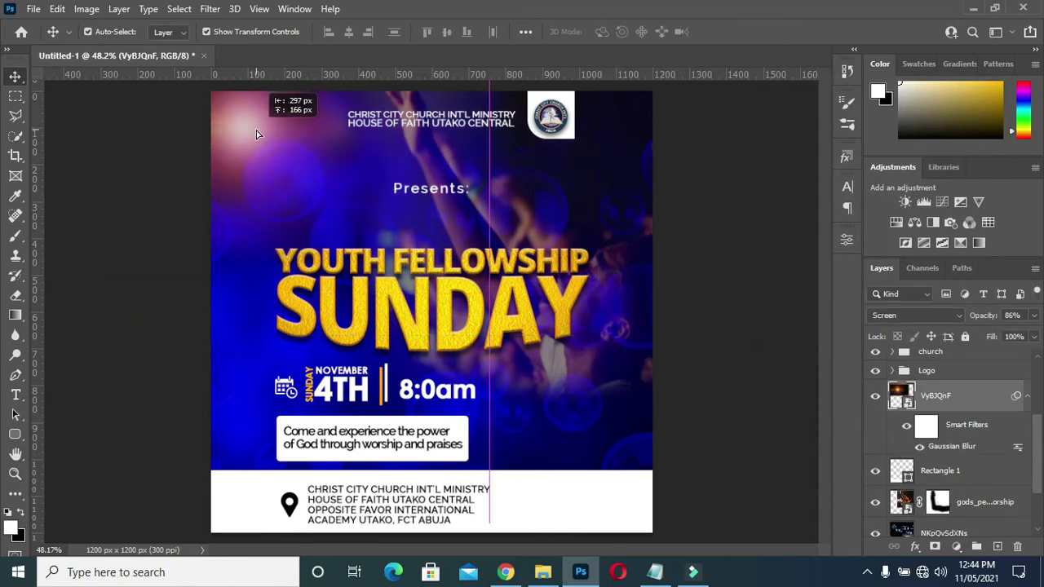
pyautogui.moveTo(257, 135); pyautogui.dragTo(256, 129)
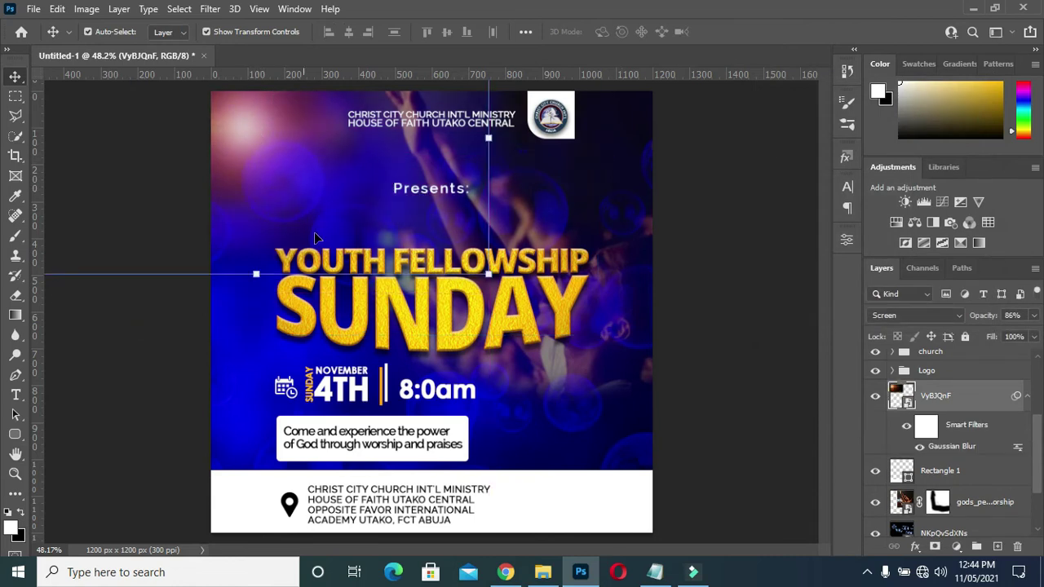
# Add a layer mask and paint out the parts of the light behind the title.
pyautogui.click(935, 548)
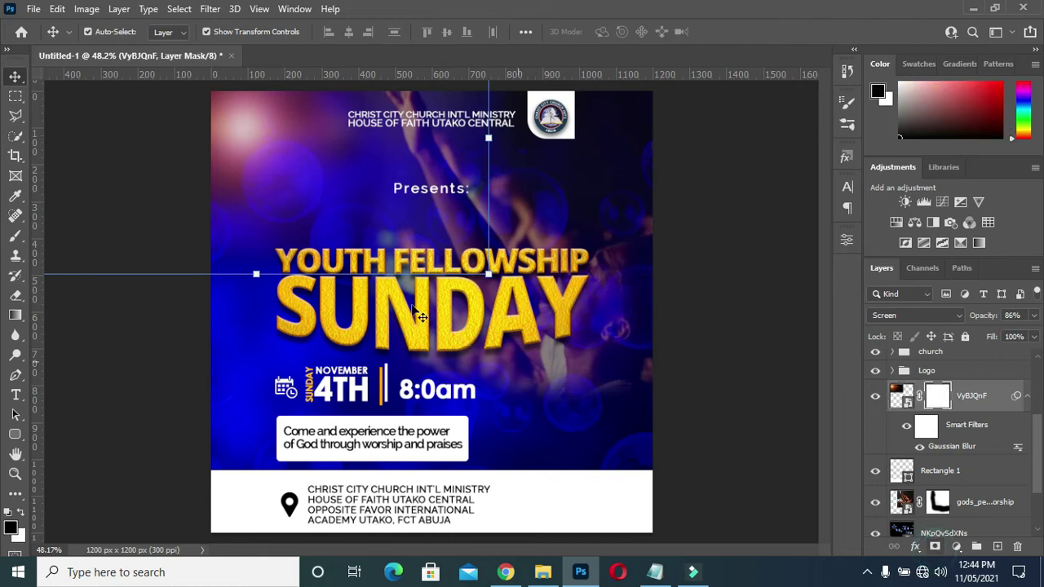
pyautogui.click(16, 236)
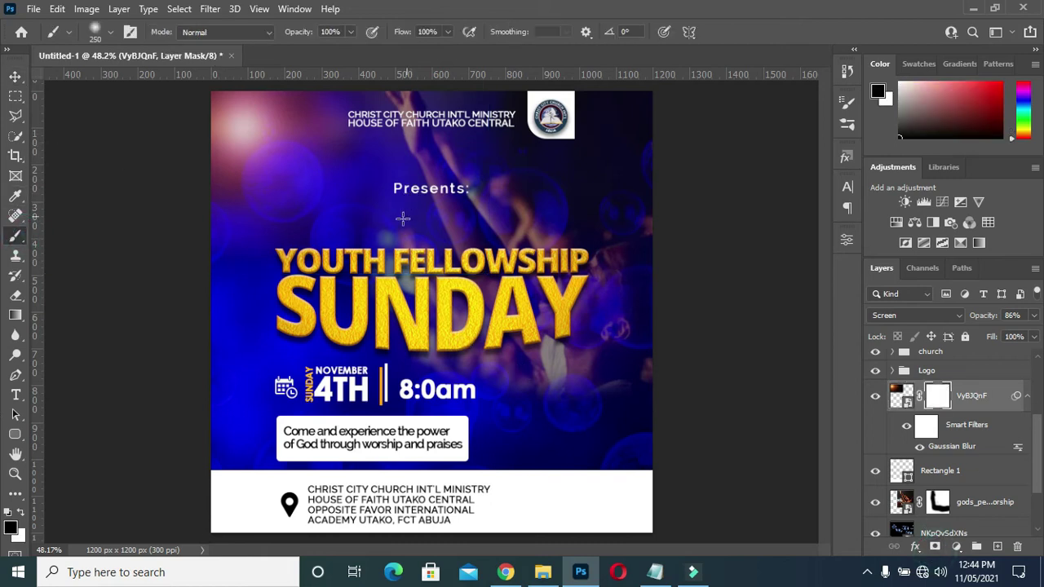
pyautogui.moveTo(456, 294); pyautogui.dragTo(506, 302)
pyautogui.click(13, 78)
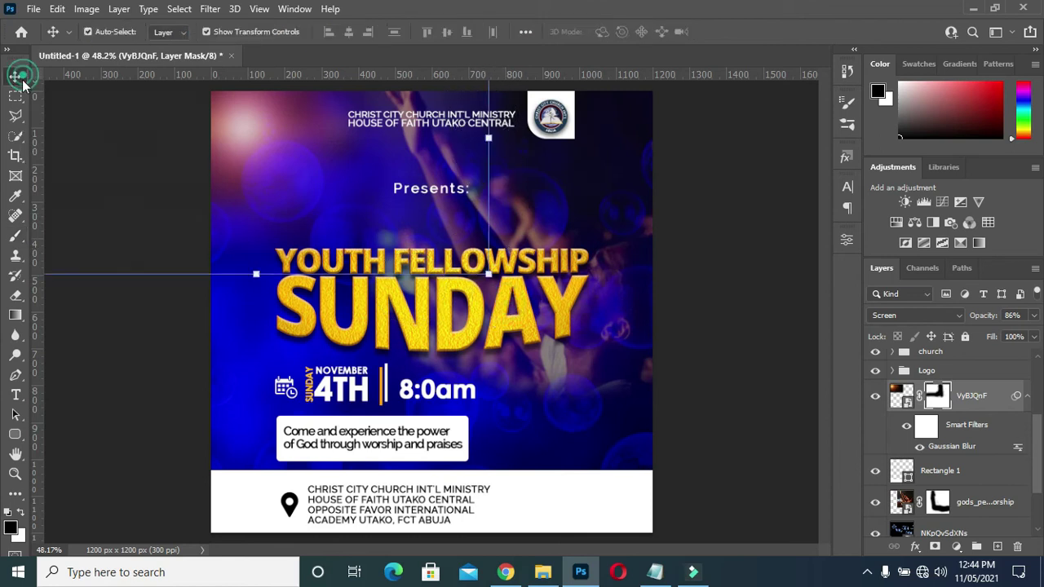
pyautogui.press('x')
pyautogui.click(140, 366)
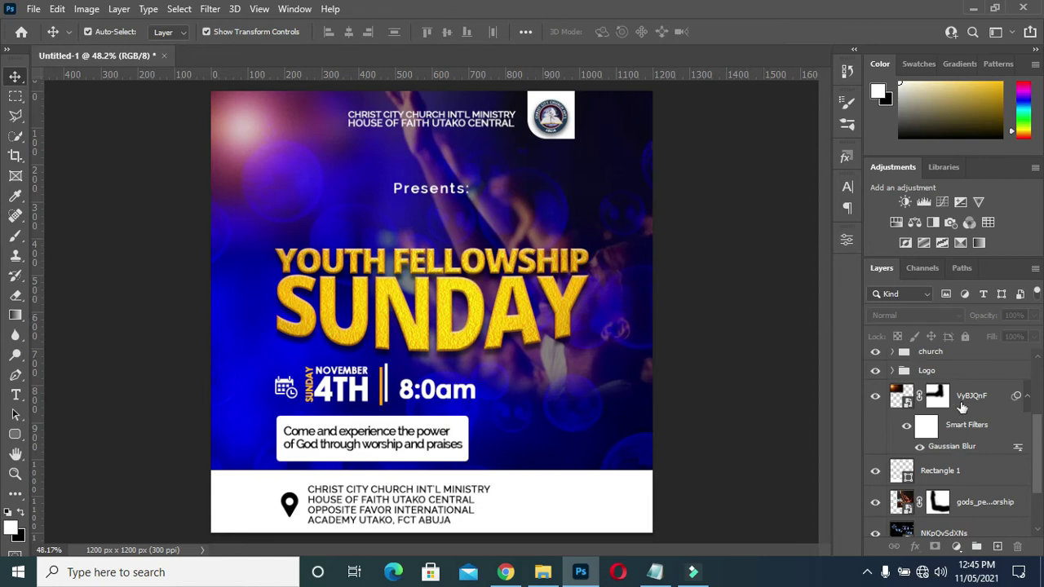
pyautogui.click(1029, 400)
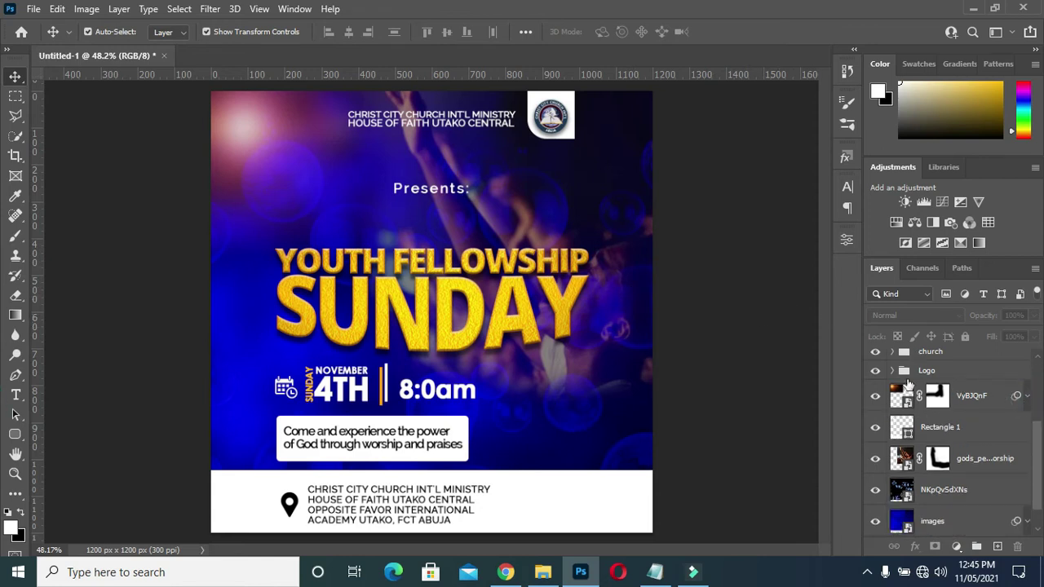
# Group the layers from VyBJQnF down to images into a group named 'bg'.
pyautogui.click(985, 395)
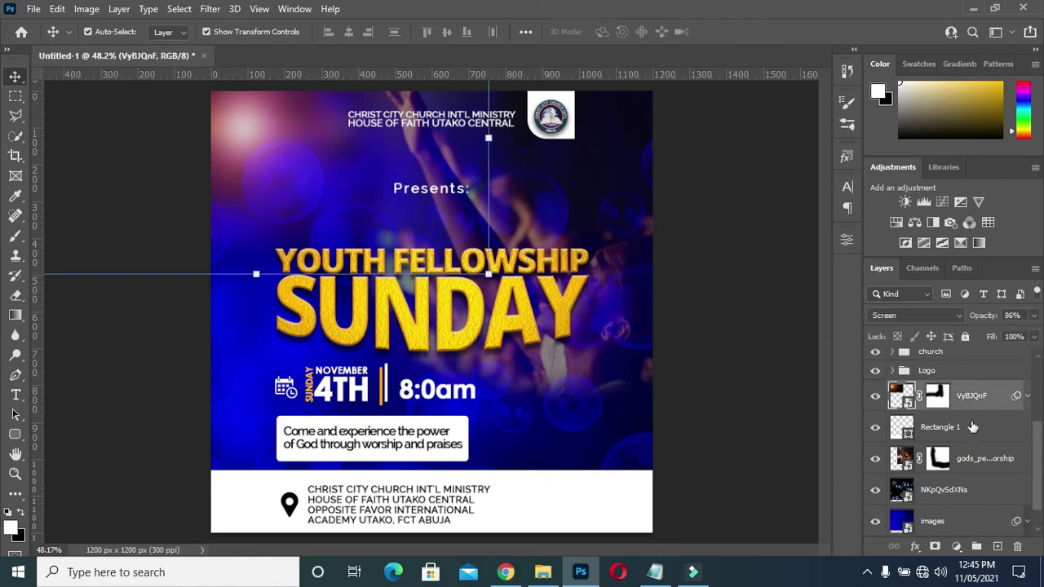
pyautogui.scroll(-1, 956, 514)
pyautogui.keyDown('shift'); pyautogui.click(951, 497); pyautogui.keyUp('shift')
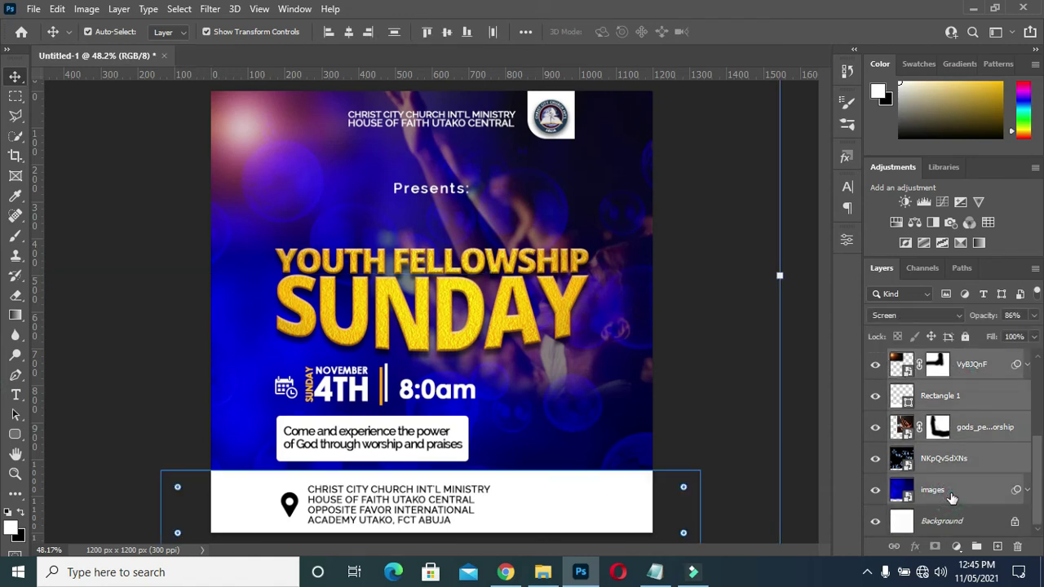
pyautogui.hotkey('ctrl', 'g')
pyautogui.doubleClick(932, 496)
pyautogui.write('bg')
pyautogui.press('Return')
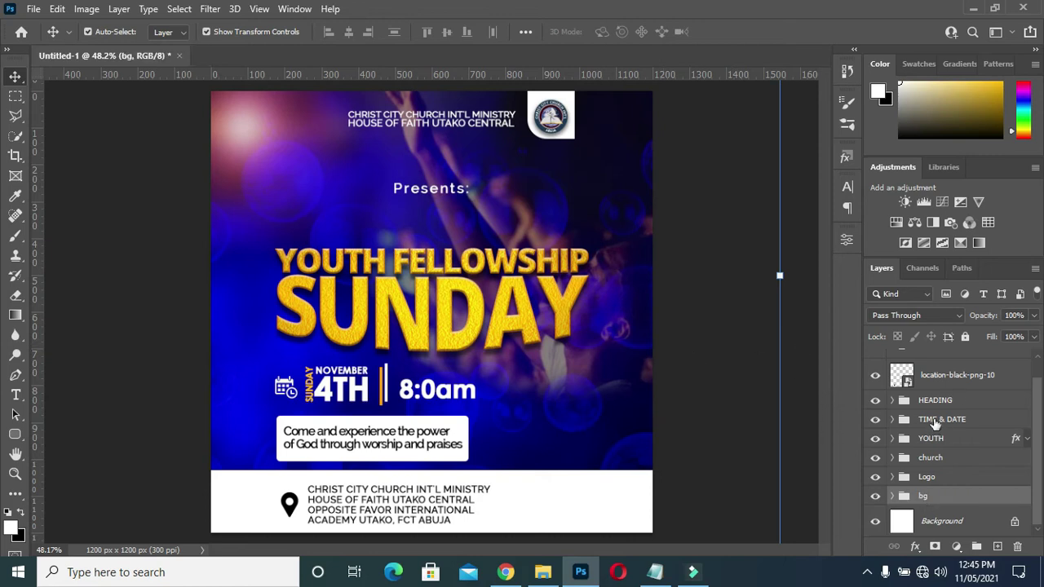
# Shrink the YOUTH heading block and centre it horizontally on the canvas.
pyautogui.click(926, 439)
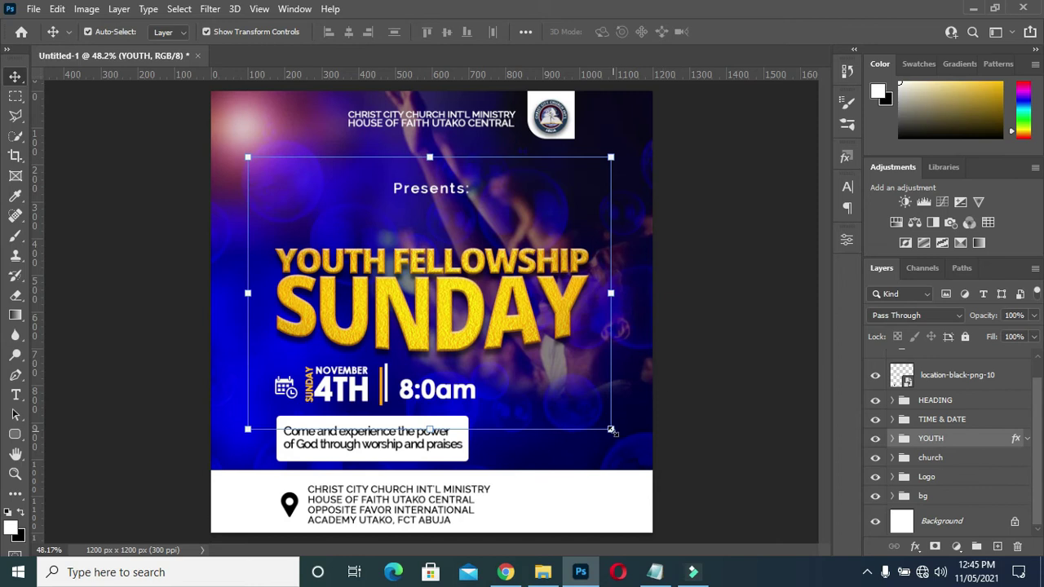
pyautogui.moveTo(610, 429); pyautogui.dragTo(583, 416)
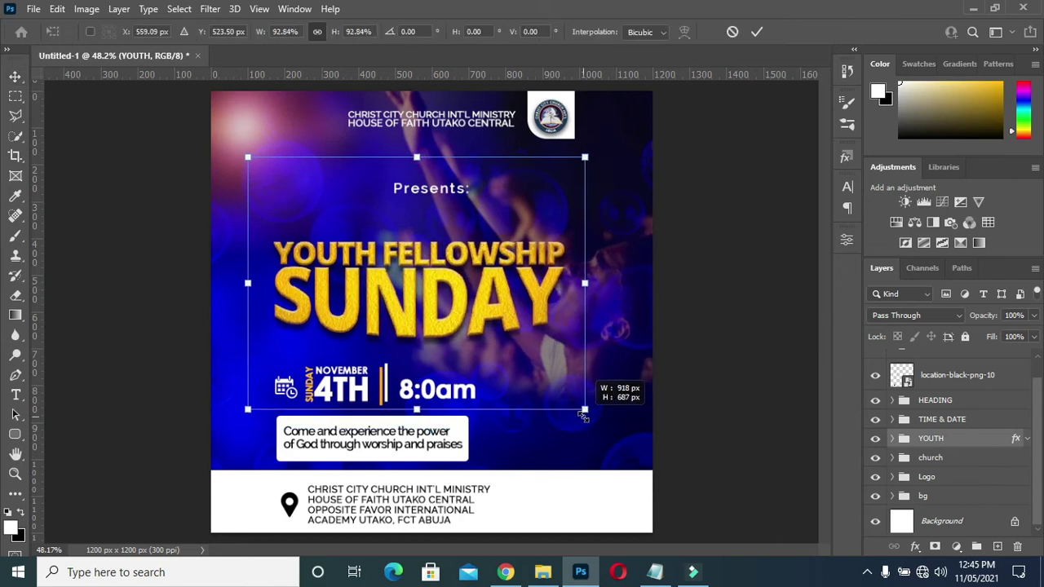
pyautogui.moveTo(584, 416); pyautogui.dragTo(587, 413)
pyautogui.click(755, 35)
pyautogui.hotkey('ctrl', 'a')
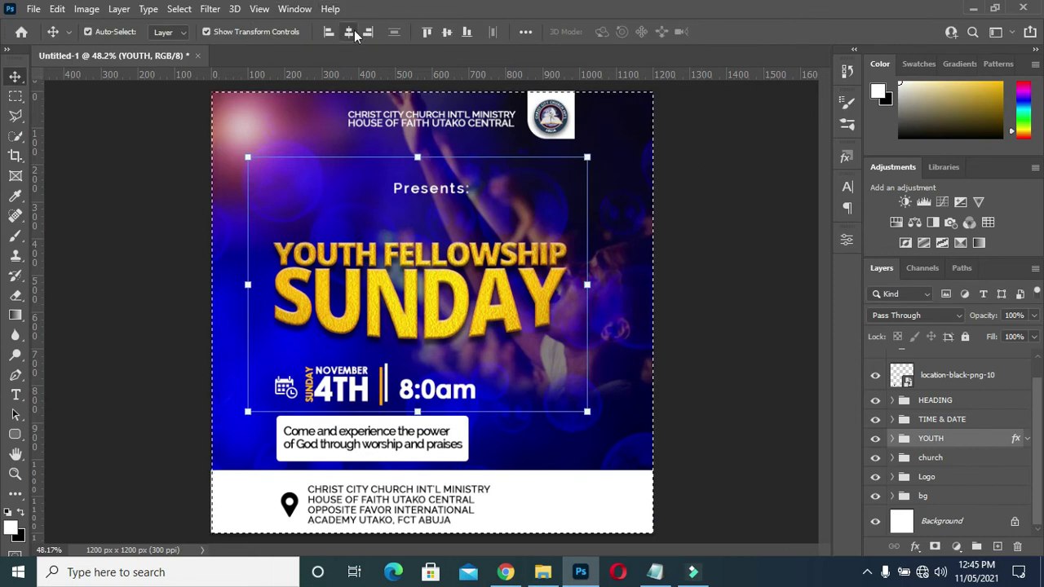
pyautogui.click(351, 31)
pyautogui.hotkey('ctrl', 'd')
pyautogui.click(698, 318)
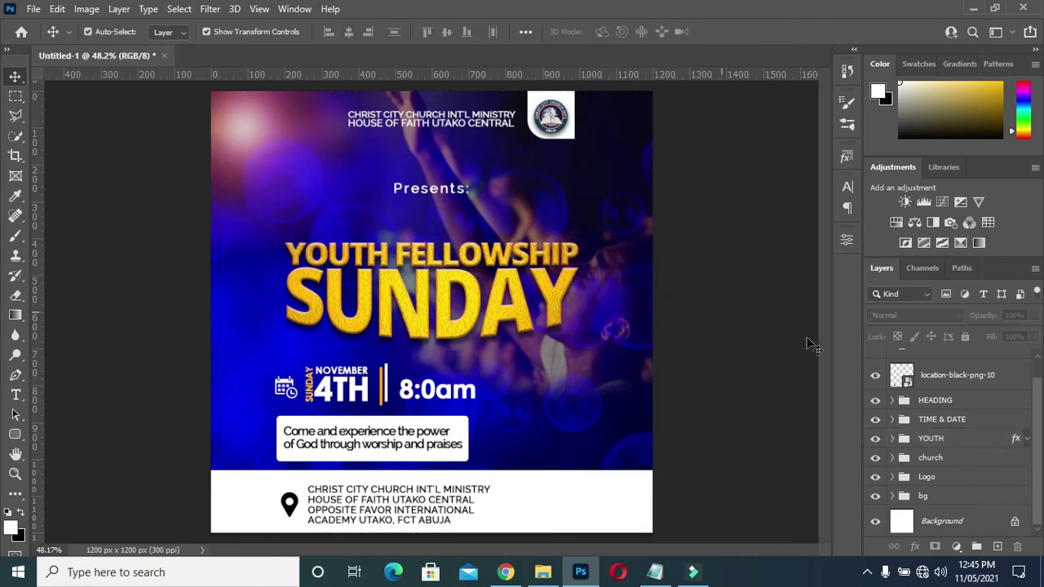
# Nudge the YOUTH heading into its final position and open the youth fellowship resources folder.
pyautogui.click(929, 418)
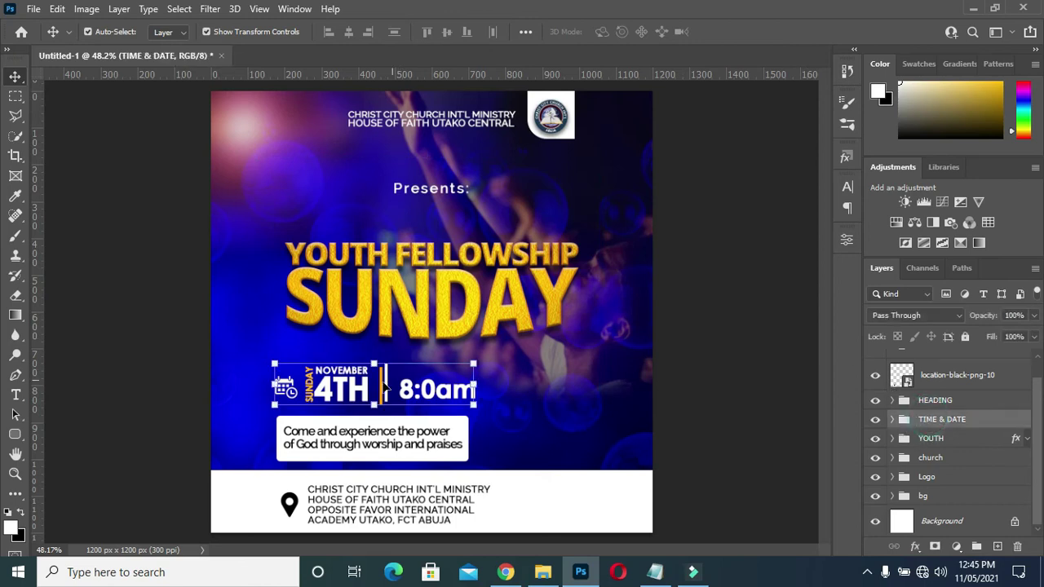
pyautogui.hotkey('ctrl', 't')
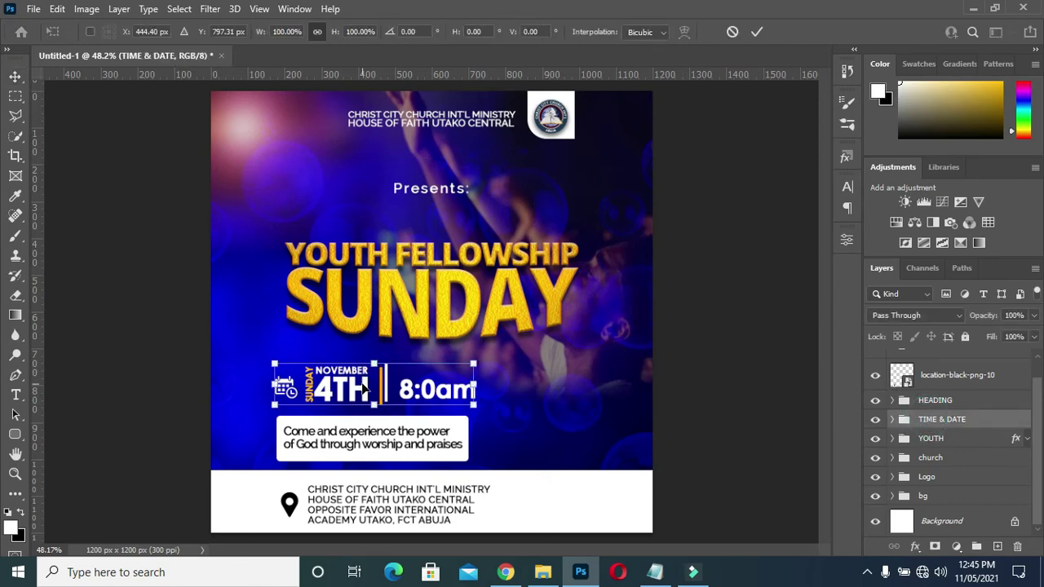
pyautogui.click(757, 31)
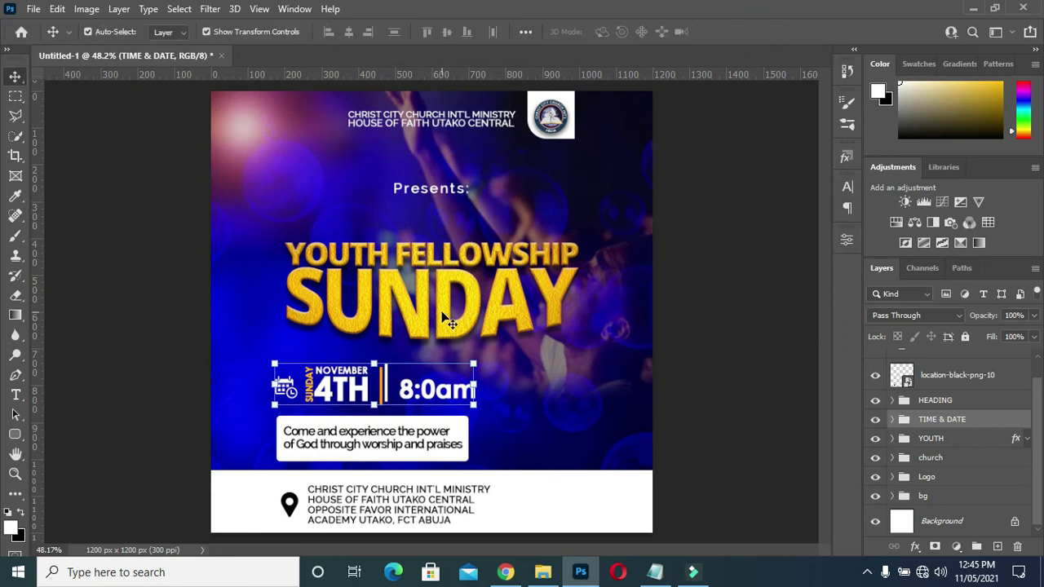
pyautogui.click(926, 439)
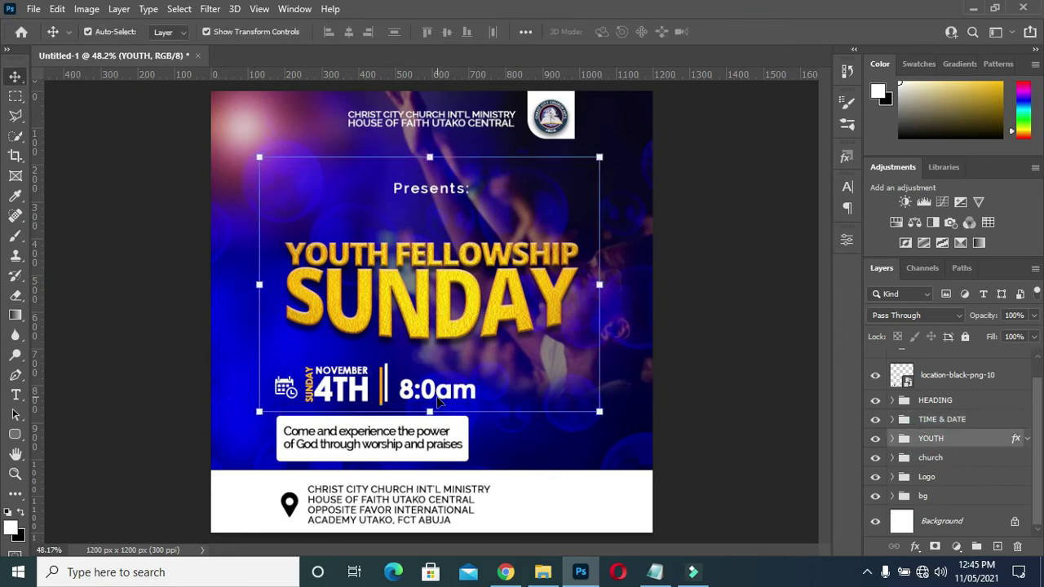
pyautogui.hotkey('ctrl', 't')
pyautogui.moveTo(424, 309); pyautogui.dragTo(405, 321)
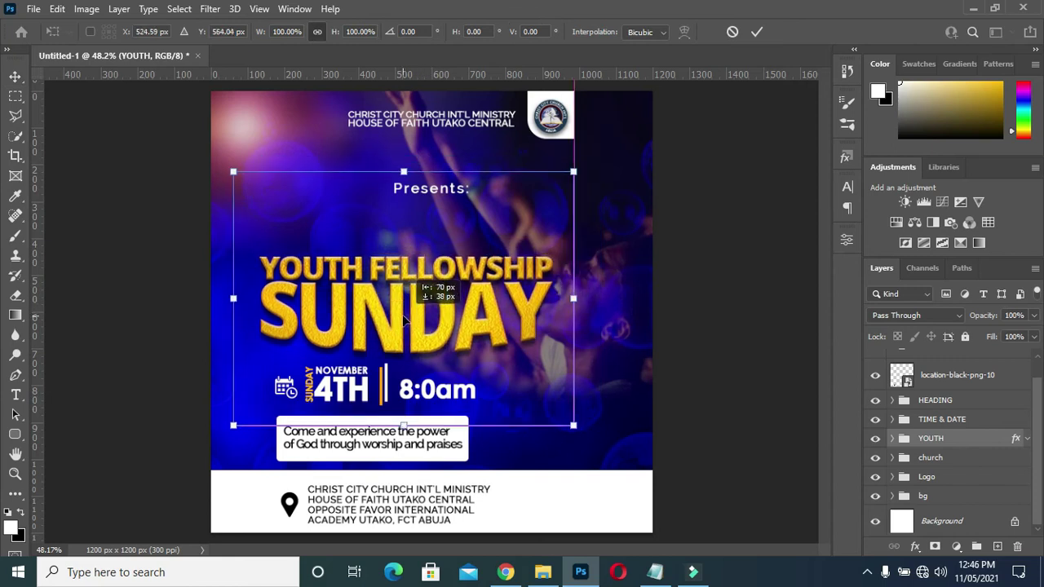
pyautogui.moveTo(405, 320); pyautogui.dragTo(405, 316)
pyautogui.click(756, 31)
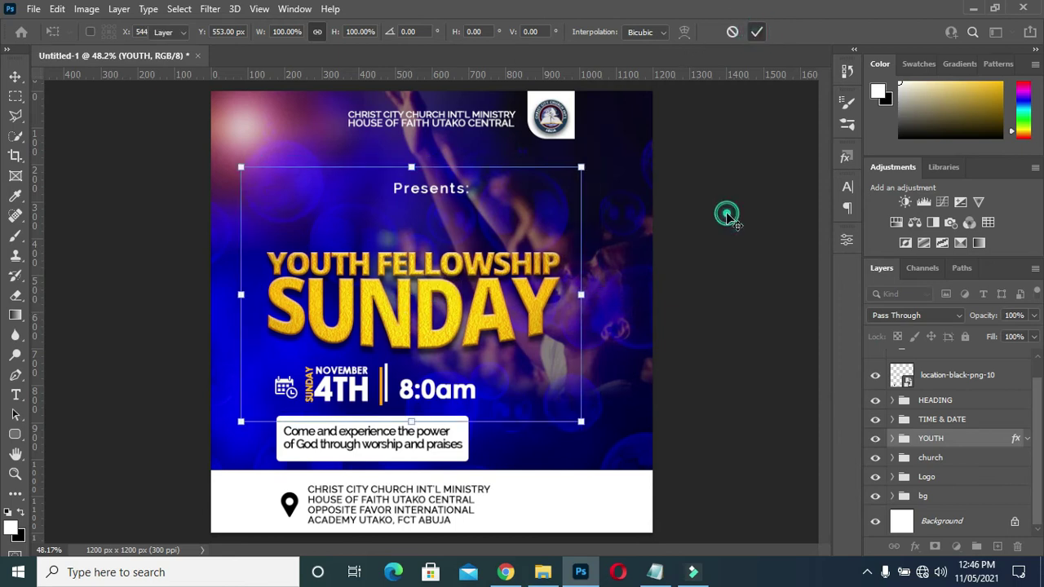
pyautogui.click(542, 572)
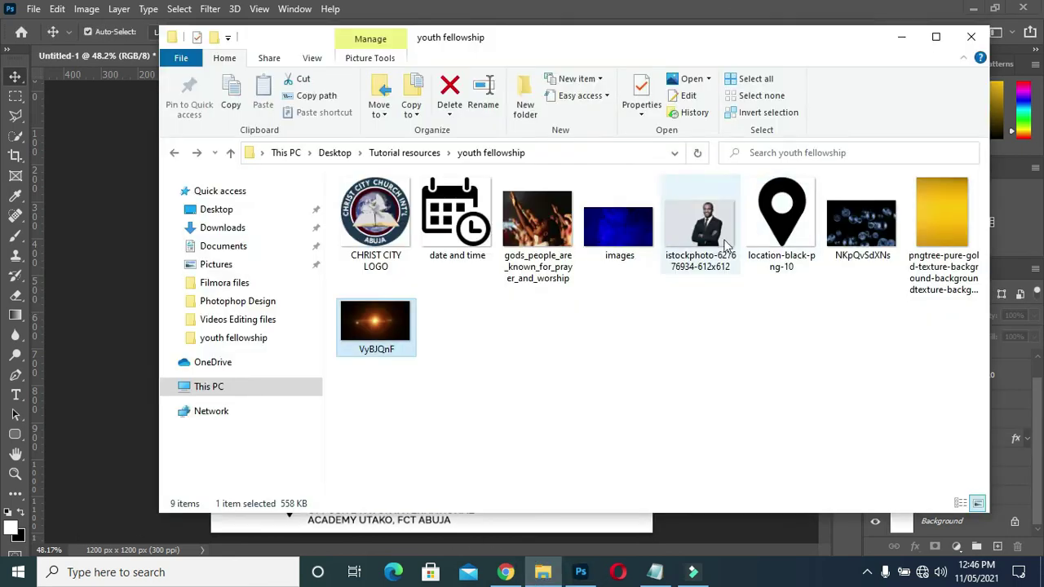
# Place the suited-man photo and mask out its grey background using Select Subject.
pyautogui.moveTo(89, 402); pyautogui.dragTo(226, 326)
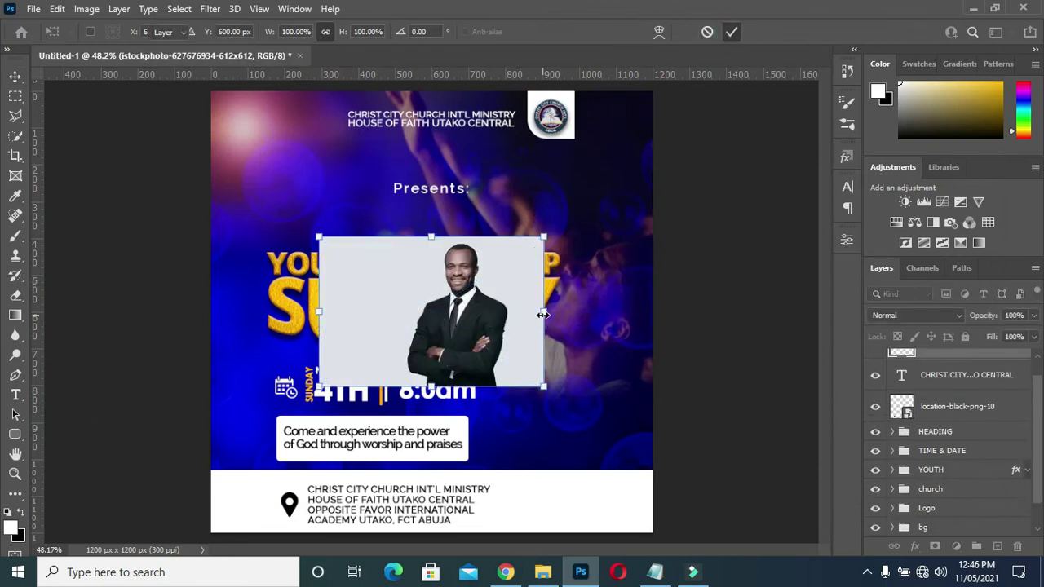
pyautogui.moveTo(543, 385)
pyautogui.mouseDown()
pyautogui.moveTo(598, 433)
pyautogui.moveTo(607, 428)
pyautogui.mouseUp()
pyautogui.press('Return')
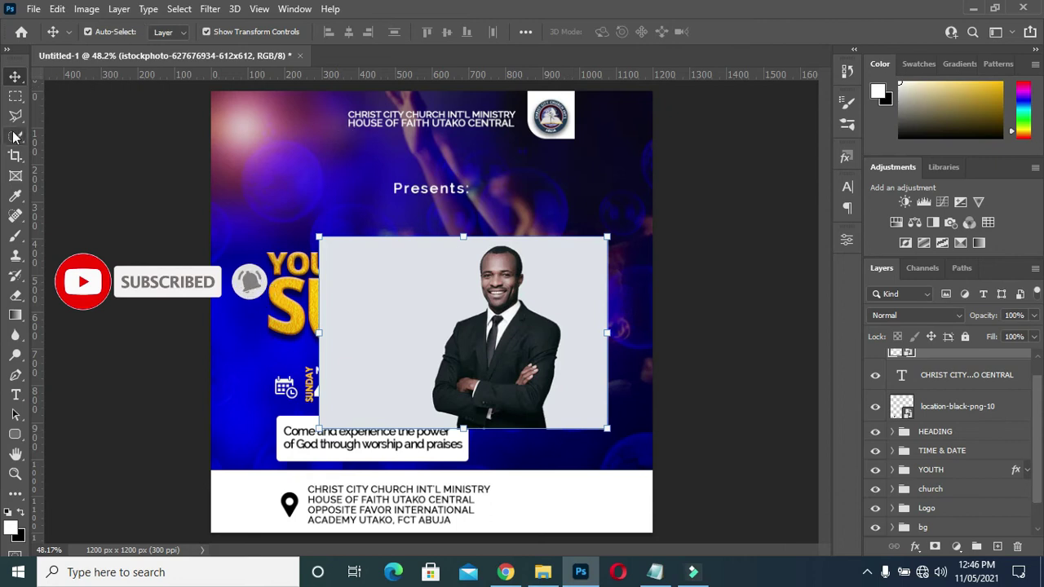
pyautogui.press('w')
pyautogui.click(445, 32)
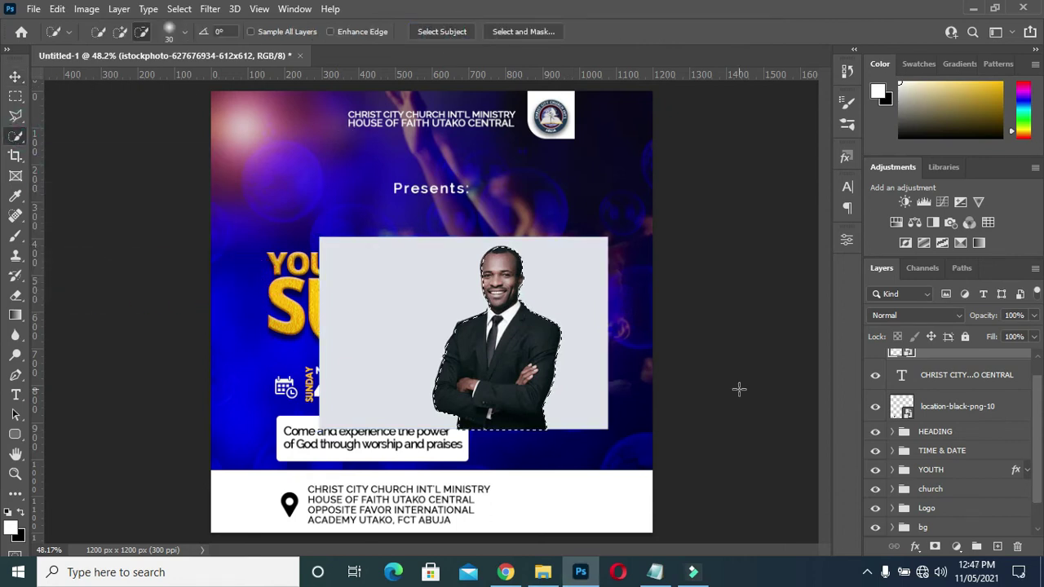
pyautogui.click(934, 547)
# Move the cut-out man to the flyer's lower right and enlarge him to 125.39%.
pyautogui.click(15, 76)
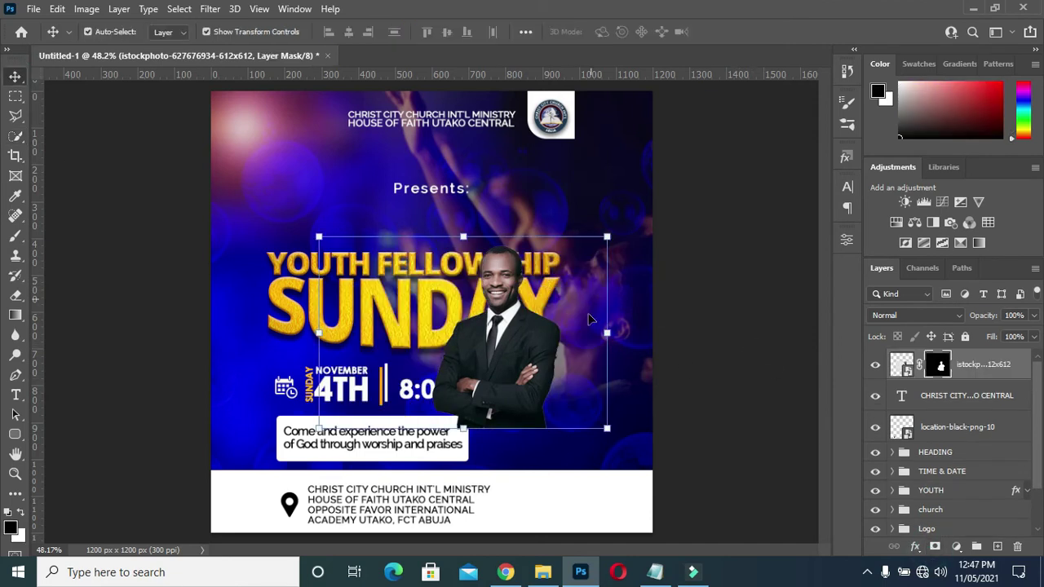
pyautogui.moveTo(530, 358)
pyautogui.mouseDown()
pyautogui.moveTo(599, 446)
pyautogui.moveTo(631, 466)
pyautogui.mouseUp()
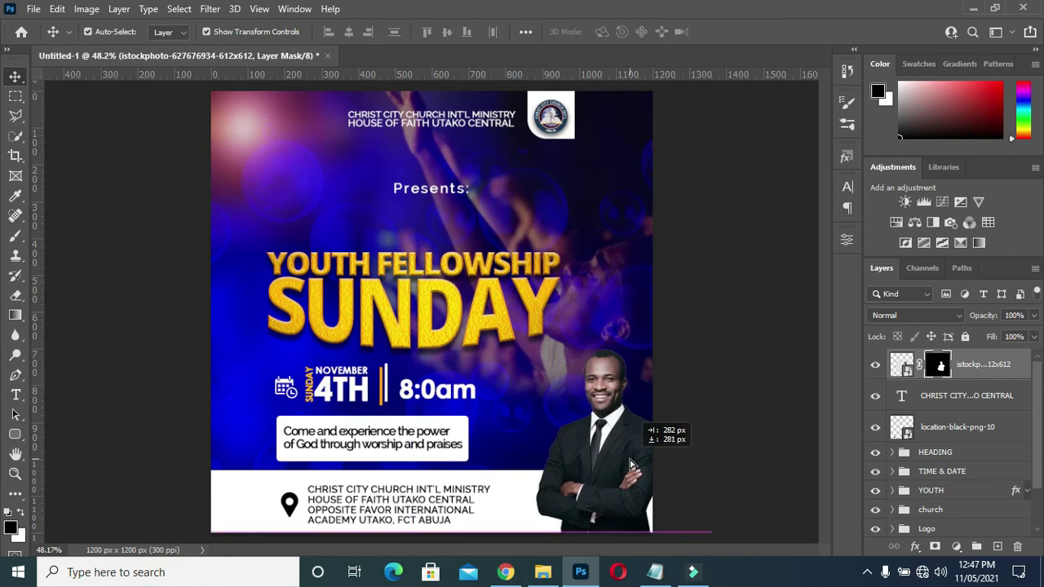
pyautogui.moveTo(423, 341); pyautogui.dragTo(353, 282)
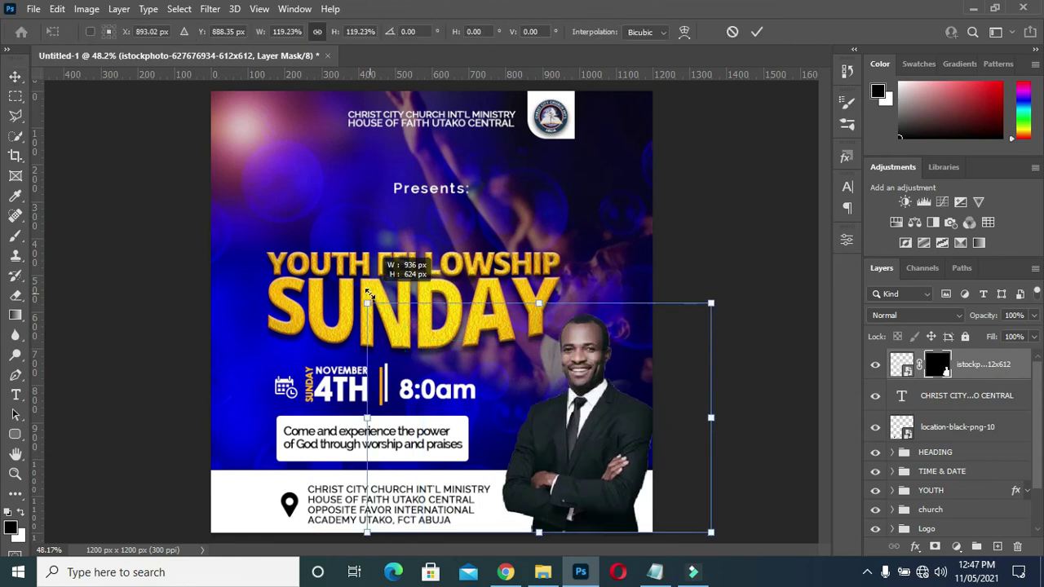
pyautogui.moveTo(353, 281); pyautogui.dragTo(357, 283)
pyautogui.moveTo(713, 291); pyautogui.dragTo(717, 291)
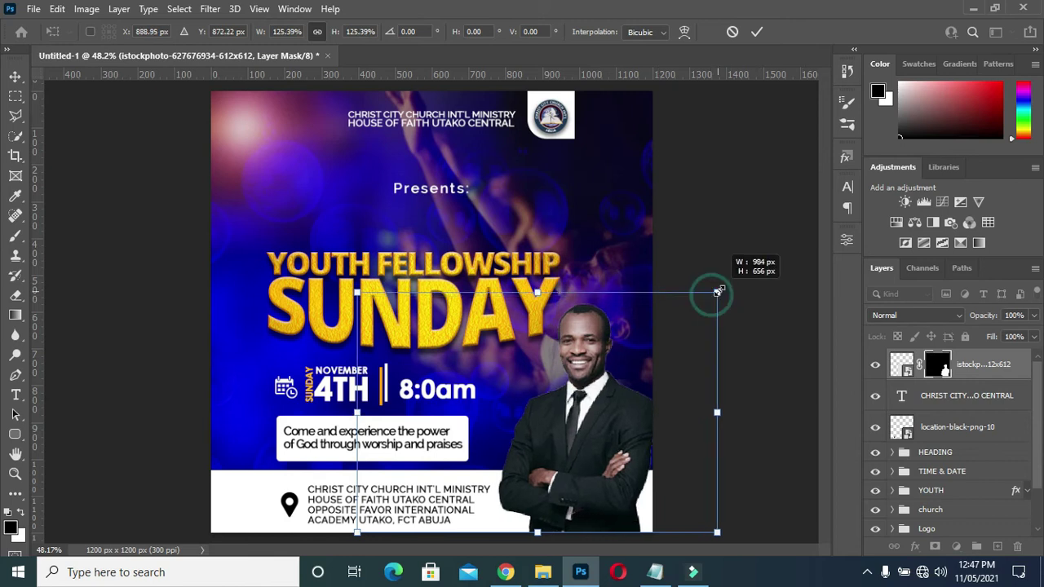
pyautogui.press('Return')
pyautogui.click(745, 225)
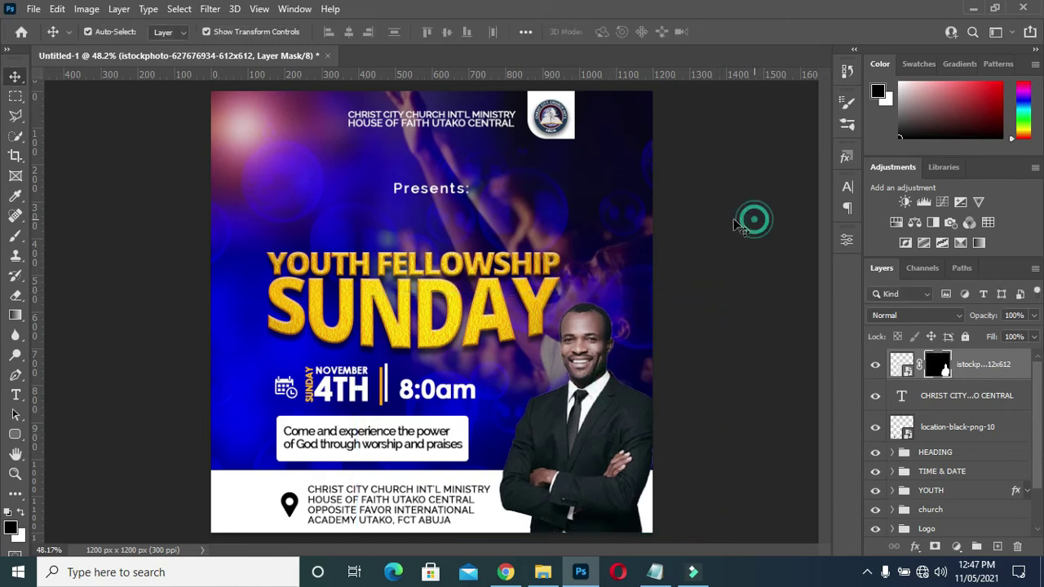
pyautogui.click(993, 364)
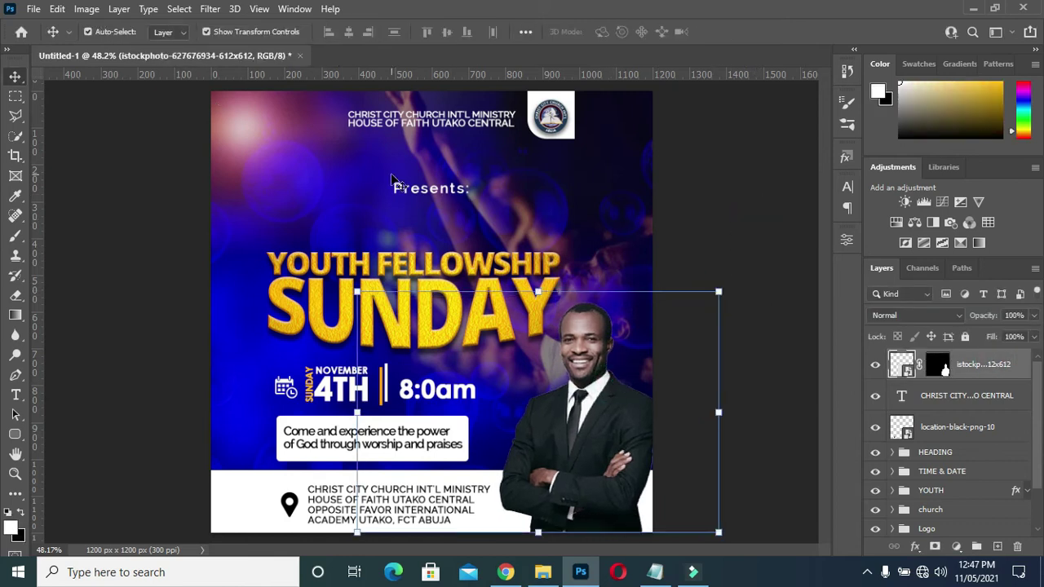
pyautogui.click(81, 9)
pyautogui.moveTo(110, 49)
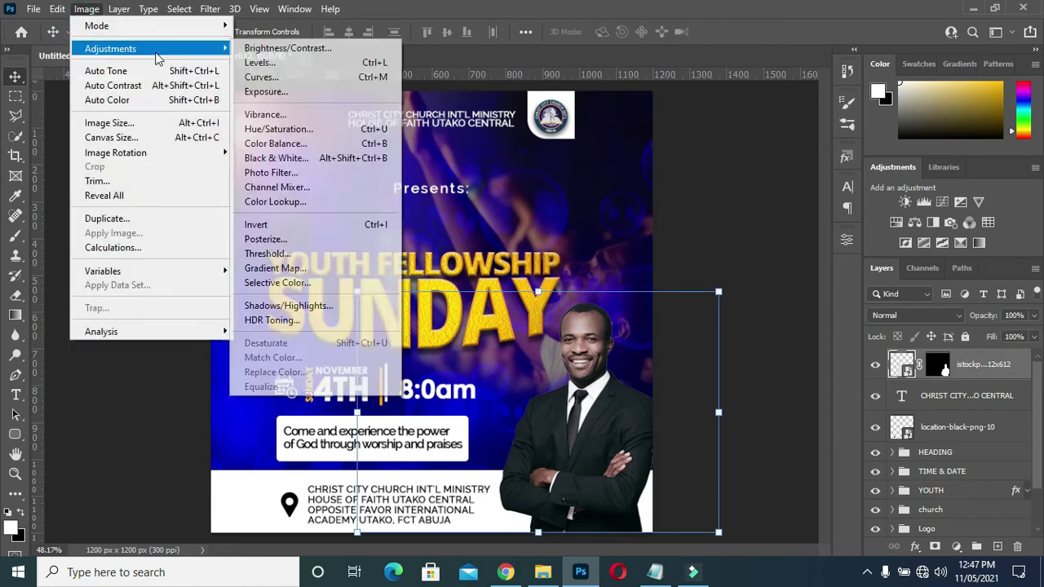
pyautogui.click(278, 48)
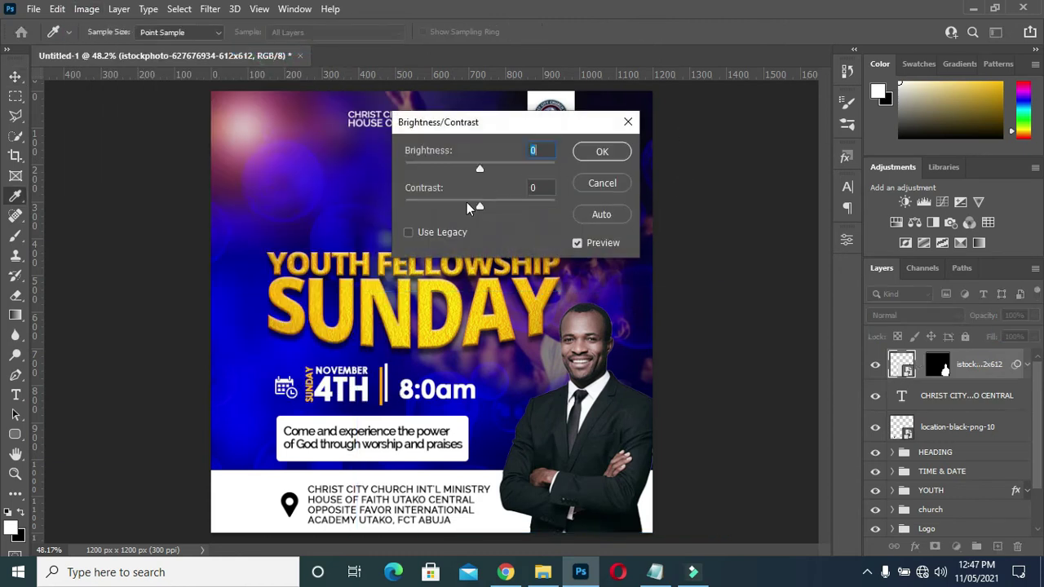
pyautogui.moveTo(479, 172); pyautogui.dragTo(499, 172)
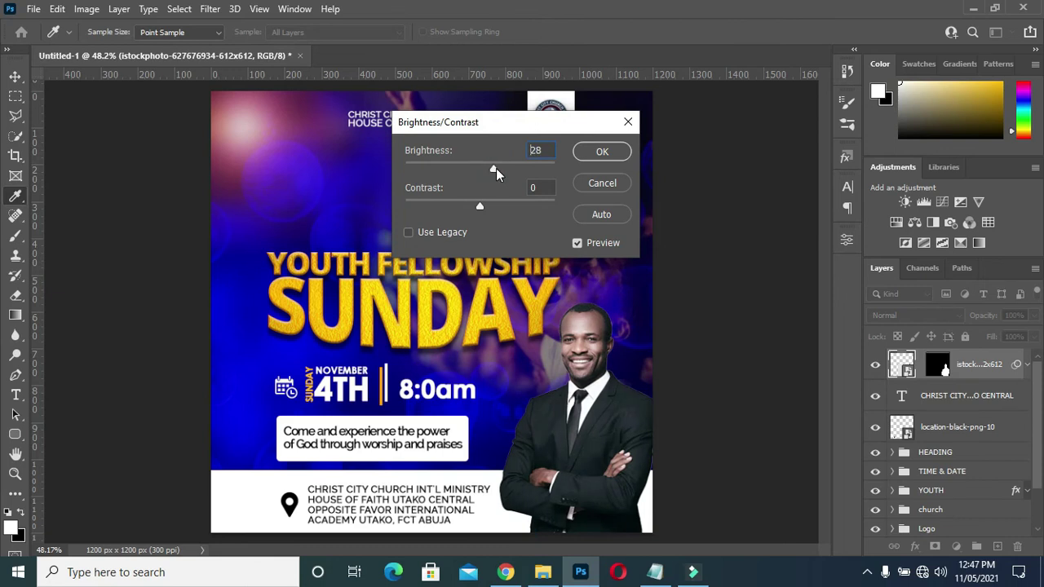
pyautogui.moveTo(499, 168); pyautogui.dragTo(495, 168)
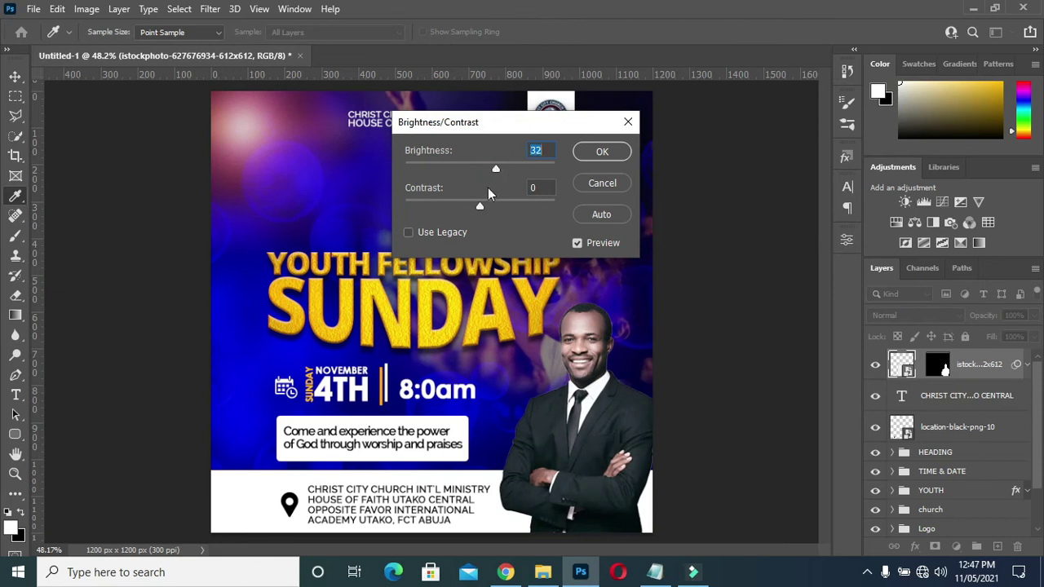
pyautogui.moveTo(479, 205); pyautogui.dragTo(493, 211)
pyautogui.click(494, 208)
pyautogui.click(601, 151)
pyautogui.press('v')
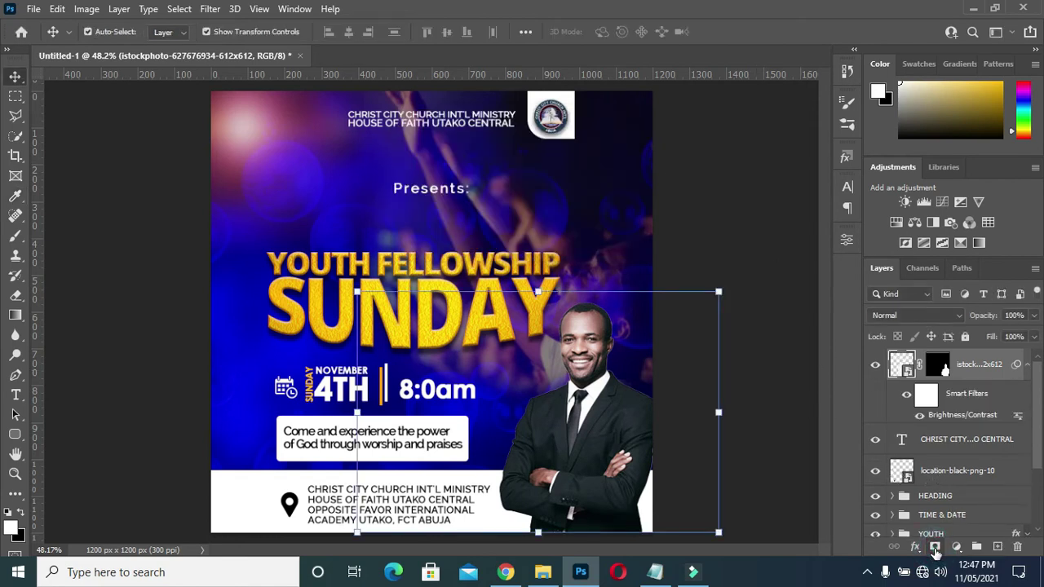
pyautogui.click(934, 546)
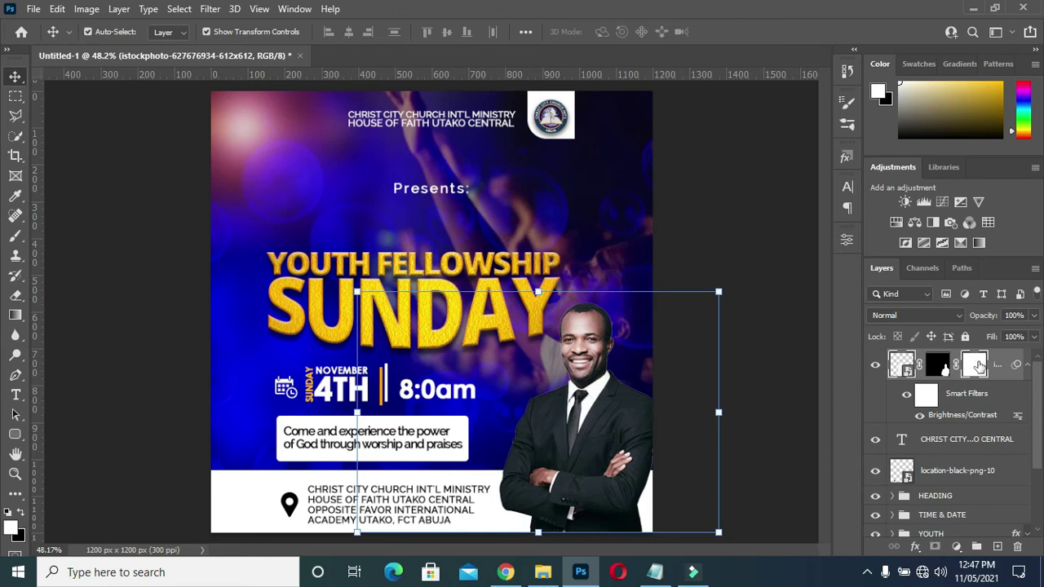
pyautogui.rightClick(979, 365)
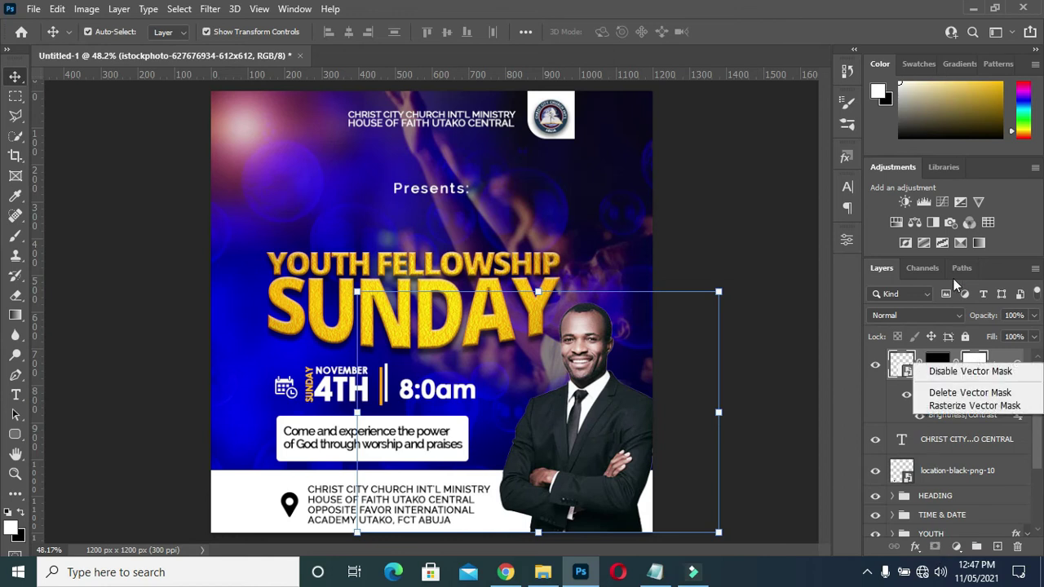
pyautogui.click(974, 359)
pyautogui.rightClick(966, 370)
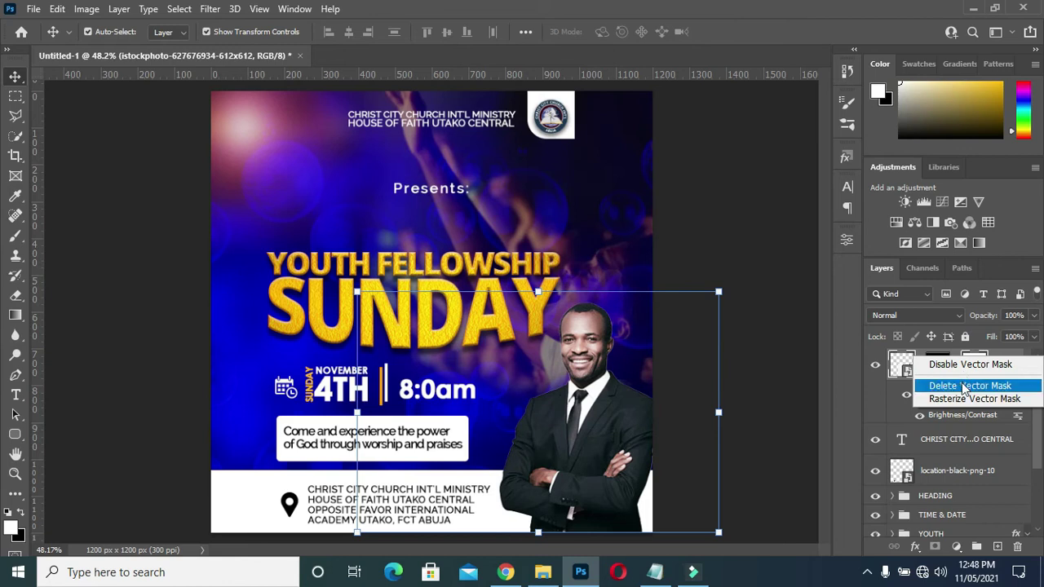
pyautogui.click(969, 385)
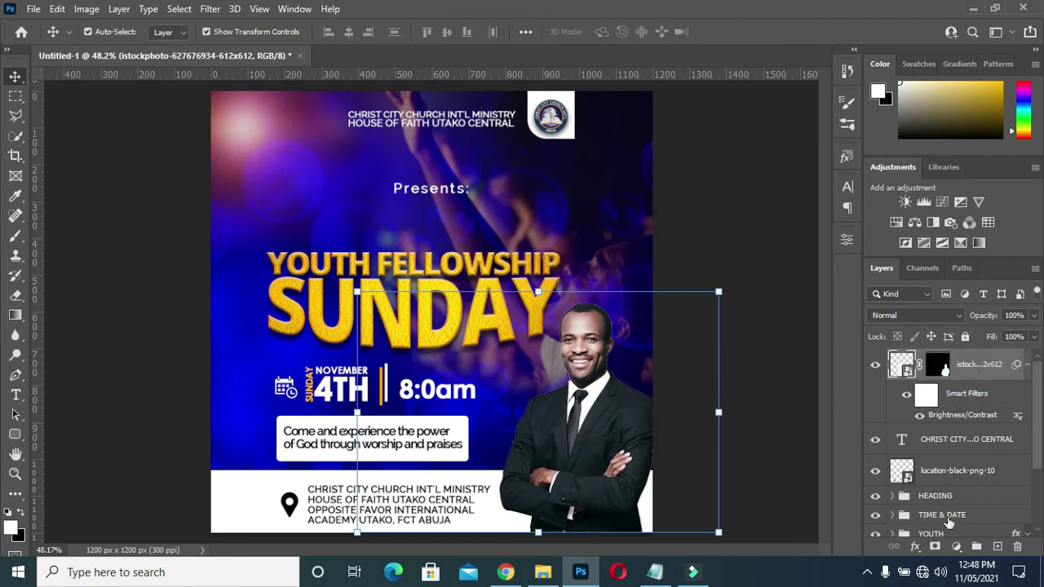
pyautogui.click(956, 546)
# Clip a #0526a4 blue Color Fill layer to the man in Overlay at 57% opacity.
pyautogui.click(988, 285)
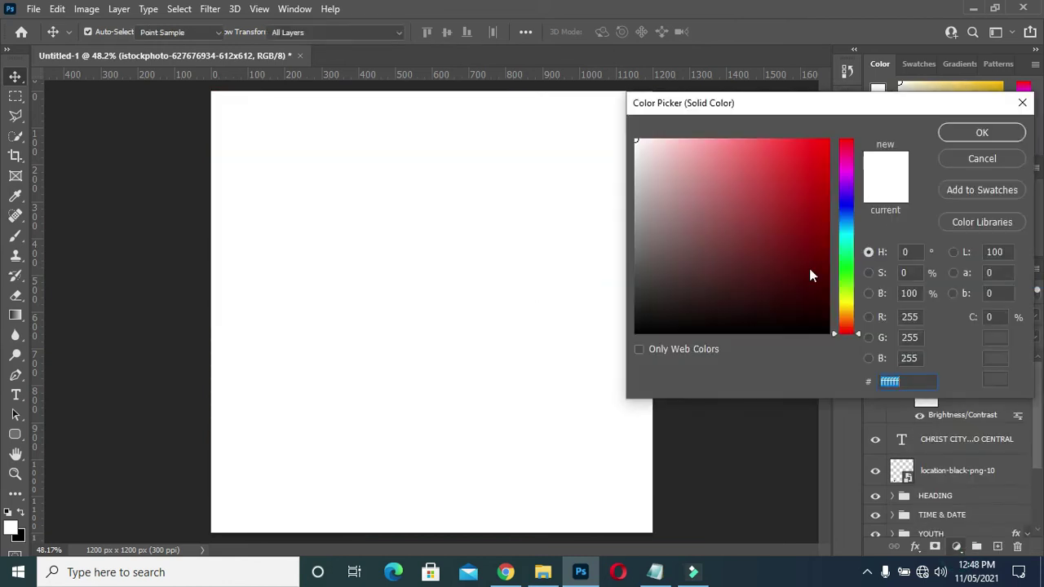
pyautogui.click(852, 211)
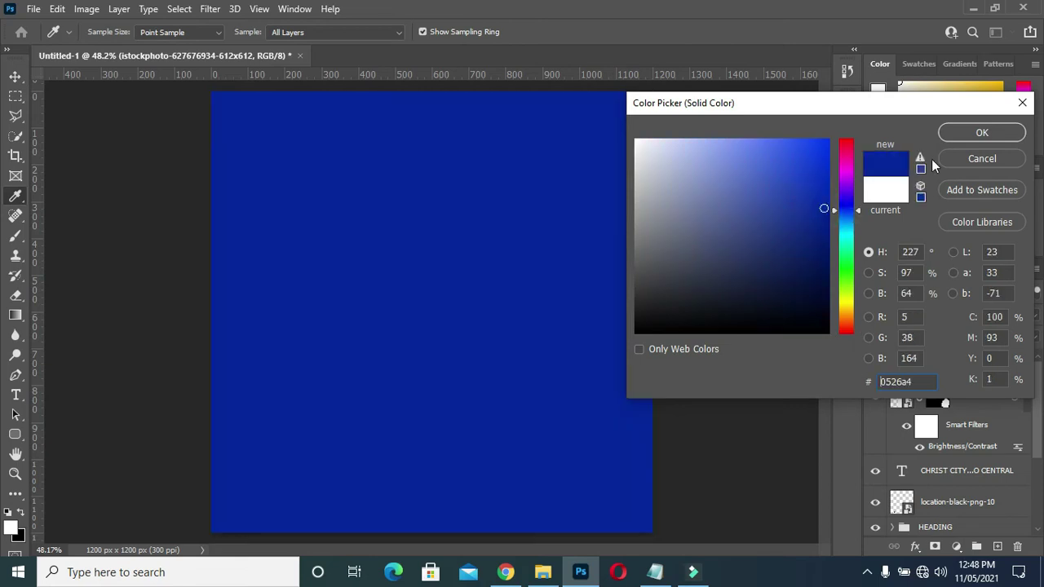
pyautogui.click(970, 133)
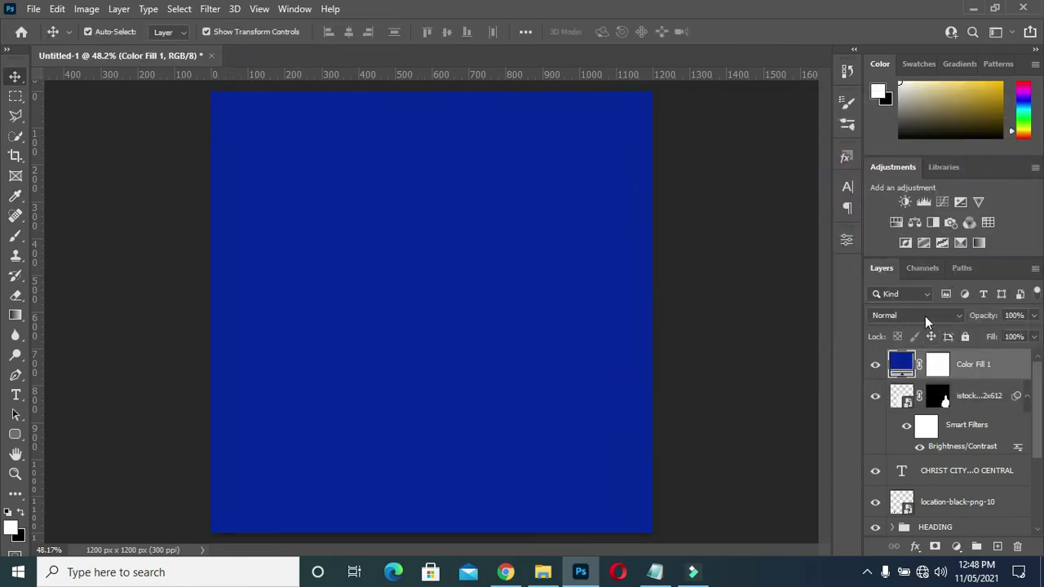
pyautogui.click(924, 316)
pyautogui.click(902, 357)
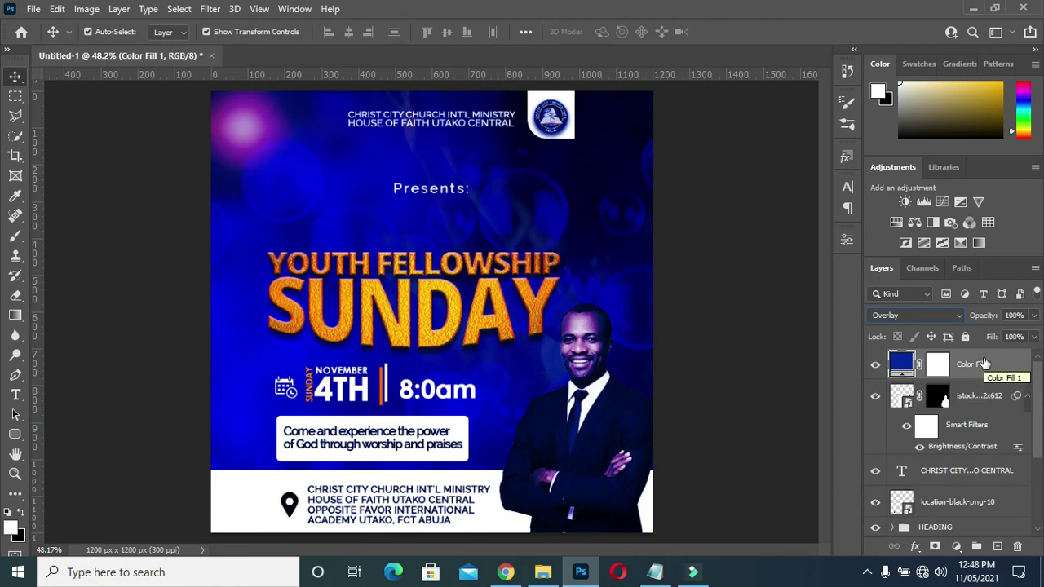
pyautogui.moveTo(987, 317); pyautogui.dragTo(971, 324)
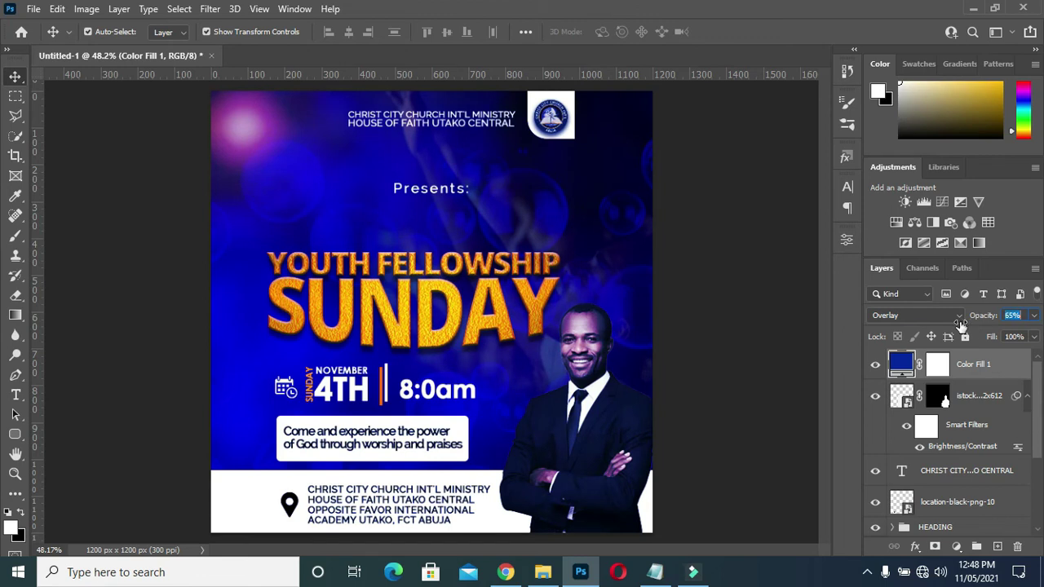
pyautogui.moveTo(989, 320); pyautogui.dragTo(988, 321)
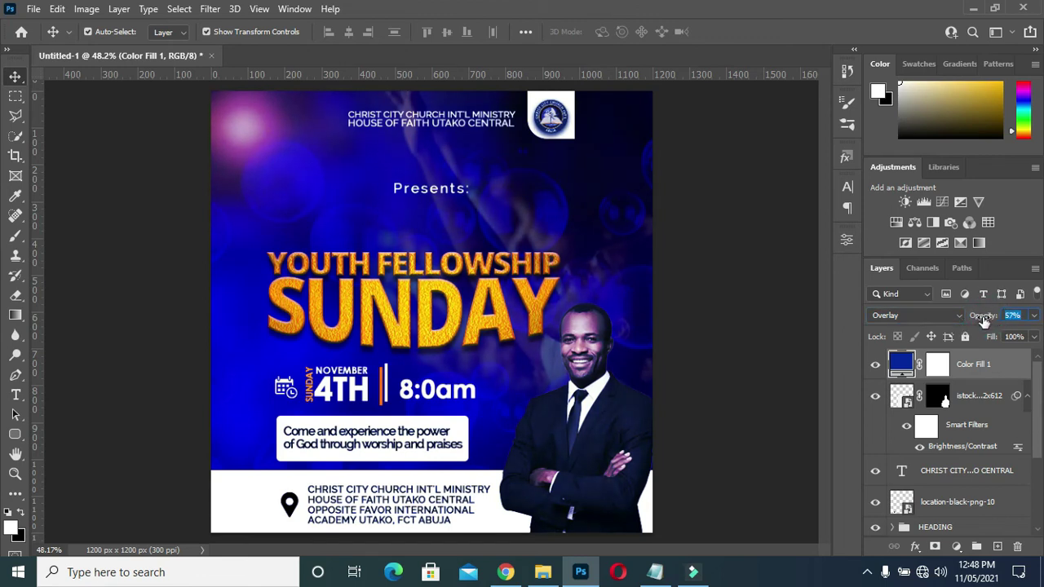
pyautogui.rightClick(962, 372)
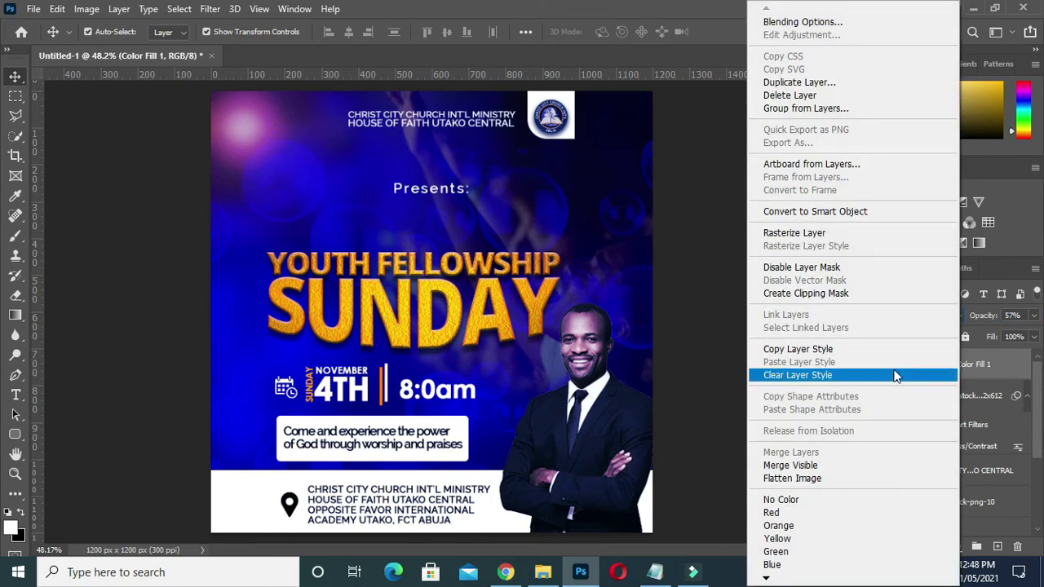
pyautogui.click(823, 303)
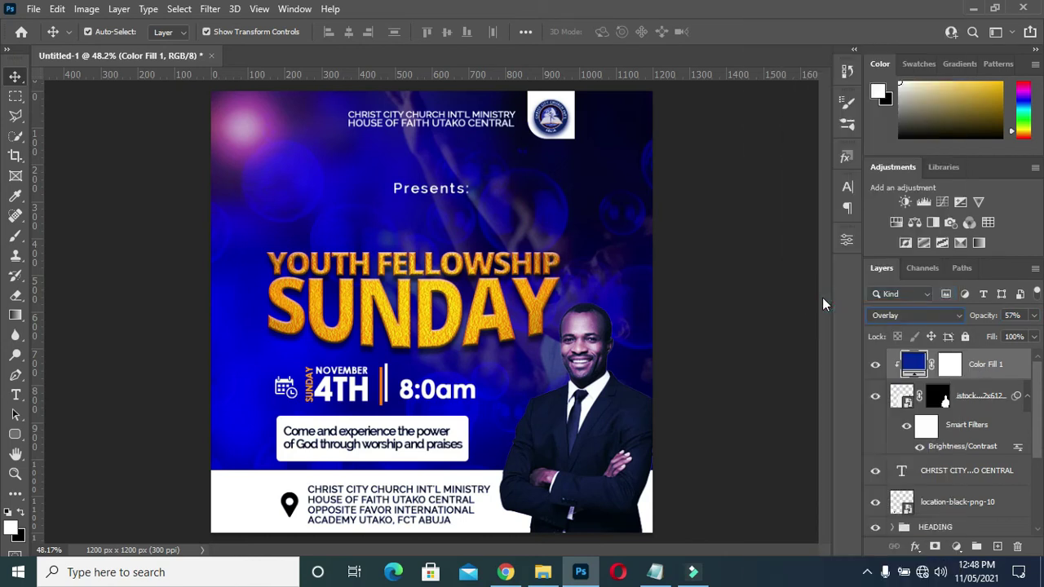
# Move the gods_people worship crowd photo higher on the flyer.
pyautogui.click(1027, 396)
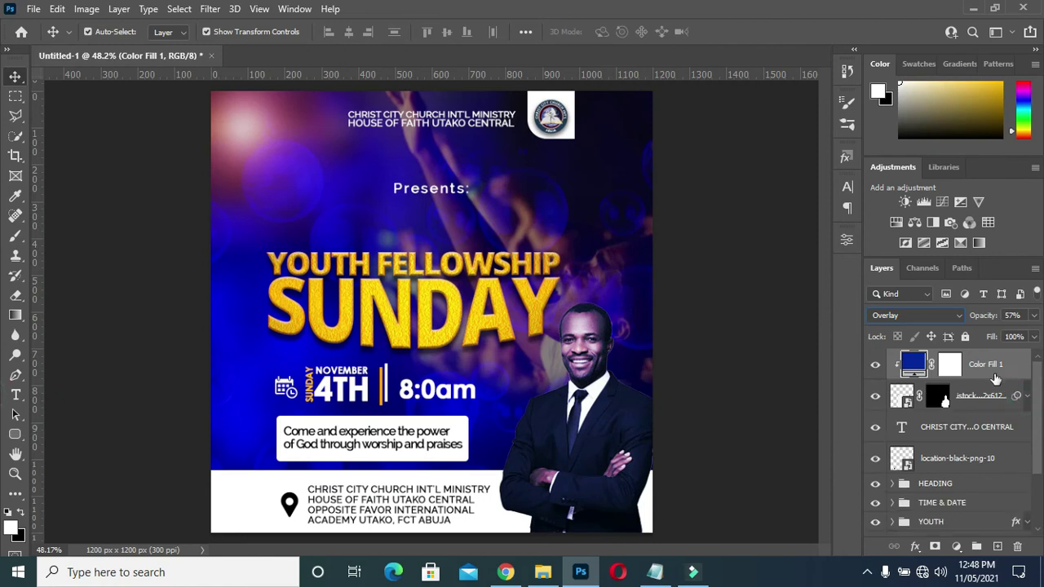
pyautogui.click(799, 345)
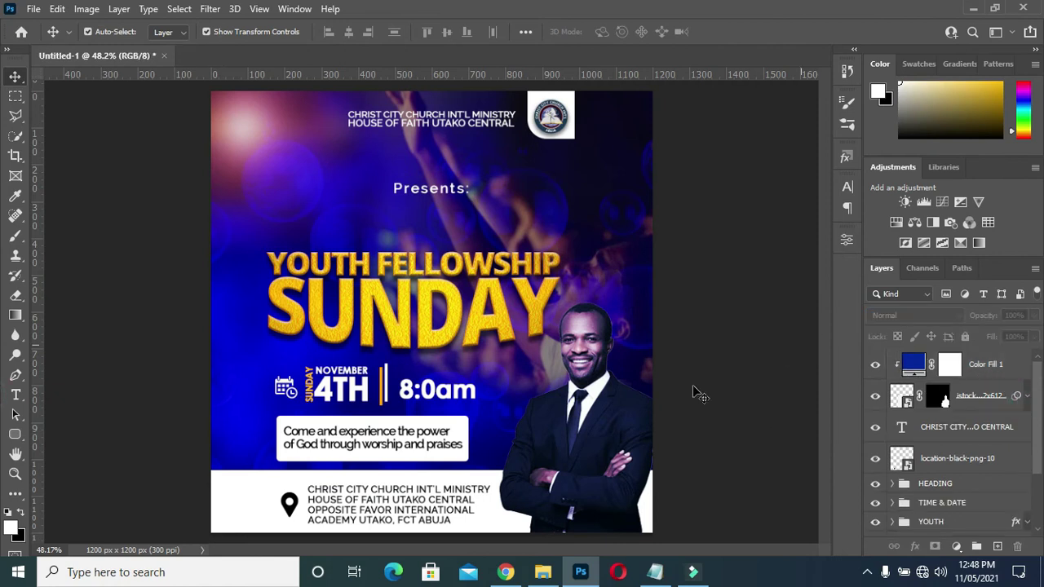
pyautogui.moveTo(631, 260); pyautogui.dragTo(640, 198)
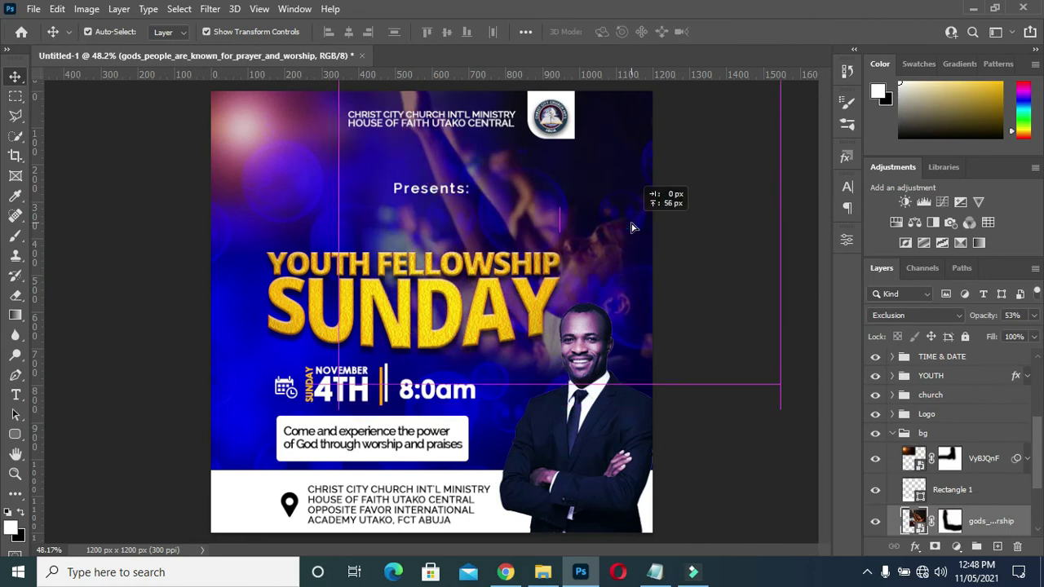
pyautogui.moveTo(640, 197); pyautogui.dragTo(639, 191)
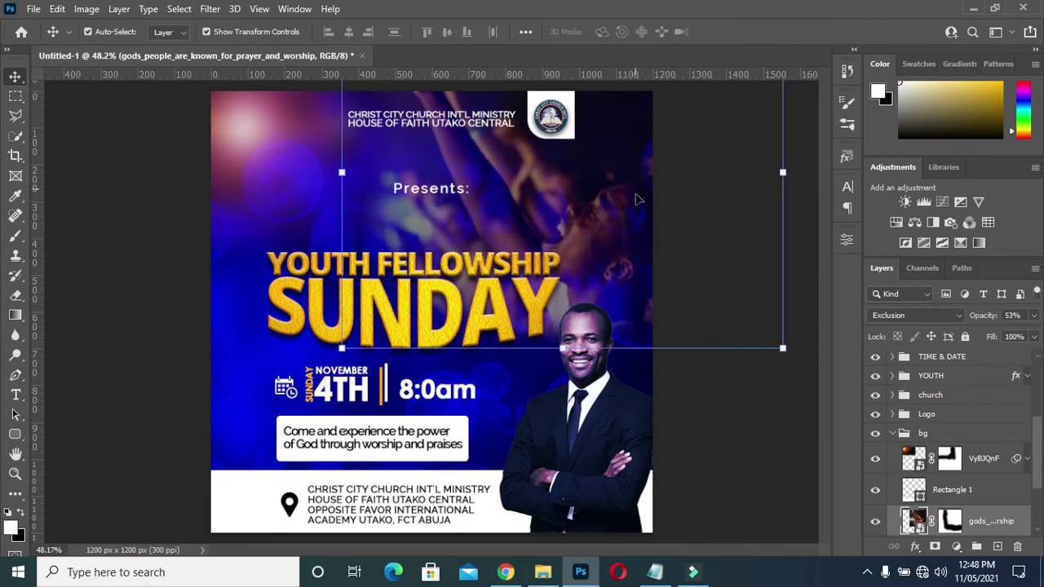
pyautogui.click(716, 414)
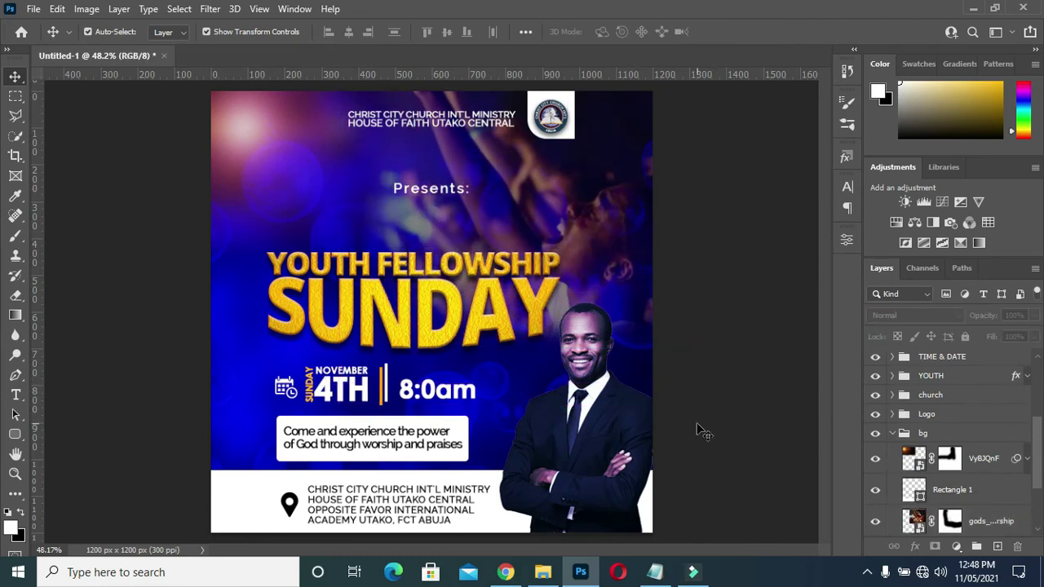
pyautogui.click(891, 433)
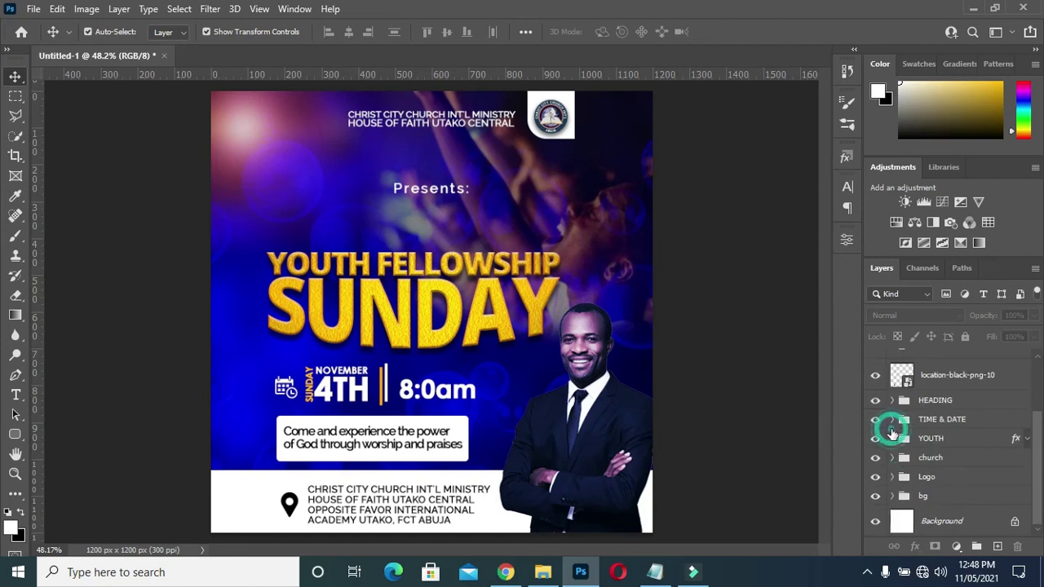
pyautogui.scroll(2, 952, 408)
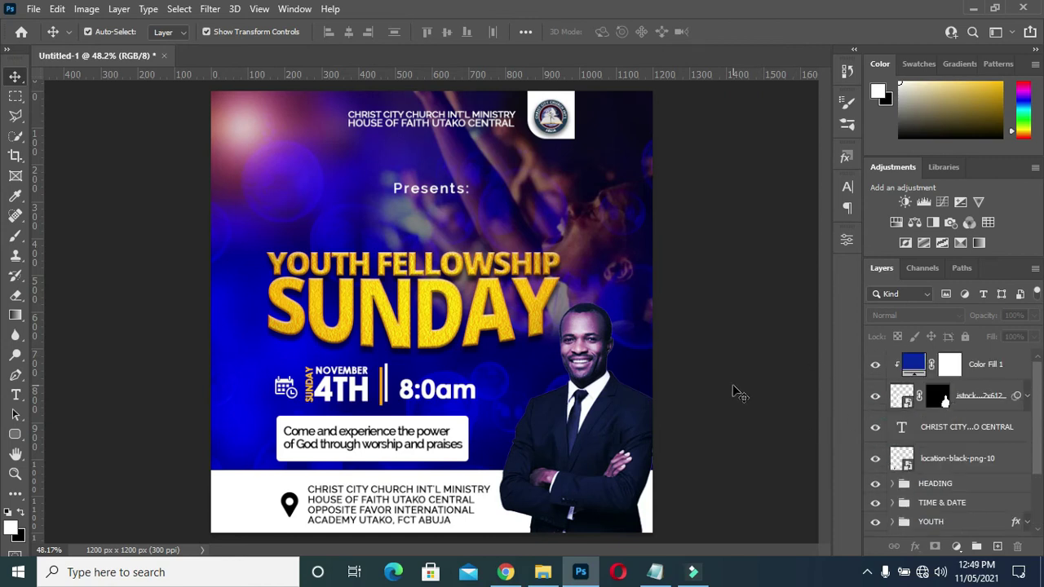
# Draw a 96 px circle just right of 8:0am with the Ellipse tool.
pyautogui.click(12, 440)
pyautogui.click(12, 440)
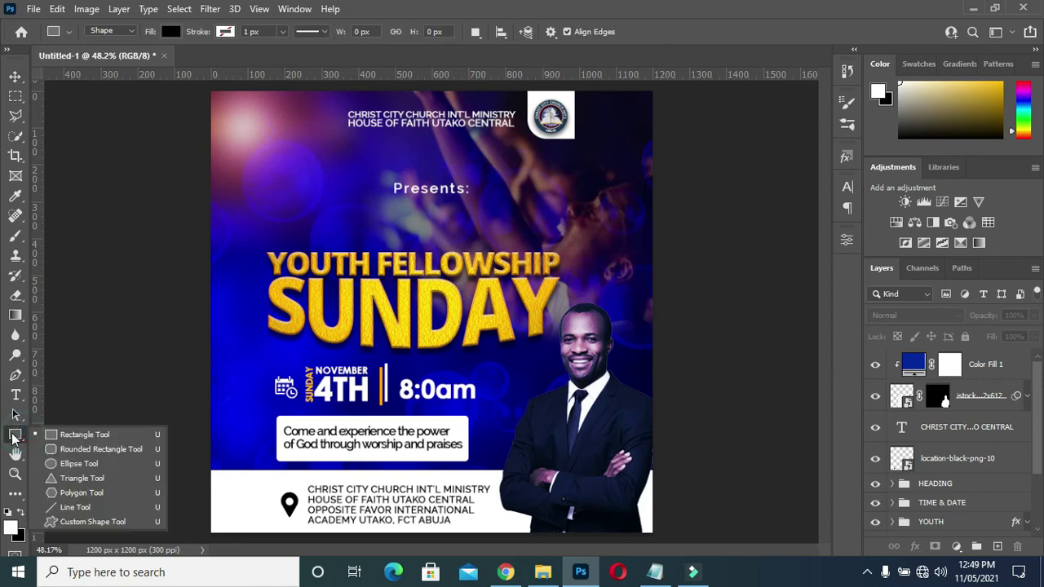
pyautogui.click(73, 463)
pyautogui.moveTo(497, 367); pyautogui.dragTo(533, 402)
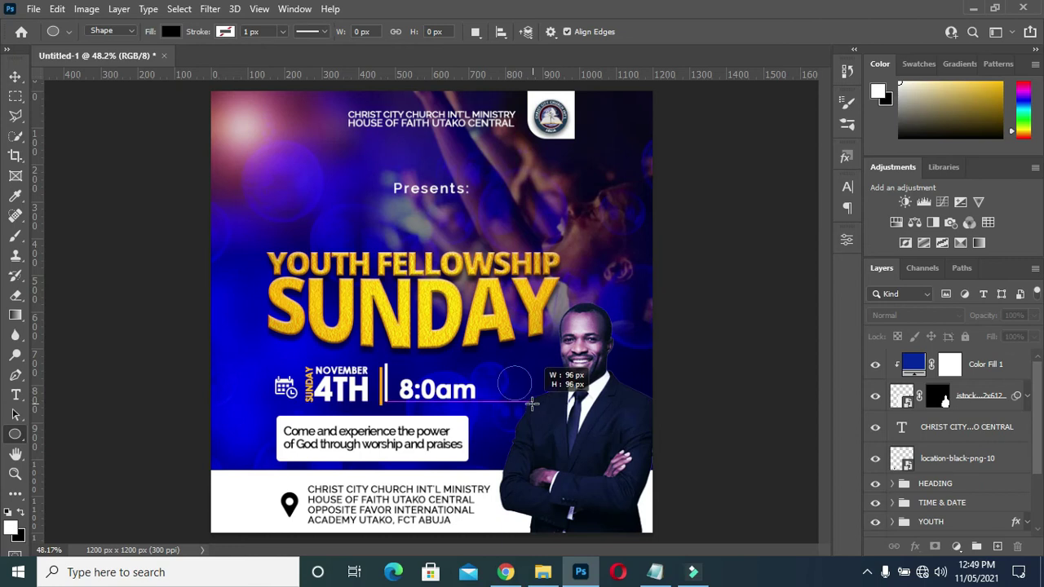
pyautogui.moveTo(534, 403); pyautogui.dragTo(532, 401)
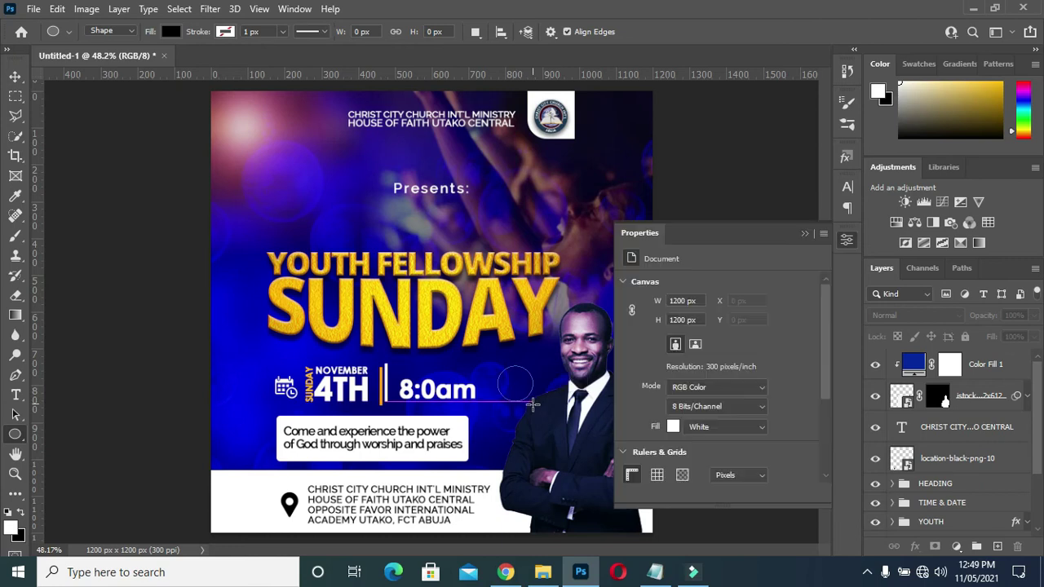
pyautogui.click(804, 233)
pyautogui.click(15, 77)
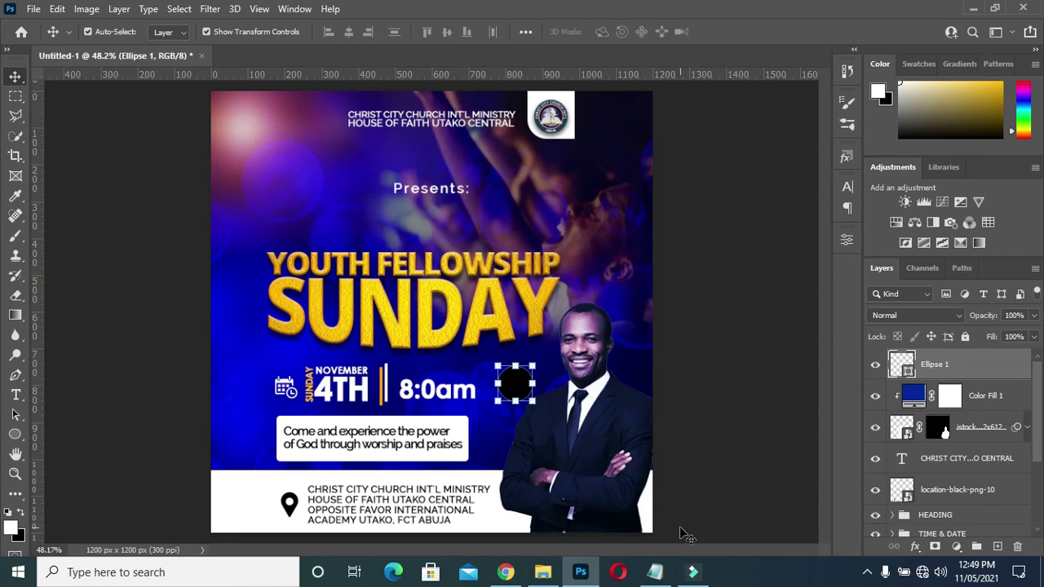
# Add a Gradient Overlay style to the circle, starting from a Blues gradient preset.
pyautogui.click(916, 547)
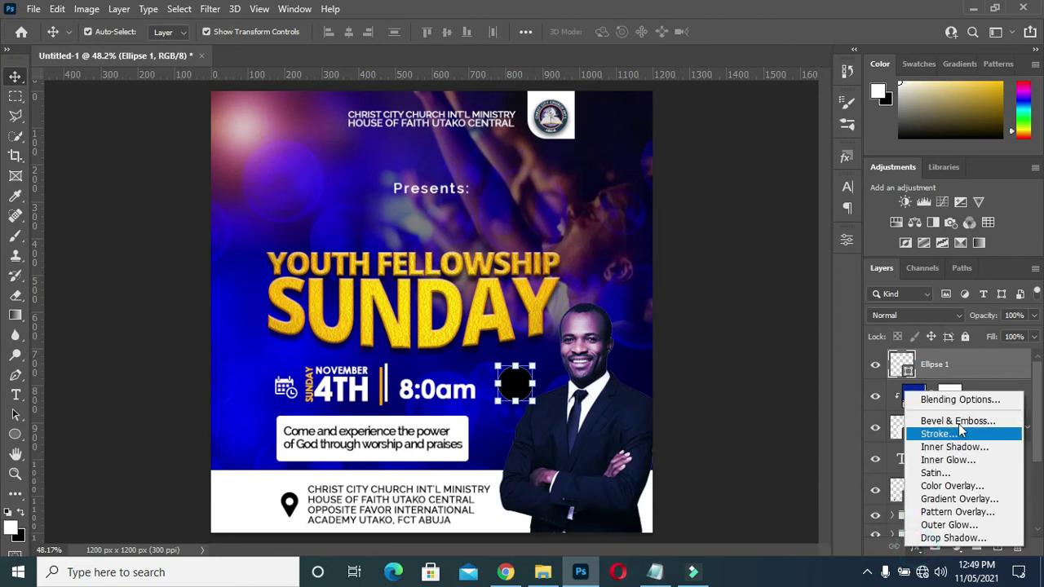
pyautogui.click(769, 435)
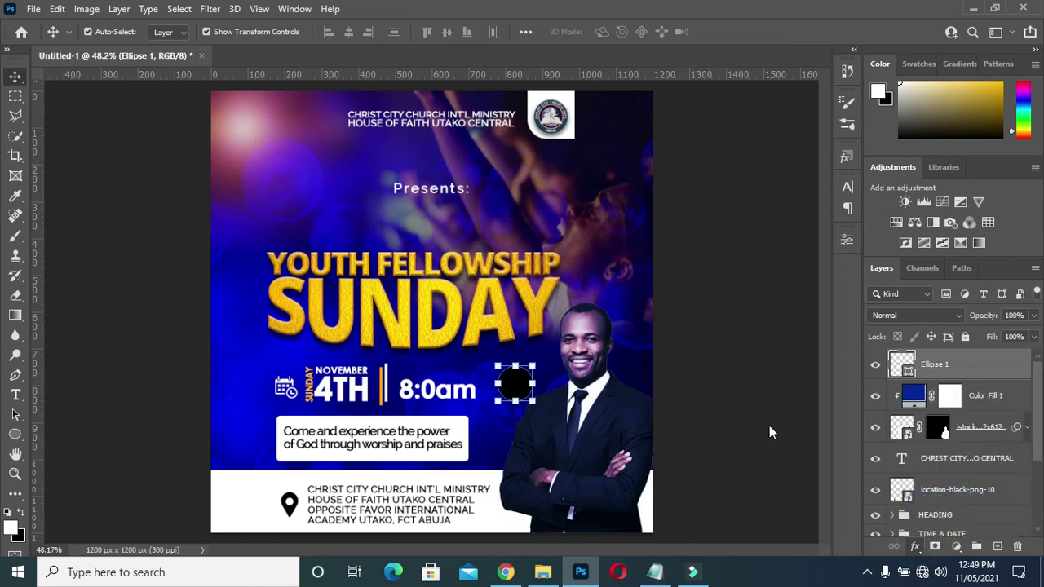
pyautogui.moveTo(577, 109); pyautogui.dragTo(759, 86)
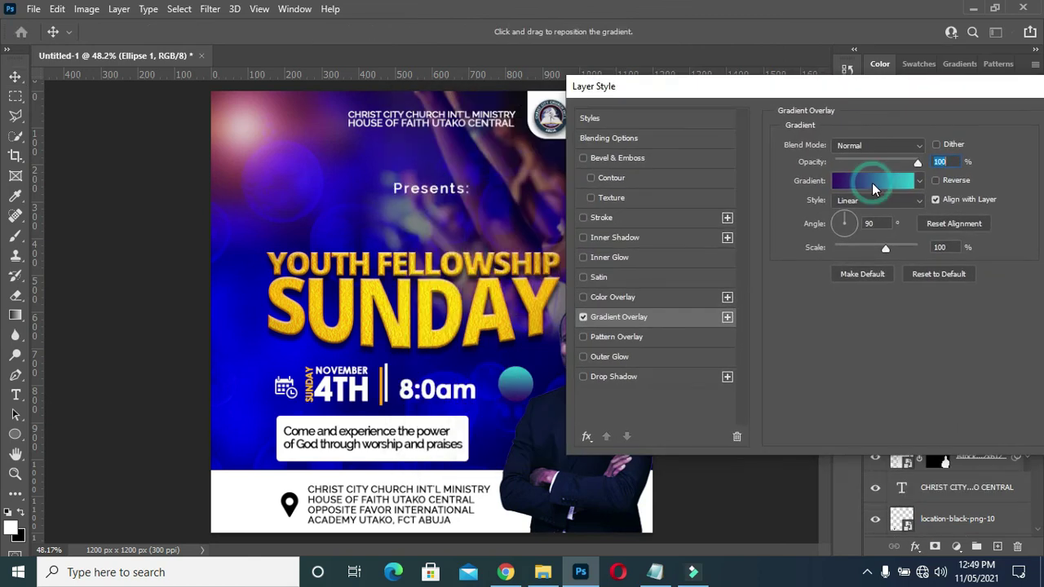
pyautogui.click(872, 186)
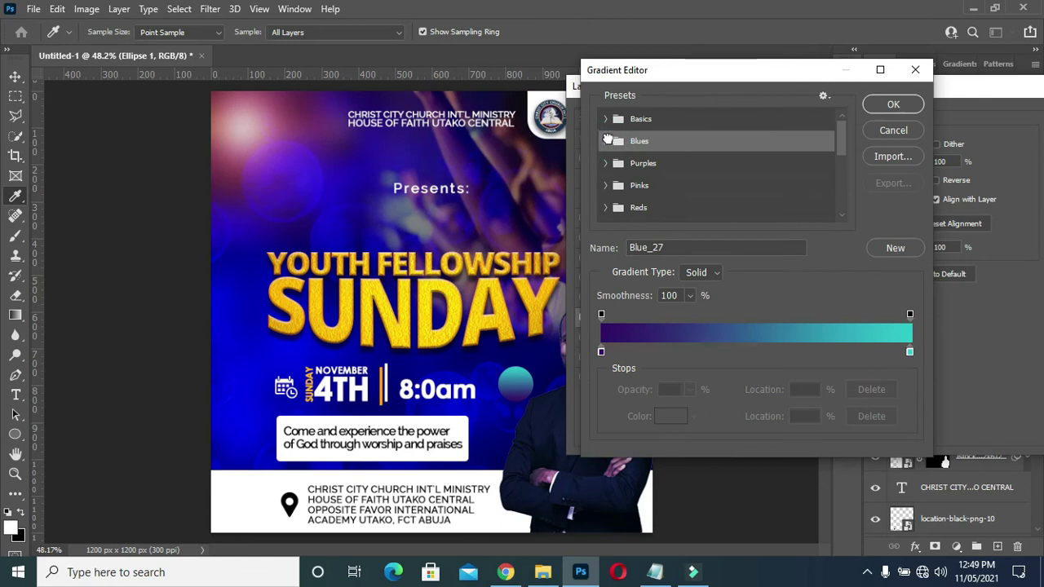
pyautogui.click(606, 140)
pyautogui.click(822, 213)
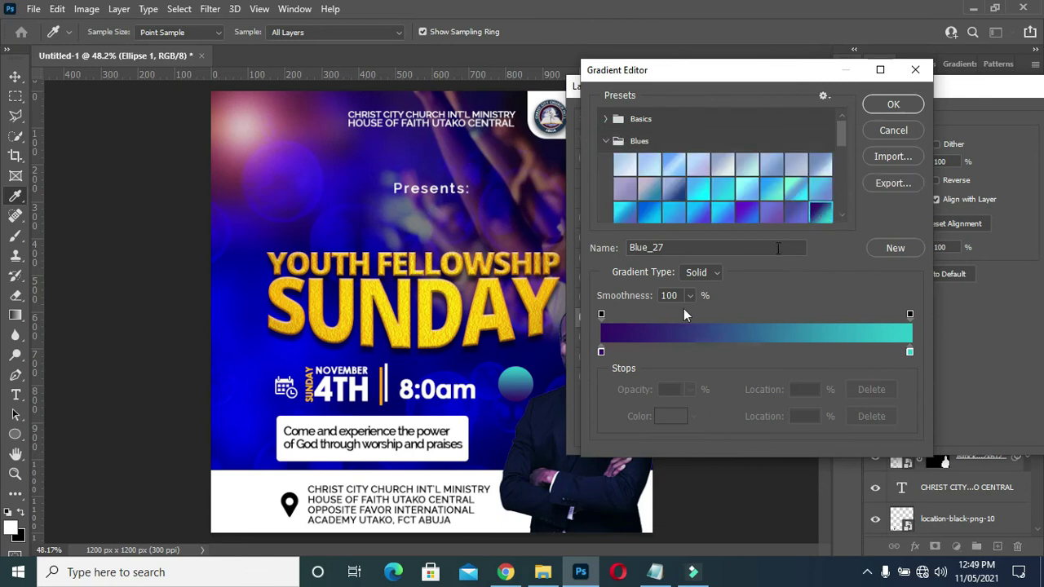
# Set the gradient stops to purple #330d69 and teal #30c9cd and apply the overlay.
pyautogui.click(601, 353)
pyautogui.click(665, 416)
pyautogui.moveTo(927, 379); pyautogui.dragTo(889, 383)
pyautogui.click(970, 134)
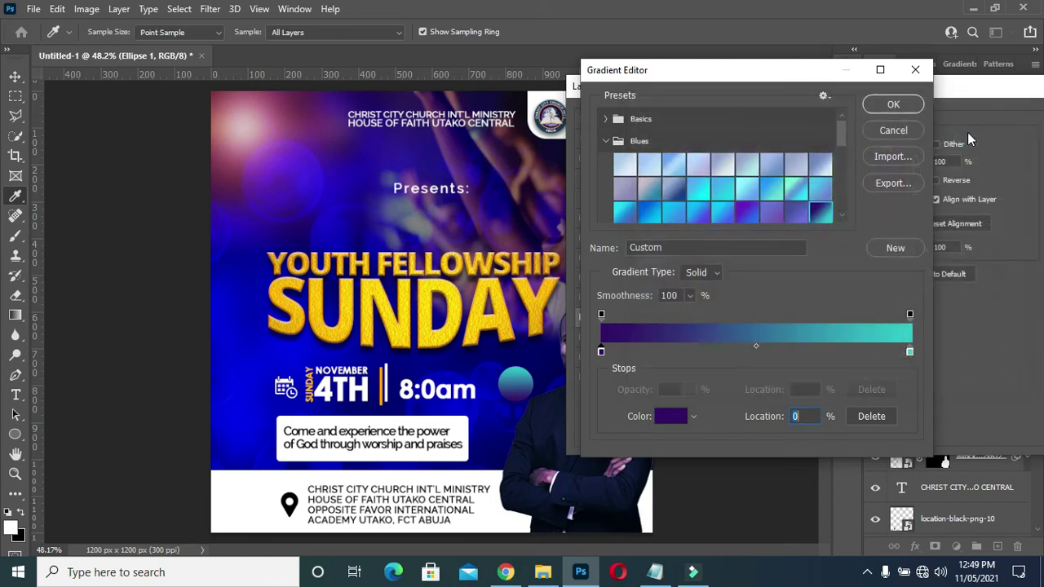
pyautogui.click(910, 353)
pyautogui.click(670, 415)
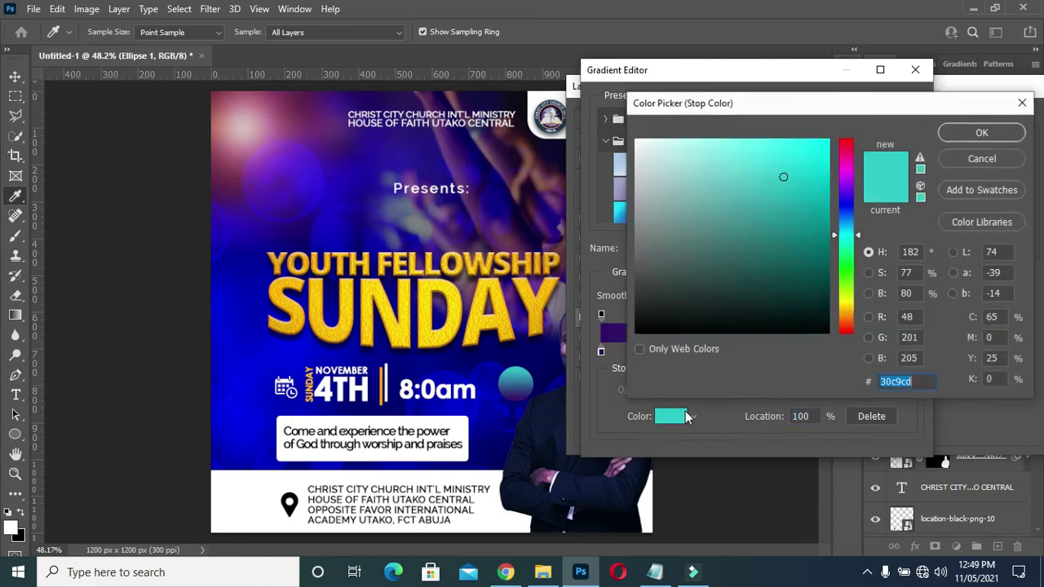
pyautogui.click(979, 132)
pyautogui.click(903, 106)
pyautogui.moveTo(982, 86); pyautogui.dragTo(801, 84)
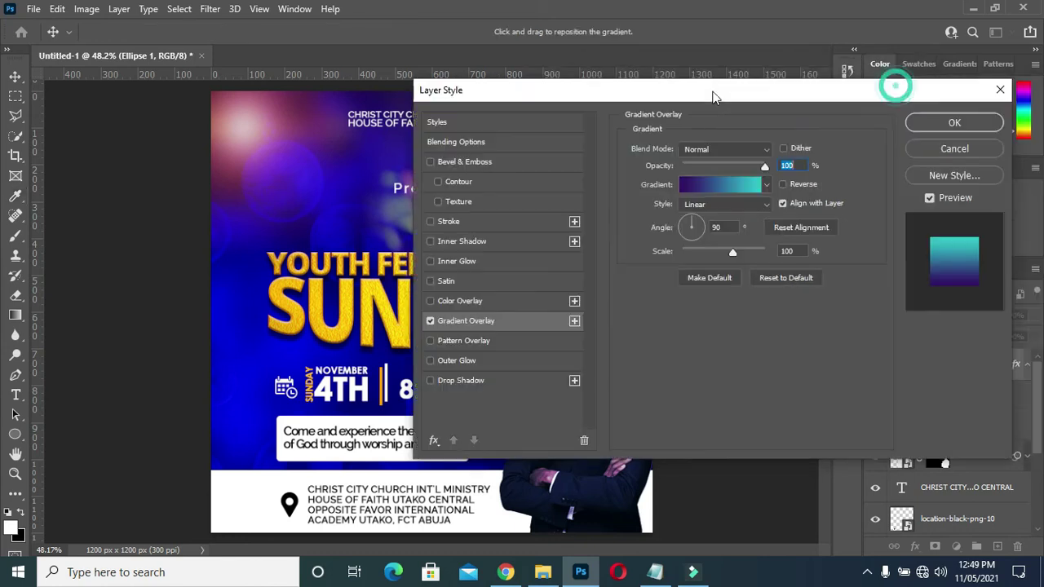
pyautogui.click(922, 124)
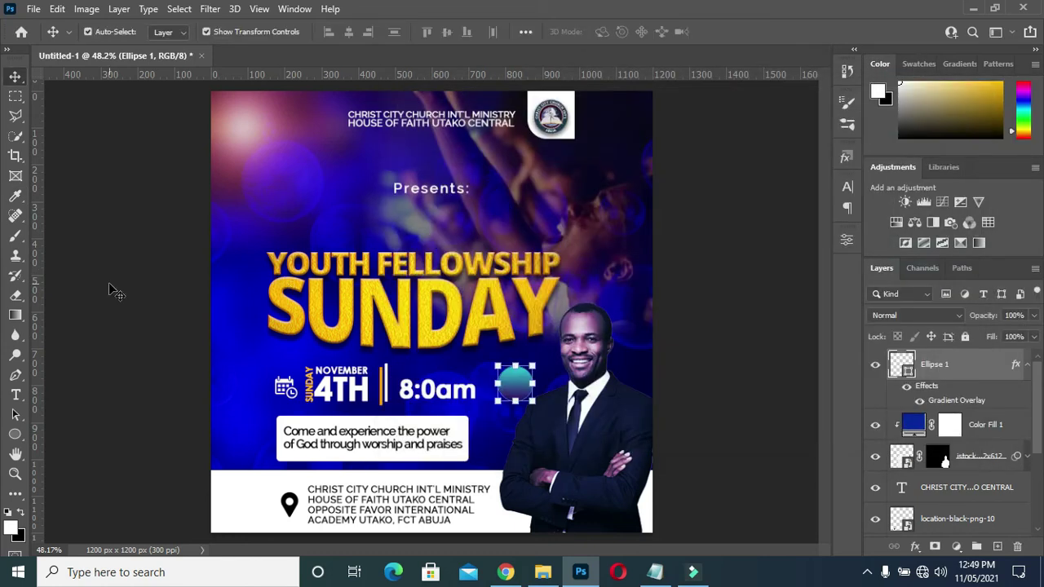
pyautogui.click(16, 394)
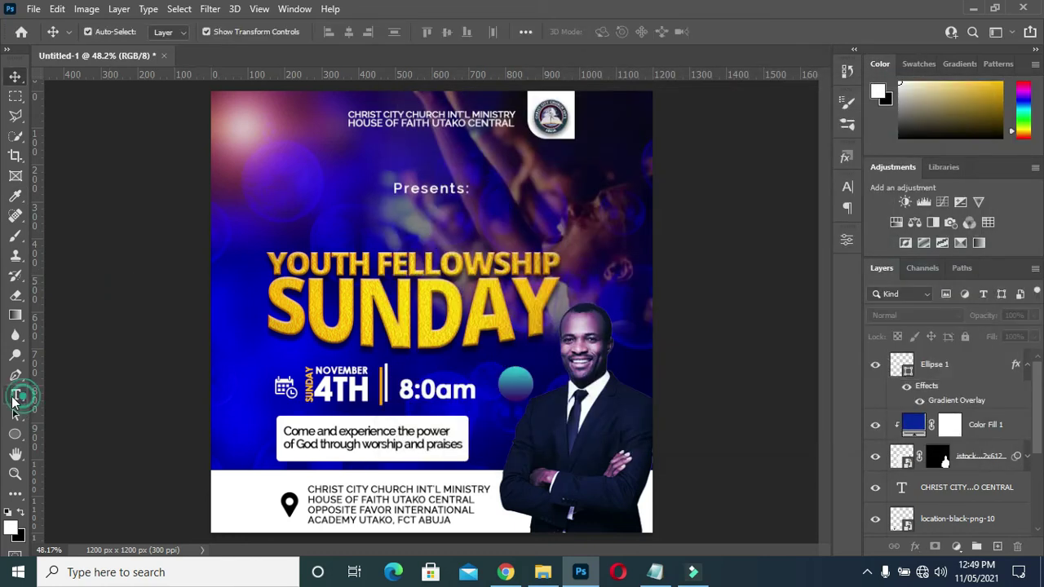
# Type HOST and style it white Century Gothic Bold.
pyautogui.click(358, 220)
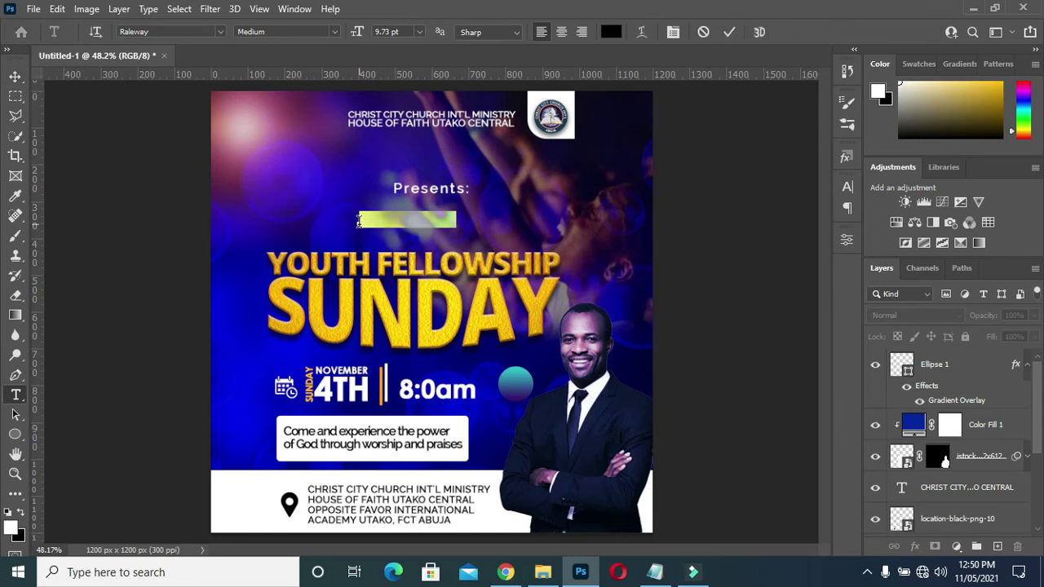
pyautogui.write('HOST')
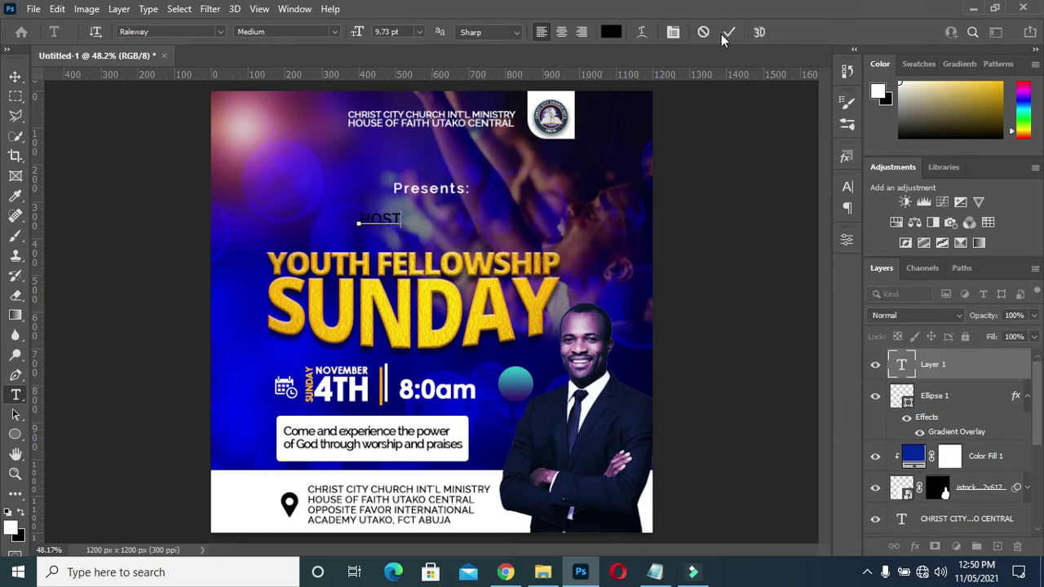
pyautogui.click(728, 32)
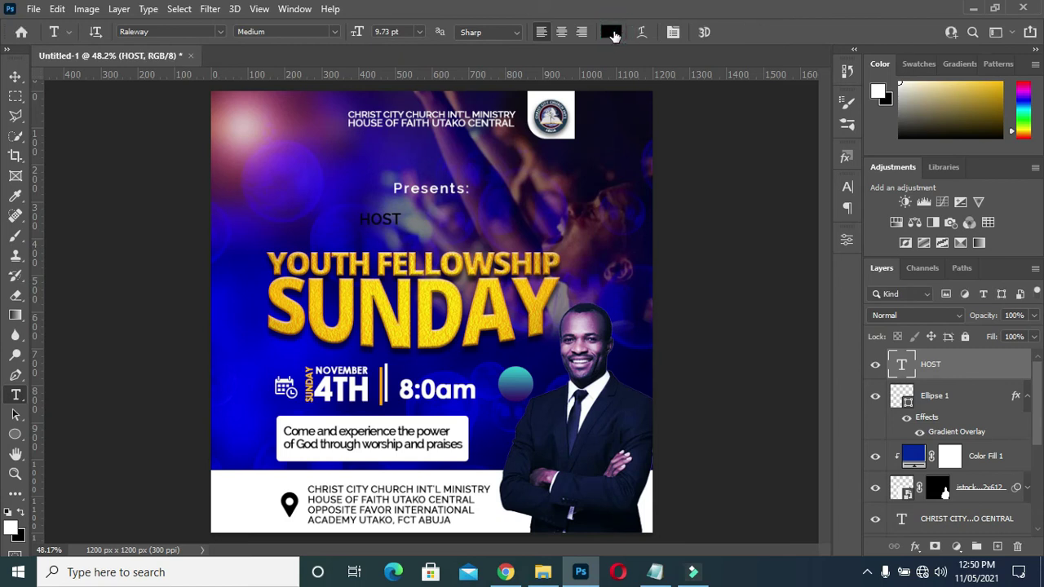
pyautogui.click(611, 32)
pyautogui.moveTo(660, 155); pyautogui.dragTo(634, 141)
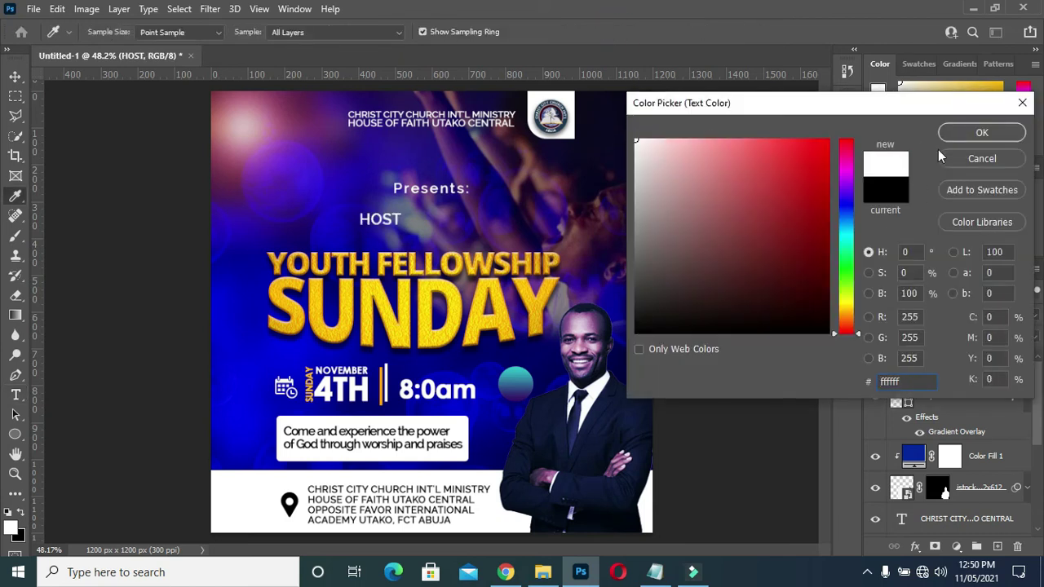
pyautogui.click(979, 132)
pyautogui.click(220, 32)
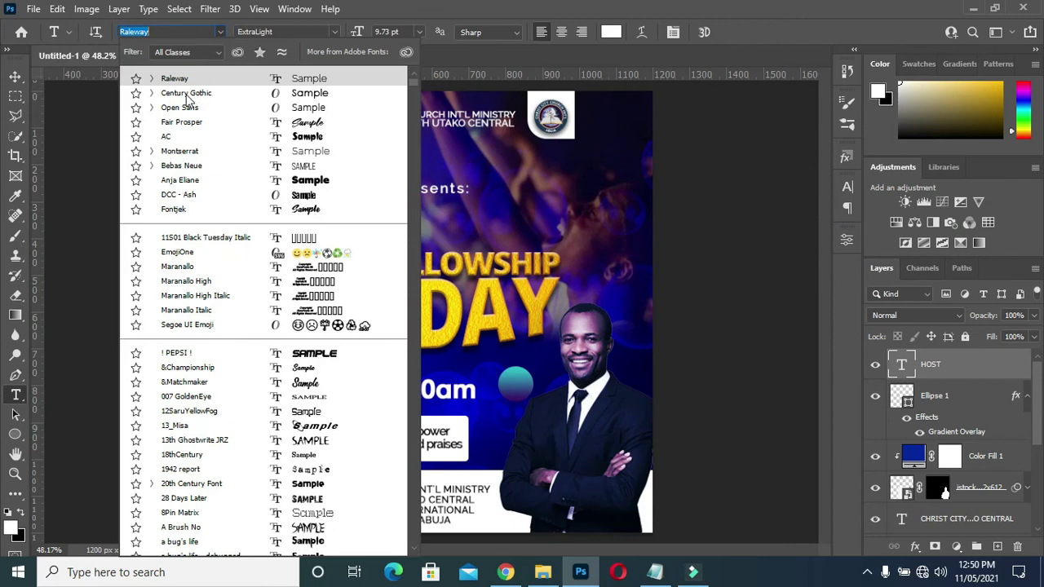
pyautogui.click(187, 94)
pyautogui.click(334, 32)
pyautogui.click(298, 71)
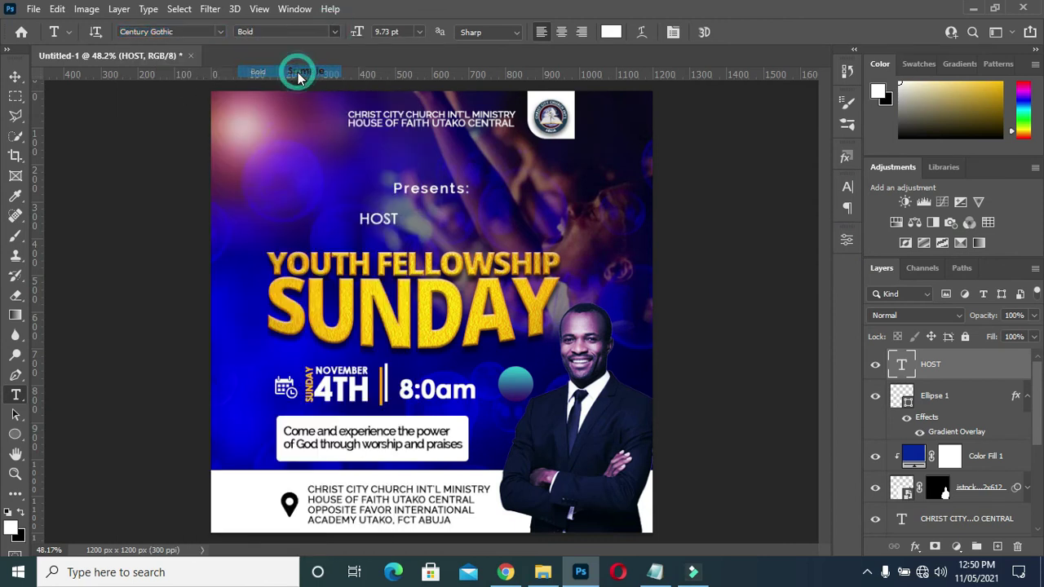
# Scale HOST to about 80% and move it onto the circle beside 8:0am.
pyautogui.click(14, 76)
pyautogui.hotkey('ctrl', 't')
pyautogui.moveTo(356, 209); pyautogui.dragTo(364, 215)
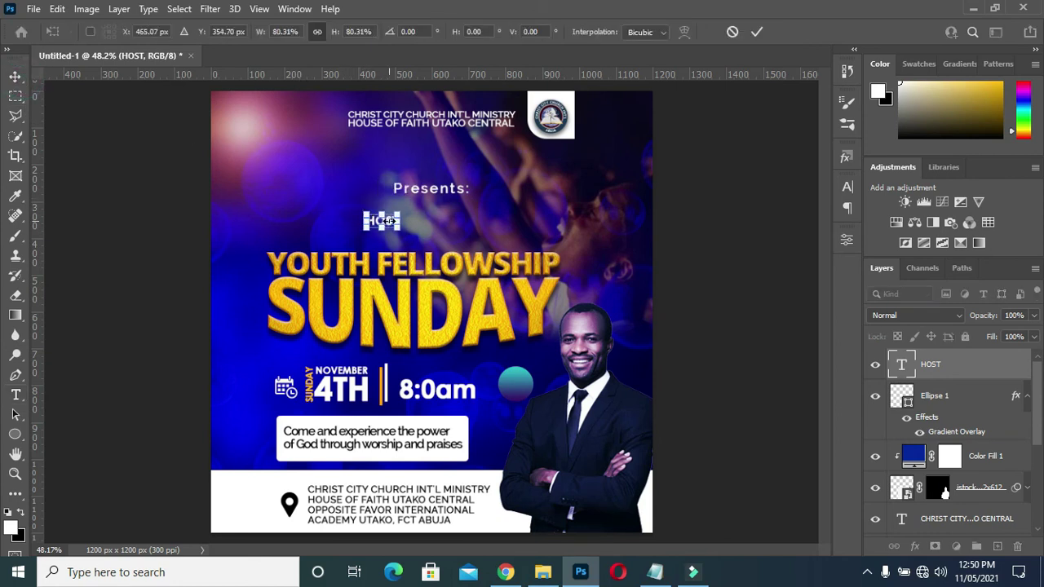
pyautogui.moveTo(389, 225); pyautogui.dragTo(522, 386)
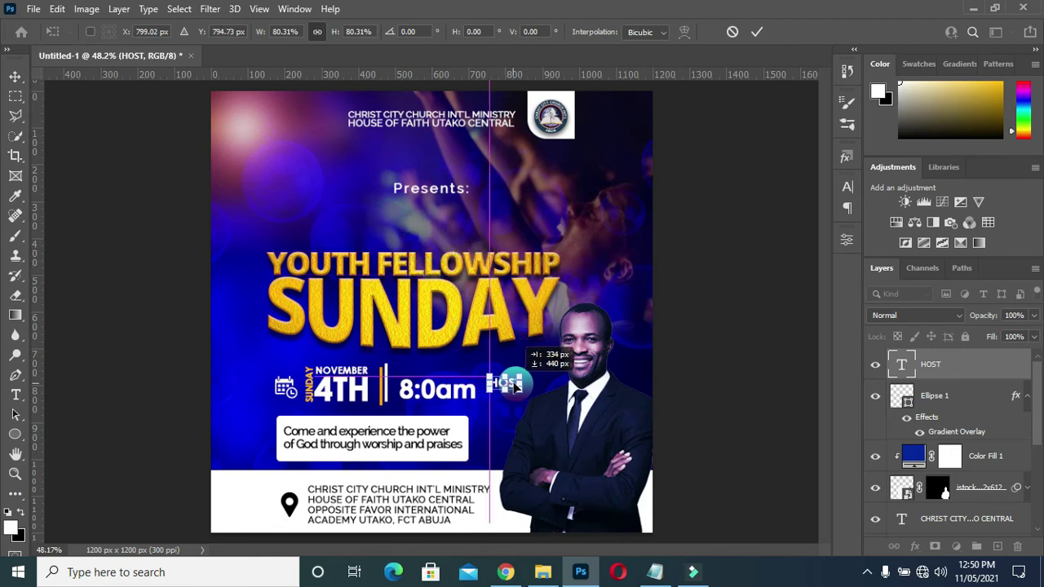
pyautogui.hotkey('ctrl', '1')
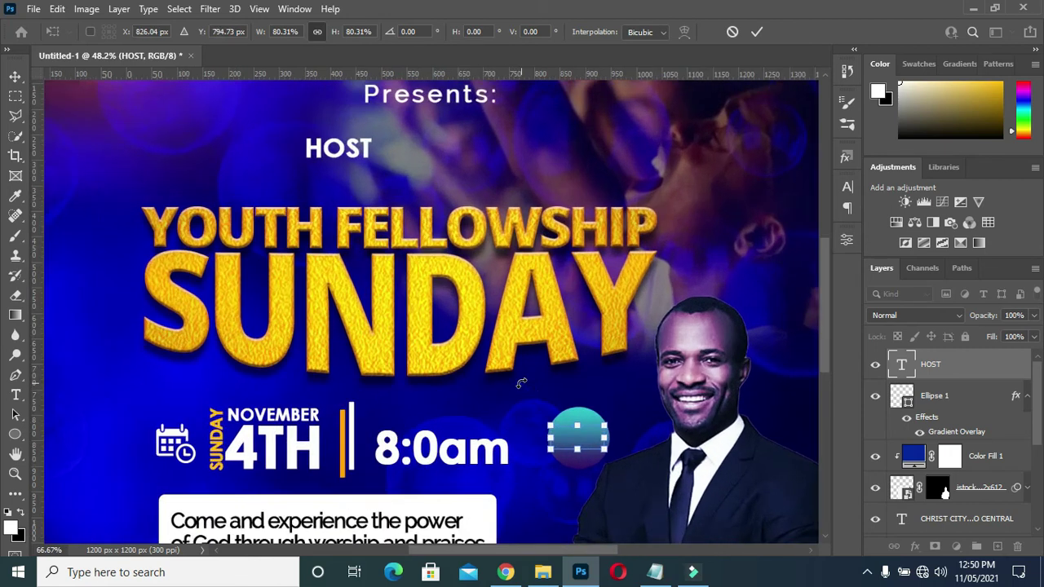
pyautogui.scroll(-3, 821, 367)
pyautogui.scroll(-1, 821, 367)
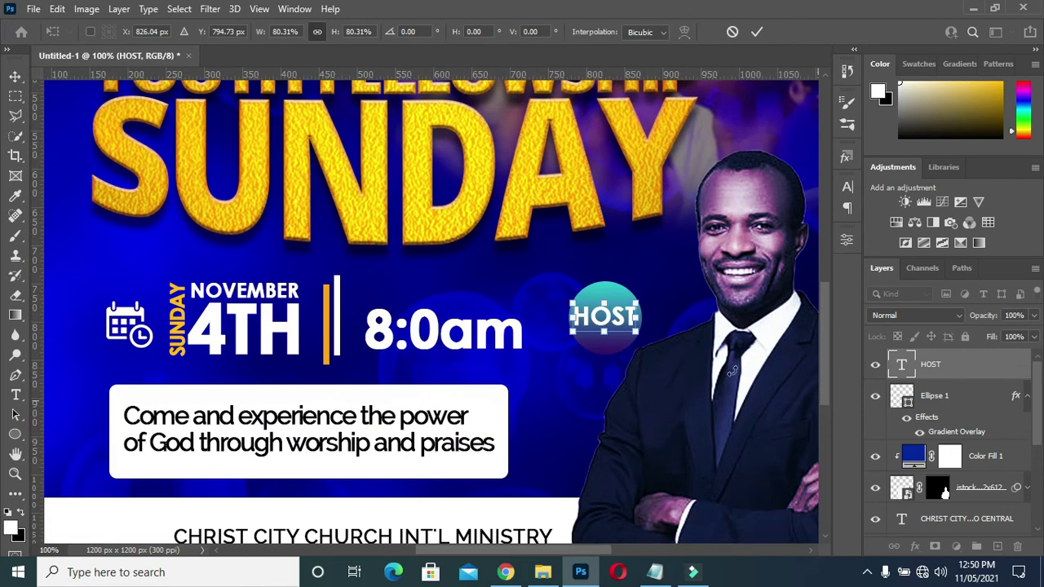
pyautogui.moveTo(608, 326); pyautogui.dragTo(607, 332)
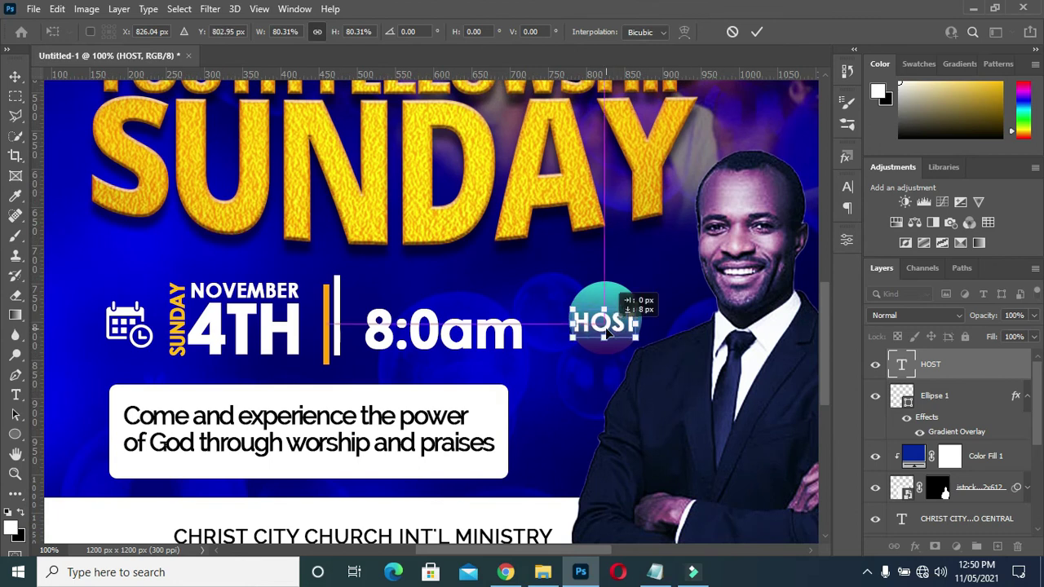
pyautogui.click(1027, 396)
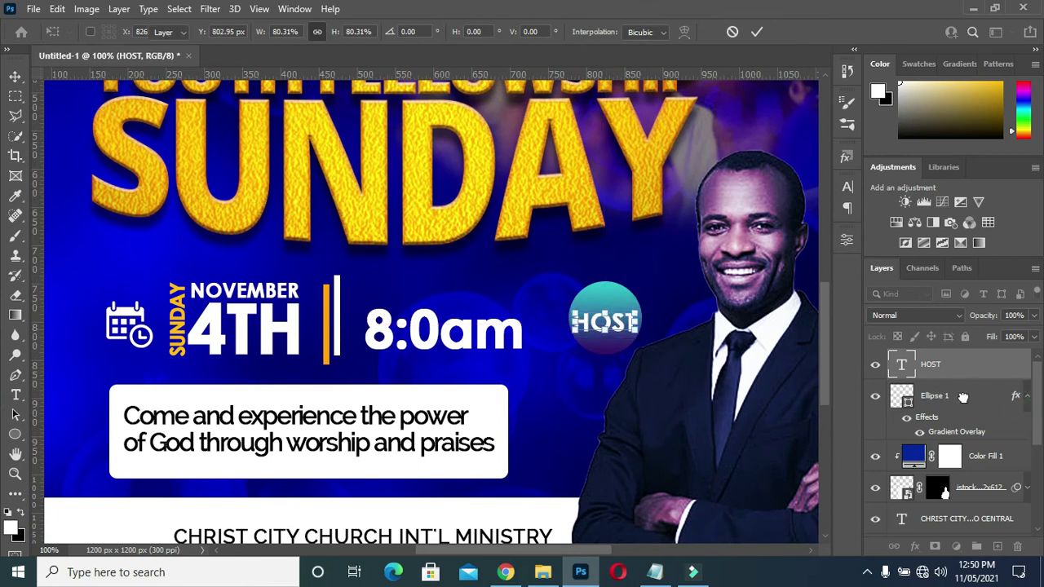
# Align the centres of HOST and the Ellipse 1 circle.
pyautogui.keyDown('ctrl'); pyautogui.click(962, 399); pyautogui.keyUp('ctrl')
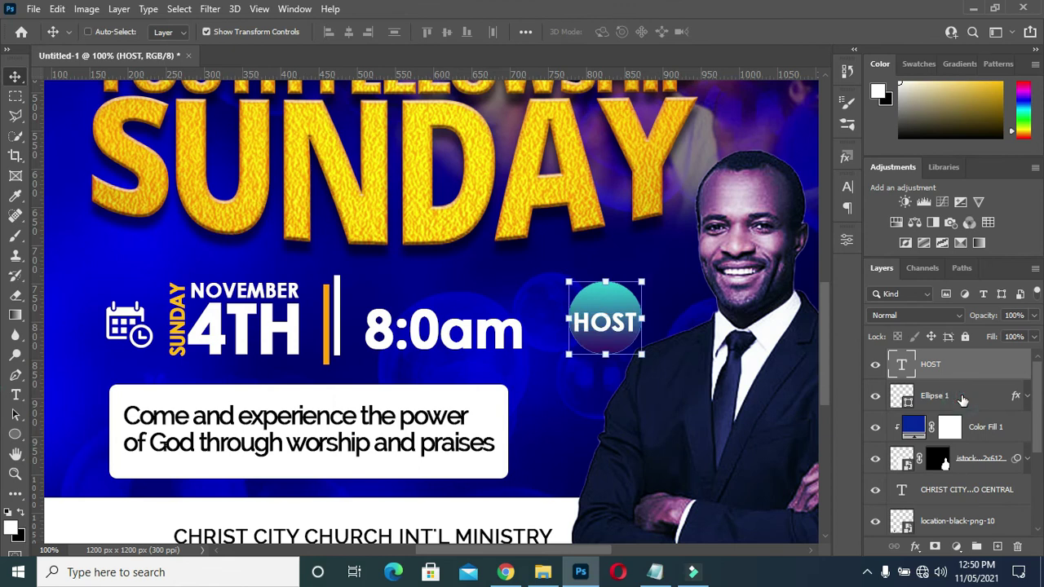
pyautogui.click(349, 33)
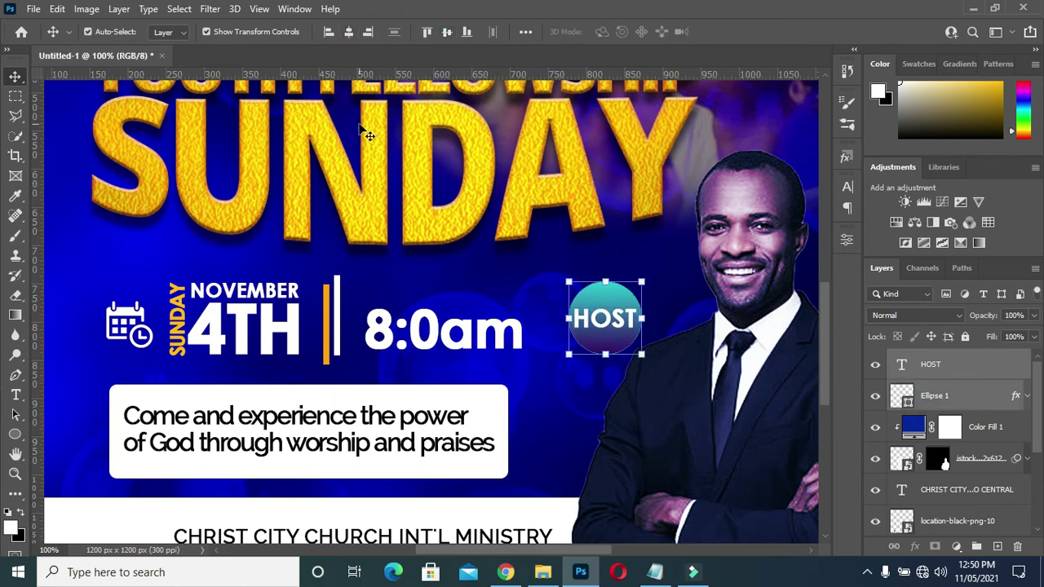
pyautogui.hotkey('ctrl', '0')
pyautogui.click(699, 259)
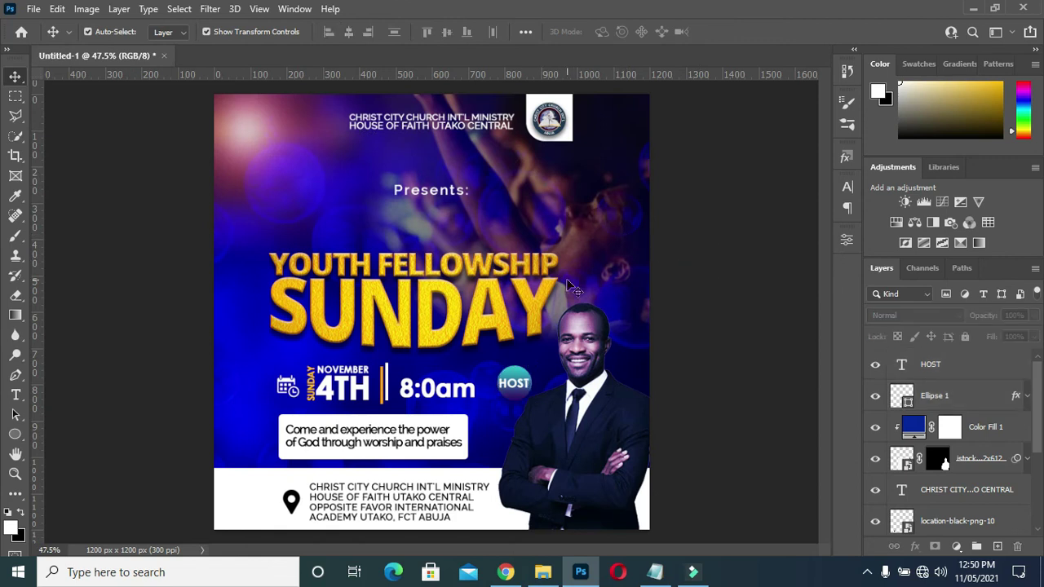
pyautogui.click(15, 395)
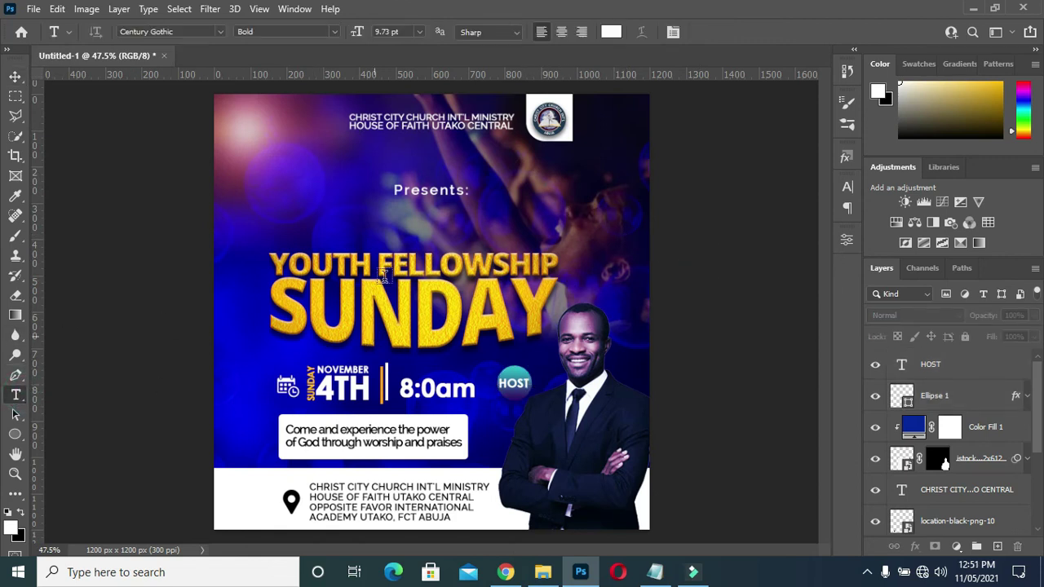
pyautogui.click(400, 229)
pyautogui.write('Pastor ')
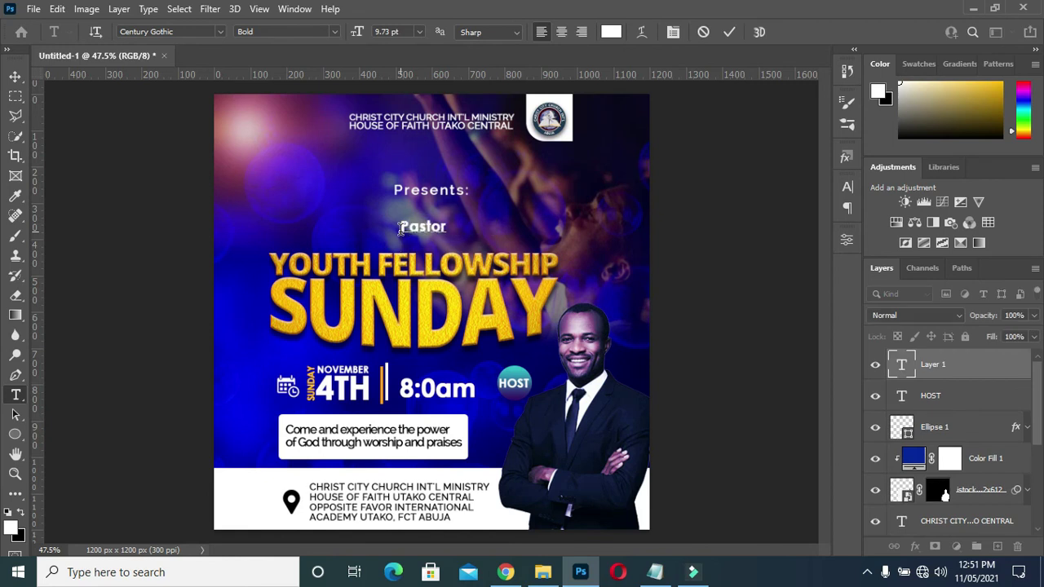
pyautogui.write('Edward Joh')
pyautogui.write('nson')
pyautogui.click(728, 32)
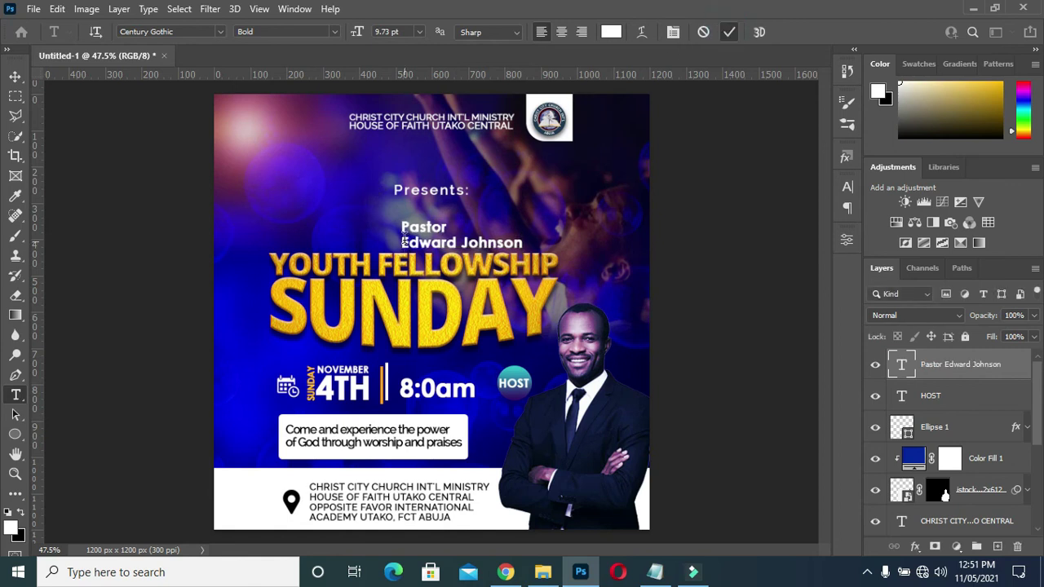
pyautogui.moveTo(401, 242); pyautogui.dragTo(526, 242)
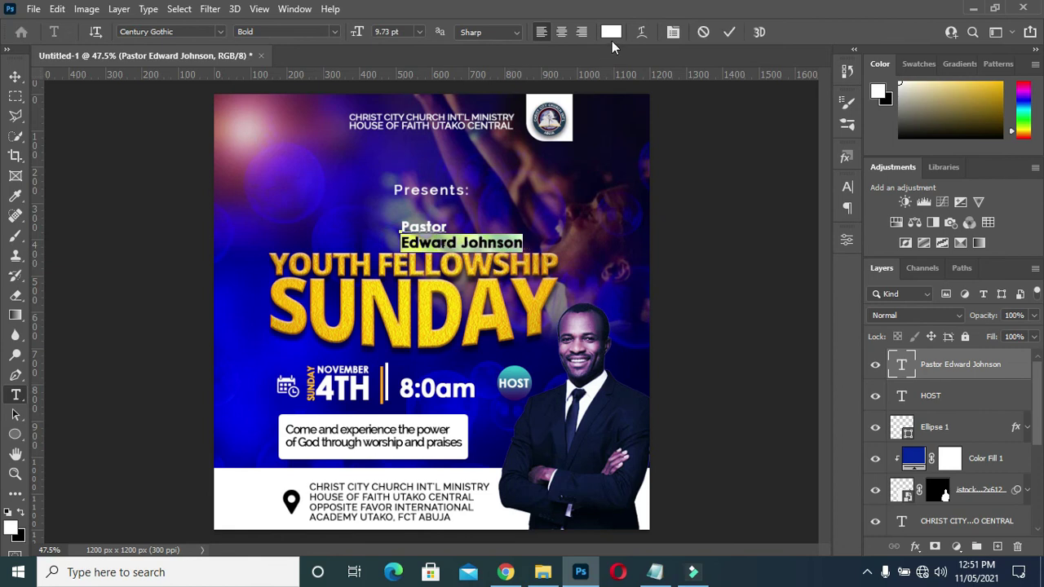
pyautogui.click(610, 32)
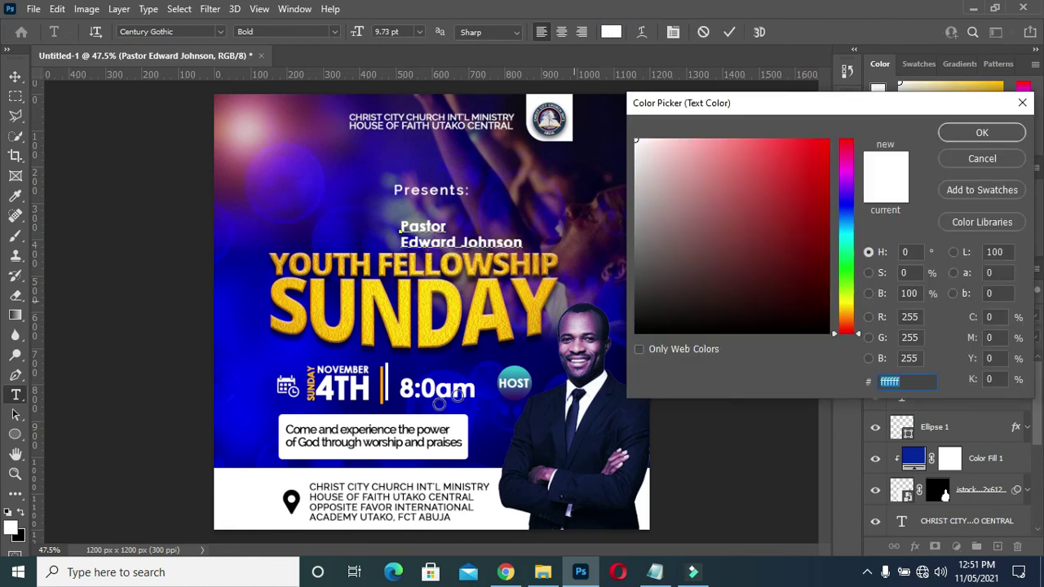
pyautogui.click(430, 337)
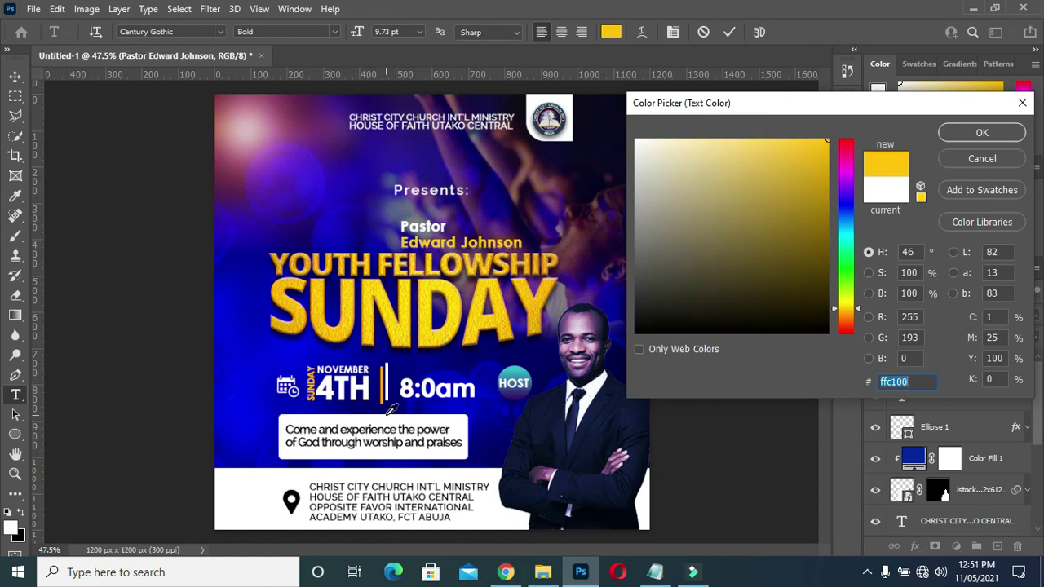
pyautogui.click(958, 135)
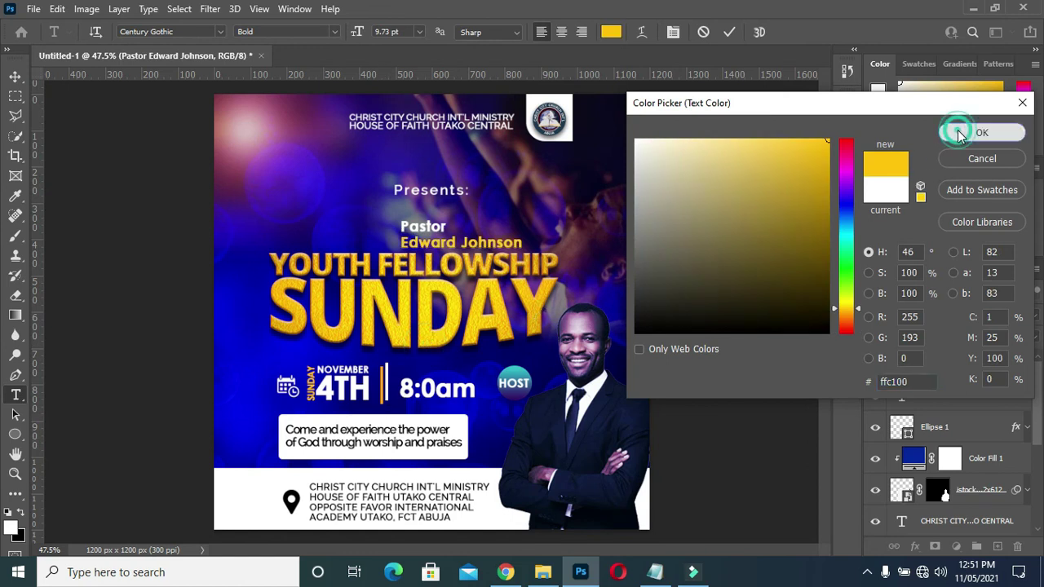
pyautogui.click(729, 32)
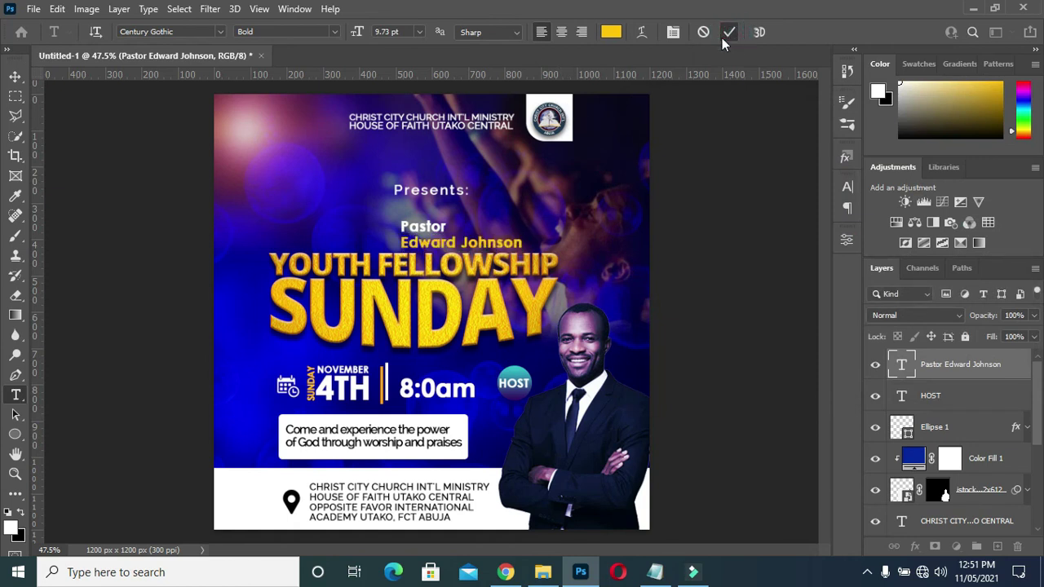
pyautogui.click(15, 76)
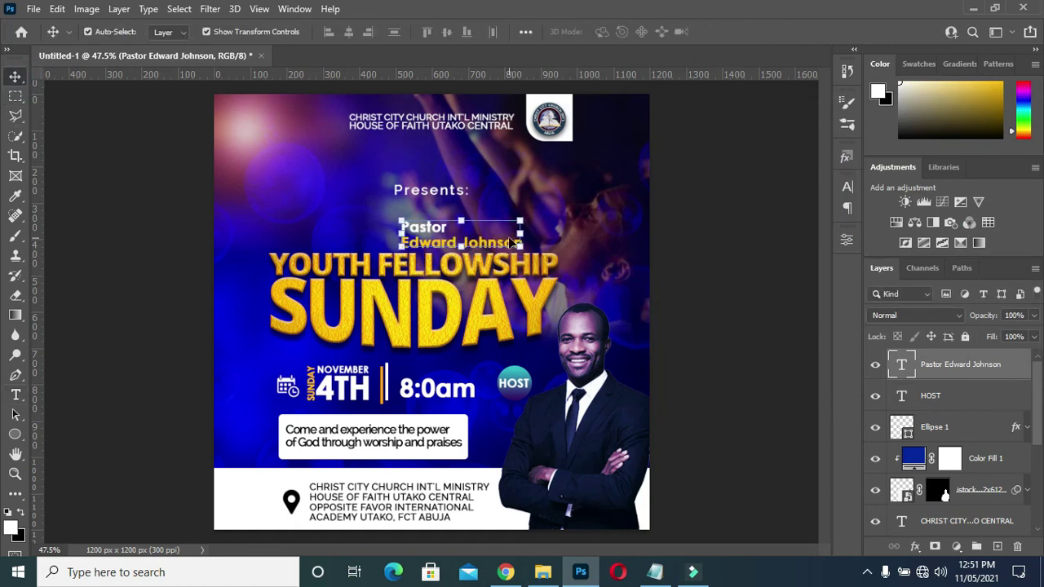
pyautogui.moveTo(519, 246)
pyautogui.mouseDown()
pyautogui.moveTo(489, 242)
pyautogui.moveTo(570, 422)
pyautogui.mouseUp()
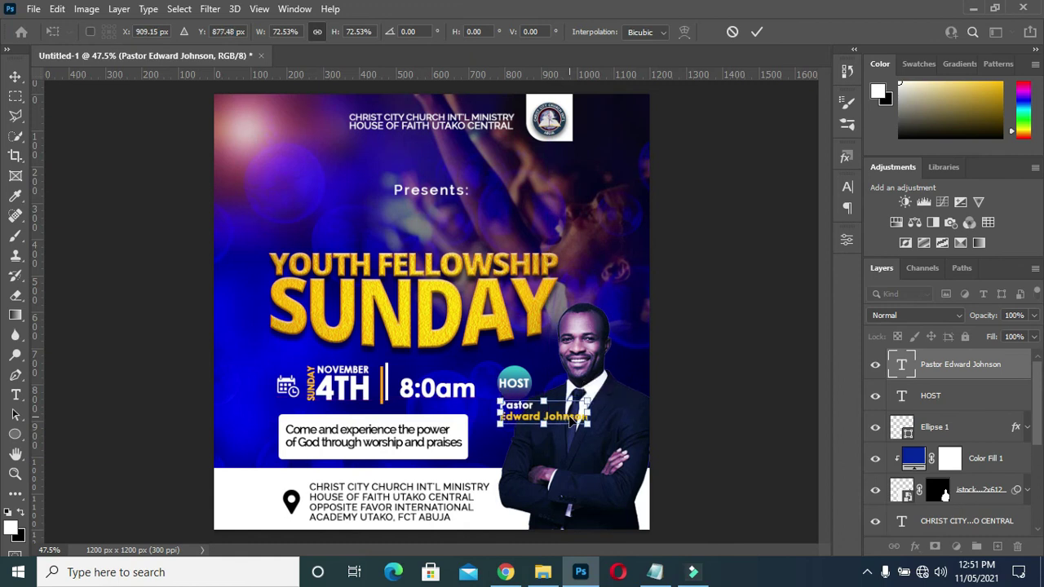
pyautogui.click(848, 187)
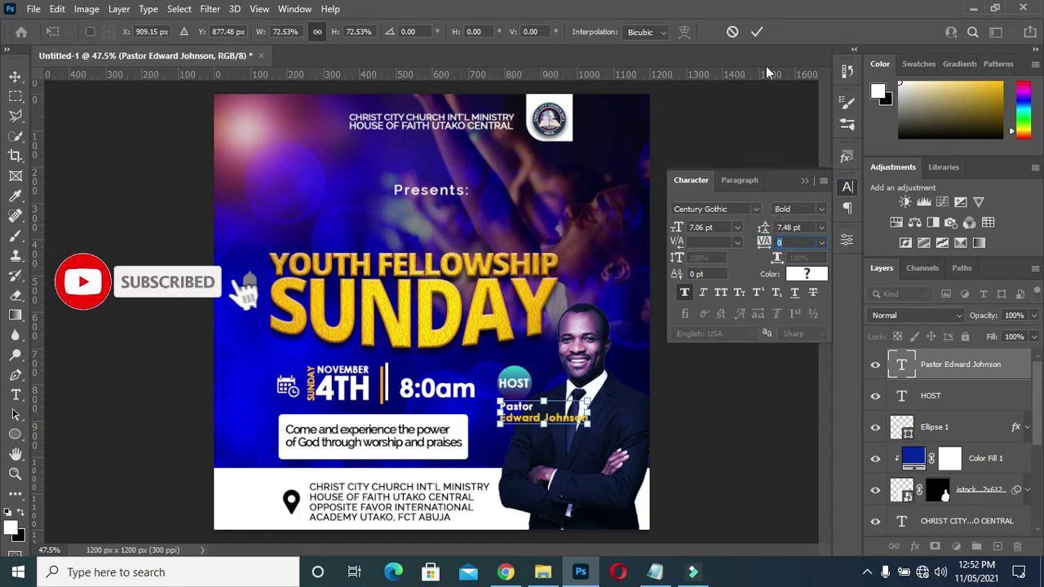
pyautogui.click(757, 32)
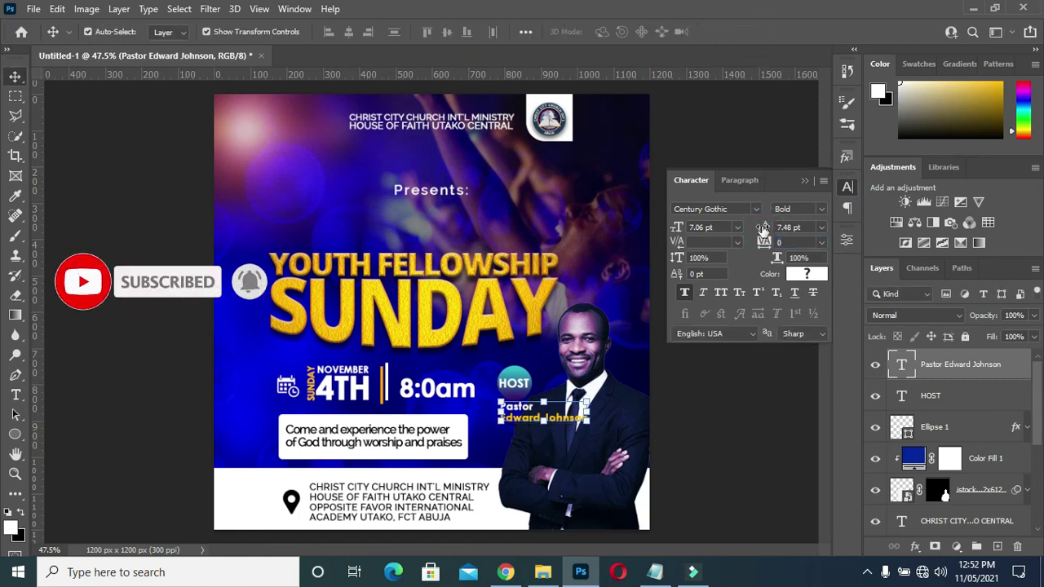
# Tighten the name's leading to 6 pt so its two lines sit closer, then deselect it.
pyautogui.moveTo(762, 228); pyautogui.dragTo(763, 227)
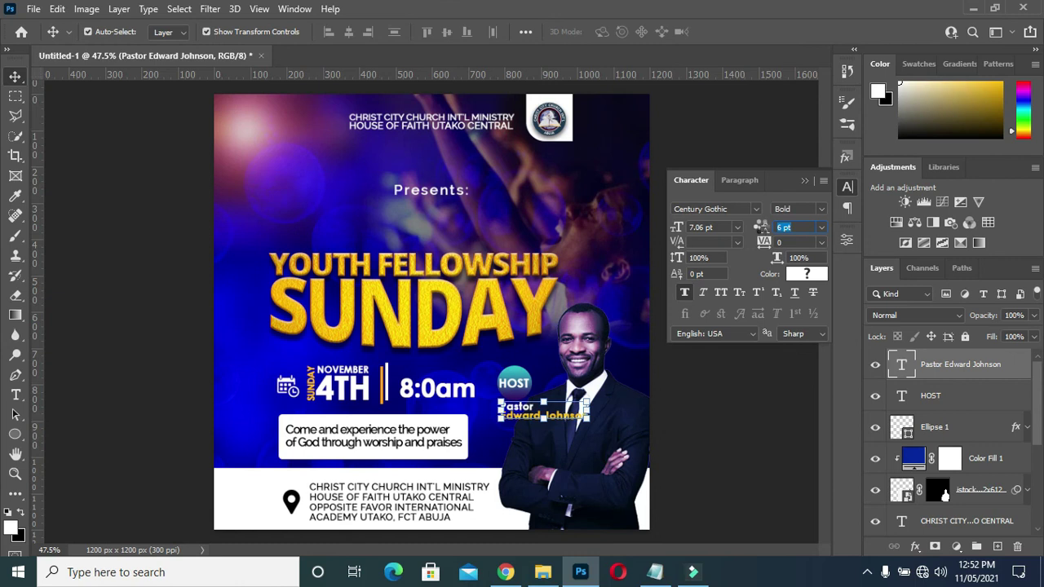
pyautogui.click(804, 179)
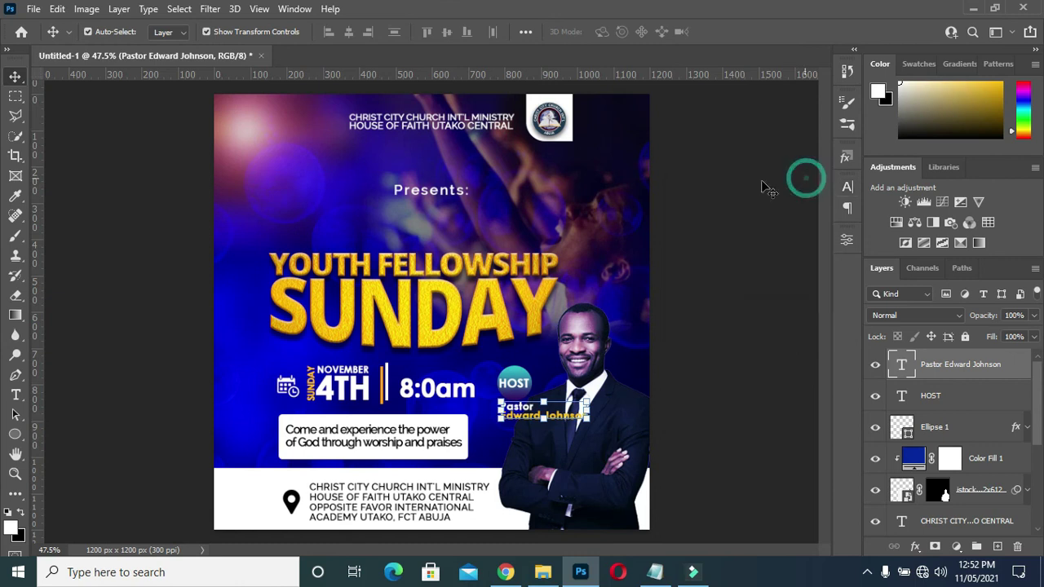
pyautogui.click(16, 77)
pyautogui.click(126, 178)
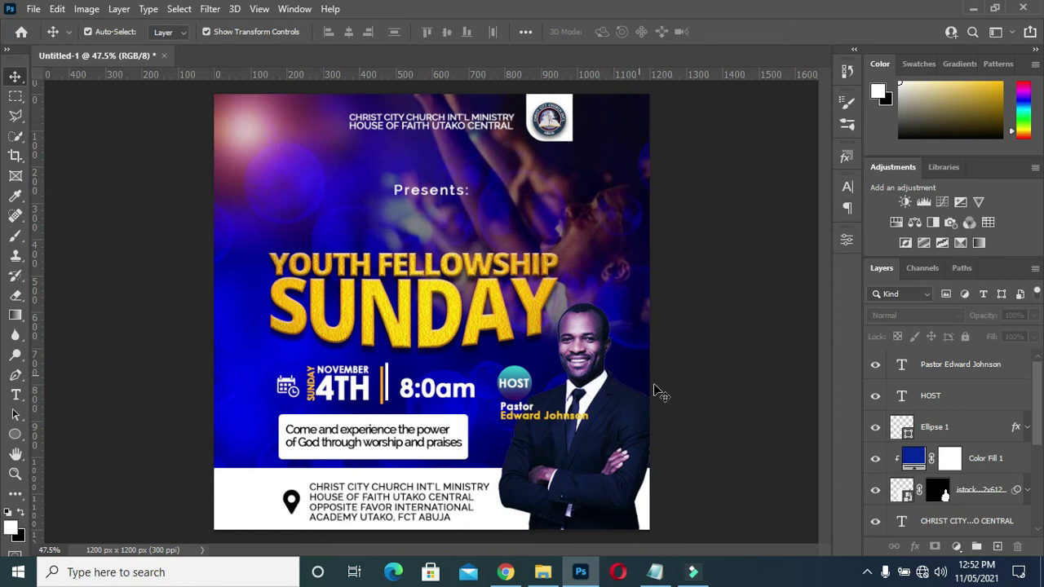
pyautogui.click(929, 394)
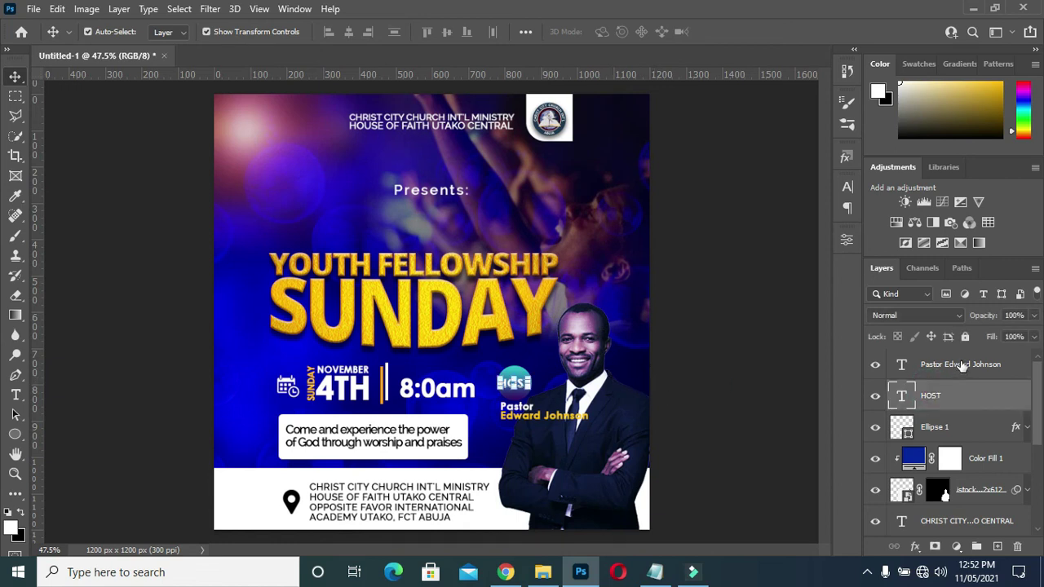
# Nudge the HOST label, pastor name and Ellipse 1 circle slightly to the left.
pyautogui.keyDown('shift'); pyautogui.click(962, 366); pyautogui.keyUp('shift')
pyautogui.press('Left')
pyautogui.press('Left')
pyautogui.press('Left')
pyautogui.press('Left')
pyautogui.press('Left')
pyautogui.press('Left')
pyautogui.press('Left')
pyautogui.press('Left')
pyautogui.press('Left')
pyautogui.press('Left')
pyautogui.press('Left')
pyautogui.press('Left')
pyautogui.press('Left')
pyautogui.press('Left')
pyautogui.press('Left')
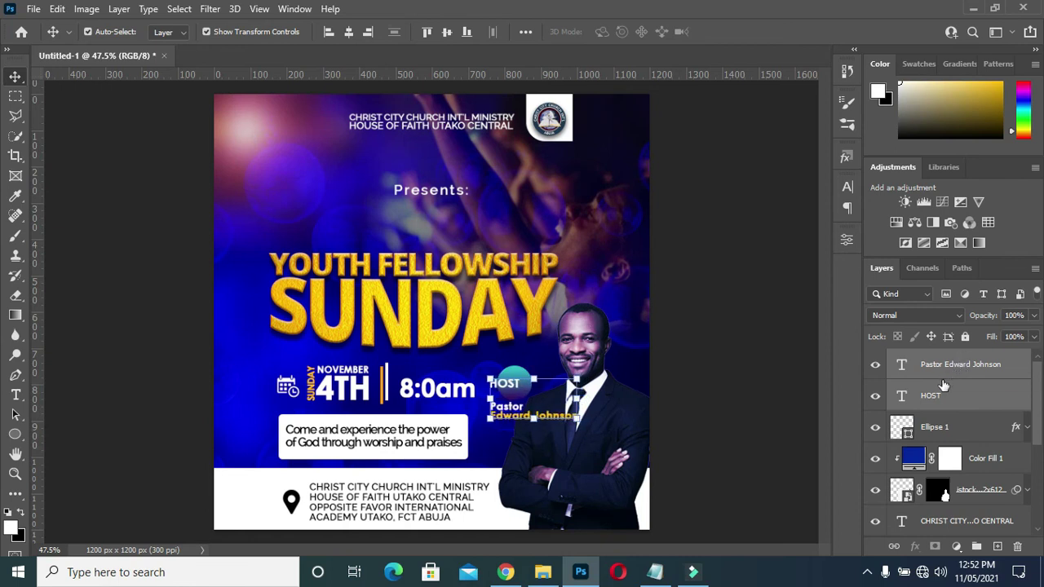
pyautogui.click(1027, 430)
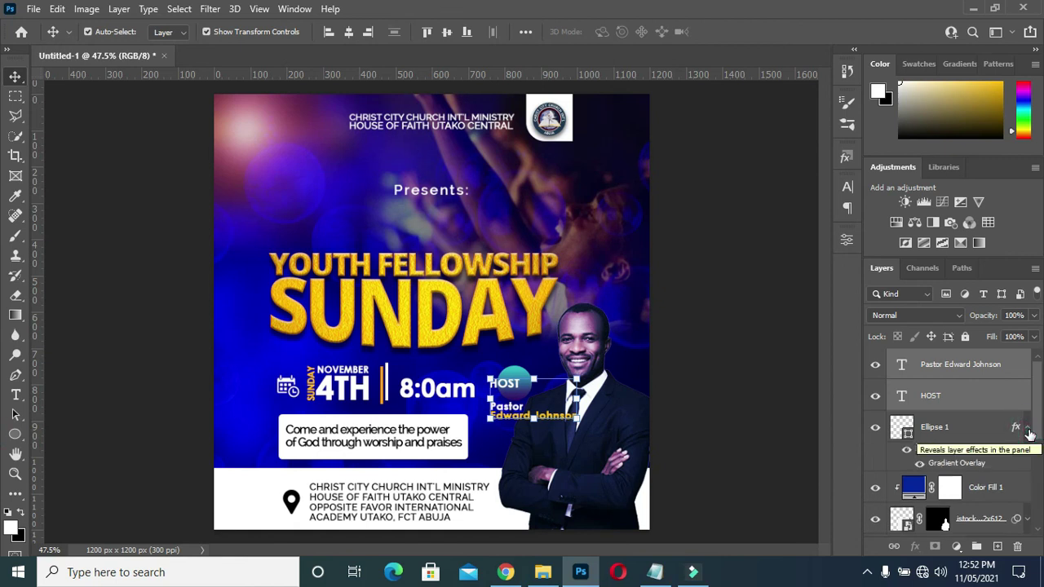
pyautogui.click(1028, 430)
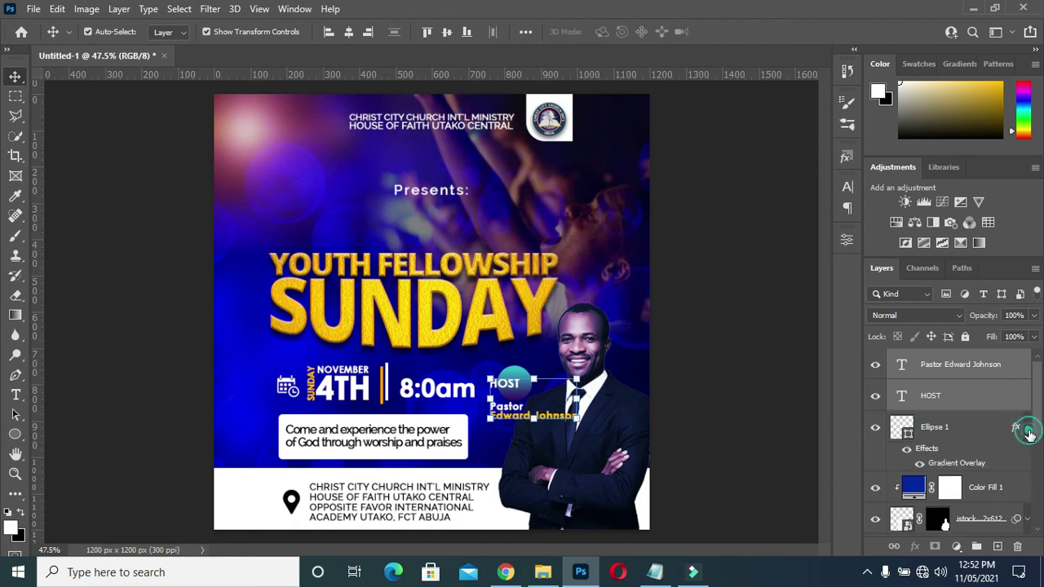
pyautogui.click(967, 430)
pyautogui.press('Left')
pyautogui.press('Left')
pyautogui.press('Left')
pyautogui.press('Left')
pyautogui.press('Left')
pyautogui.press('Left')
pyautogui.press('Left')
pyautogui.press('Left')
pyautogui.press('Left')
pyautogui.press('Left')
pyautogui.press('Left')
pyautogui.press('Left')
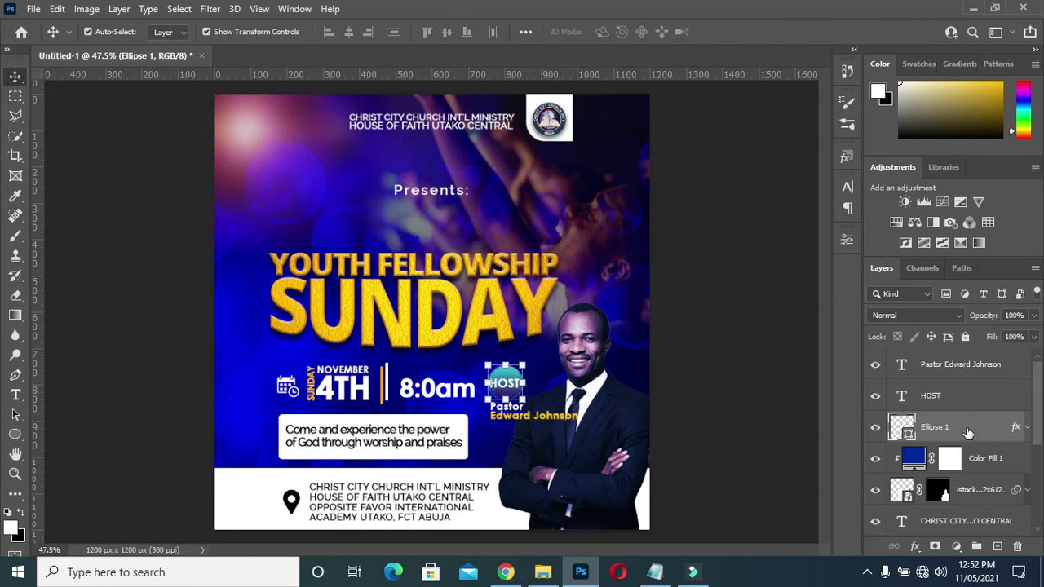
pyautogui.press('Left')
pyautogui.press('Left')
pyautogui.press('Left')
pyautogui.click(779, 371)
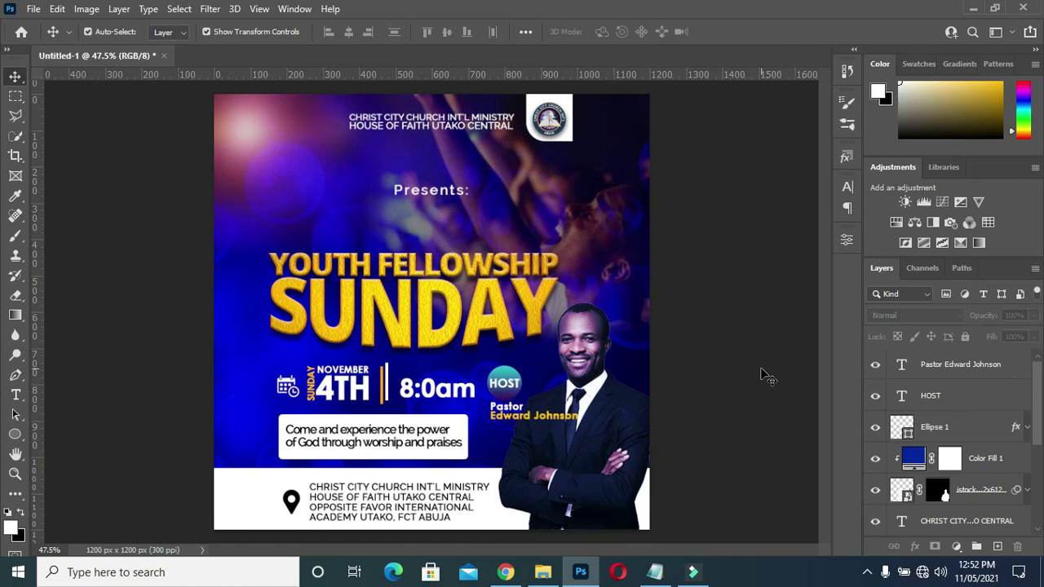
# Scale the Pastor Edward Johnson text down to 73.48% beneath the HOST circle.
pyautogui.click(569, 420)
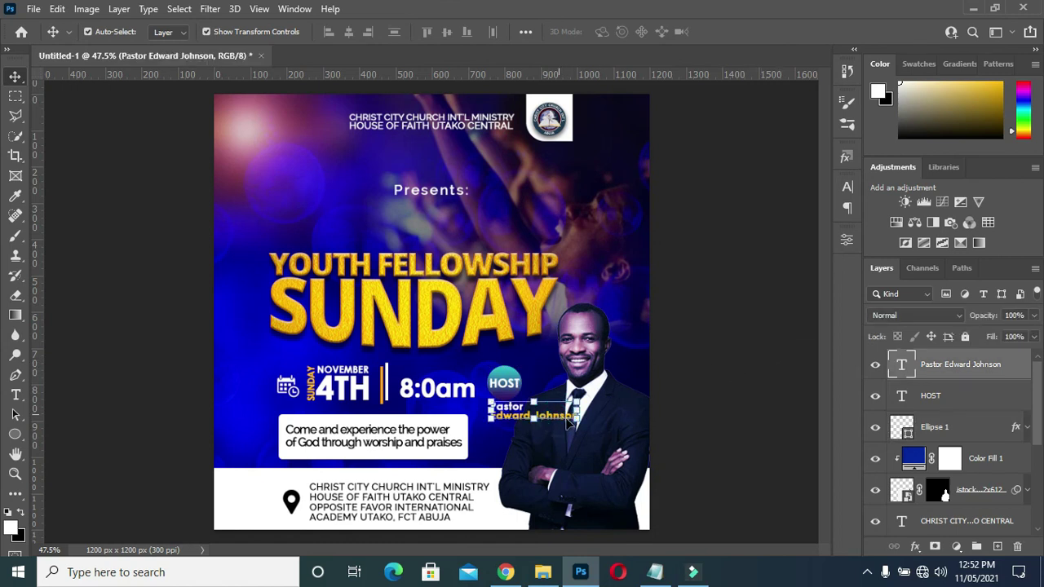
pyautogui.moveTo(576, 415); pyautogui.dragTo(557, 415)
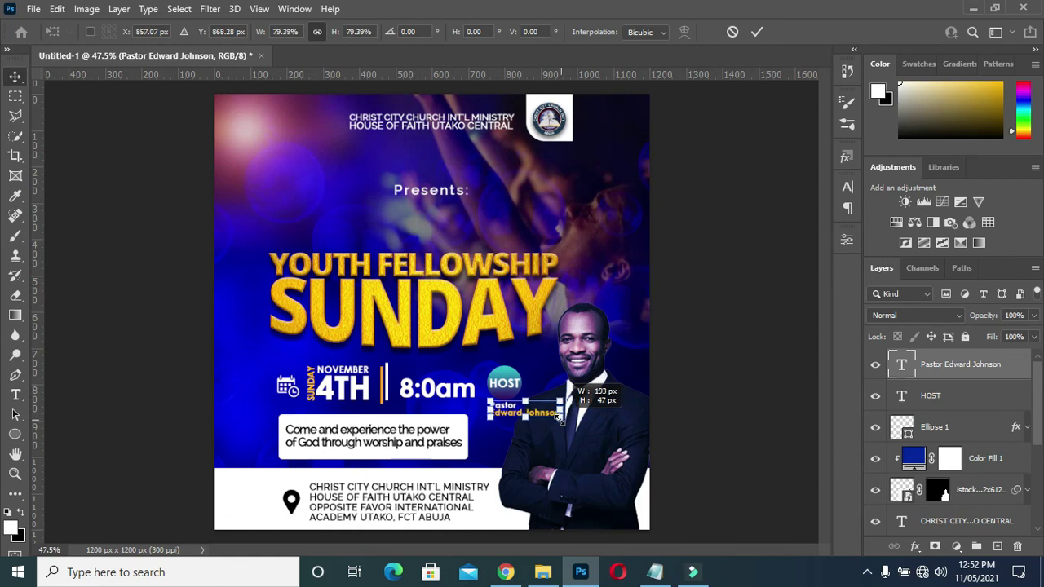
pyautogui.click(729, 346)
pyautogui.click(728, 345)
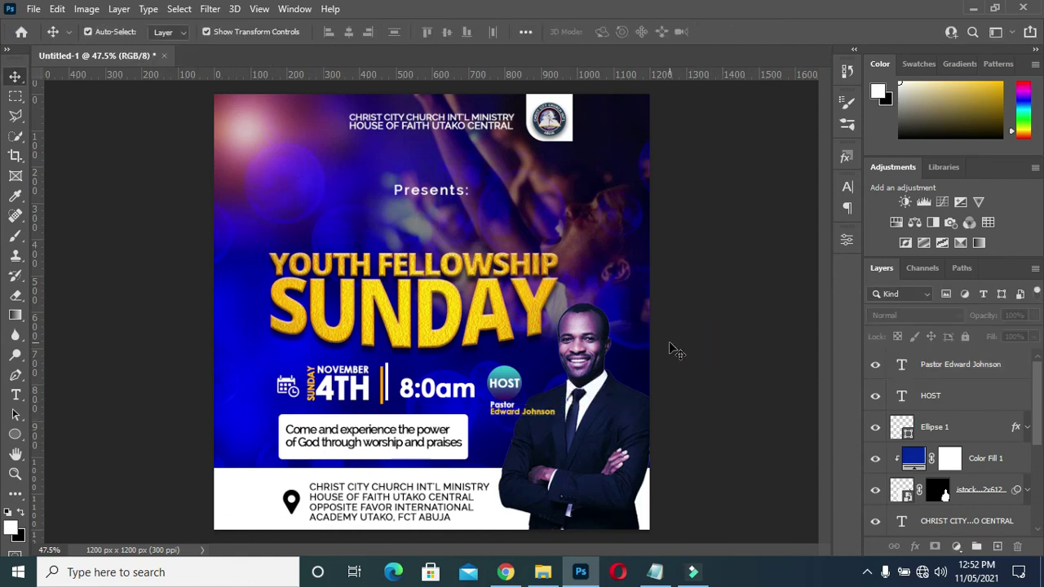
pyautogui.click(546, 414)
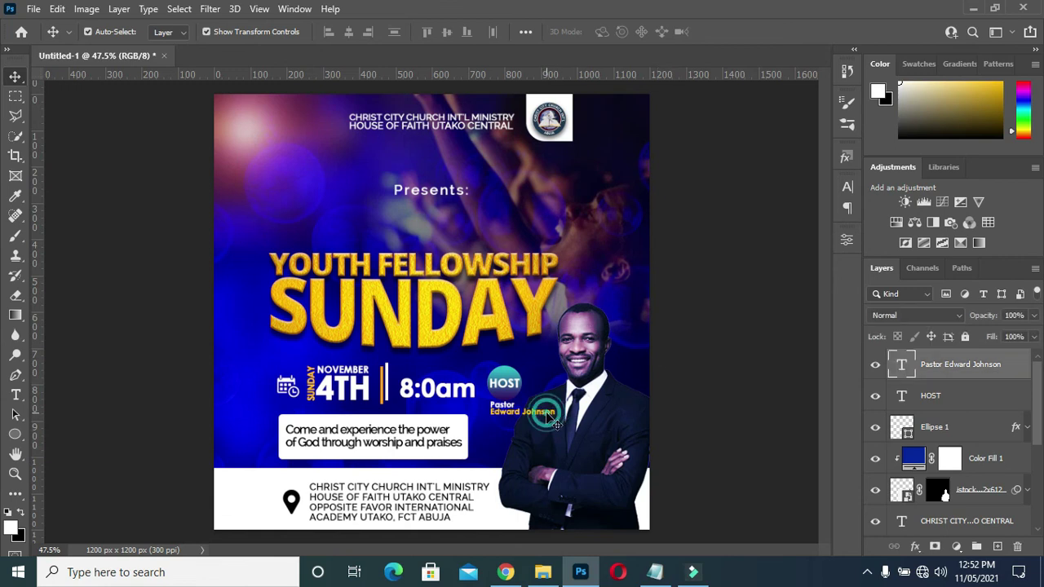
pyautogui.click(706, 357)
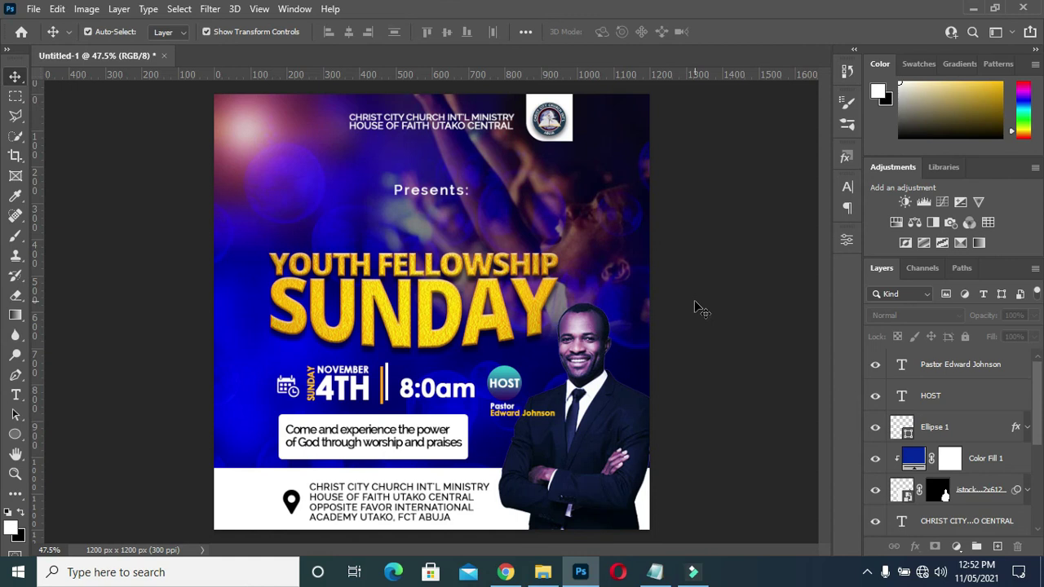
pyautogui.click(1027, 427)
pyautogui.click(962, 371)
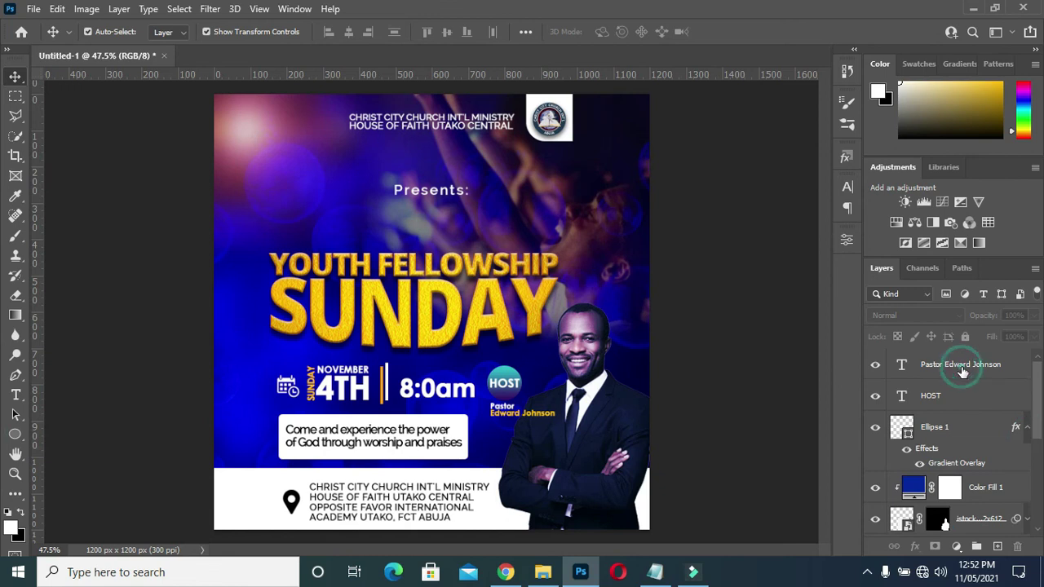
# Group the man's photo, HOST circle and pastor caption layers into a group named 'pastor'.
pyautogui.scroll(-3, 979, 441)
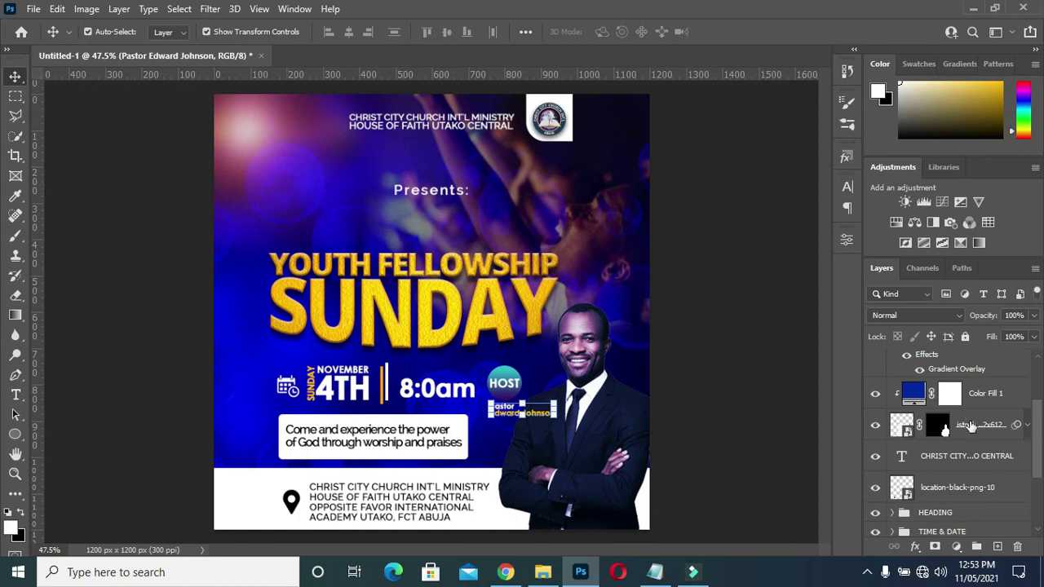
pyautogui.click(970, 425)
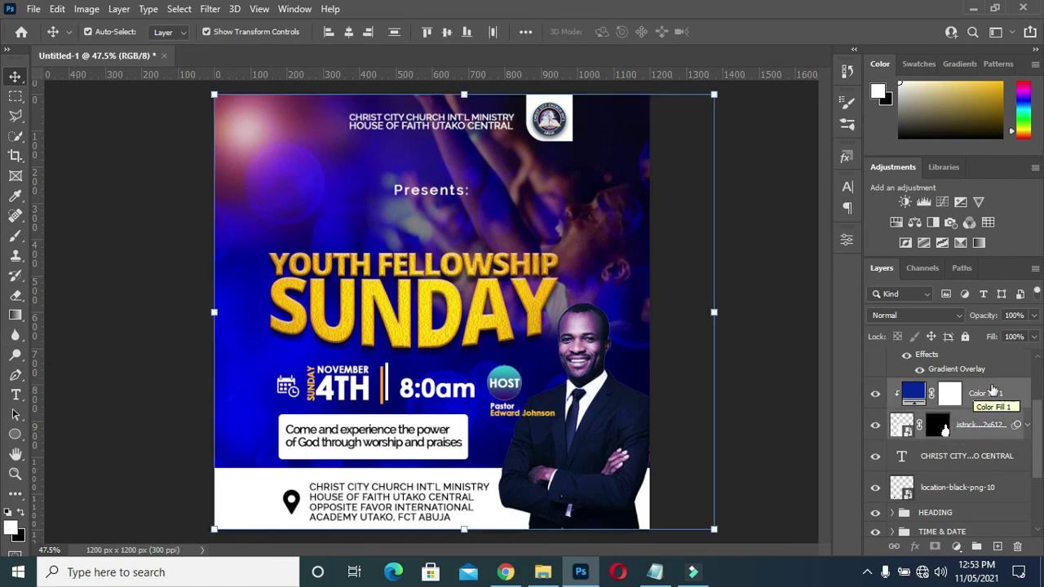
pyautogui.scroll(2, 987, 399)
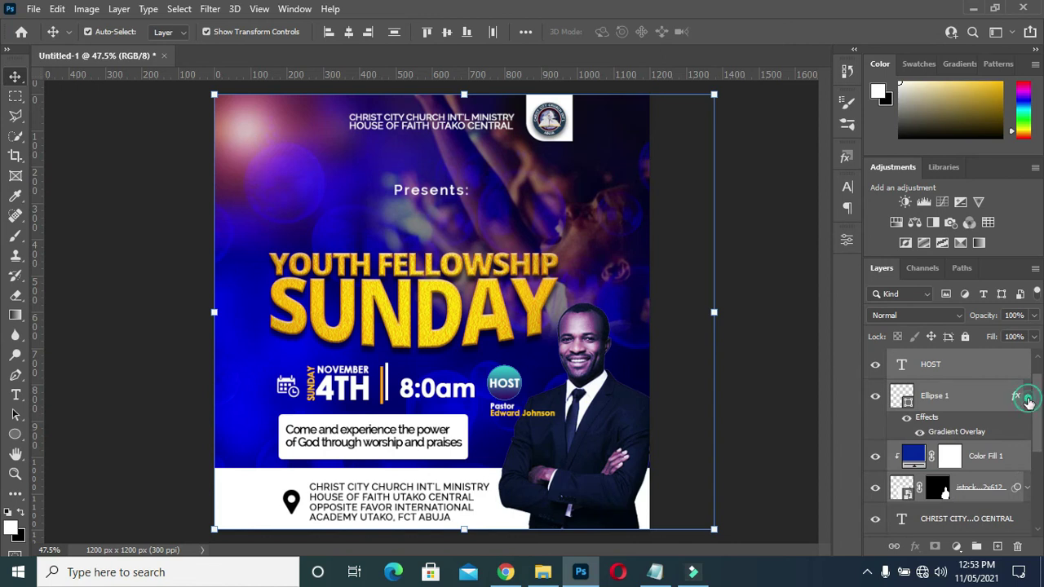
pyautogui.click(1027, 396)
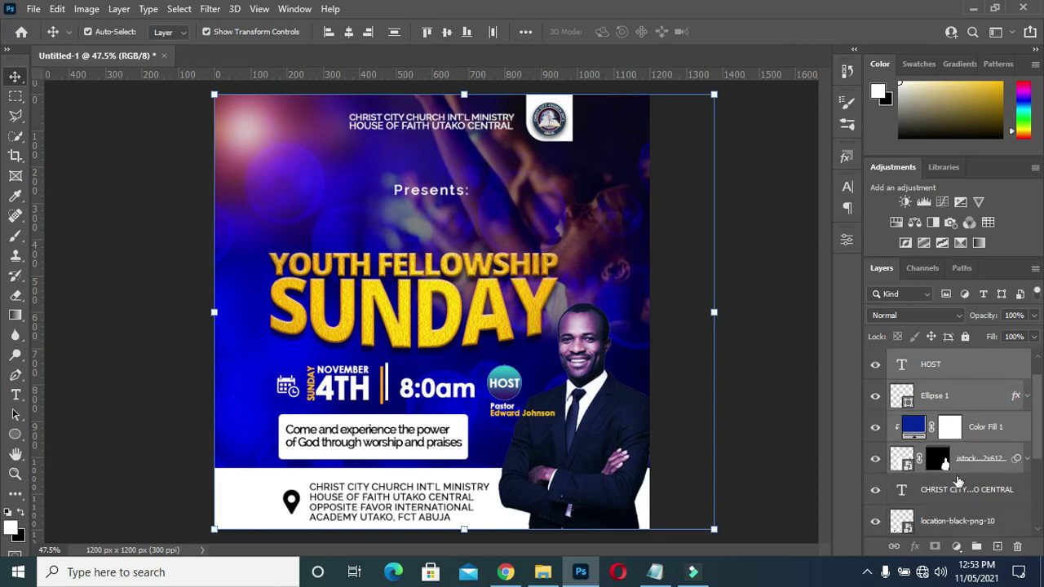
pyautogui.scroll(-1, 958, 481)
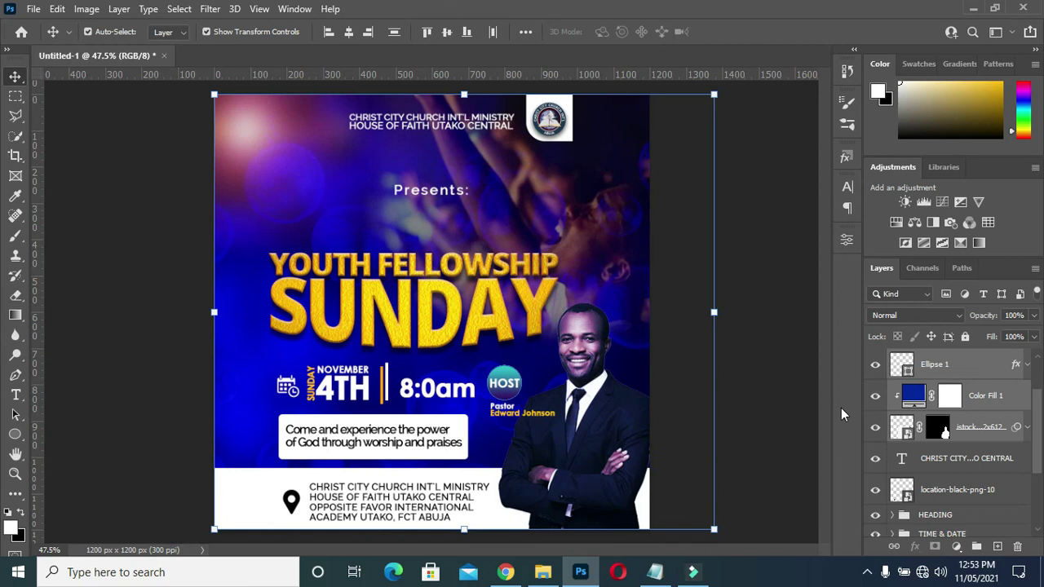
pyautogui.hotkey('ctrl', 'g')
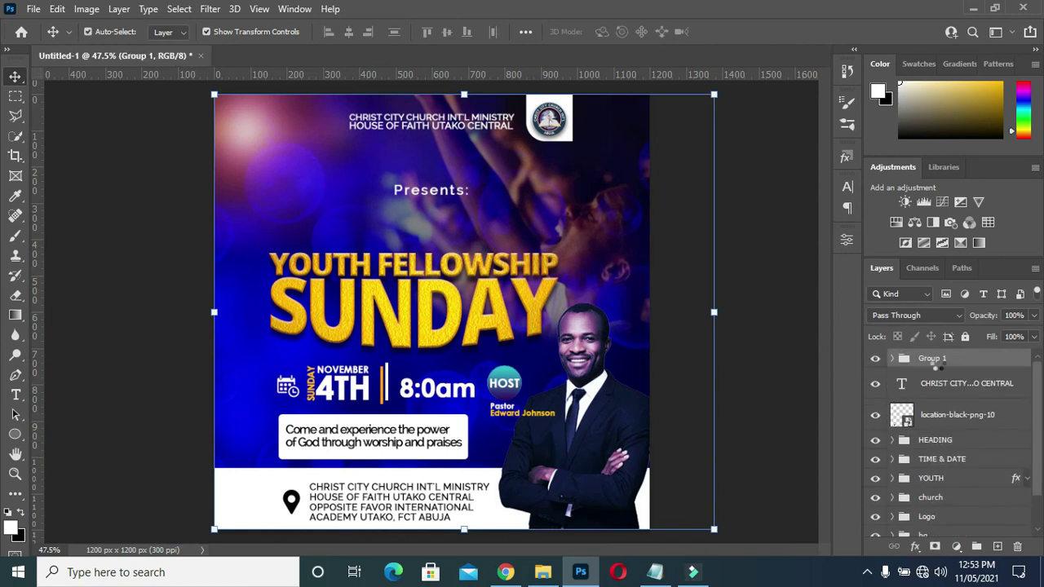
pyautogui.doubleClick(931, 358)
pyautogui.write('pasto')
pyautogui.write('r')
pyautogui.press('Return')
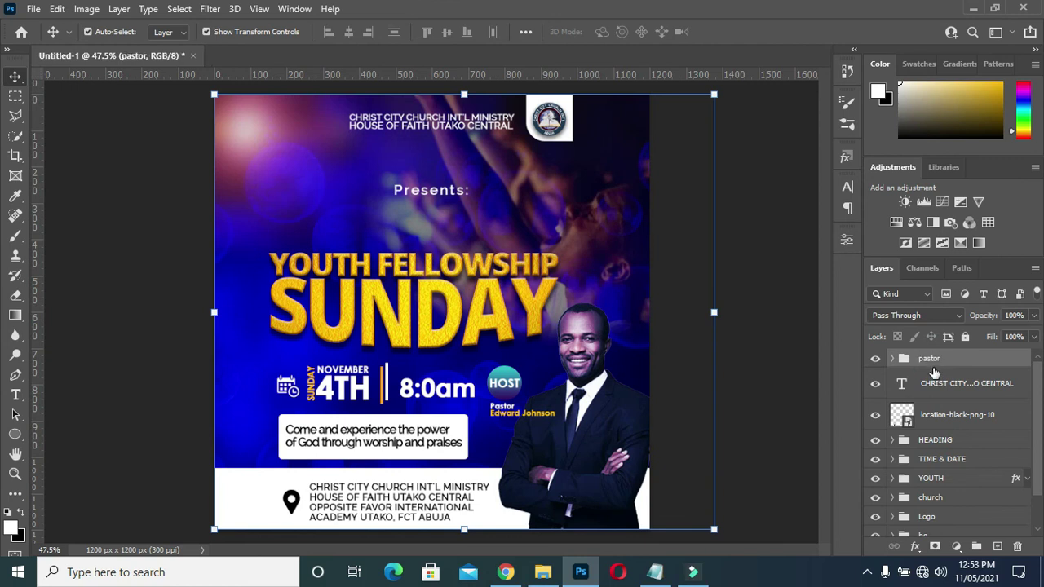
# Group the church address text and location pin into a group named 'Location'.
pyautogui.click(934, 385)
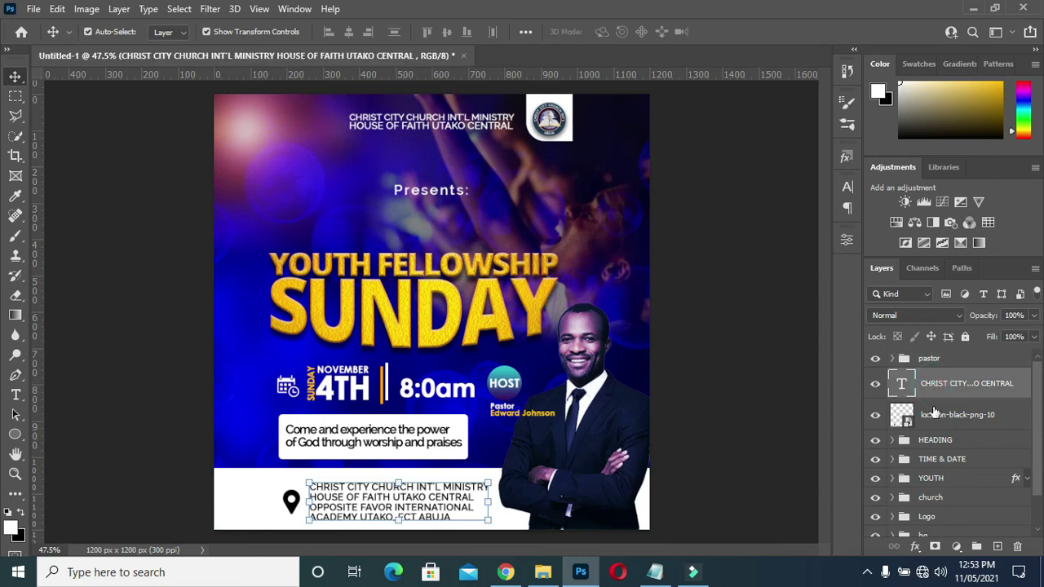
pyautogui.keyDown('ctrl'); pyautogui.click(934, 416); pyautogui.keyUp('ctrl')
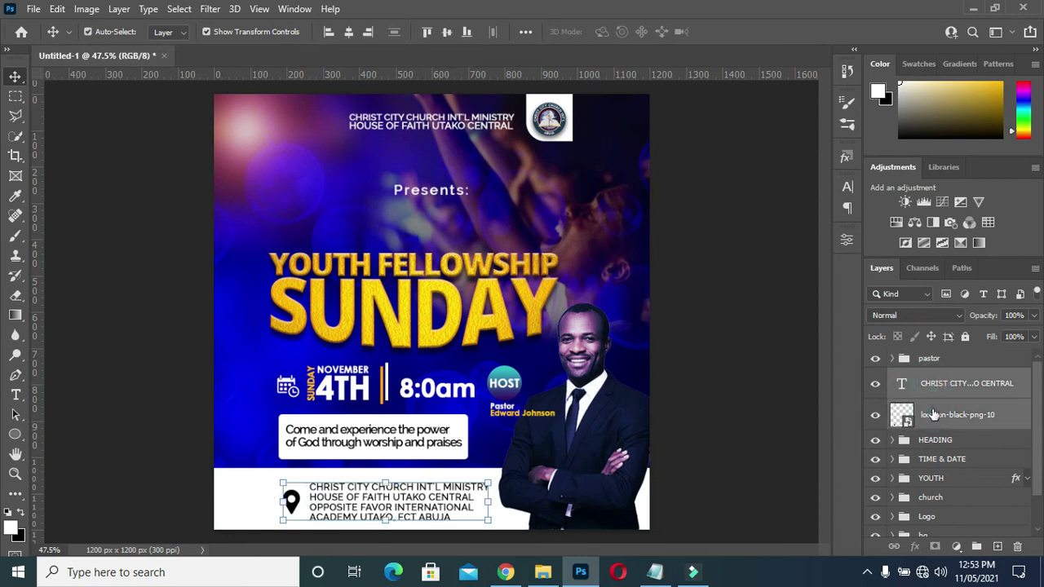
pyautogui.hotkey('ctrl', 'g')
pyautogui.doubleClick(926, 377)
pyautogui.write('Location')
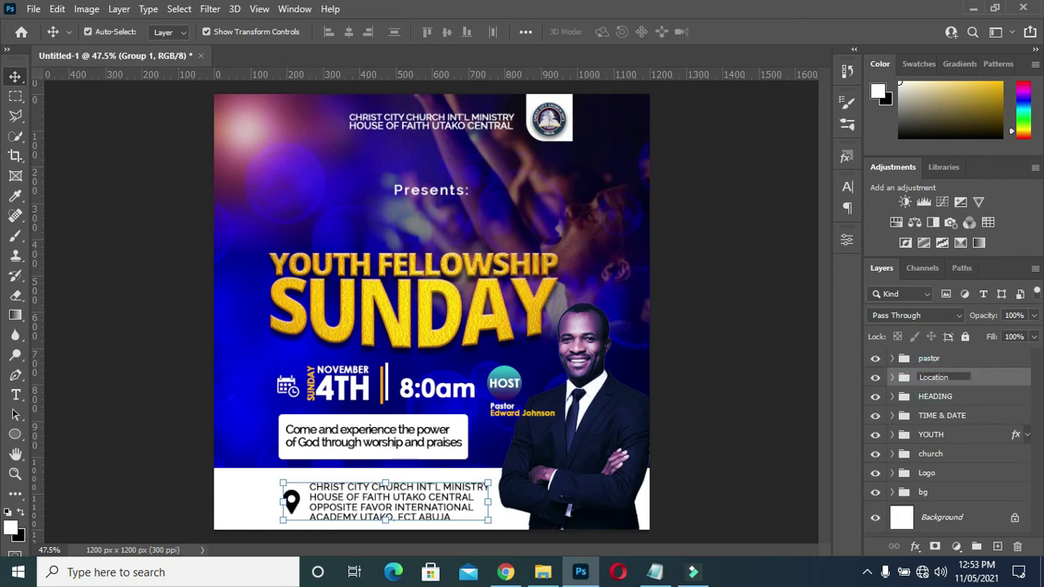
pyautogui.press('Return')
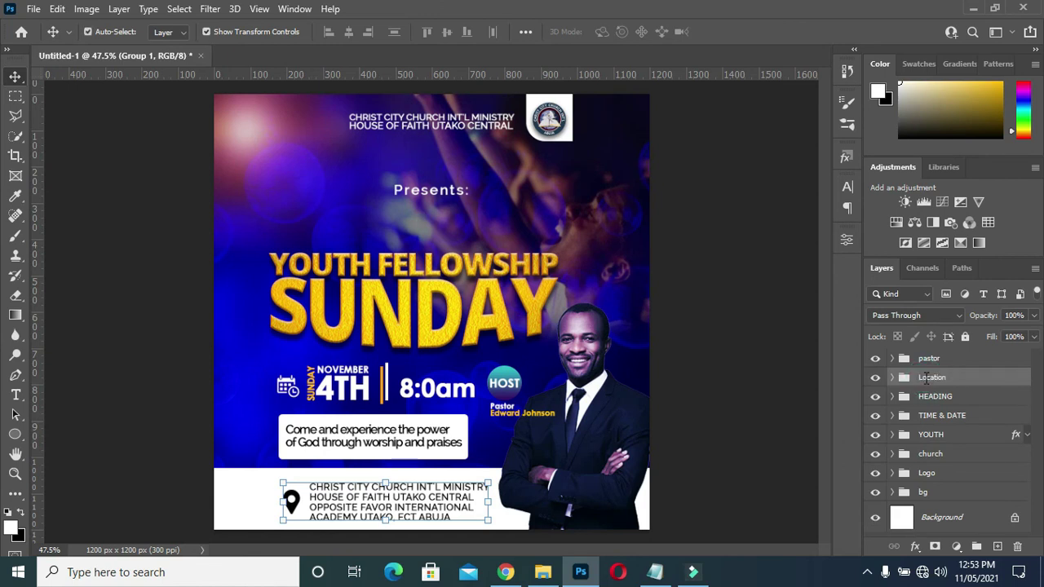